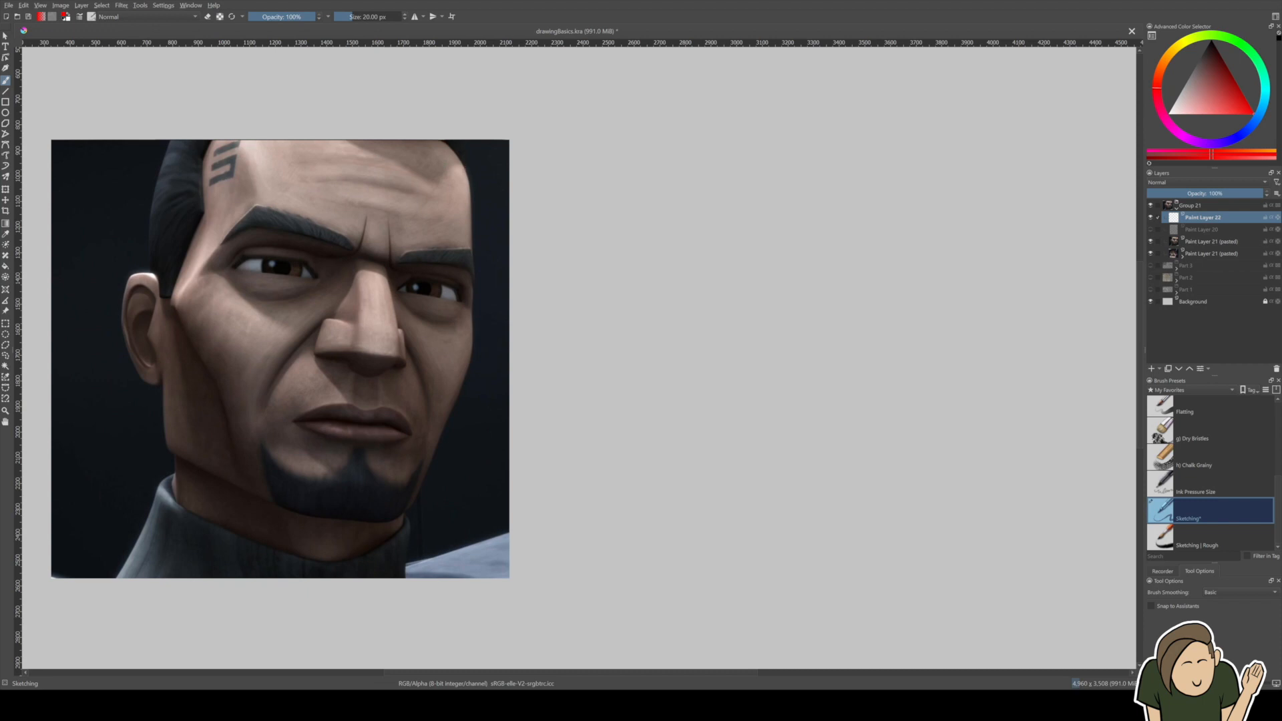
left_click_drag(127, 184, 116, 211)
left_click_drag(447, 474, 475, 477)
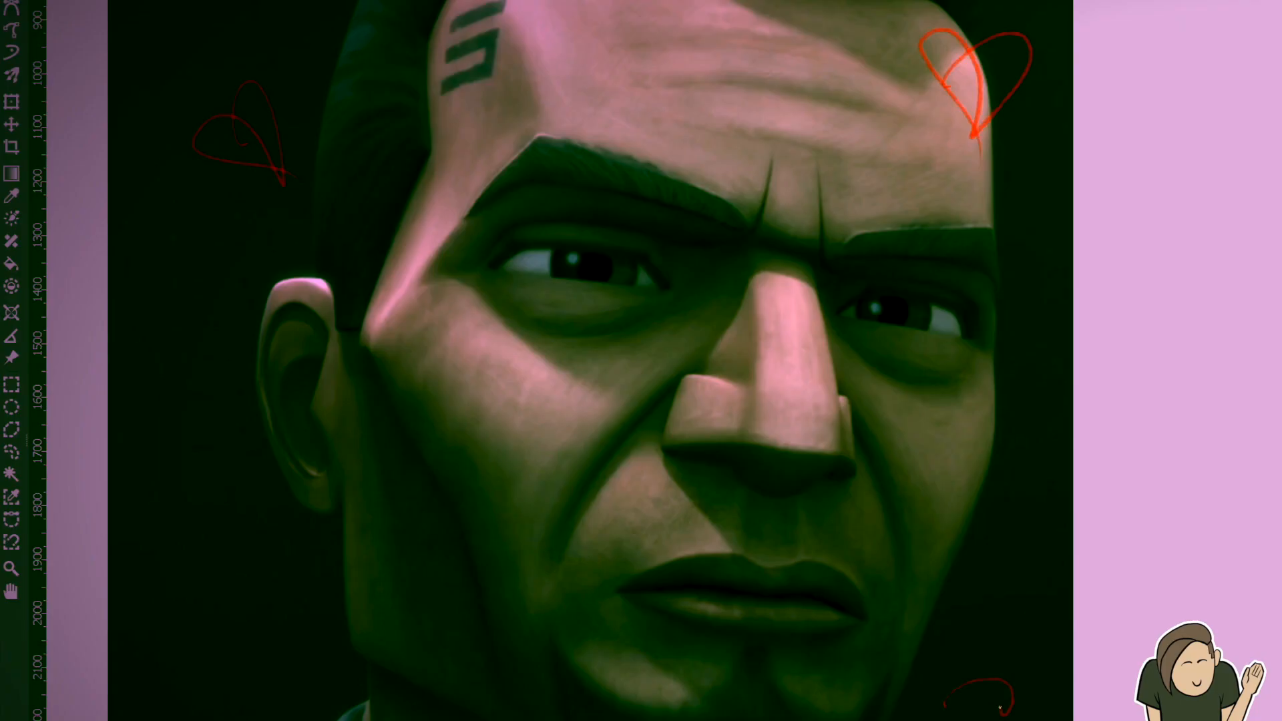
mouse_move(1000, 706)
left_mouse_down()
mouse_move(438, 511)
mouse_move(479, 466)
left_mouse_up()
key("ctrl+z")
key("ctrl+z")
key("ctrl+z")
key("ctrl+z")
key("ctrl+z")
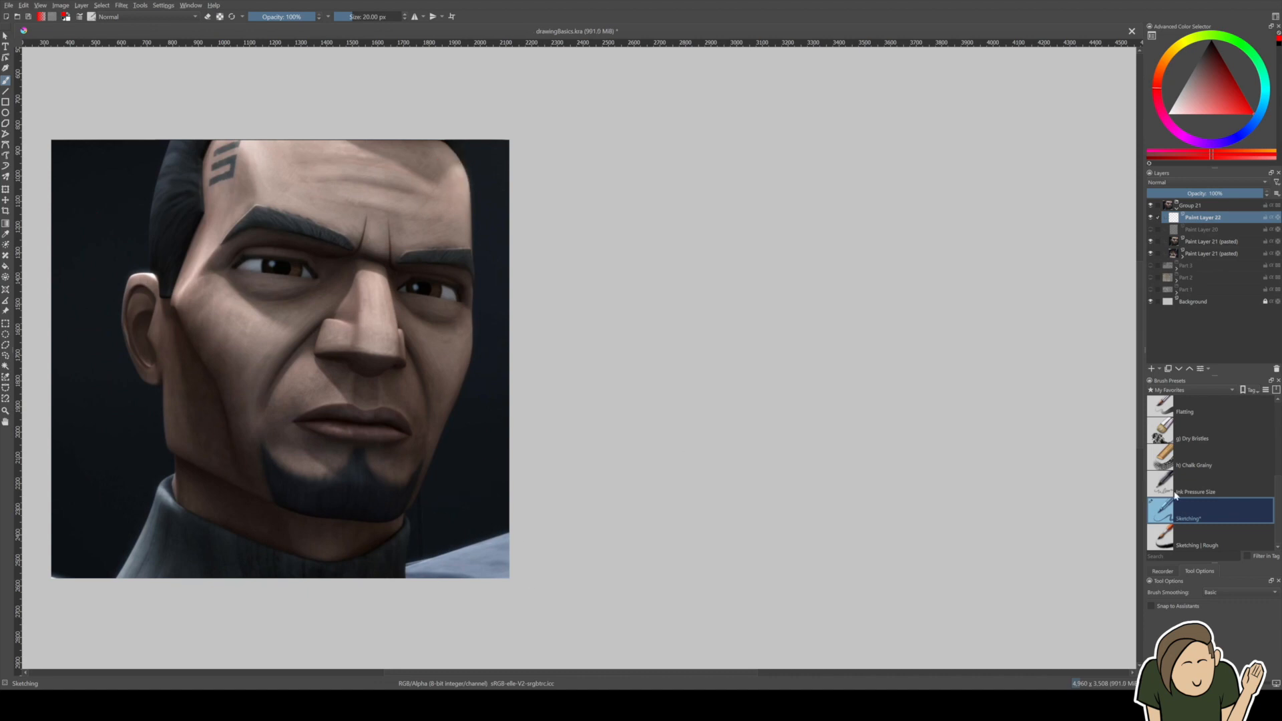
Reset the brush colours to the defaults and hide the layer with the upright colour portrait.
key("d")
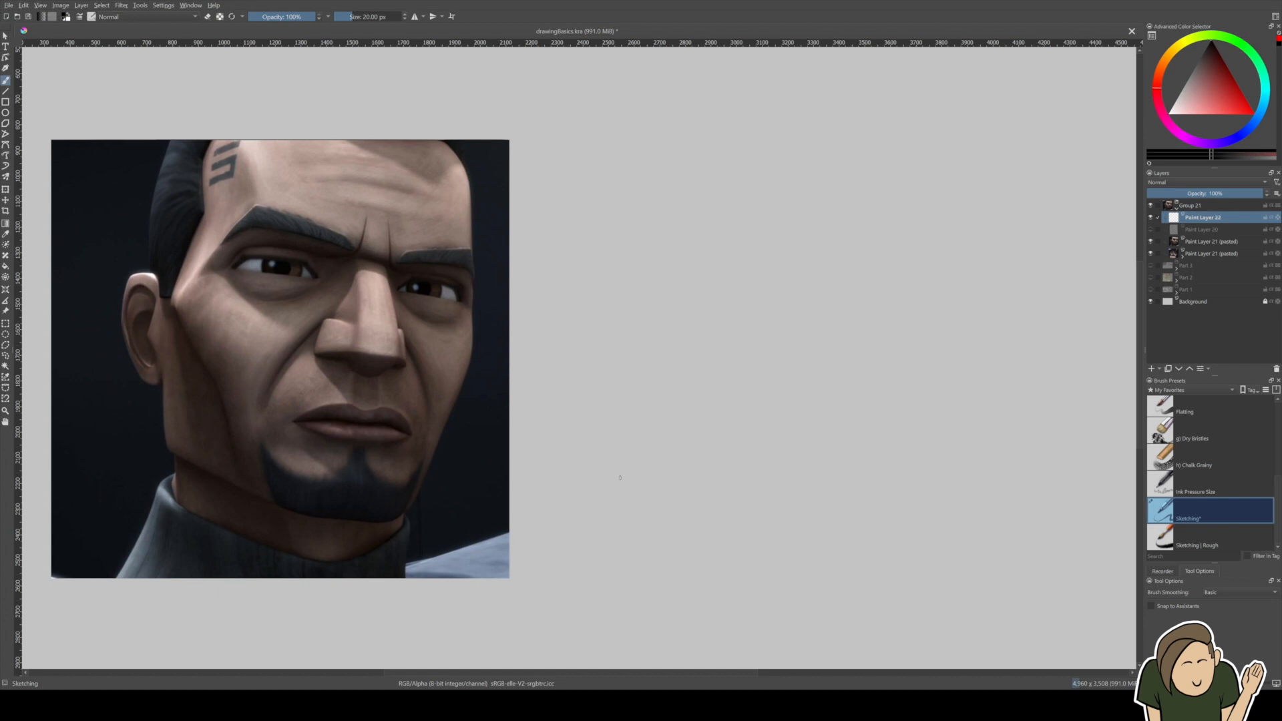
left_click(1150, 242)
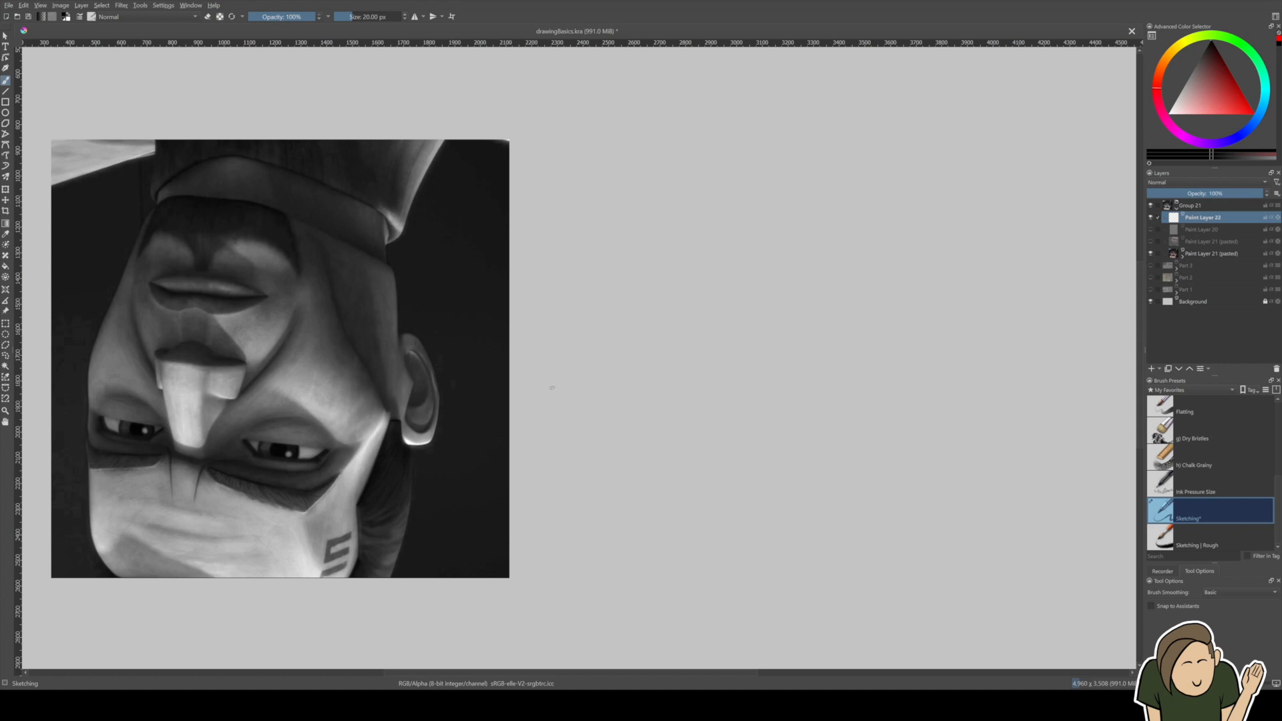
Make a light grey drawing panel the size of the upside-down reference beside it, bounded by a transparency mask.
key("ctrl+r")
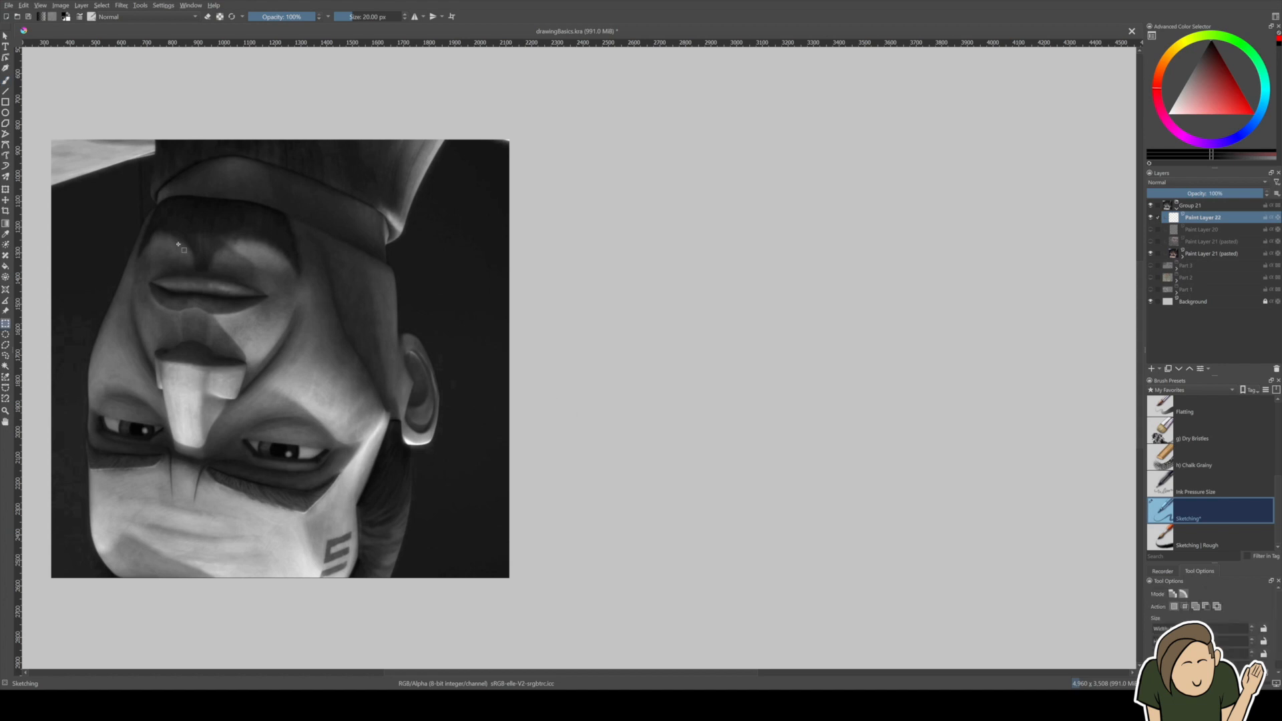
left_click_drag(50, 140, 510, 579)
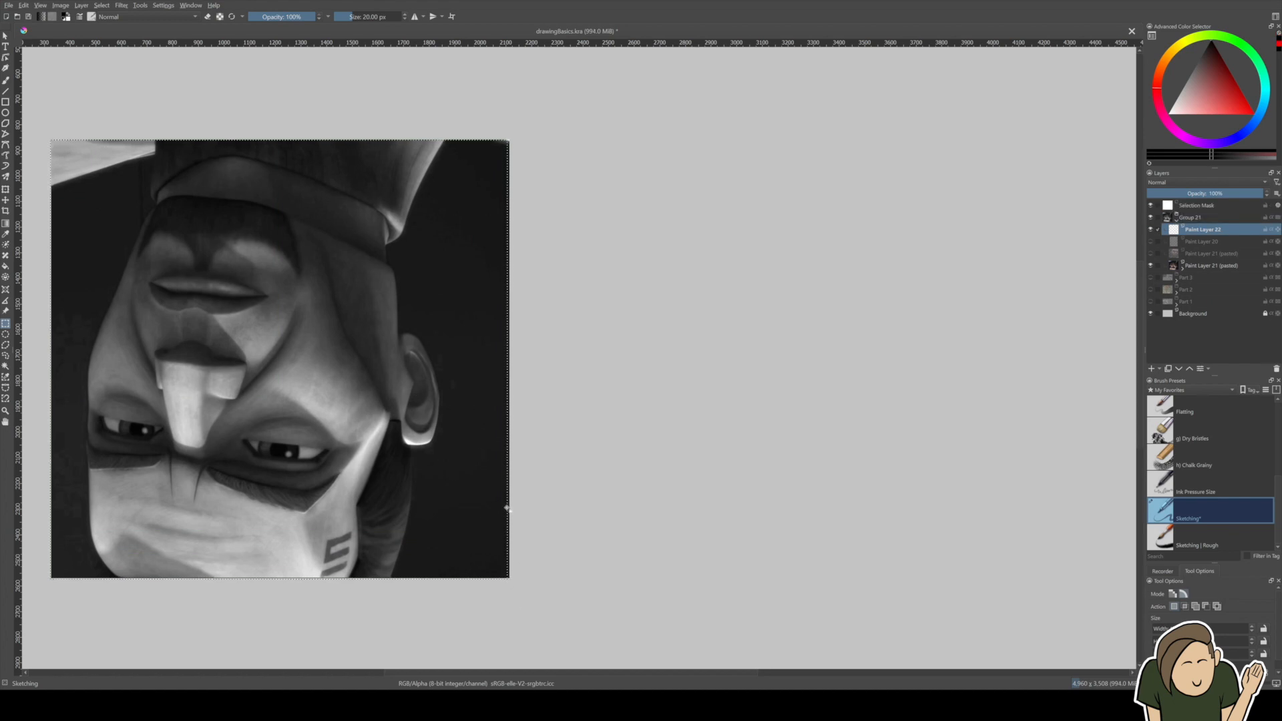
left_click_drag(506, 508, 991, 509)
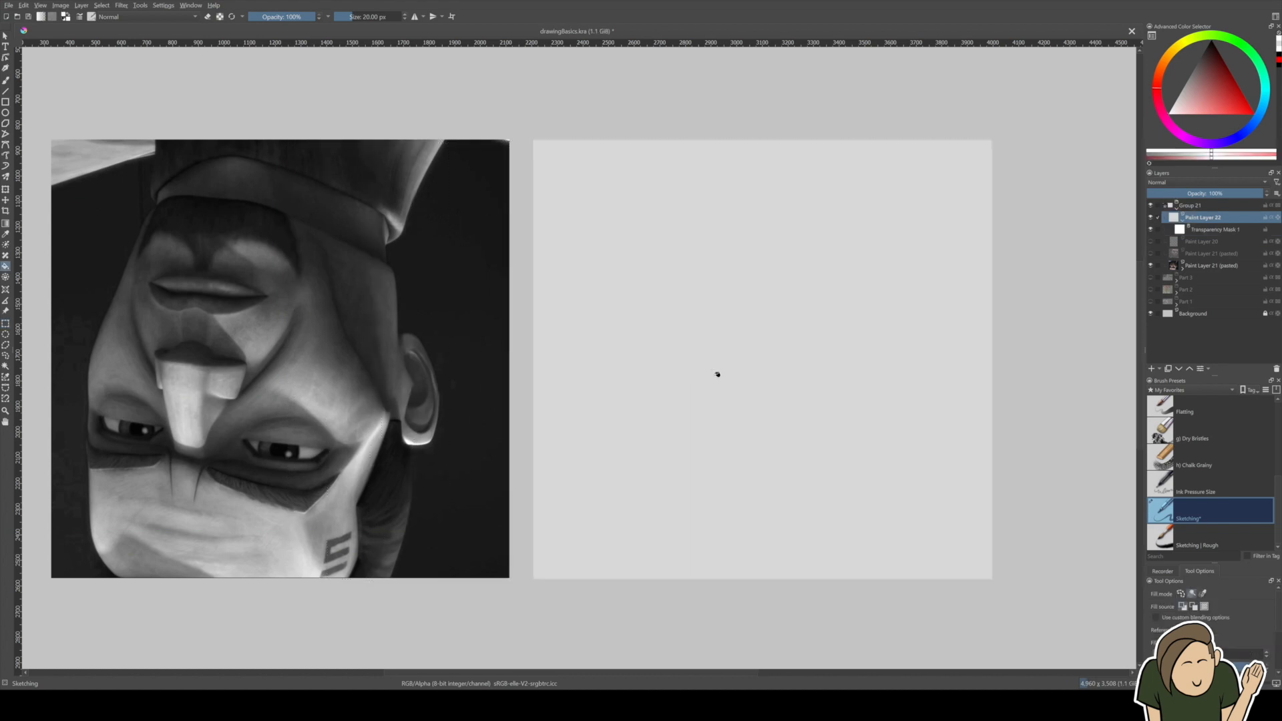
Switch to the brush and set its colour to black for sketching on the blank panel.
key("b")
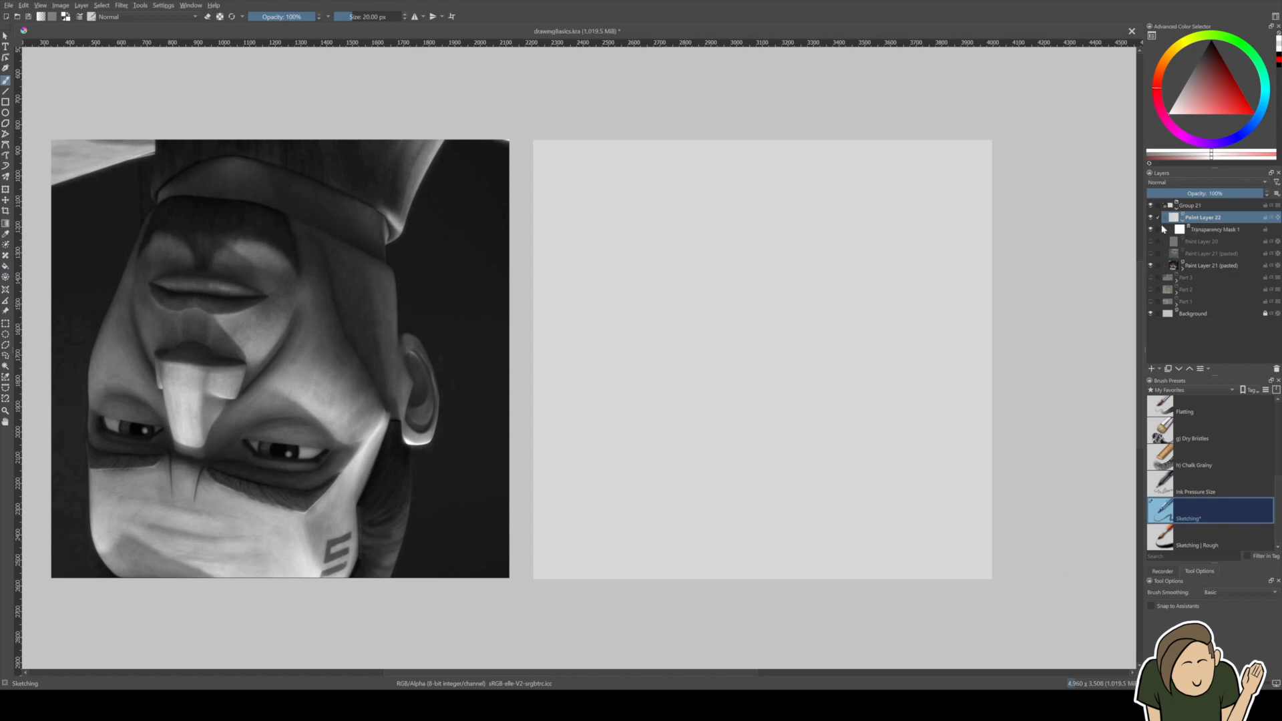
left_click_drag(845, 284, 1058, 270)
key("ctrl+z")
left_click_drag(1222, 95, 1211, 40)
mouse_move(842, 299)
left_mouse_down()
mouse_move(816, 265)
mouse_move(776, 140)
left_mouse_up()
left_click_drag(707, 291, 533, 269)
left_click_drag(634, 392, 532, 485)
left_click_drag(629, 458, 646, 580)
left_click_drag(764, 506, 812, 580)
left_click_drag(888, 555, 992, 525)
left_click_drag(973, 468, 991, 413)
left_click_drag(955, 266, 828, 279)
left_click_drag(797, 266, 944, 139)
left_click_drag(834, 141, 742, 150)
mouse_move(667, 140)
left_mouse_down()
mouse_move(709, 217)
mouse_move(707, 259)
left_mouse_up()
key("ctrl+z")
key("ctrl+z")
key("ctrl+z")
key("ctrl+z")
key("ctrl+z")
key("ctrl+z")
key("ctrl+z")
key("ctrl+z")
key("ctrl+z")
key("ctrl+z")
key("ctrl+z")
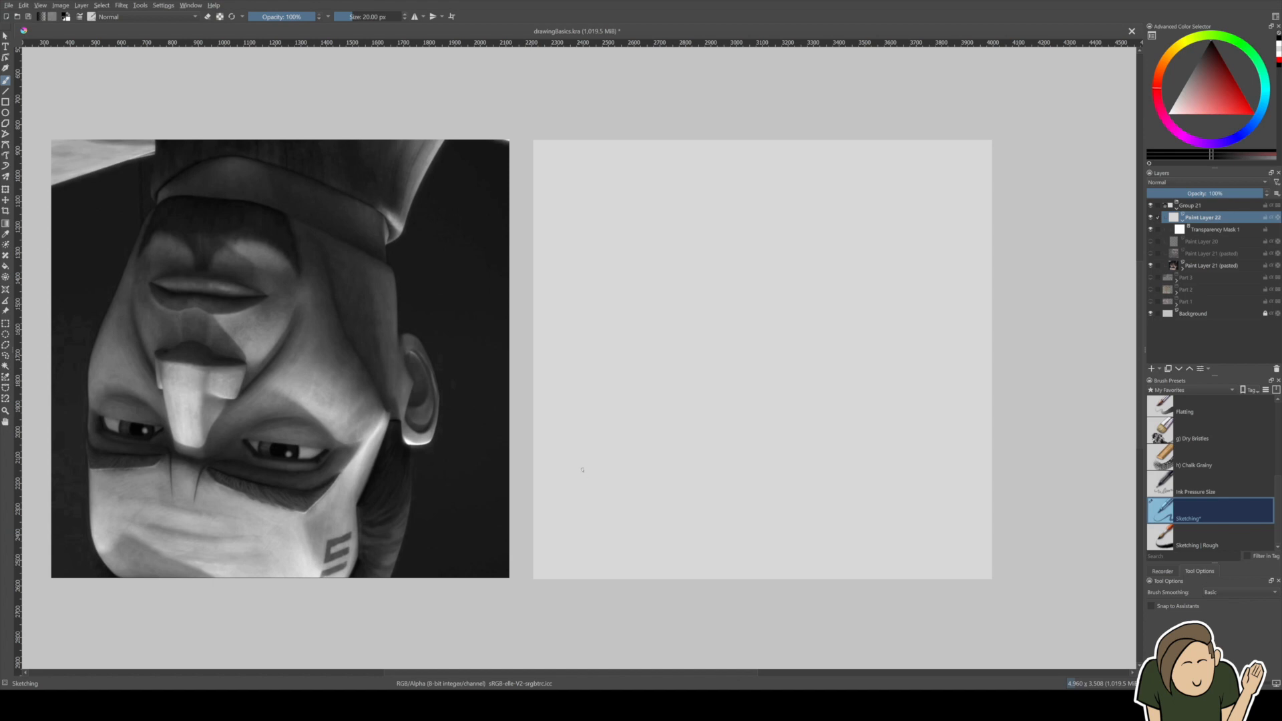
Sketch the upside-down forehead's outer edge, its lower corner line and the shorter eyebrow on the blank panel.
mouse_move(579, 471)
left_mouse_down()
mouse_move(582, 558)
mouse_move(580, 484)
mouse_move(580, 516)
left_mouse_up()
left_click_drag(639, 549, 713, 578)
left_click_drag(587, 465, 664, 453)
left_click_drag(590, 466, 649, 457)
mouse_move(575, 442)
left_mouse_down()
mouse_move(580, 466)
mouse_move(671, 443)
left_mouse_up()
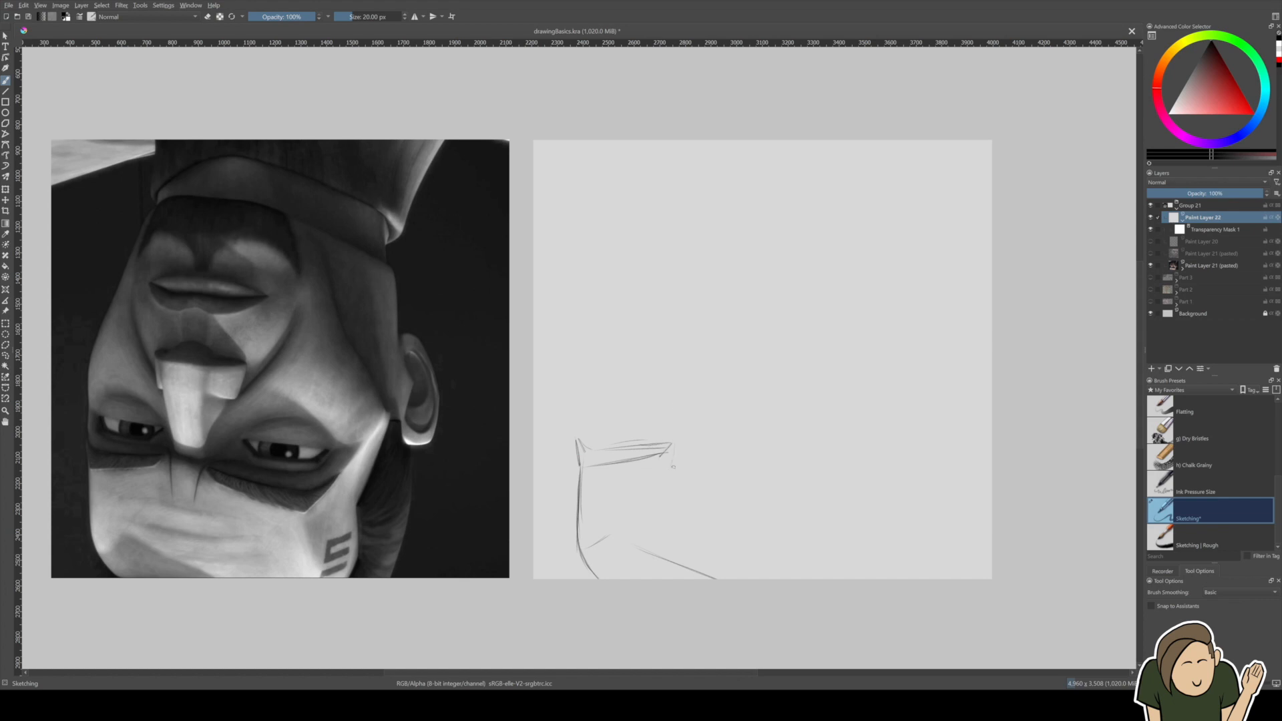
Block in the frown shape between the brows and sketch the upper edge of the longer eyebrow.
mouse_move(684, 446)
left_mouse_down()
mouse_move(717, 455)
mouse_move(677, 484)
left_mouse_up()
left_click_drag(679, 440, 711, 450)
left_click_drag(676, 448, 676, 472)
left_click_drag(741, 452, 821, 474)
Sketch the narrow temple highlight running from the brow toward the ear, and the hairline down to the panel's edge.
left_click_drag(843, 462, 887, 383)
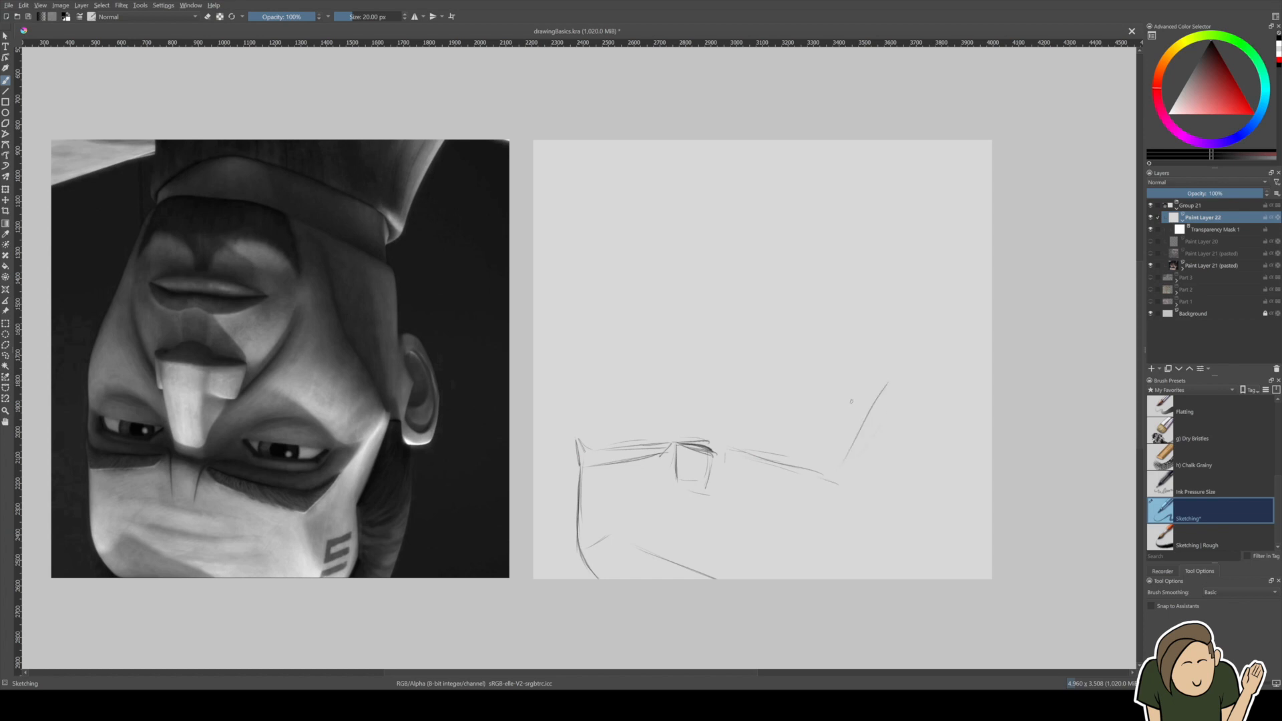
mouse_move(839, 465)
left_mouse_down()
mouse_move(901, 353)
mouse_move(913, 358)
left_mouse_up()
mouse_move(885, 457)
left_mouse_down()
mouse_move(910, 374)
mouse_move(882, 456)
left_mouse_up()
mouse_move(912, 368)
left_mouse_down()
mouse_move(870, 490)
mouse_move(888, 554)
left_mouse_up()
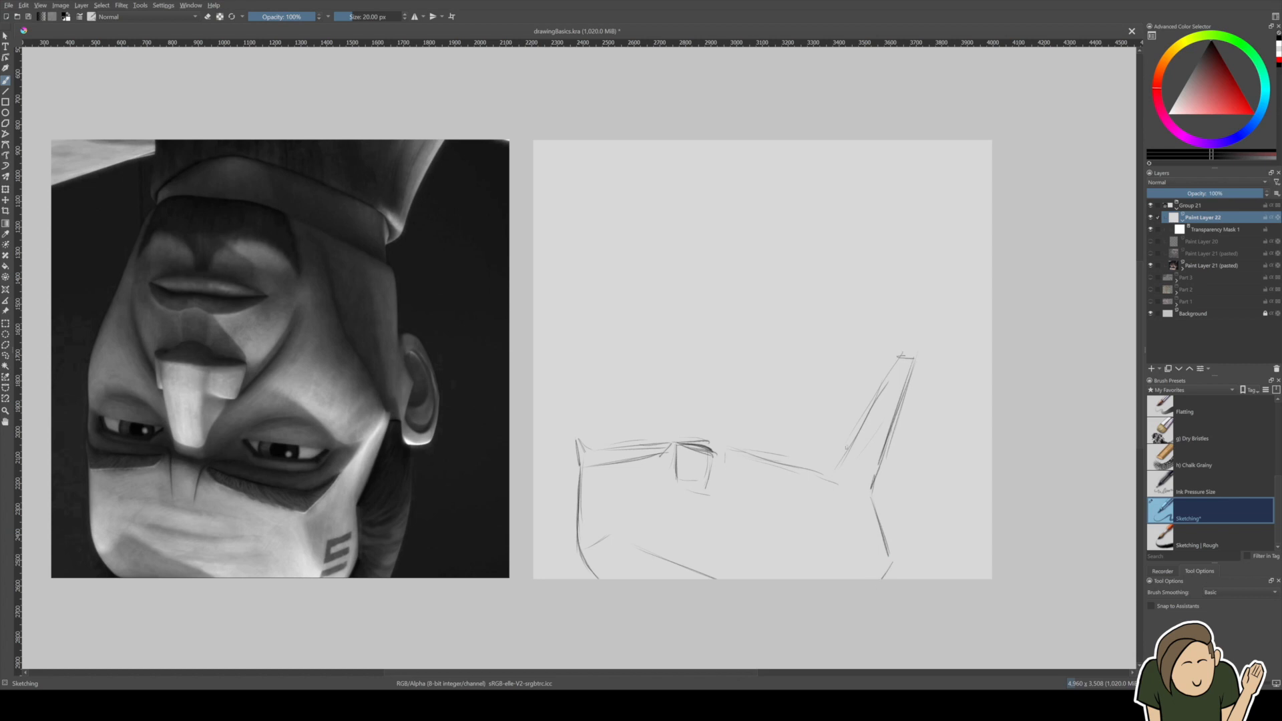
mouse_move(854, 437)
left_mouse_down()
mouse_move(811, 498)
mouse_move(849, 578)
left_mouse_up()
mouse_move(817, 515)
left_mouse_down()
mouse_move(850, 579)
mouse_move(869, 579)
mouse_move(879, 390)
left_mouse_up()
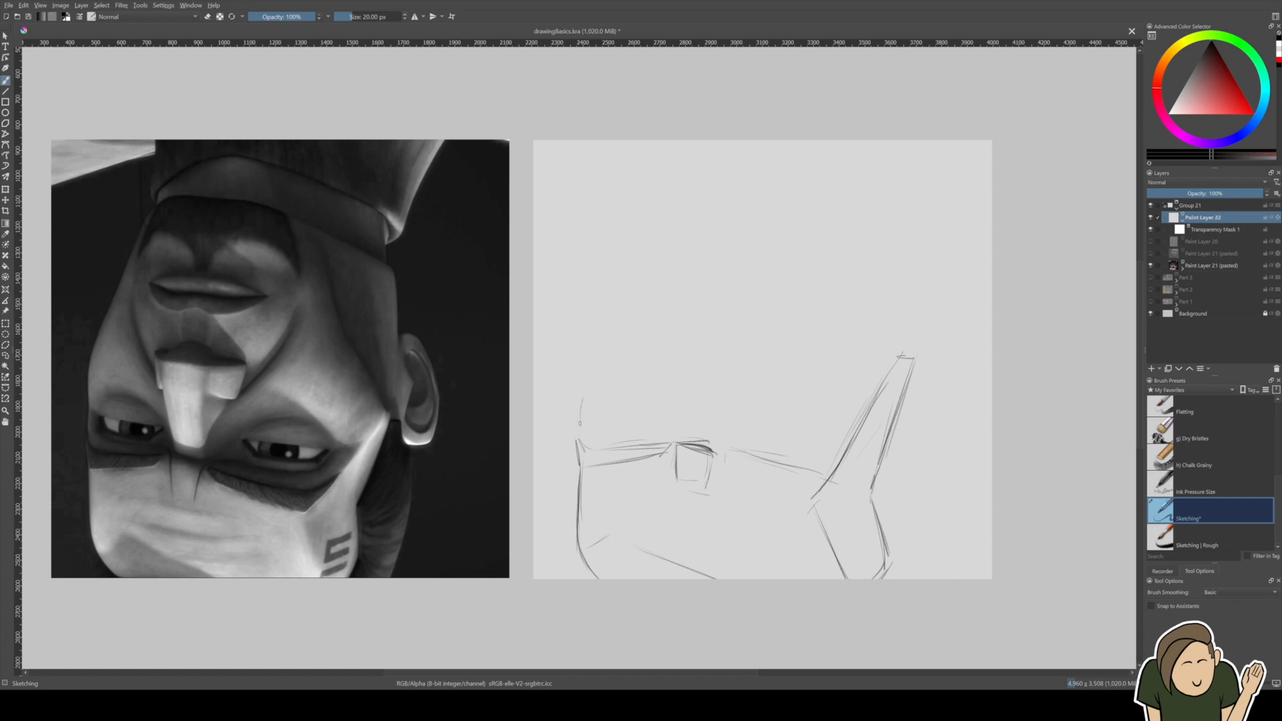
Close the longer eyebrow's shape with angled lines between the nose root and the temple.
left_click_drag(578, 436, 586, 392)
key("ctrl+z")
mouse_move(743, 467)
left_mouse_down()
mouse_move(811, 496)
mouse_move(844, 454)
left_mouse_up()
left_click_drag(718, 451, 742, 453)
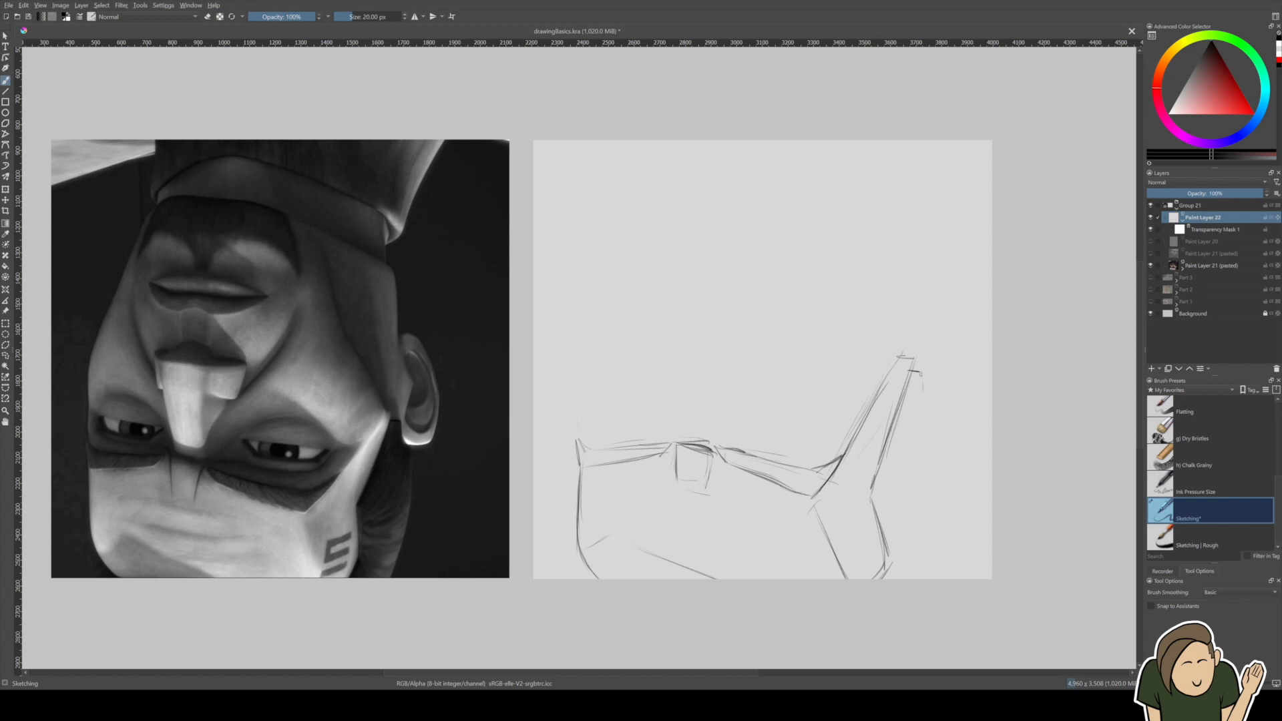
Sketch the outer contour of the hair from the ear's corner to the panel's edge.
left_click_drag(933, 393, 938, 475)
left_click_drag(937, 418, 924, 577)
key("ctrl+z")
left_click(927, 543, "ctrl")
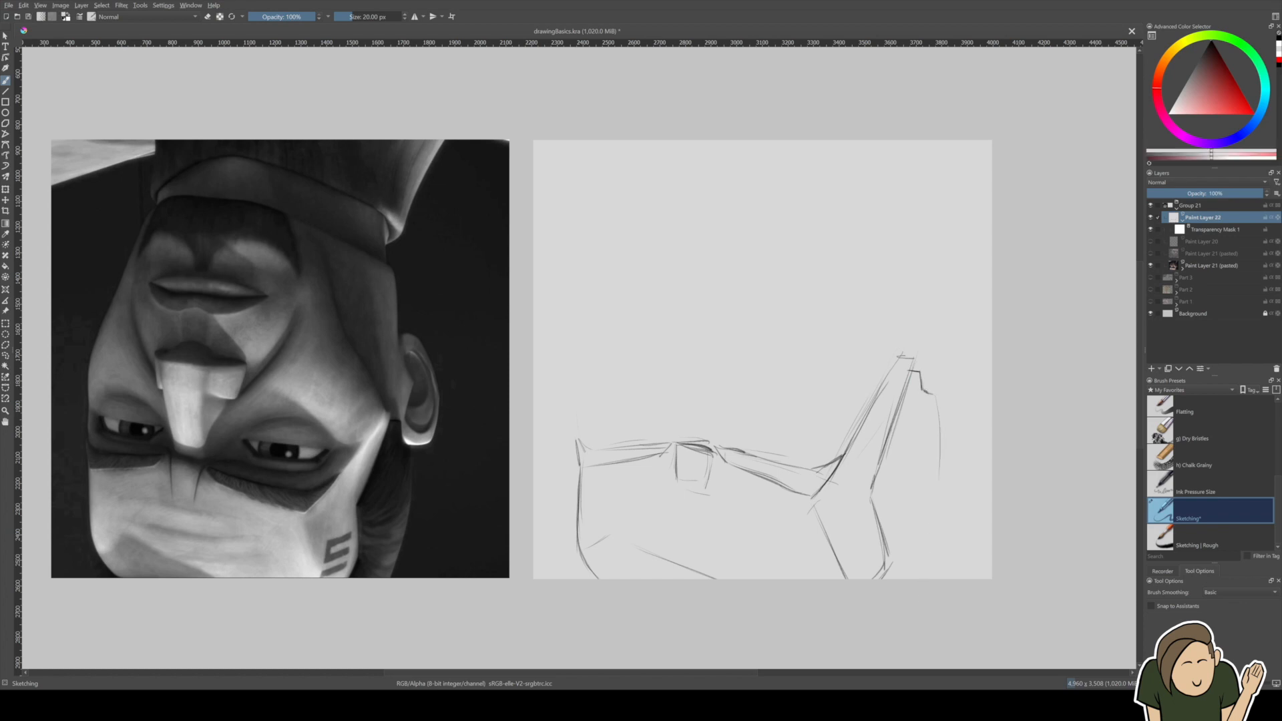
key("d")
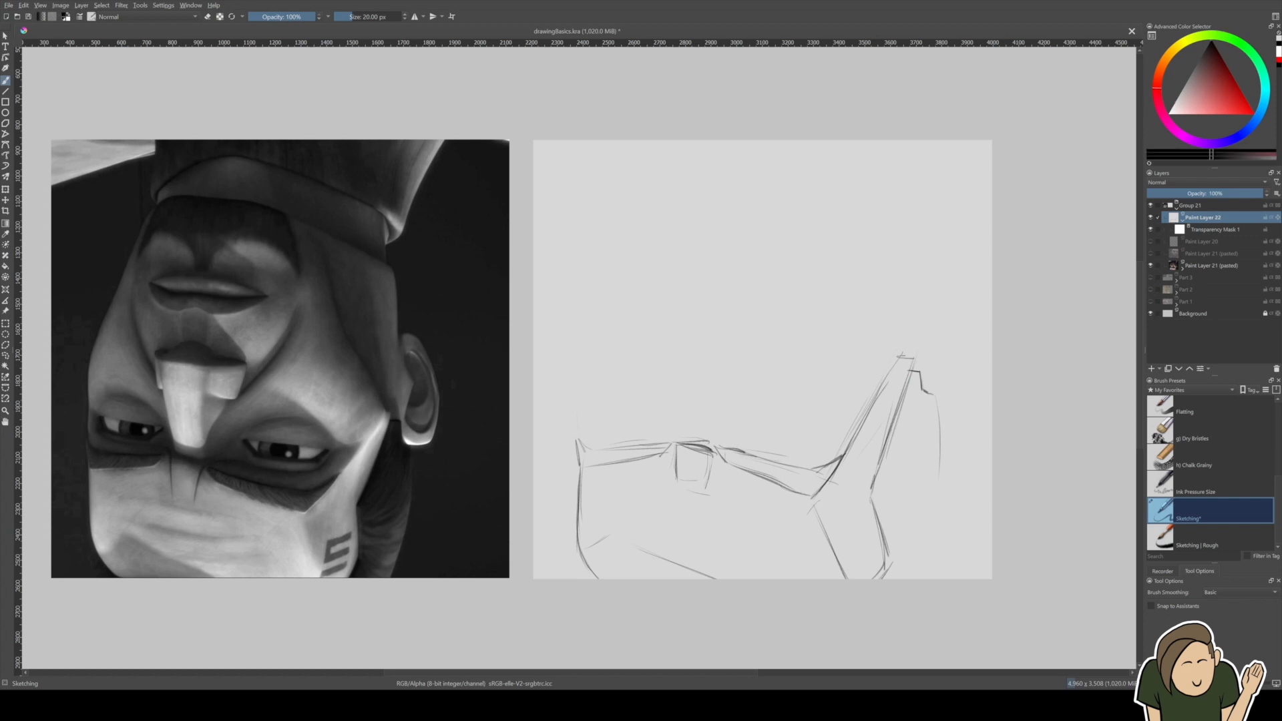
left_click_drag(938, 460, 923, 579)
Draw the nose bridge as a narrow tapered block standing on the frown shape between the brows.
left_click_drag(671, 383, 677, 414)
left_click_drag(666, 357, 678, 425)
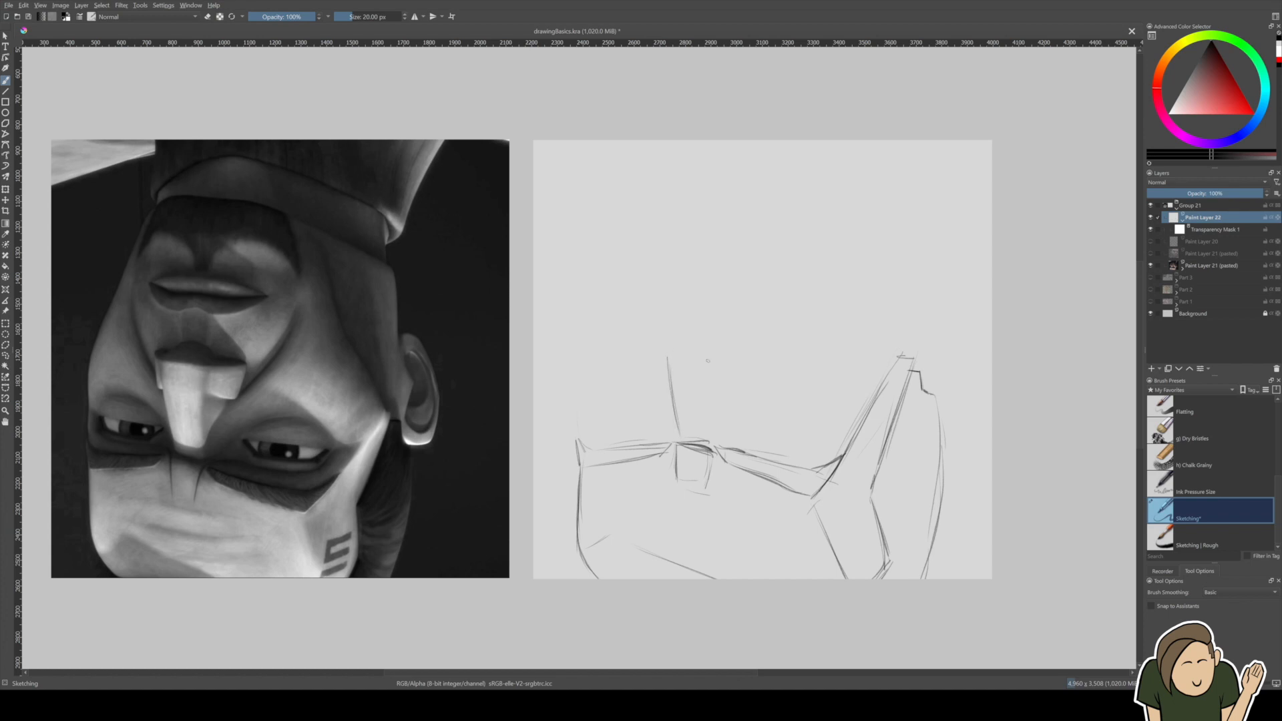
left_click_drag(675, 354, 710, 359)
left_click_drag(715, 360, 707, 443)
left_click_drag(672, 385, 679, 440)
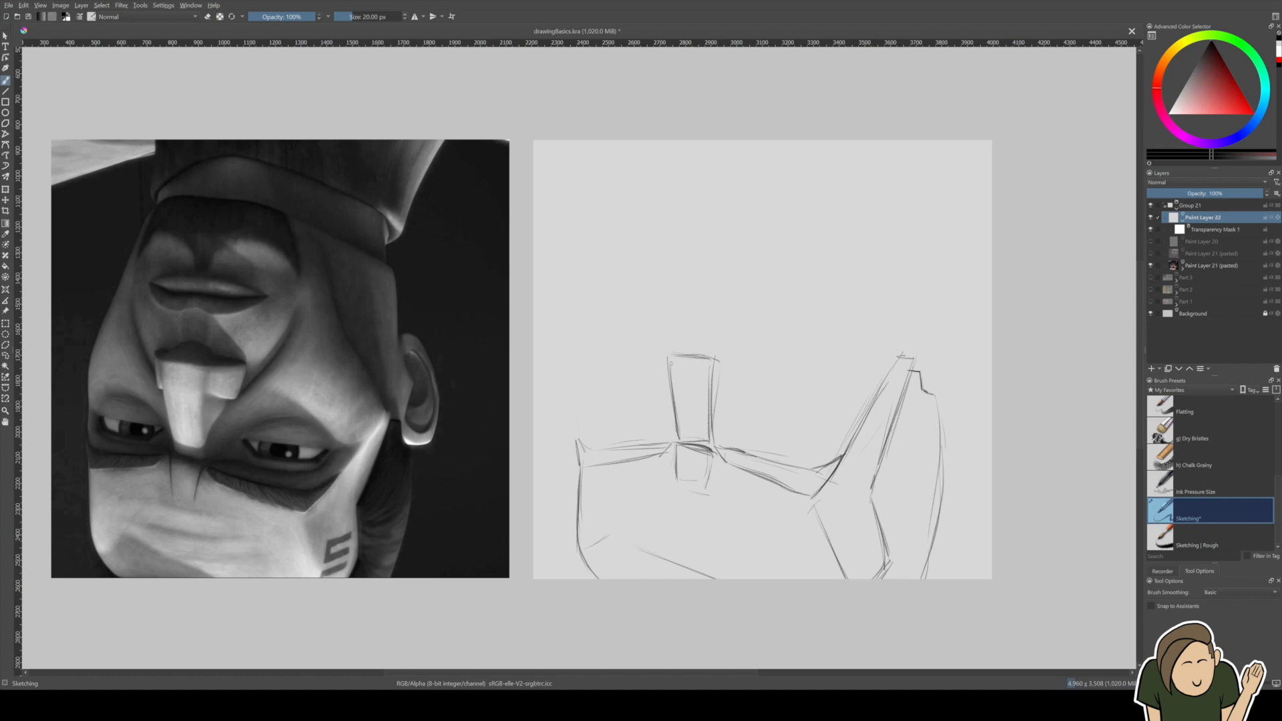
mouse_move(671, 351)
left_mouse_down()
mouse_move(711, 358)
mouse_move(708, 428)
left_mouse_up()
left_click_drag(712, 380, 715, 446)
Add the nose's underside contour and the nostril wings on both sides of the bridge.
left_click_drag(655, 346, 666, 357)
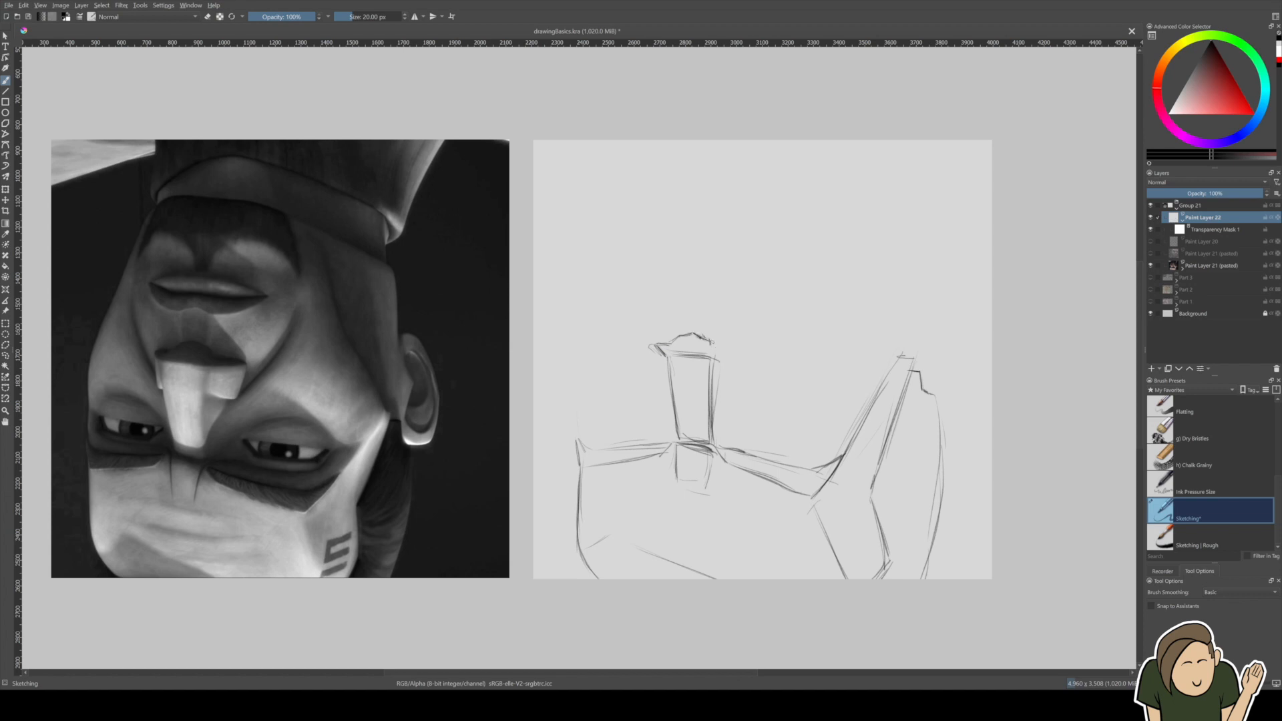
mouse_move(711, 345)
left_mouse_down()
mouse_move(745, 353)
mouse_move(712, 358)
mouse_move(742, 349)
left_mouse_up()
left_click_drag(656, 353, 666, 384)
left_click_drag(715, 369, 714, 388)
left_click_drag(747, 364, 743, 390)
left_click_drag(745, 366, 745, 390)
left_click_drag(749, 369, 740, 390)
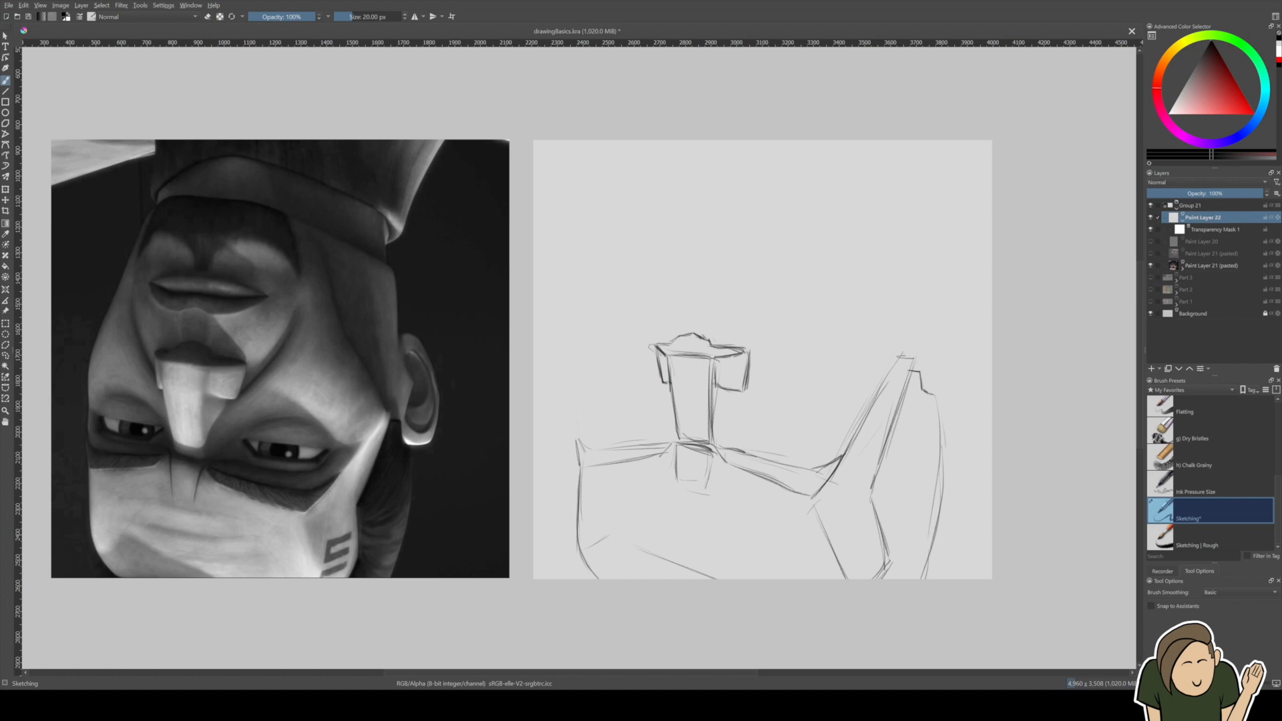
Darken the nose bridge's side lines and the shorter eyebrow's edges.
mouse_move(676, 420)
left_mouse_down()
mouse_move(680, 439)
mouse_move(707, 441)
left_mouse_up()
left_click_drag(708, 440, 711, 370)
left_click_drag(710, 439, 715, 369)
left_click_drag(588, 447, 656, 440)
left_click_drag(597, 470, 655, 456)
Sketch the cheek's shadow edge and the jaw contour from the chin side to the ear.
mouse_move(895, 353)
left_mouse_down()
mouse_move(839, 282)
mouse_move(816, 223)
mouse_move(875, 229)
left_mouse_up()
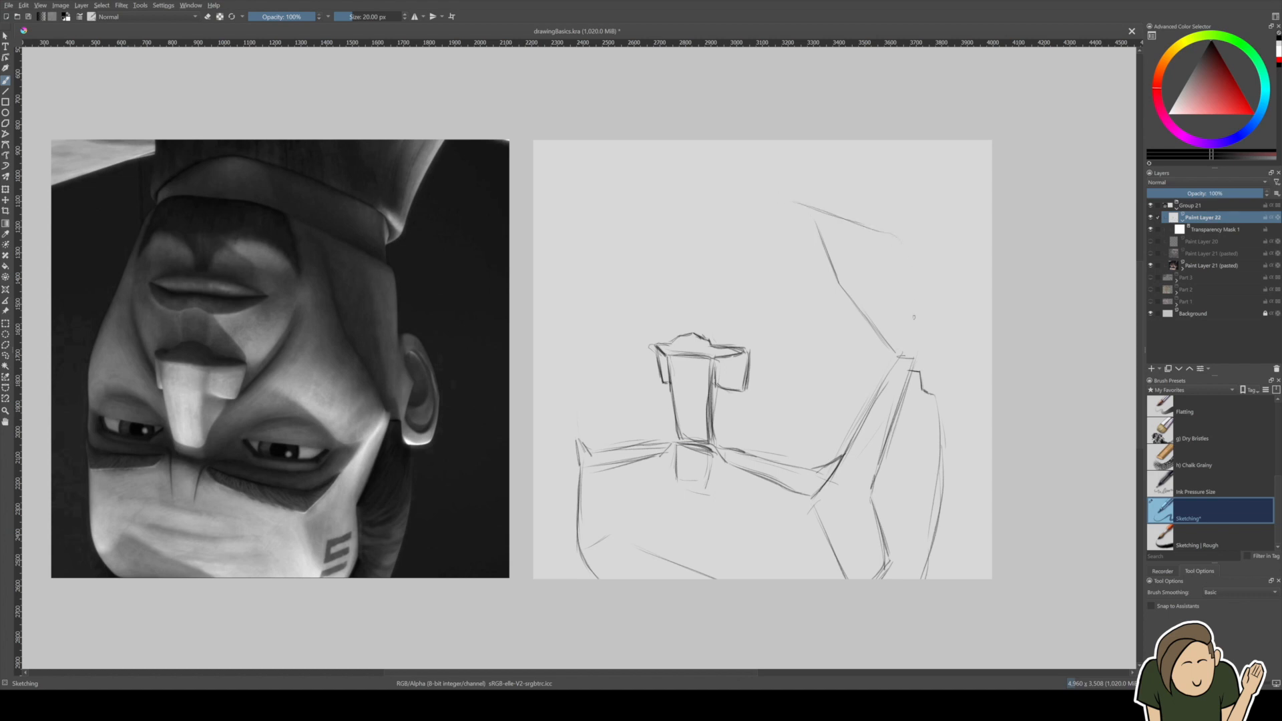
left_click_drag(901, 251, 922, 323)
left_click_drag(930, 330, 924, 361)
left_click_drag(911, 300, 927, 330)
left_click_drag(909, 276, 913, 298)
left_click_drag(897, 228, 906, 267)
left_click_drag(815, 207, 871, 229)
left_click_drag(907, 275, 914, 298)
Outline the ear beside the jaw corner and reinforce the jaw's outer edge.
mouse_move(932, 402)
left_mouse_down()
mouse_move(948, 406)
mouse_move(964, 376)
mouse_move(959, 393)
left_mouse_up()
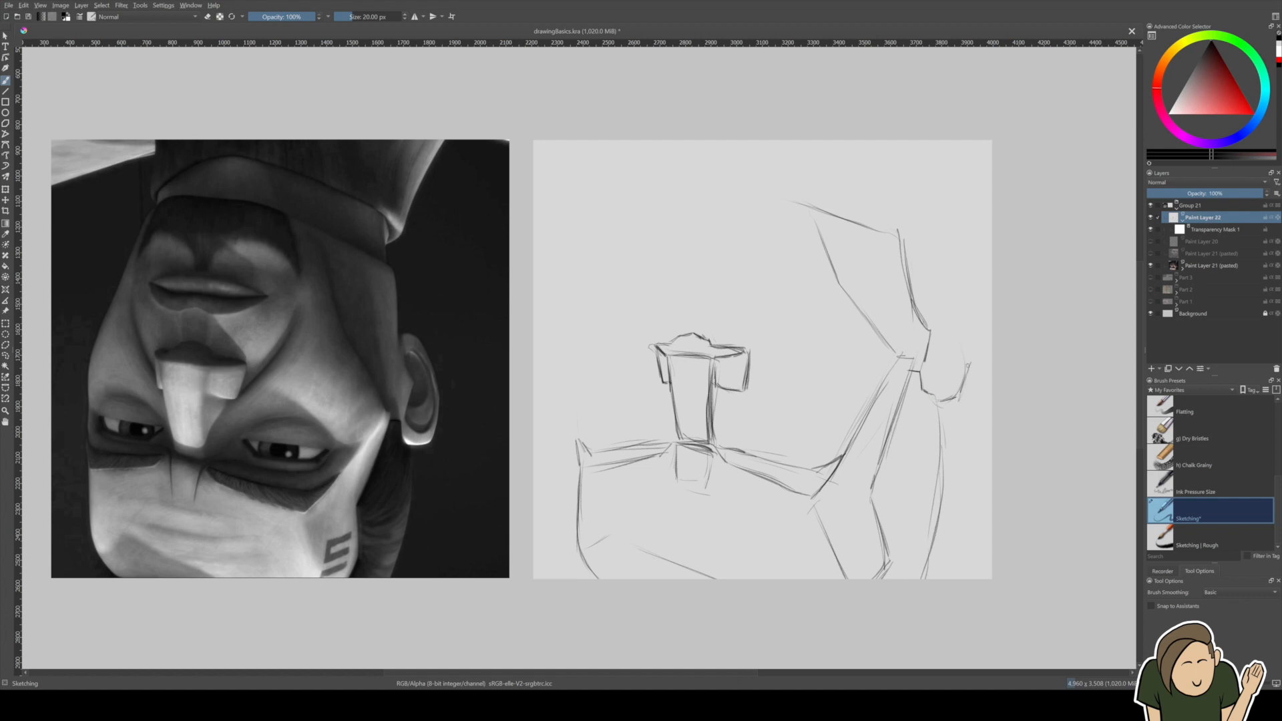
mouse_move(956, 311)
left_mouse_down()
mouse_move(967, 363)
mouse_move(946, 315)
mouse_move(957, 315)
left_mouse_up()
left_click_drag(909, 249, 927, 330)
key("slash")
left_click_drag(891, 243, 911, 305)
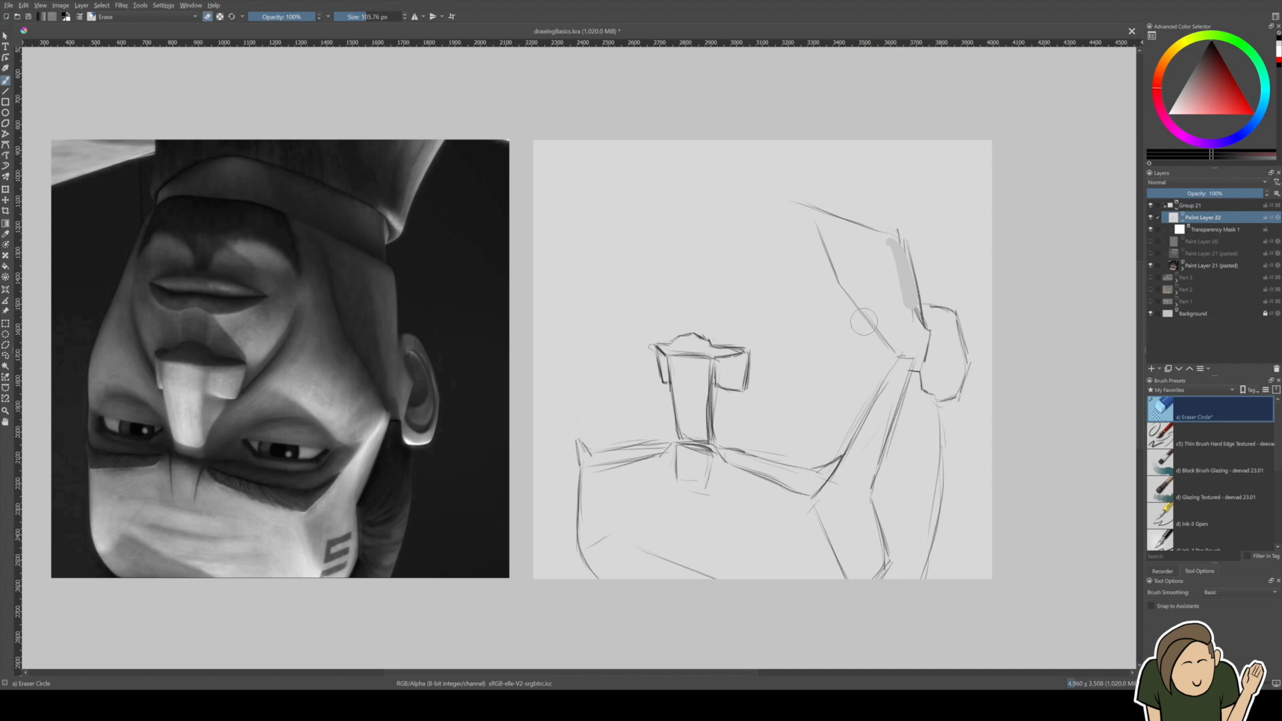
key("ctrl+z")
key("slash")
Strengthen the jaw's outer edge, paint over stray marks with the panel's grey, and restore black.
left_click_drag(902, 242, 927, 317)
mouse_move(912, 267)
left_mouse_down()
mouse_move(929, 324)
mouse_move(905, 268)
mouse_move(920, 319)
mouse_move(917, 295)
left_mouse_up()
left_click(895, 292, "ctrl")
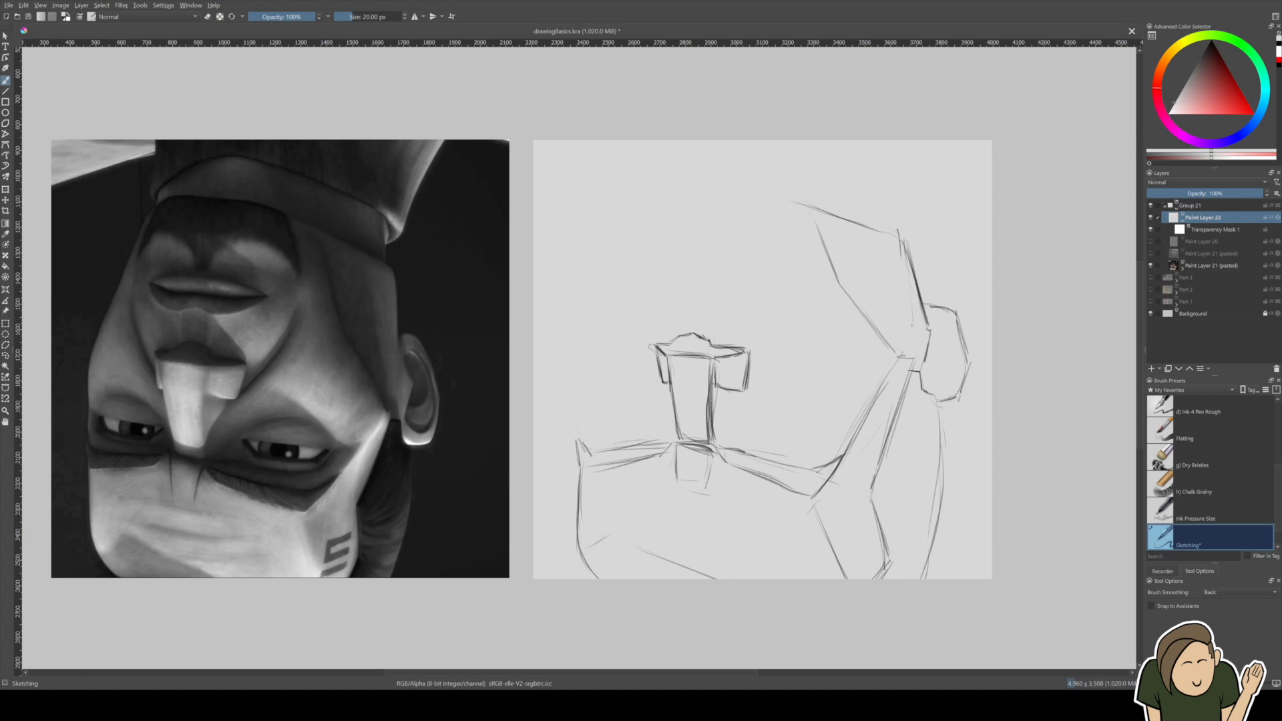
key("e")
key("e")
key("d")
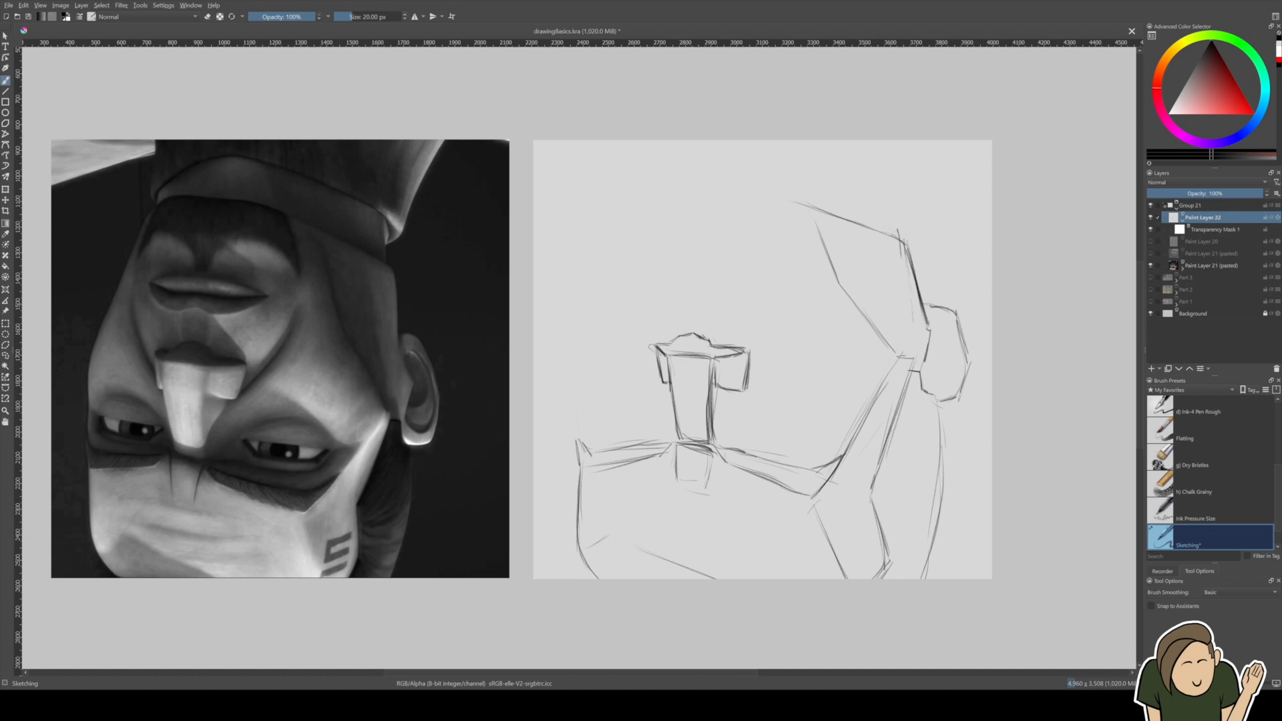
Connect the jaw line to the front of the ear and darken the upper part of the cheek's shadow edge.
mouse_move(927, 322)
left_mouse_down()
mouse_move(937, 347)
mouse_move(925, 363)
left_mouse_up()
left_click_drag(915, 286, 931, 335)
left_click_drag(823, 234, 848, 319)
left_click_drag(826, 256, 848, 317)
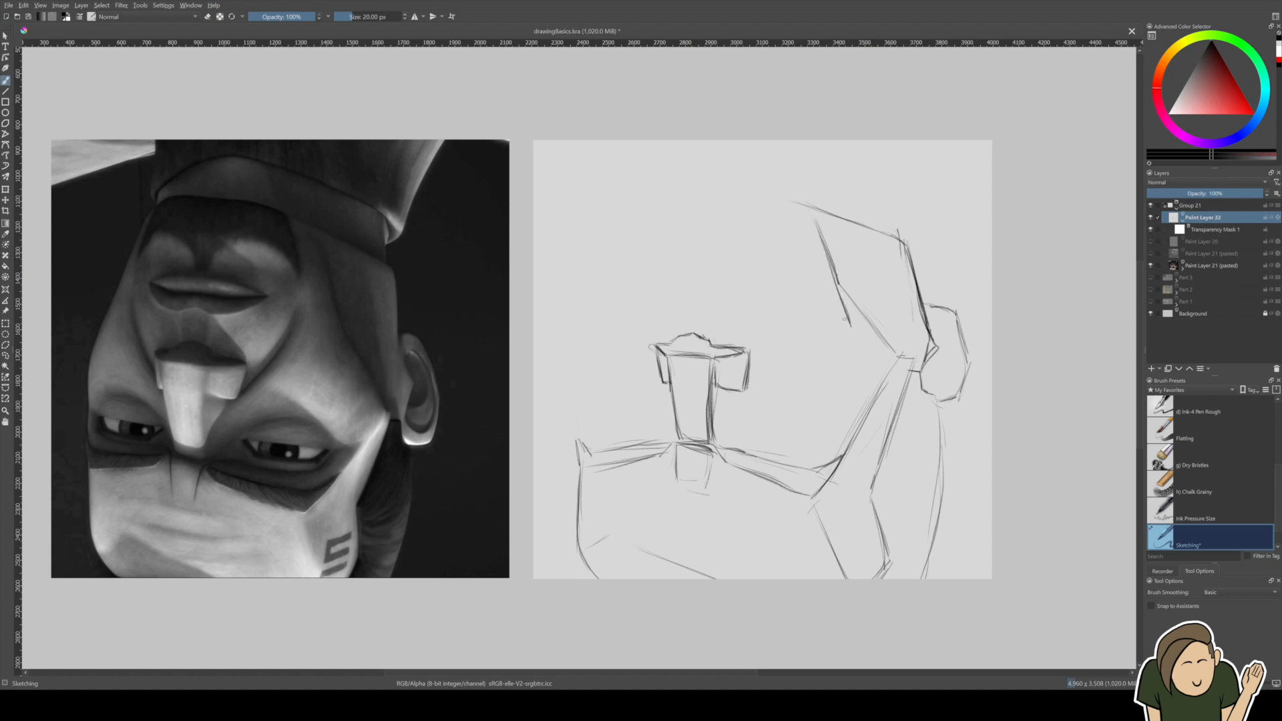
Thicken and widen the jaw's outer edge above the ear, and undo the guide ellipse around the temple.
left_click_drag(917, 292, 921, 318)
mouse_move(911, 259)
left_mouse_down()
mouse_move(922, 316)
mouse_move(915, 282)
left_mouse_up()
mouse_move(846, 223)
left_mouse_down()
mouse_move(923, 258)
mouse_move(922, 304)
left_mouse_up()
mouse_move(920, 251)
left_mouse_down()
mouse_move(925, 322)
mouse_move(893, 329)
mouse_move(970, 373)
mouse_move(871, 327)
left_mouse_up()
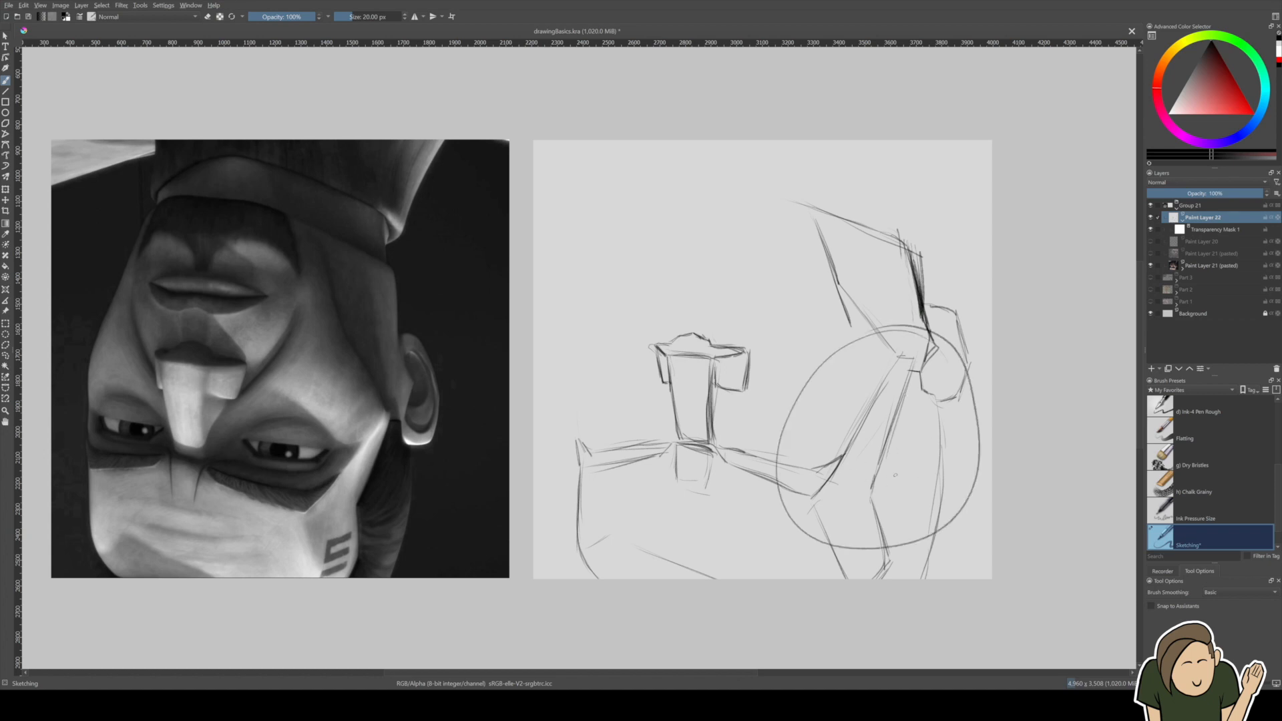
key("ctrl+z")
Redraw the cheek's shadow edge so it meets the tip of the temple highlight.
left_click_drag(867, 352, 904, 390)
mouse_move(859, 337)
left_mouse_down()
mouse_move(890, 383)
mouse_move(885, 374)
left_mouse_up()
left_click_drag(837, 274, 899, 390)
left_click_drag(871, 352, 903, 387)
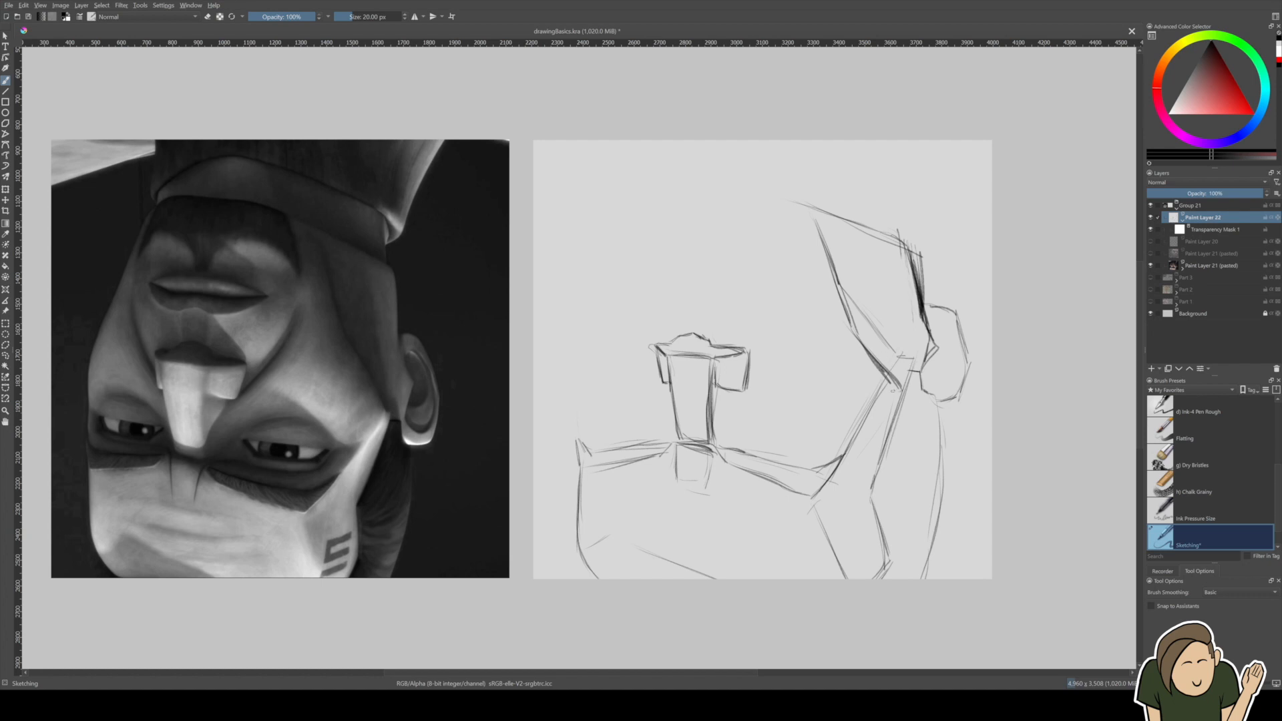
left_click_drag(751, 387, 893, 384)
key("ctrl+z")
Refine the eyebrow's corner at the temple, extend the ear's lower end, and strengthen the hair contour.
mouse_move(840, 461)
left_mouse_down()
mouse_move(905, 391)
mouse_move(873, 488)
left_mouse_up()
left_click_drag(922, 386, 944, 417)
mouse_move(966, 382)
left_mouse_down()
mouse_move(957, 412)
mouse_move(936, 420)
mouse_move(924, 539)
left_mouse_up()
left_click_drag(925, 379, 922, 408)
left_click_drag(860, 337, 875, 357)
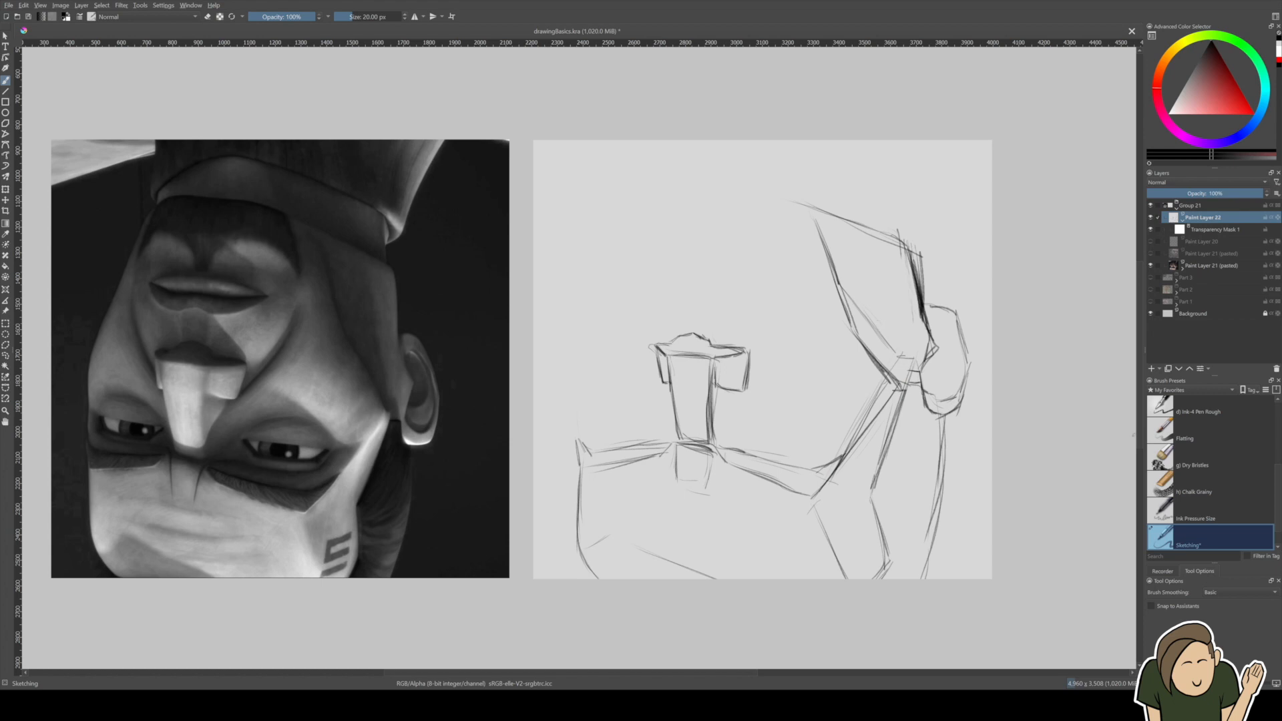
Paint over the stray construction lines along the jaw, ear and temple with the Flatting brush in the panel's grey.
key("slash")
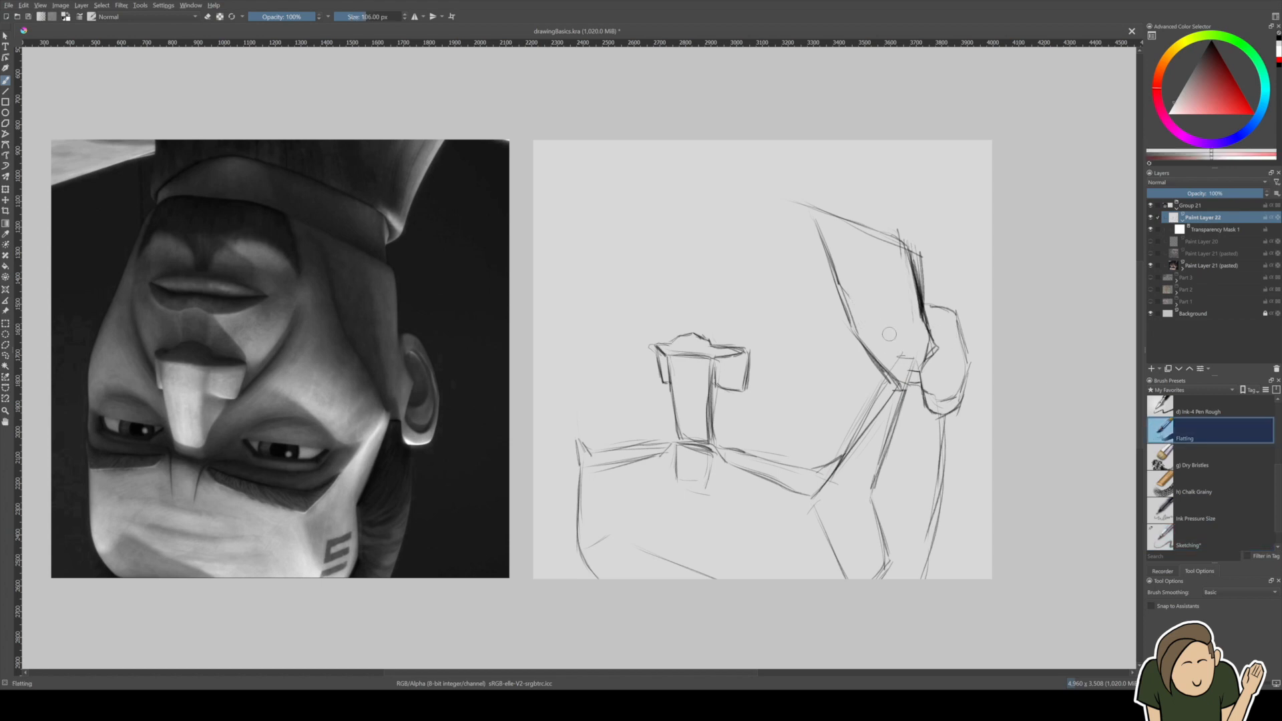
left_click_drag(868, 387, 846, 442)
left_click_drag(906, 350, 912, 383)
mouse_move(925, 288)
left_mouse_down()
mouse_move(921, 257)
mouse_move(928, 290)
left_mouse_up()
mouse_move(898, 243)
left_mouse_down()
mouse_move(913, 246)
mouse_move(919, 339)
left_mouse_up()
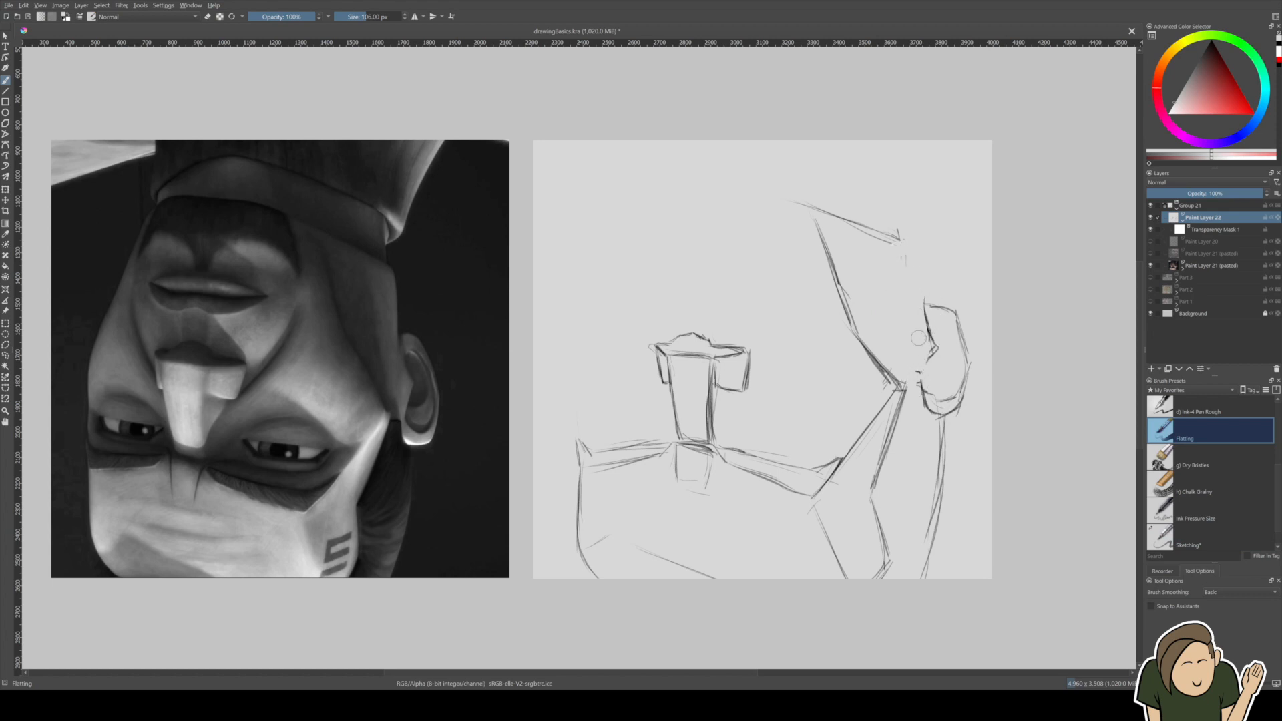
Redraw the jaw's outer edge down to the ear with the Sketching brush.
left_click(1158, 544)
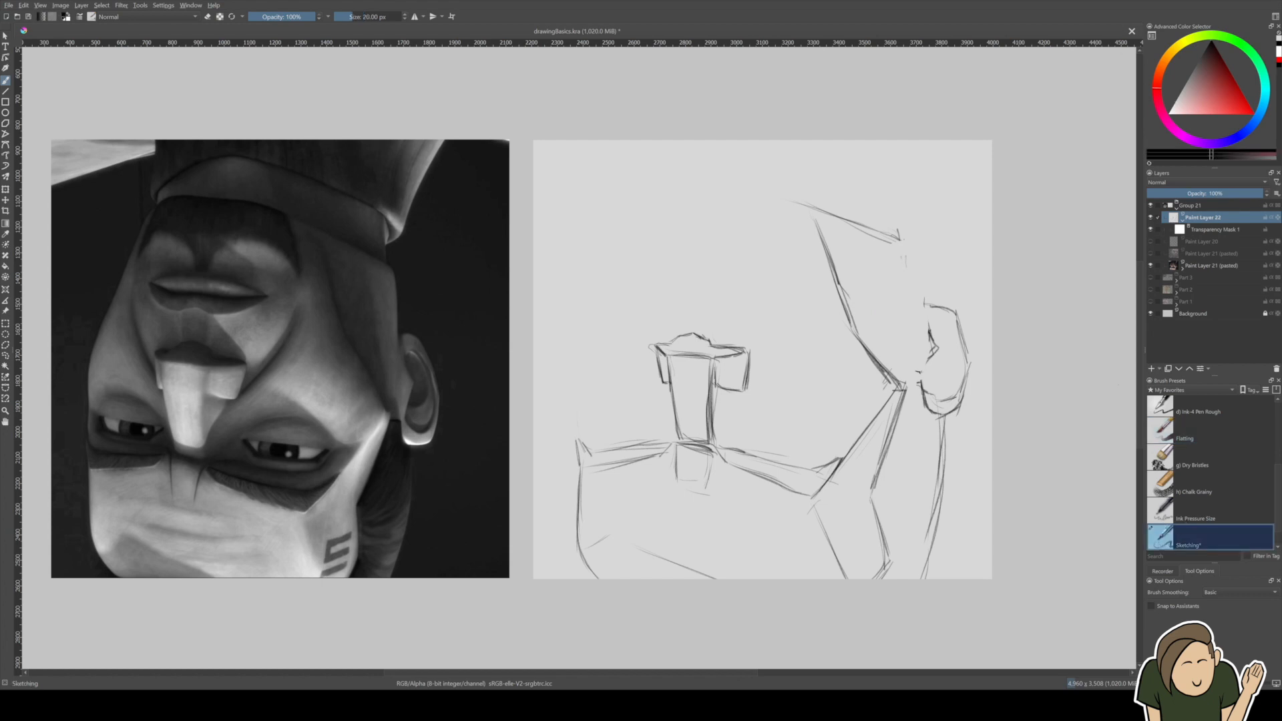
left_click_drag(904, 237, 925, 304)
left_click_drag(917, 244, 928, 332)
mouse_move(918, 286)
left_mouse_down()
mouse_move(932, 345)
mouse_move(922, 382)
left_mouse_up()
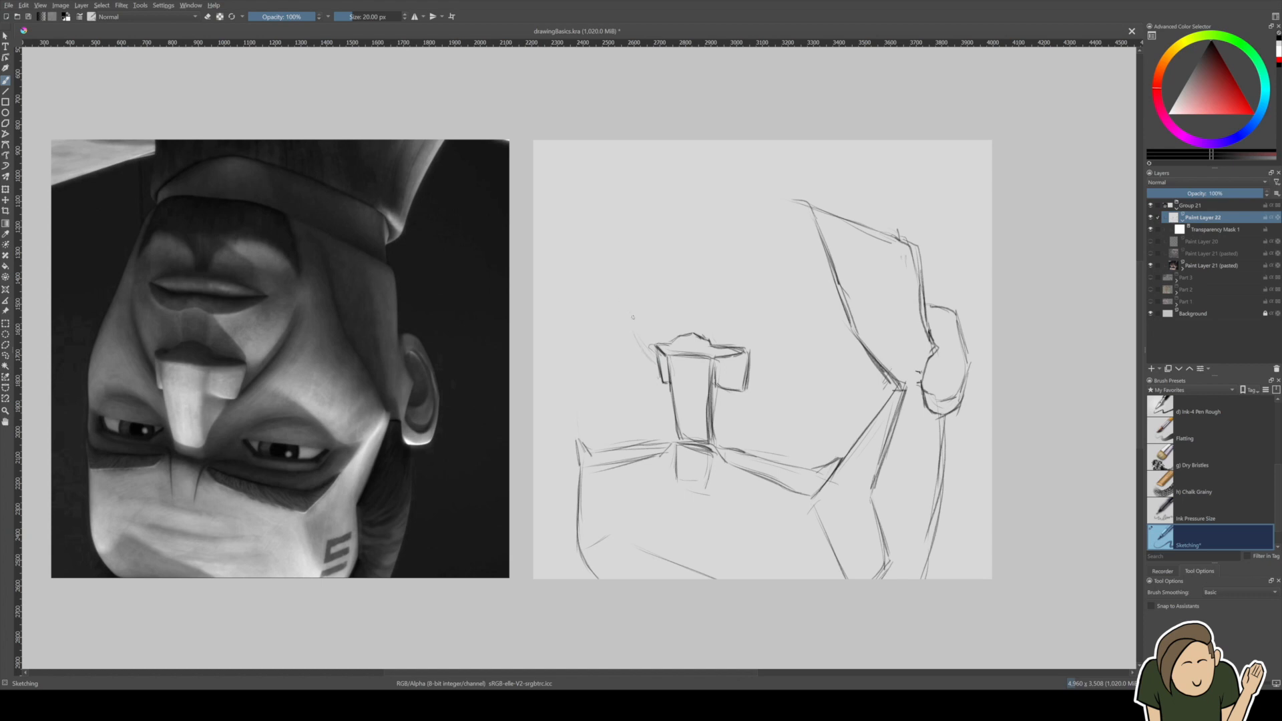
Sketch the rounded mouth and chin area, running from both sides of the nose up to a flat chin line.
left_click_drag(631, 316, 650, 357)
left_click_drag(625, 264, 626, 311)
left_click_drag(637, 212, 629, 261)
left_click_drag(670, 183, 761, 186)
mouse_move(664, 183)
left_mouse_down()
mouse_move(758, 192)
mouse_move(792, 279)
left_mouse_up()
left_click_drag(759, 379, 798, 300)
left_click_drag(779, 202, 799, 282)
left_click_drag(787, 228, 797, 281)
mouse_move(640, 200)
left_mouse_down()
mouse_move(694, 186)
mouse_move(776, 192)
left_mouse_up()
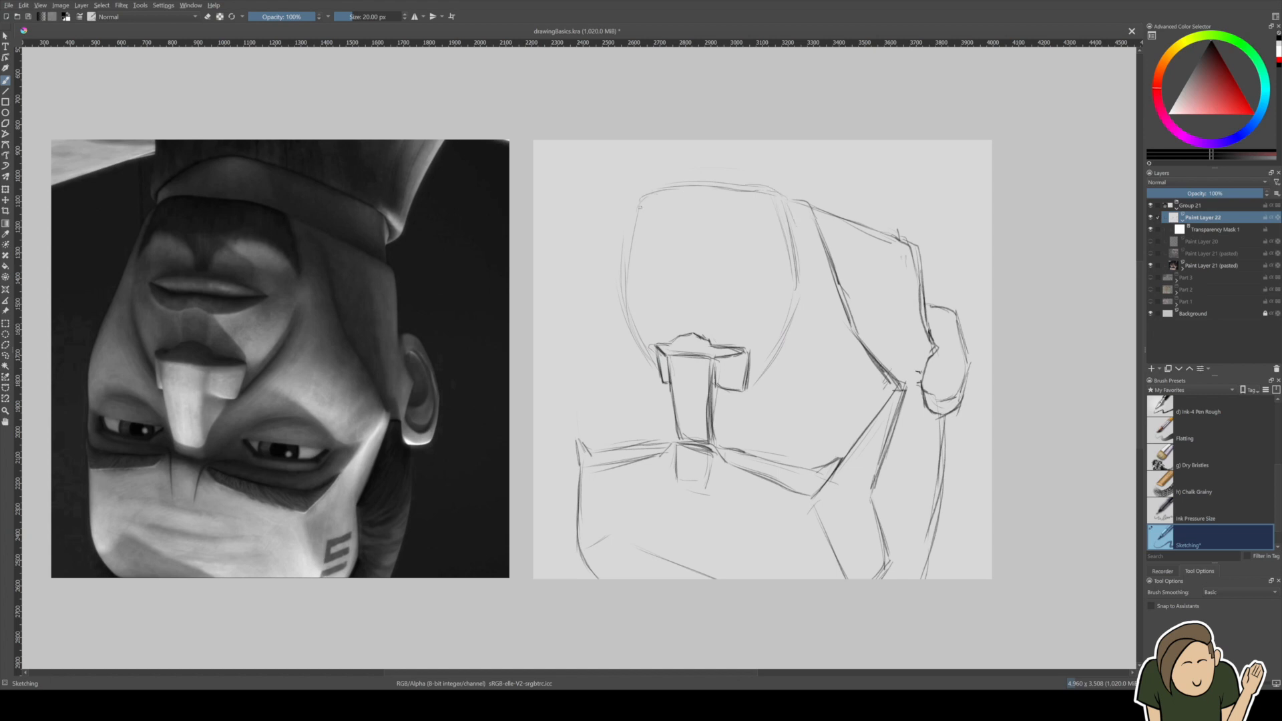
Draw the goatee's two inner arches with the notch between them and strengthen the chin's outline.
mouse_move(638, 220)
left_mouse_down()
mouse_move(629, 250)
mouse_move(673, 218)
left_mouse_up()
mouse_move(749, 223)
left_mouse_down()
mouse_move(778, 221)
mouse_move(780, 202)
mouse_move(709, 227)
left_mouse_up()
left_click_drag(785, 199, 796, 246)
left_click_drag(685, 202, 778, 191)
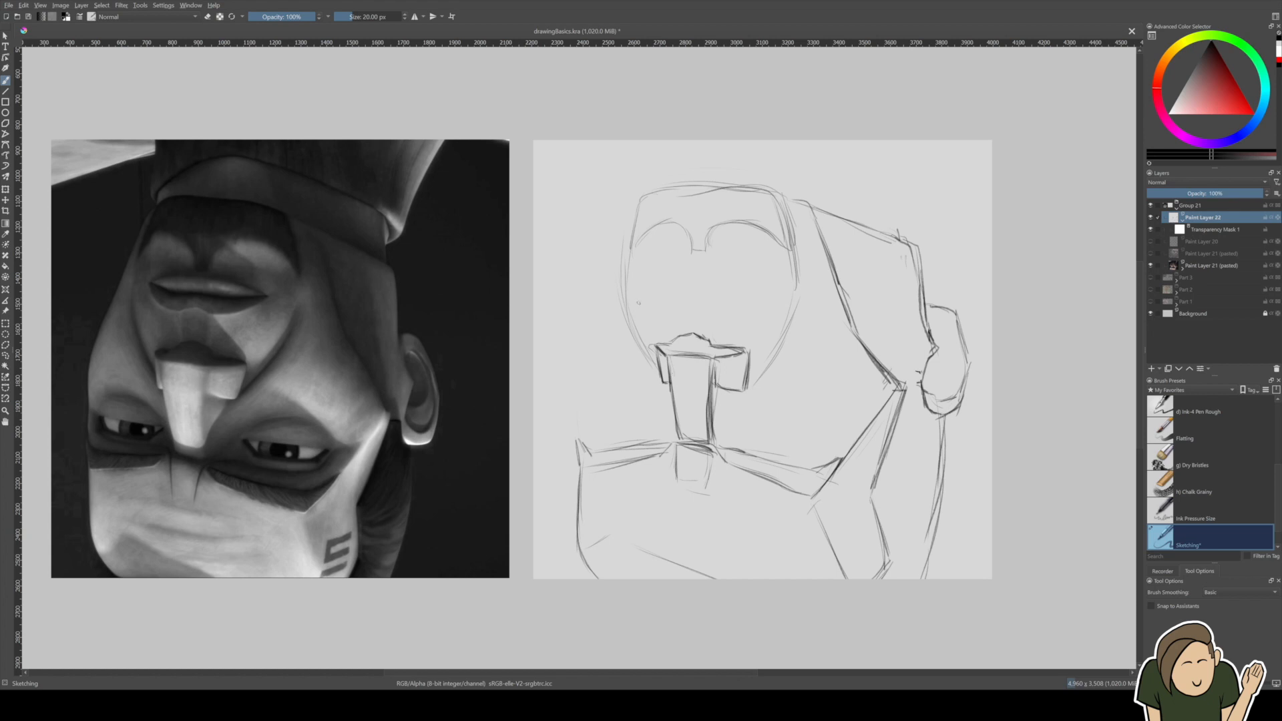
Sketch the far cheek's outer contour from the side of the chin to the outer eye area, building it up with overlapping strokes.
left_click_drag(627, 243, 622, 272)
left_click_drag(622, 239, 607, 298)
mouse_move(593, 346)
left_mouse_down()
mouse_move(606, 292)
mouse_move(565, 409)
left_mouse_up()
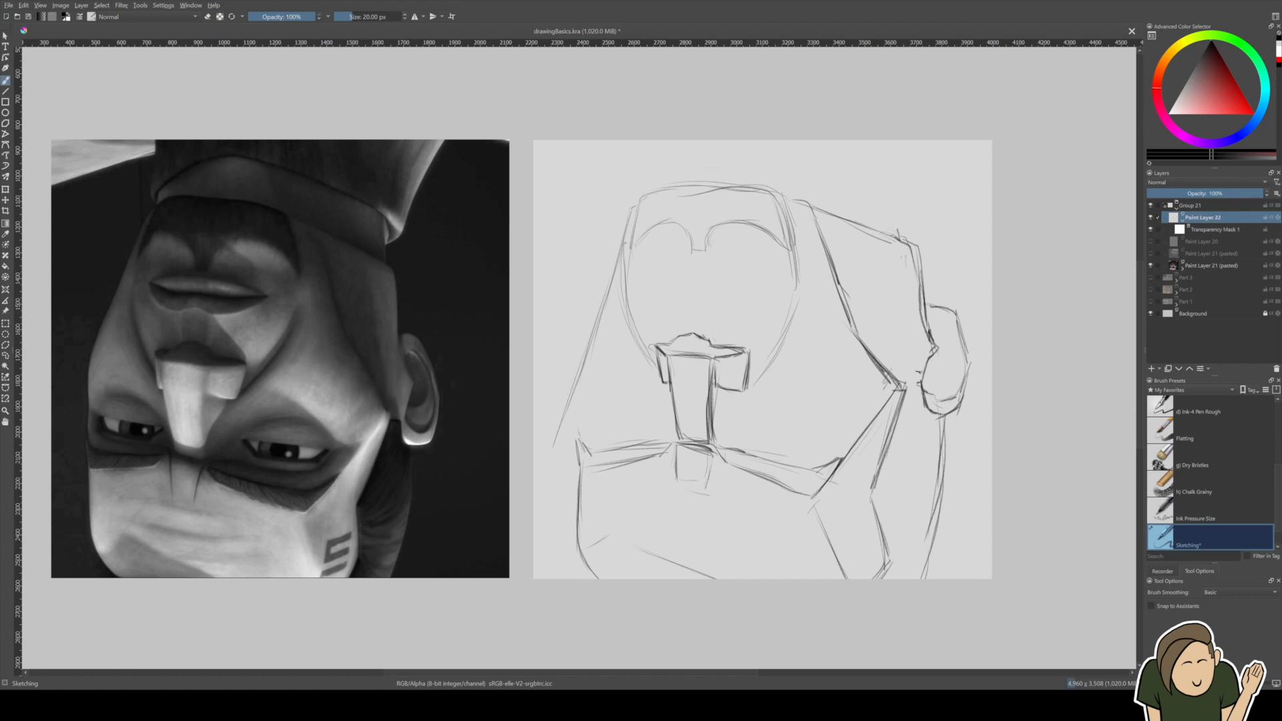
left_click_drag(581, 372, 575, 416)
left_click_drag(582, 342, 573, 393)
left_click_drag(599, 309, 575, 383)
left_click_drag(596, 319, 577, 360)
left_click_drag(612, 276, 593, 324)
Add a paint layer, circle the corner beside the hair in red on both panels for comparison, and undo both circles.
key("Insert")
left_click_drag(1225, 102, 1240, 109)
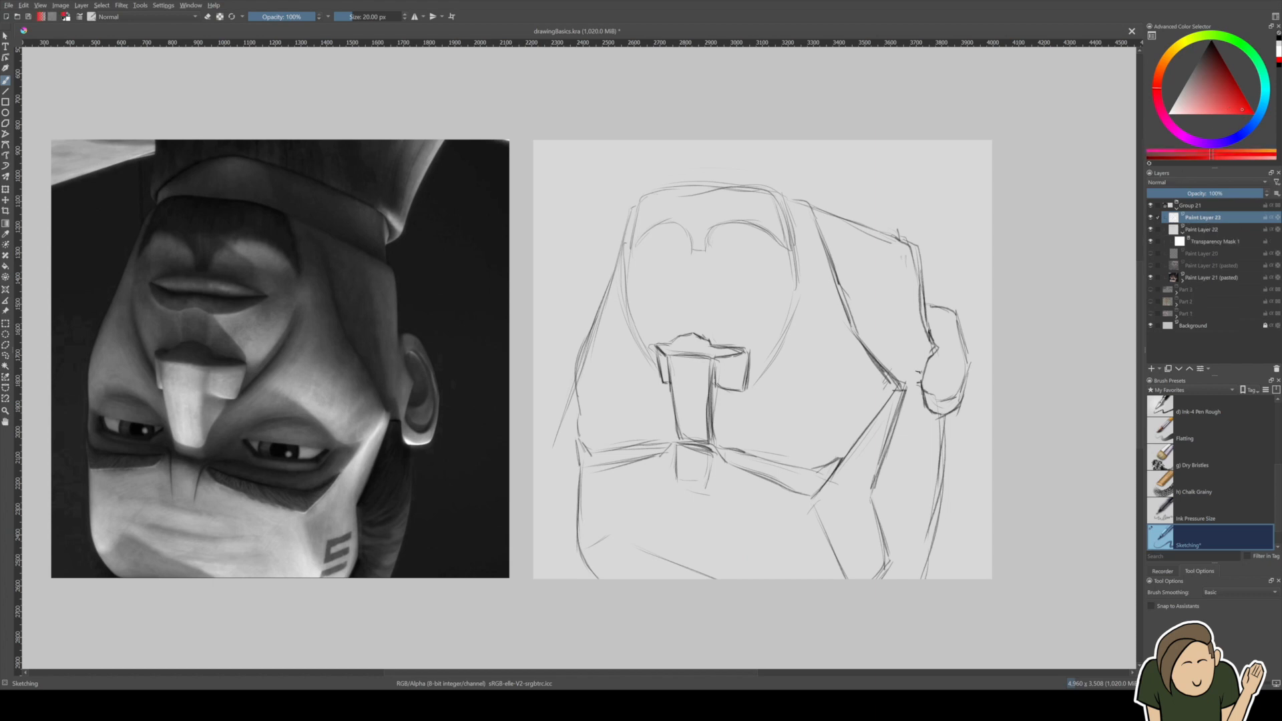
mouse_move(996, 535)
left_mouse_down()
mouse_move(978, 508)
mouse_move(1026, 574)
mouse_move(988, 511)
left_mouse_up()
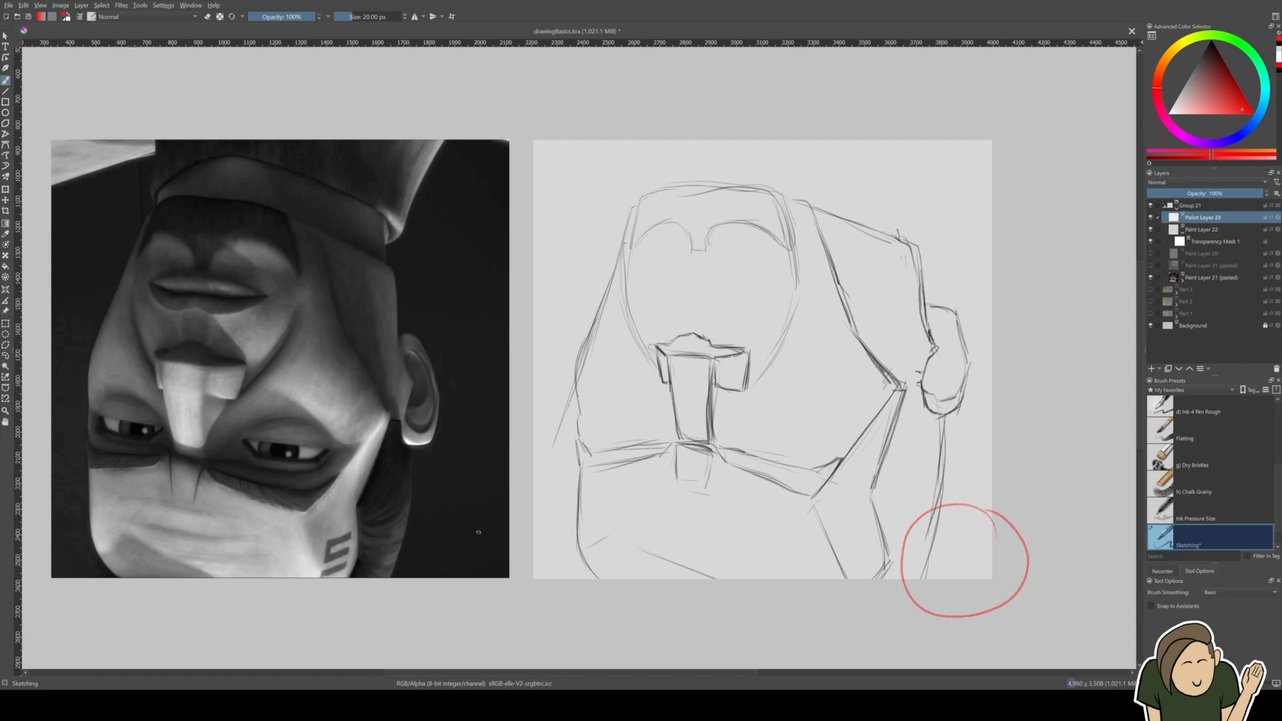
mouse_move(493, 492)
left_mouse_down()
mouse_move(459, 626)
mouse_move(469, 495)
left_mouse_up()
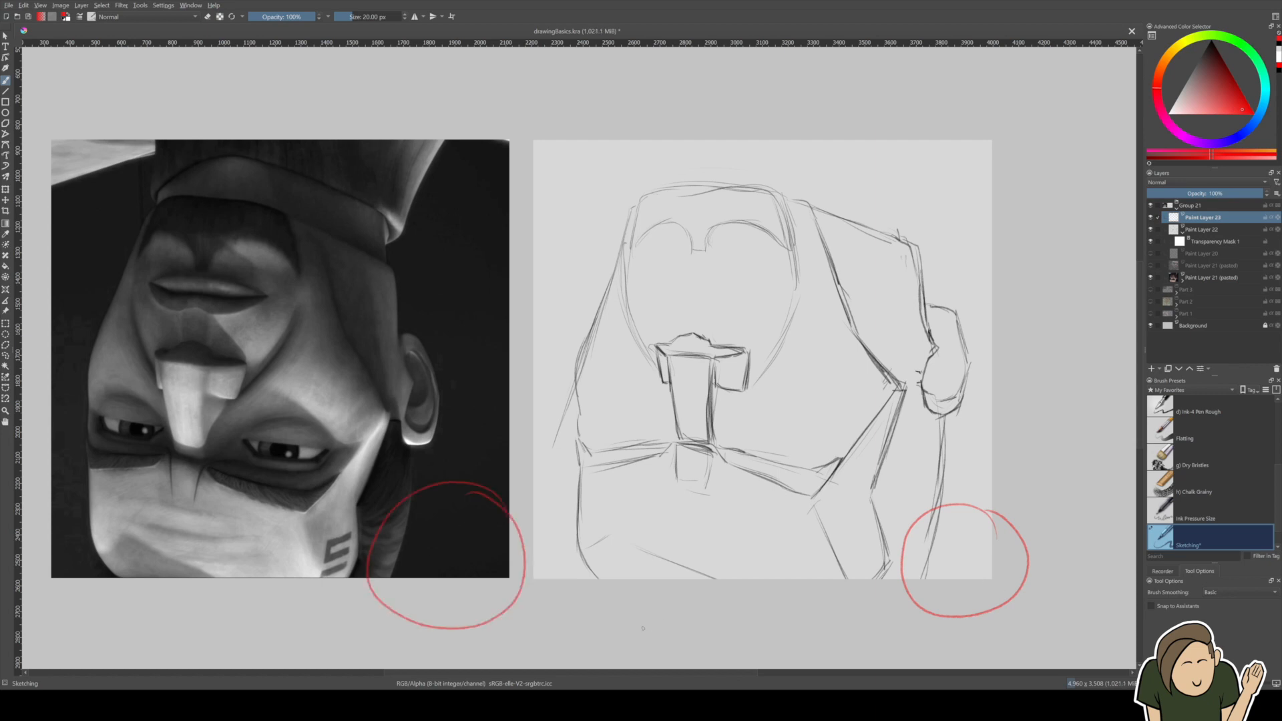
key("ctrl+z")
key("ctrl+z")
Compare the gap between hair and panel edge by moving a straight red line from the reference onto the sketch, and undo the move.
key("v")
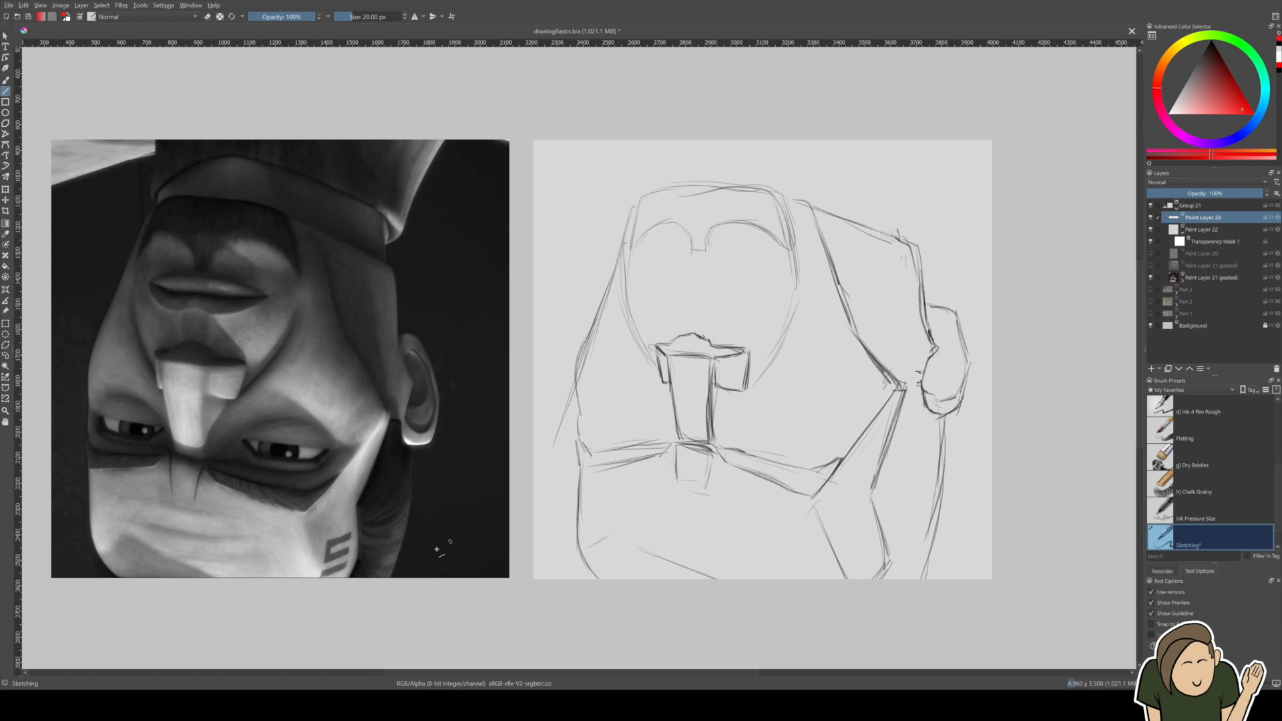
left_click_drag(396, 560, 508, 560)
key("b")
key("t")
left_click_drag(453, 562, 941, 567)
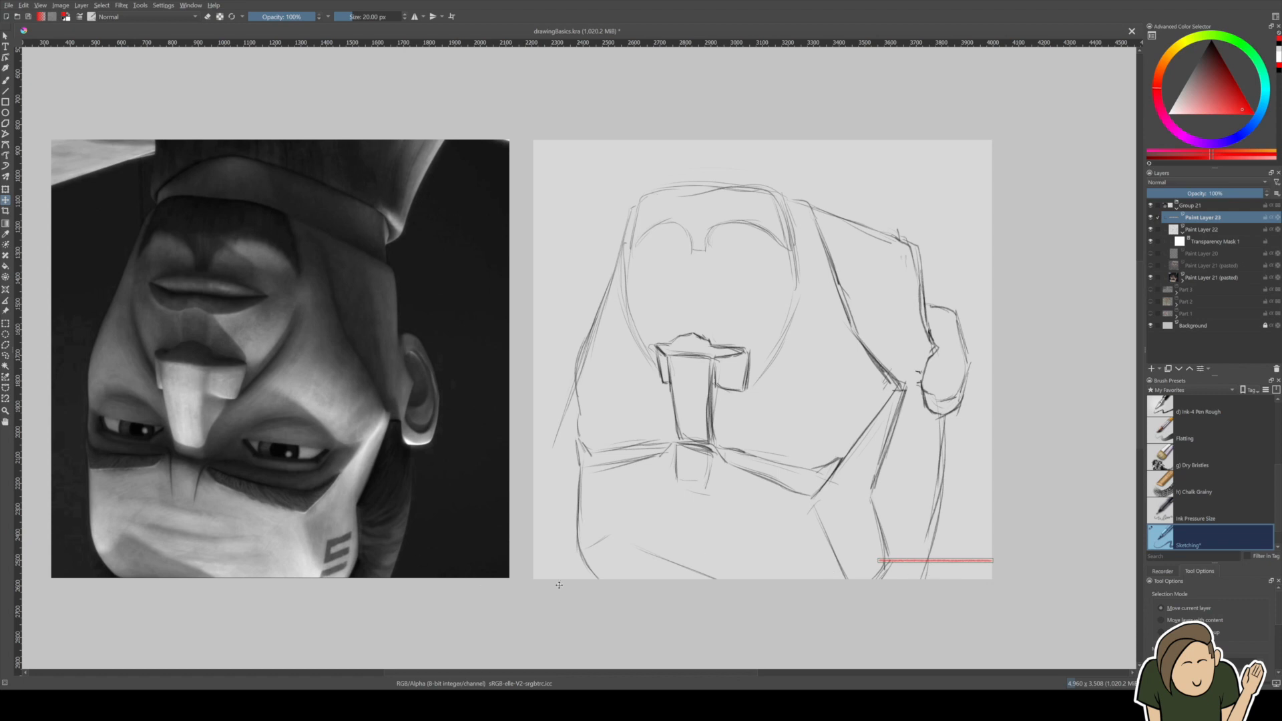
key("ctrl+z")
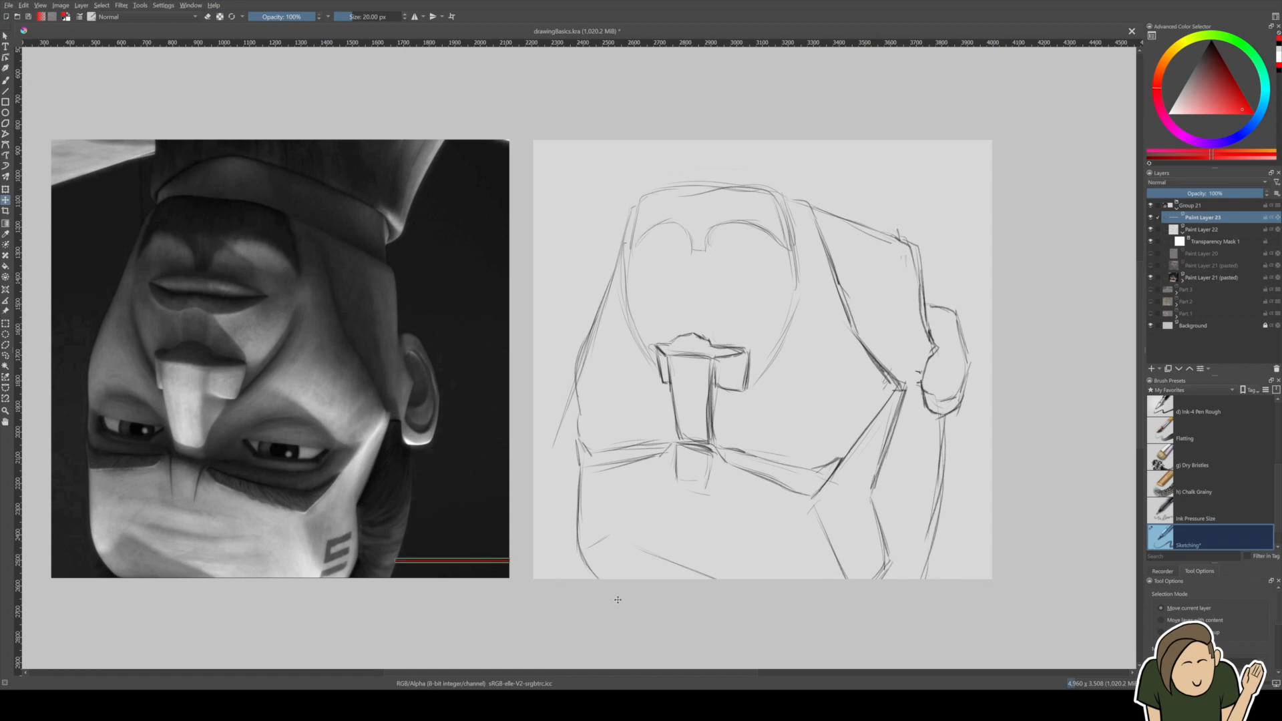
key("b")
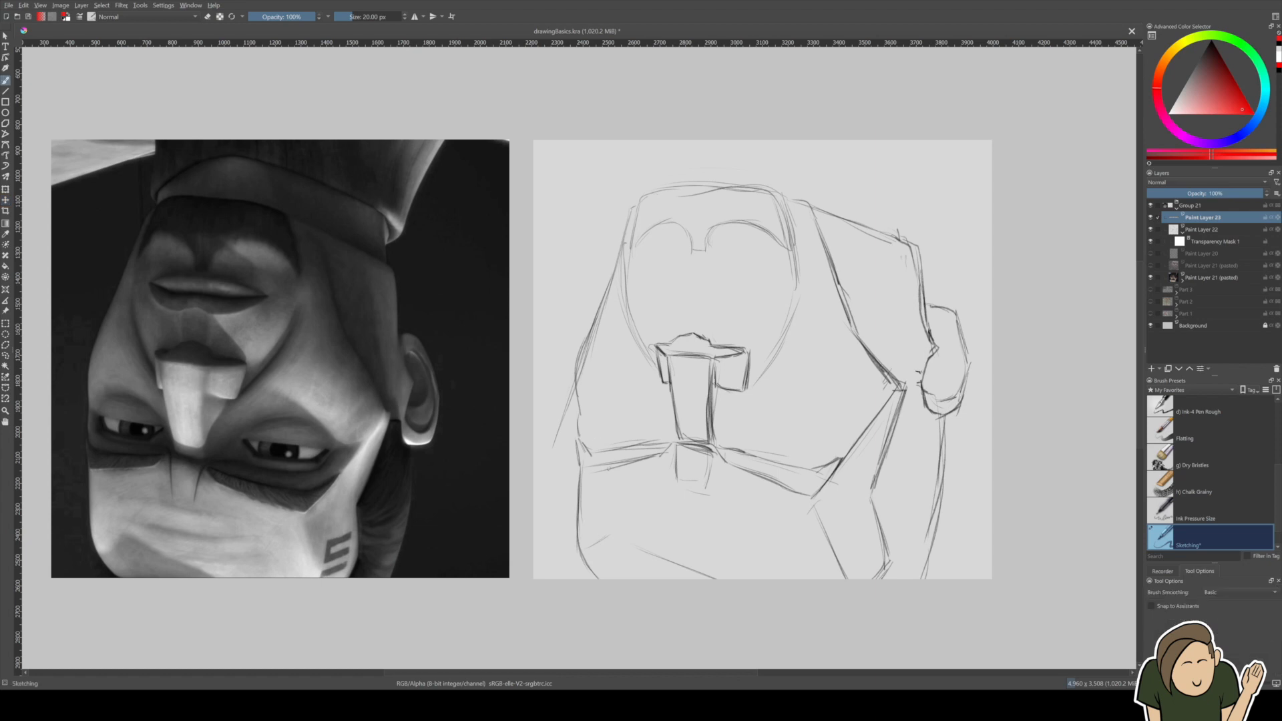
Enclose the jaw, ear and hair side of the sketch on Paint Layer 22 in a polygonal selection and shift it slightly towards the face.
left_click(1218, 230)
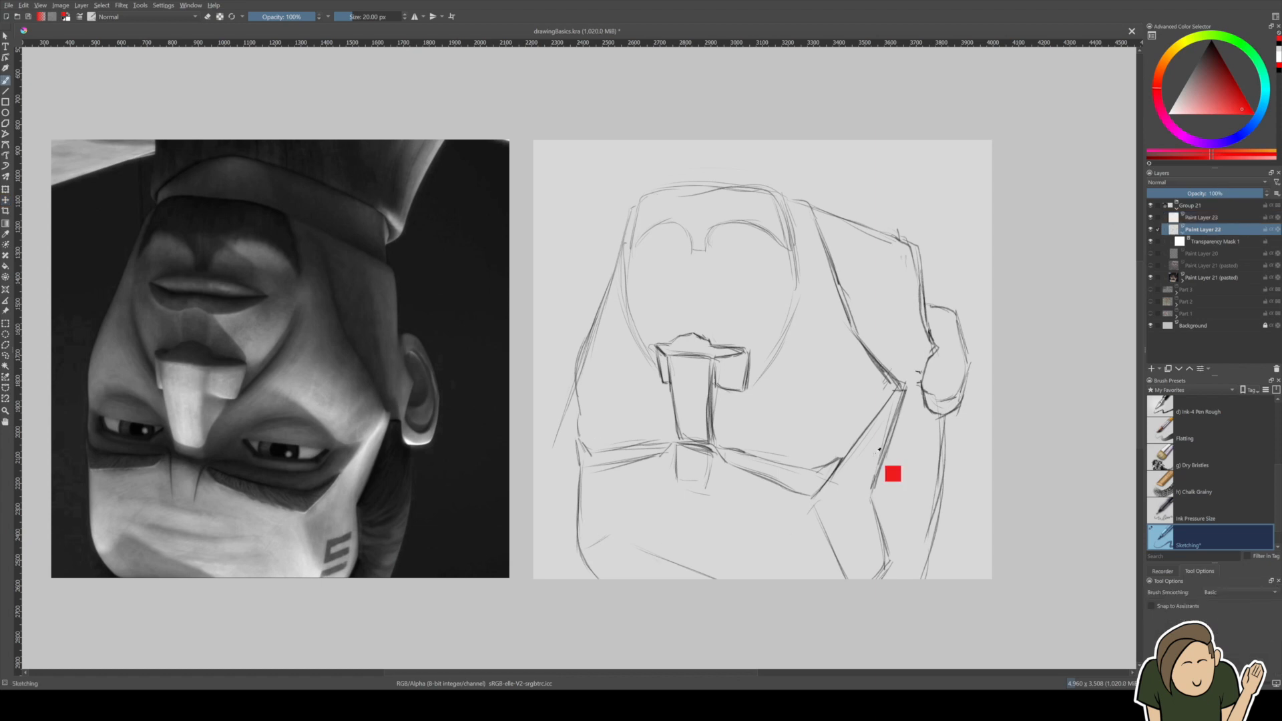
key("ctrl+t")
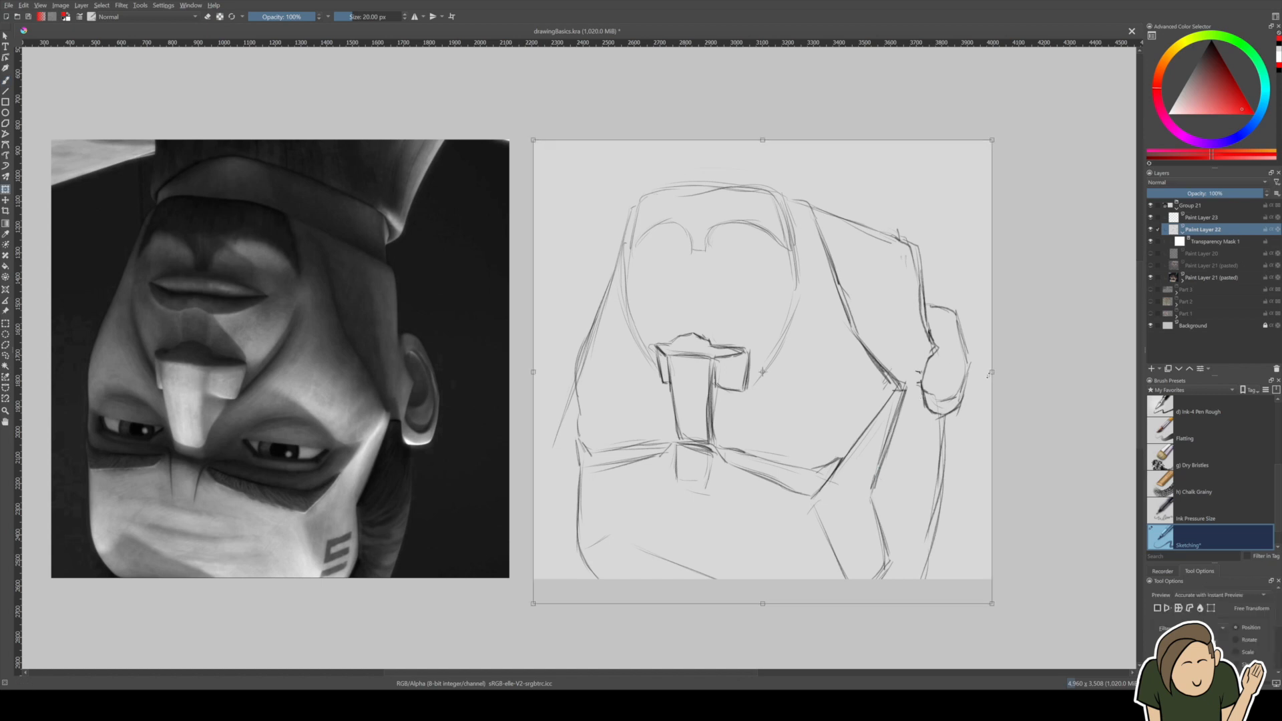
key("Return")
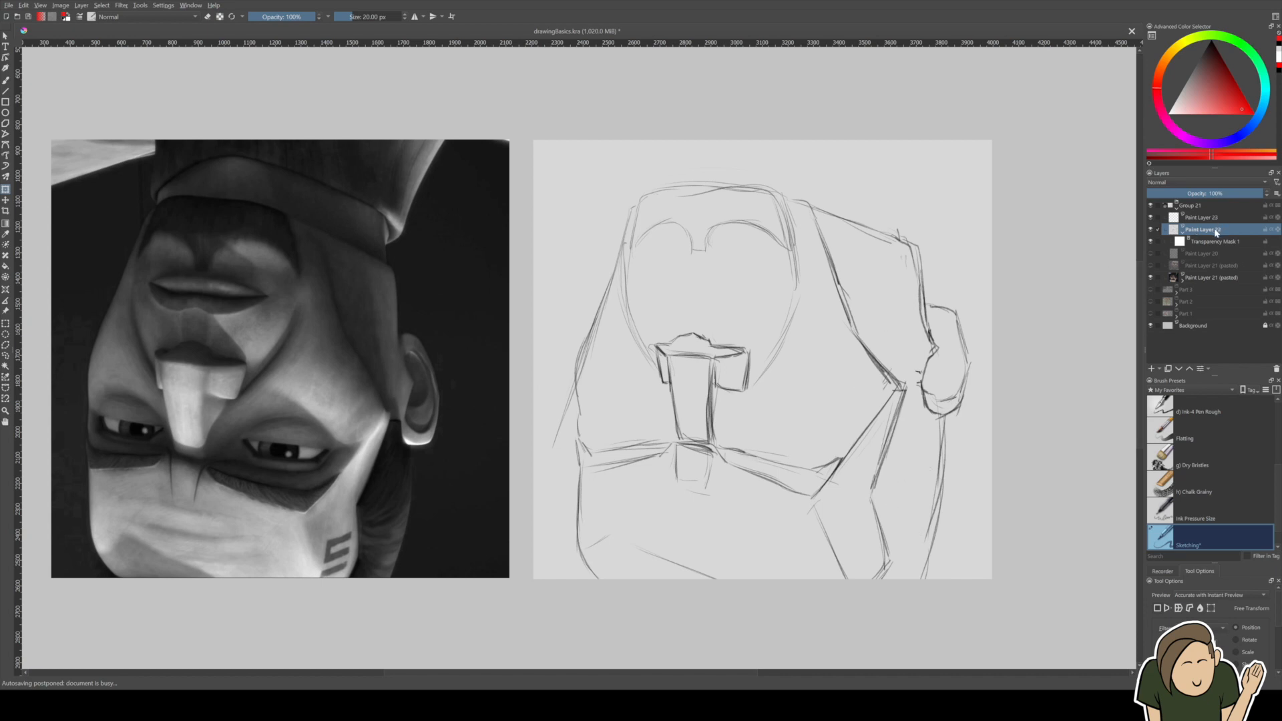
left_click(5, 344)
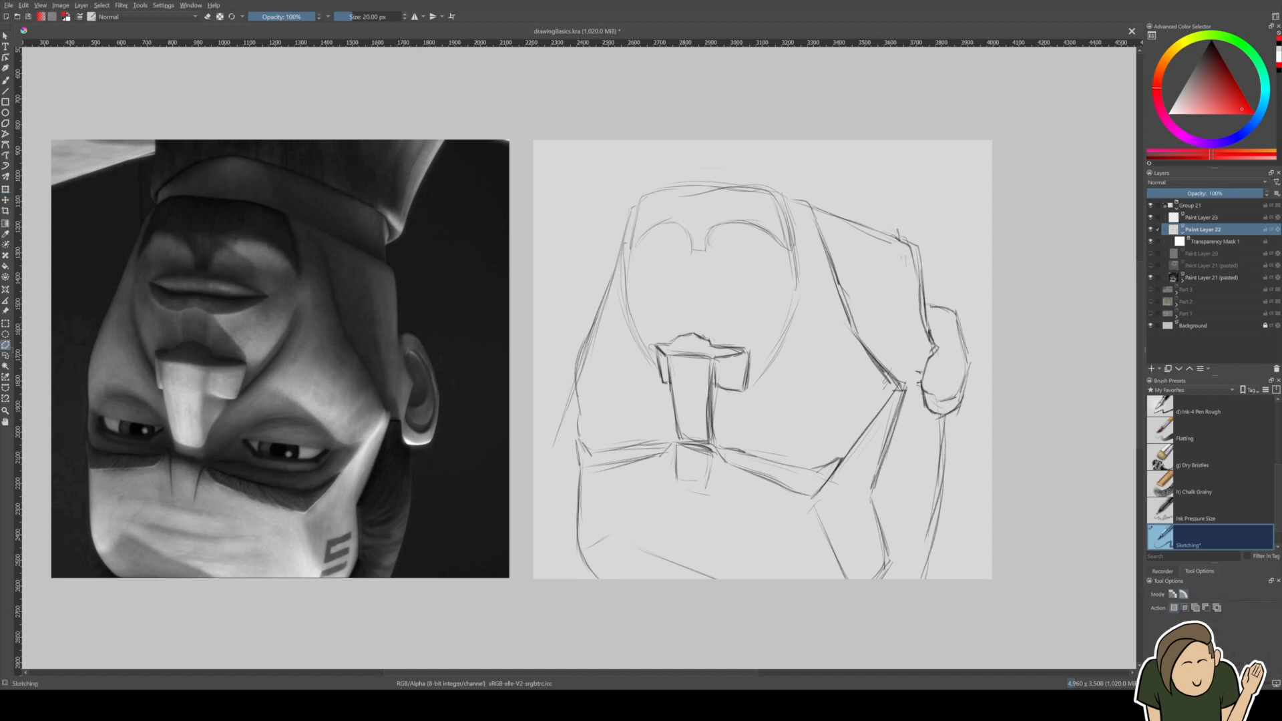
mouse_move(861, 201)
left_mouse_down()
mouse_move(791, 512)
mouse_move(846, 599)
mouse_move(929, 594)
mouse_move(950, 583)
mouse_move(986, 348)
mouse_move(965, 259)
mouse_move(891, 190)
mouse_move(861, 204)
left_mouse_up()
key("t")
left_click_drag(918, 494, 900, 490)
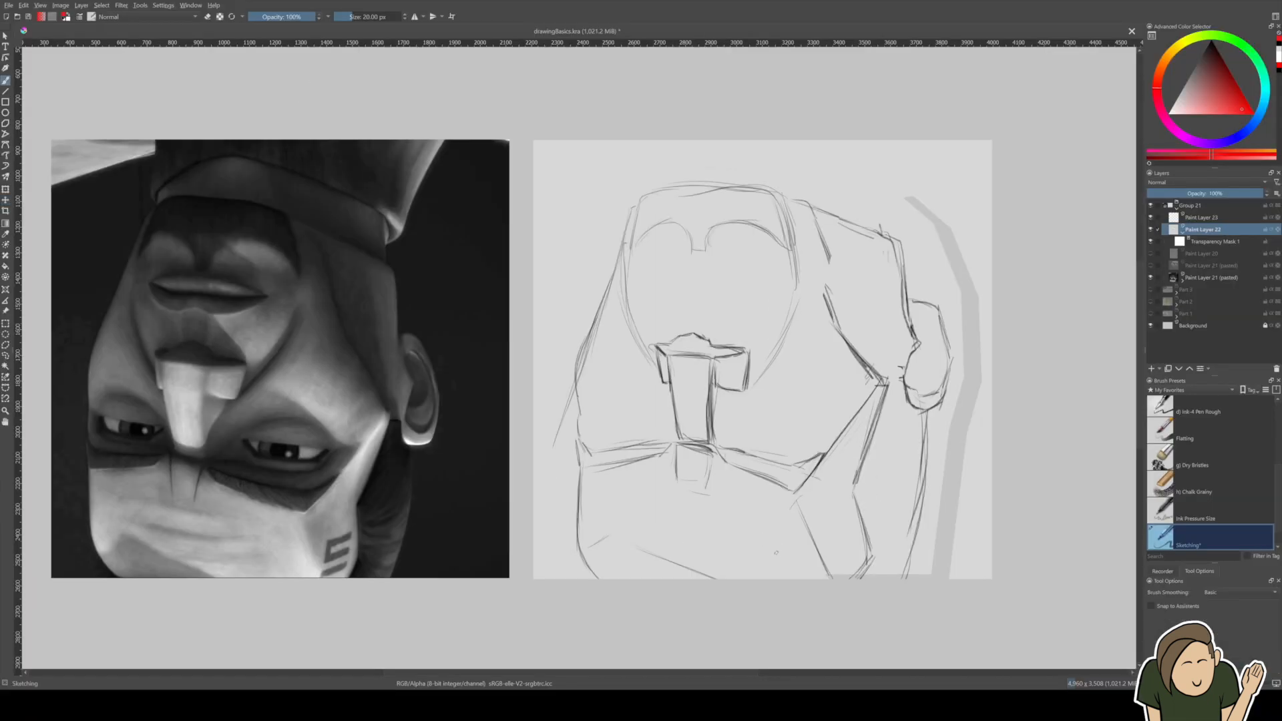
Reconnect the broken jaw and cheek lines in black, strengthen the edge down to the ear, and draw the ear's inner contour.
key("d")
left_click_drag(818, 240, 833, 299)
left_click_drag(808, 212, 827, 301)
mouse_move(815, 234)
left_mouse_down()
mouse_move(837, 327)
mouse_move(885, 254)
left_mouse_up()
mouse_move(890, 271)
left_mouse_down()
mouse_move(903, 323)
mouse_move(938, 334)
mouse_move(941, 369)
mouse_move(921, 396)
mouse_move(919, 374)
mouse_move(907, 387)
mouse_move(916, 377)
left_mouse_up()
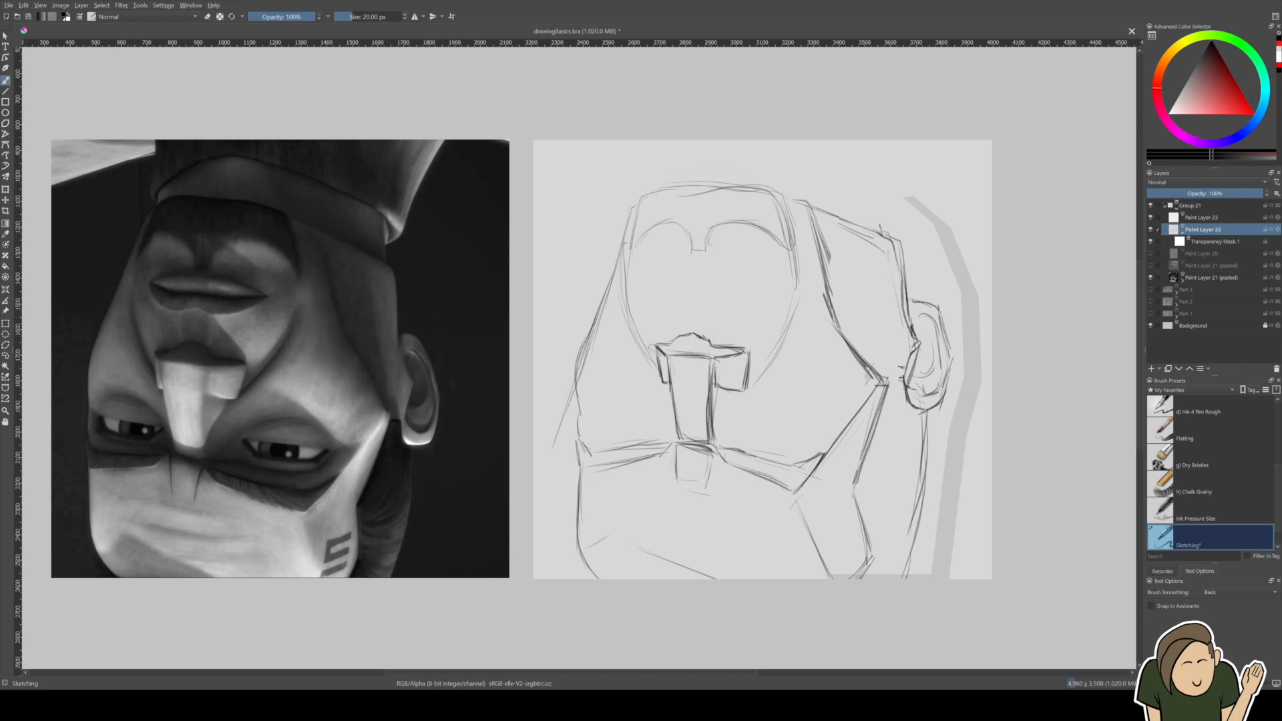
left_click_drag(928, 334, 932, 370)
Sketch the rounded eye socket arcs on both sides of the nose bridge, extending the near one towards the temple.
left_click_drag(628, 291, 649, 357)
mouse_move(630, 401)
left_mouse_down()
mouse_move(650, 407)
mouse_move(653, 429)
mouse_move(660, 418)
left_mouse_up()
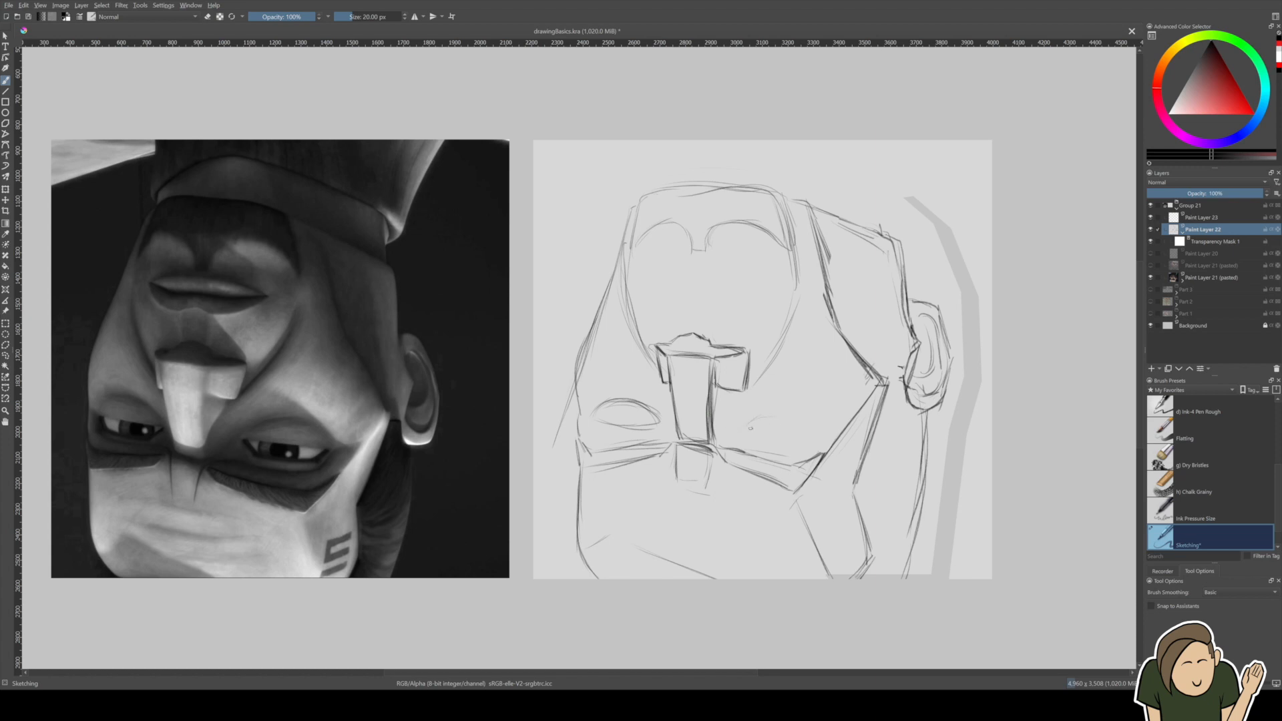
left_click_drag(744, 424, 838, 429)
mouse_move(785, 398)
left_mouse_down()
mouse_move(811, 430)
mouse_move(842, 426)
left_mouse_up()
mouse_move(752, 425)
left_mouse_down()
mouse_move(801, 415)
mouse_move(761, 415)
mouse_move(801, 426)
left_mouse_up()
Add the light cheek lines beside the nose and strengthen the edge running from the ear along the temple.
left_click_drag(789, 312, 770, 369)
mouse_move(847, 334)
left_mouse_down()
mouse_move(897, 393)
mouse_move(864, 456)
mouse_move(826, 456)
left_mouse_up()
mouse_move(885, 385)
left_mouse_down()
mouse_move(848, 431)
mouse_move(858, 486)
left_mouse_up()
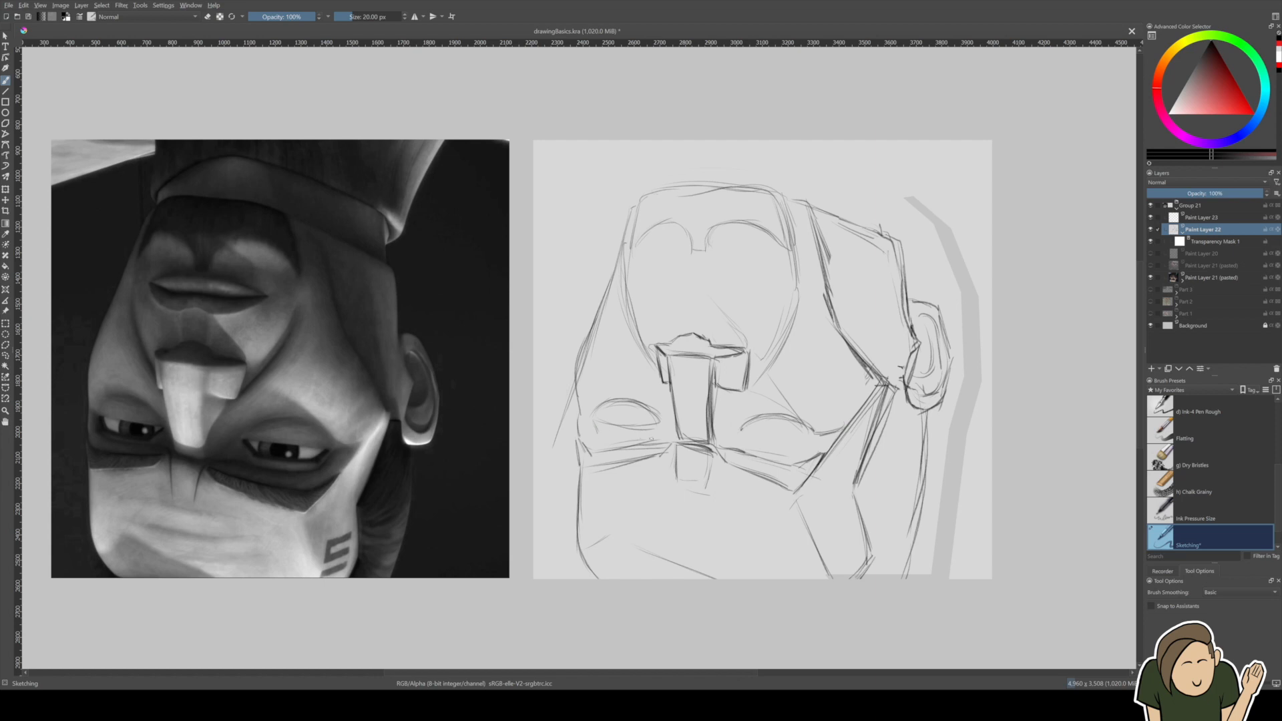
mouse_move(594, 436)
left_mouse_down()
mouse_move(632, 438)
mouse_move(599, 436)
left_mouse_up()
mouse_move(595, 435)
left_mouse_down()
mouse_move(651, 438)
mouse_move(624, 424)
mouse_move(667, 422)
left_mouse_up()
left_click_drag(594, 425, 641, 424)
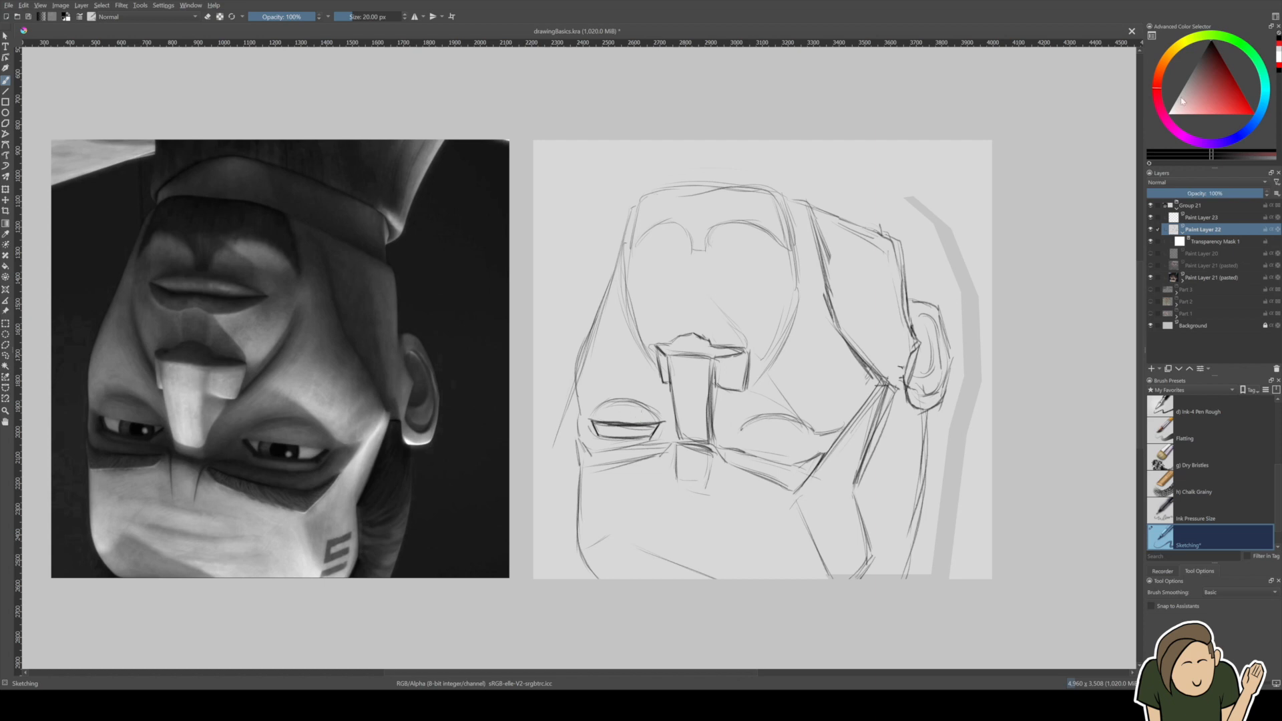
left_click(1160, 434)
left_click(805, 380, "ctrl")
mouse_move(595, 444)
left_mouse_down()
mouse_move(616, 438)
mouse_move(604, 428)
mouse_move(660, 431)
left_mouse_up()
Draw both narrow half-open eyes with lids and irises inside the socket arcs, using the Sketching brush in black.
left_click_drag(1219, 69, 1178, 55)
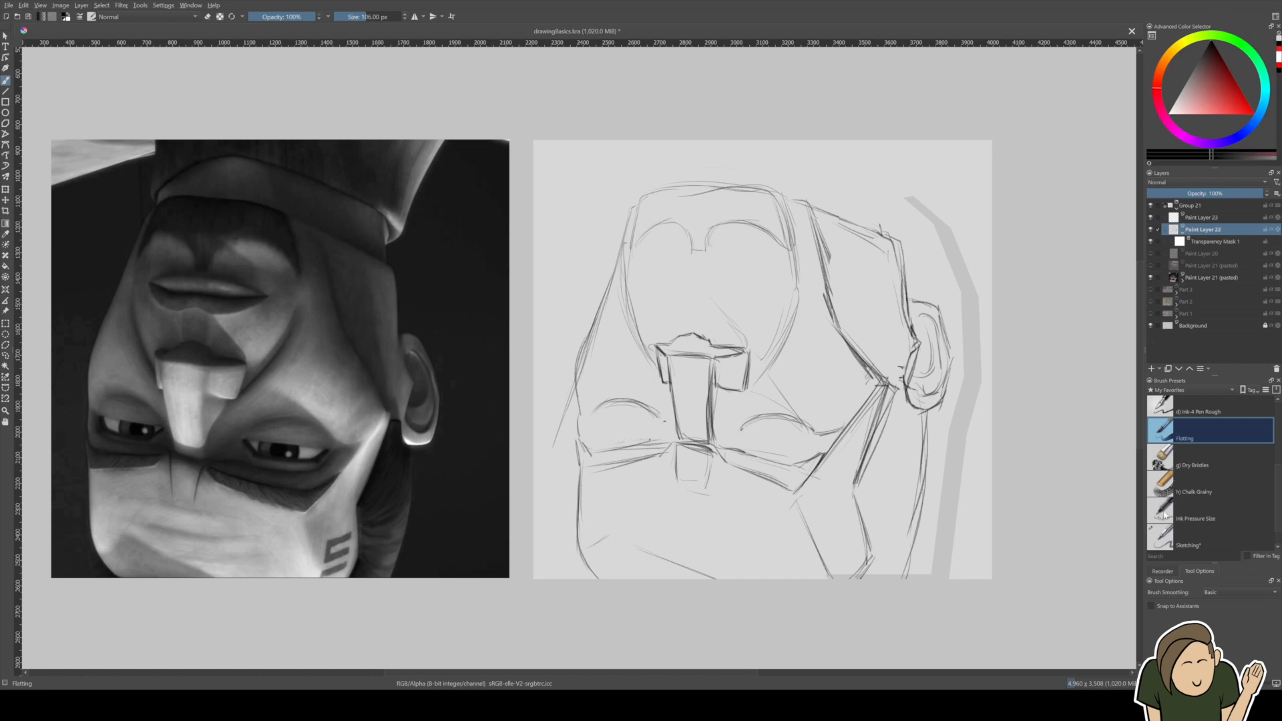
left_click(1162, 531)
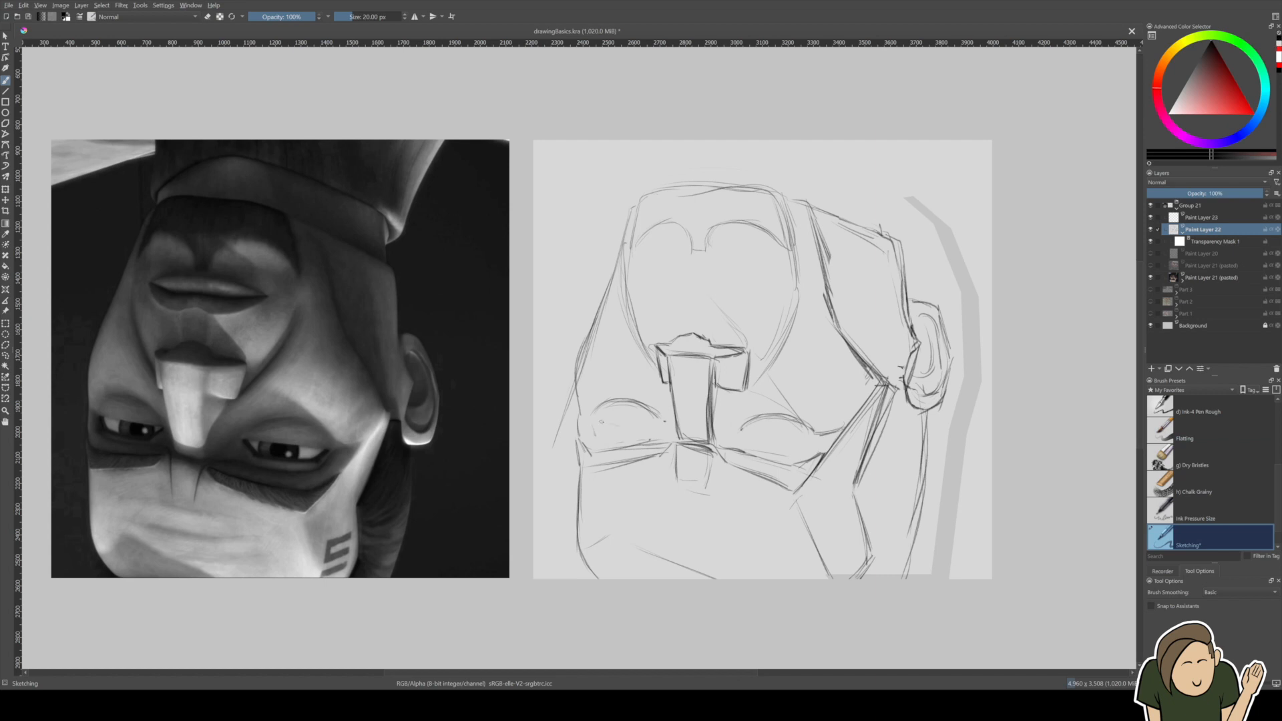
left_click_drag(610, 425, 659, 429)
mouse_move(599, 436)
left_mouse_down()
mouse_move(649, 442)
mouse_move(651, 427)
mouse_move(650, 442)
left_mouse_up()
left_click_drag(593, 425, 643, 441)
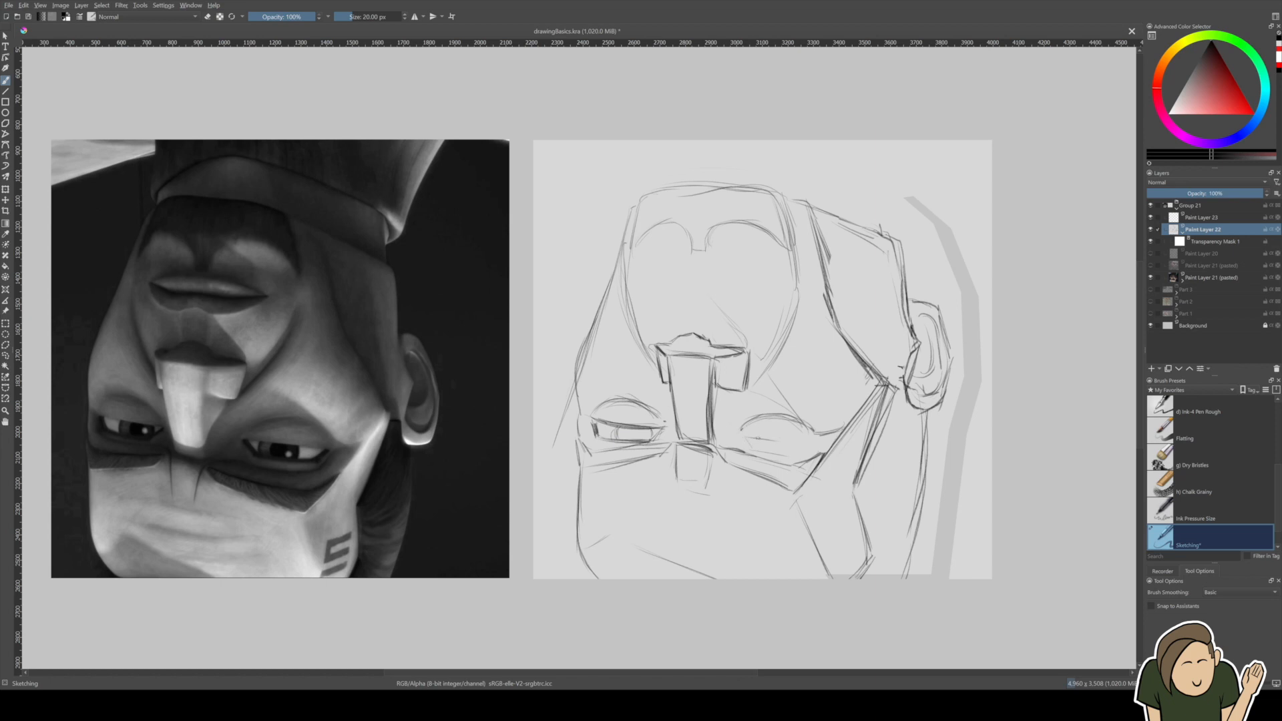
left_click_drag(767, 439, 809, 442)
mouse_move(757, 438)
left_mouse_down()
mouse_move(813, 437)
mouse_move(755, 449)
mouse_move(809, 444)
left_mouse_up()
Outline the dark bands between the eyes and eyebrows on the reference in red on Paint Layer 23.
left_click(1193, 98)
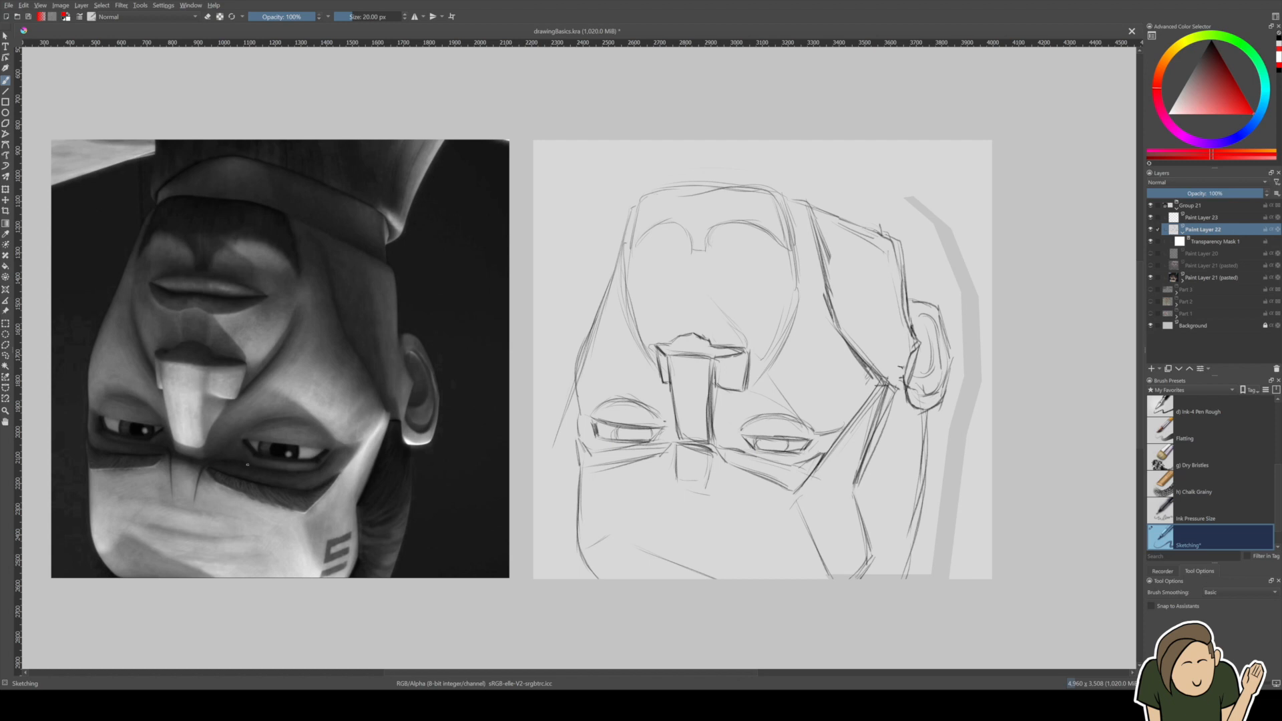
left_click(1217, 219)
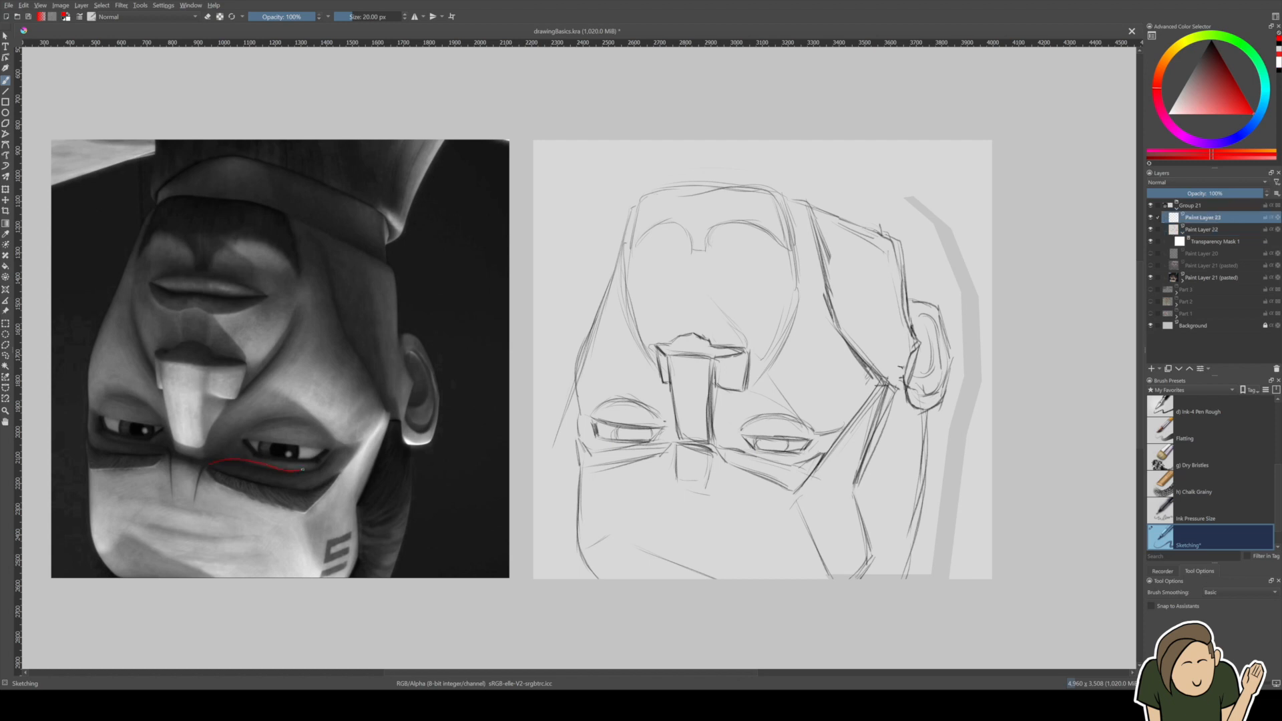
mouse_move(335, 446)
left_mouse_down()
mouse_move(359, 447)
mouse_move(322, 482)
left_mouse_up()
Compare the eye heights by drawing straight red horizontal guides from the reference across to the sketch, and undo the guides.
key("v")
left_click_drag(160, 430, 665, 429)
key("b")
key("v")
left_click_drag(244, 440, 667, 439)
left_click_drag(707, 481, 739, 479)
key("b")
key("ctrl+z")
key("ctrl+z")
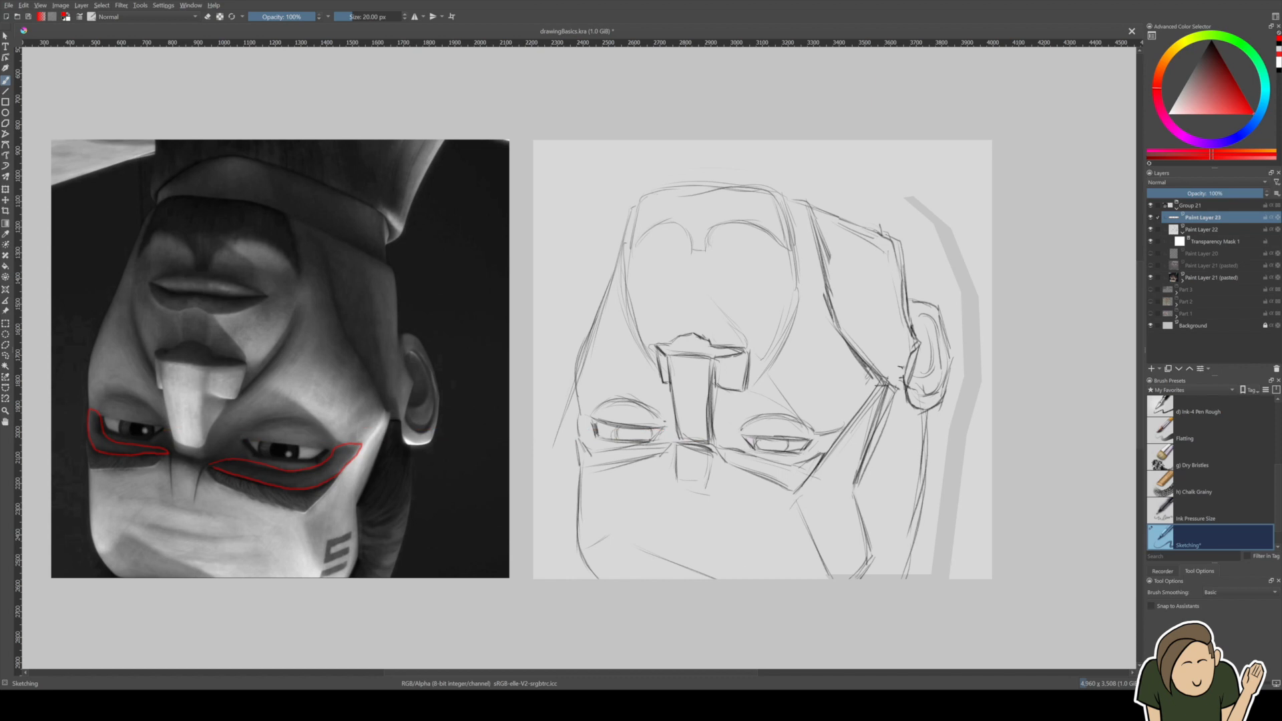
Compare the near eyebrow corner's height with a horizontal red guide across to the sketch, and undo the guide and the red outlines.
key("v")
left_click_drag(304, 512, 801, 512)
key("b")
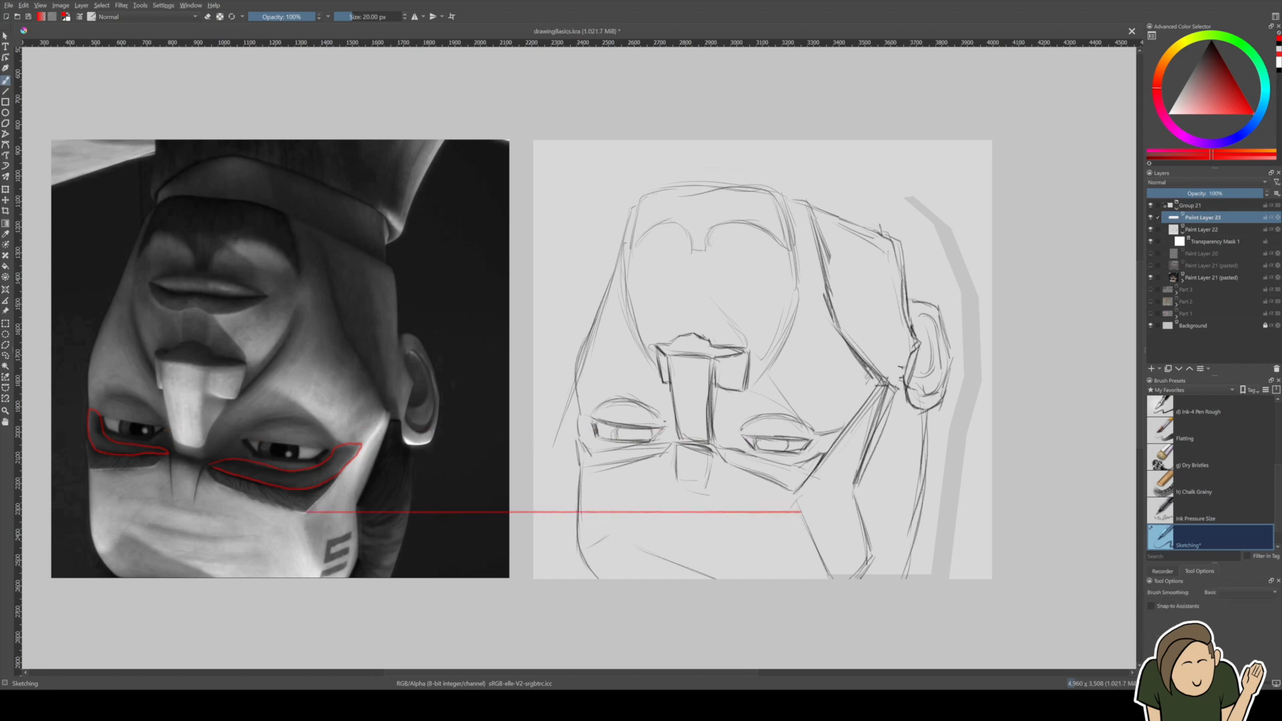
key("ctrl+z")
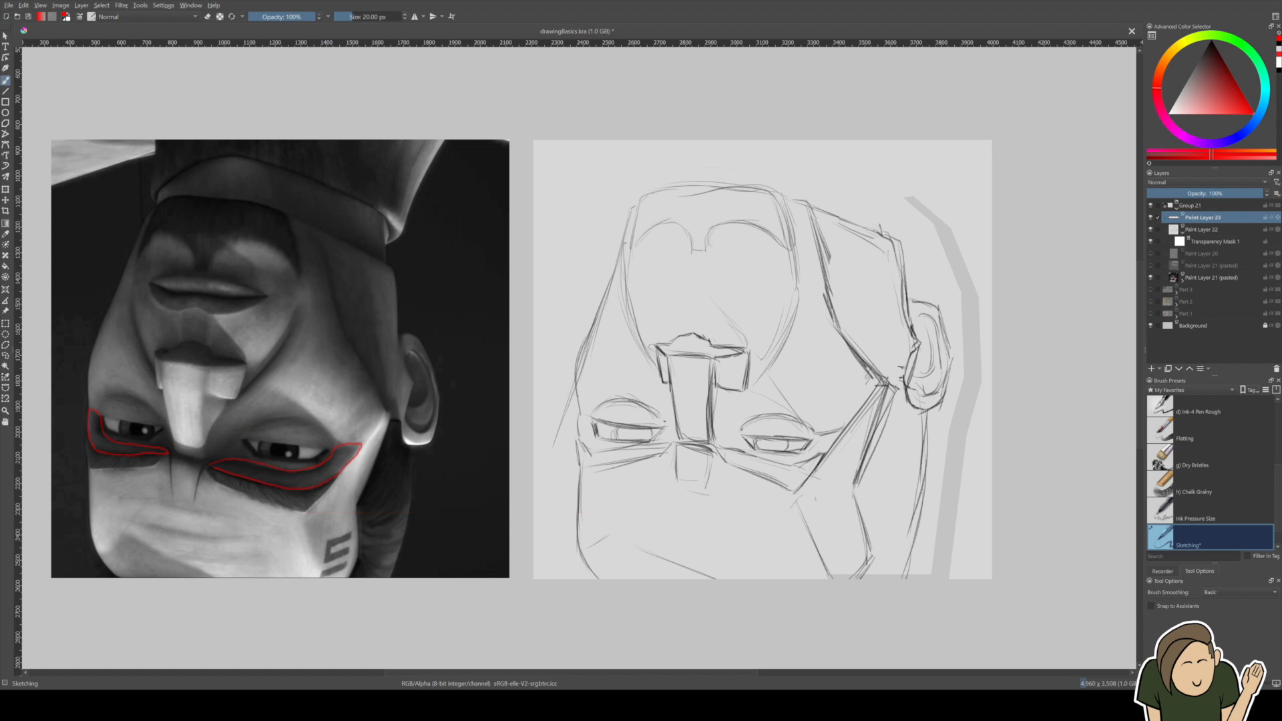
key("ctrl+z")
Paint over the old brow lines and nose bridge block on Paint Layer 22 with the Flatting brush in the panel's grey.
left_click(1205, 230)
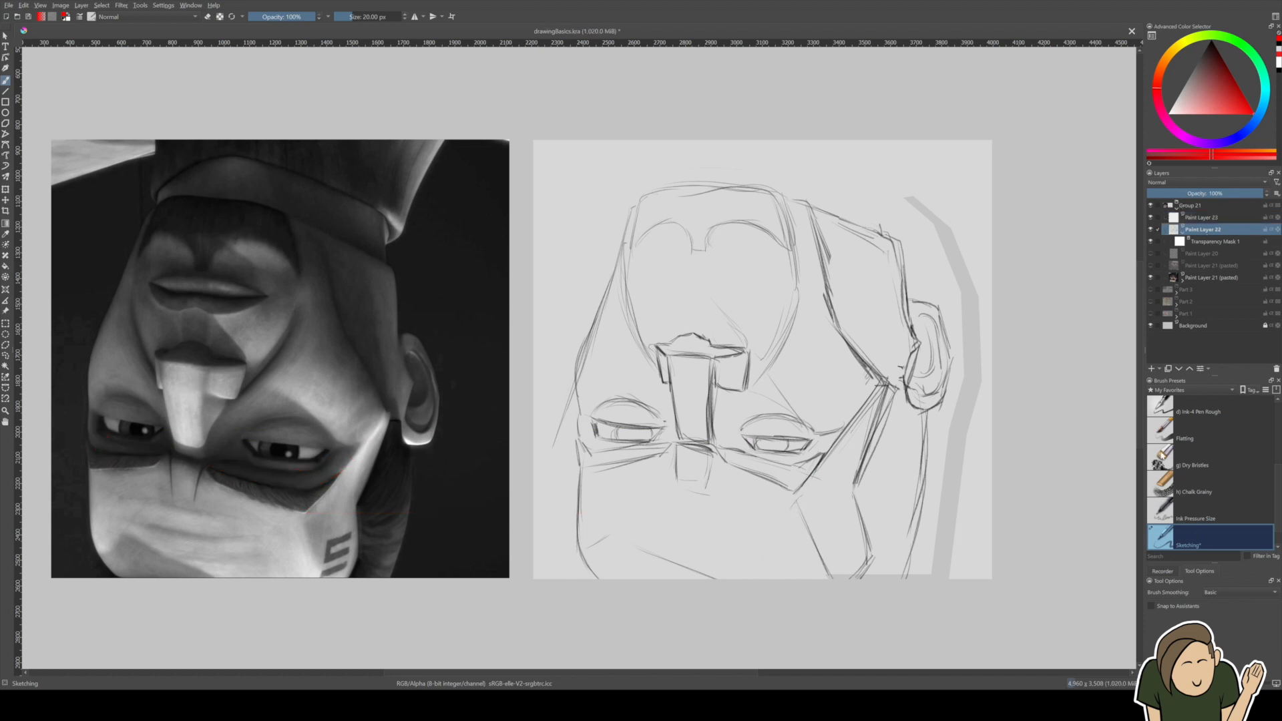
left_click(1169, 438)
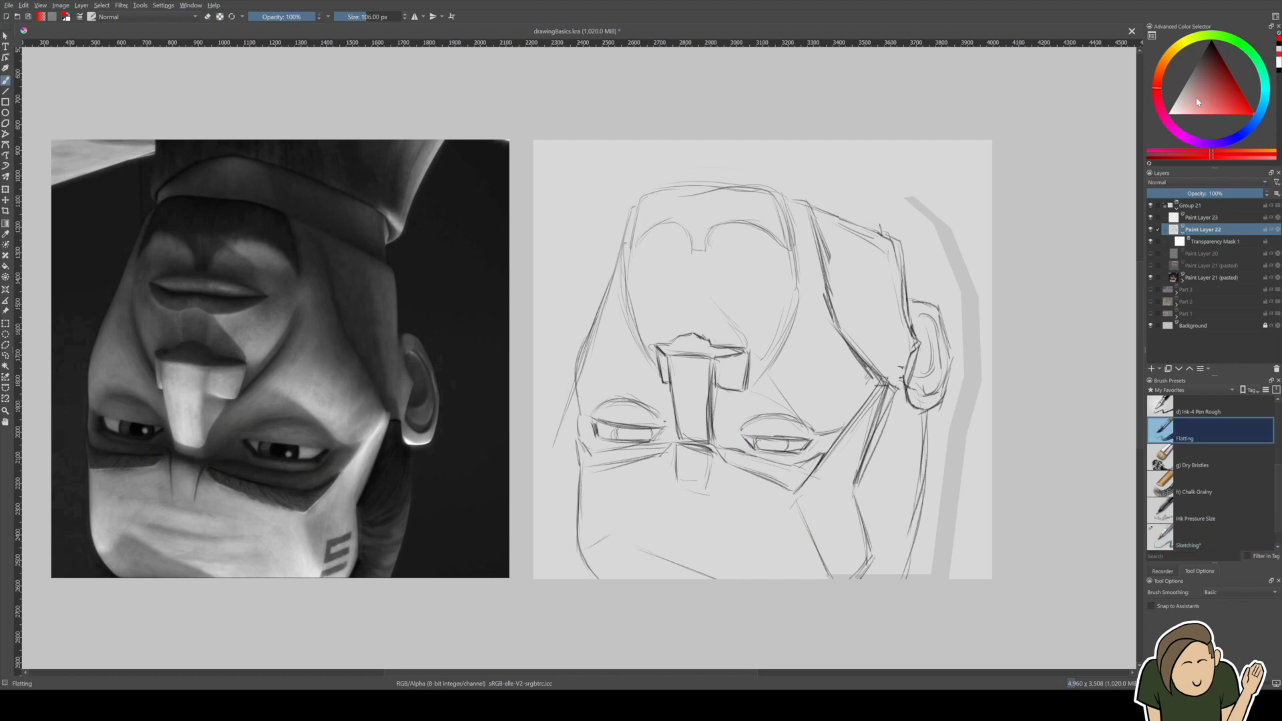
left_click(865, 406, "ctrl")
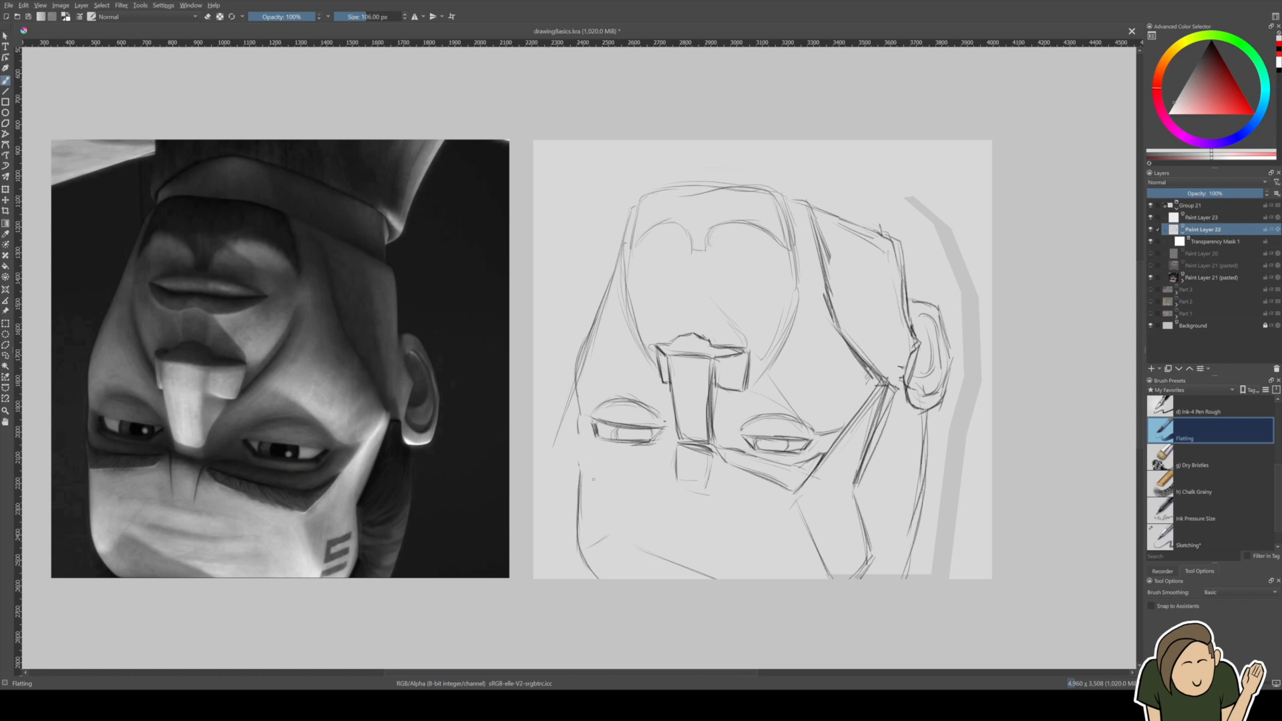
mouse_move(743, 468)
left_mouse_down()
mouse_move(780, 488)
mouse_move(764, 466)
mouse_move(823, 454)
mouse_move(797, 494)
left_mouse_up()
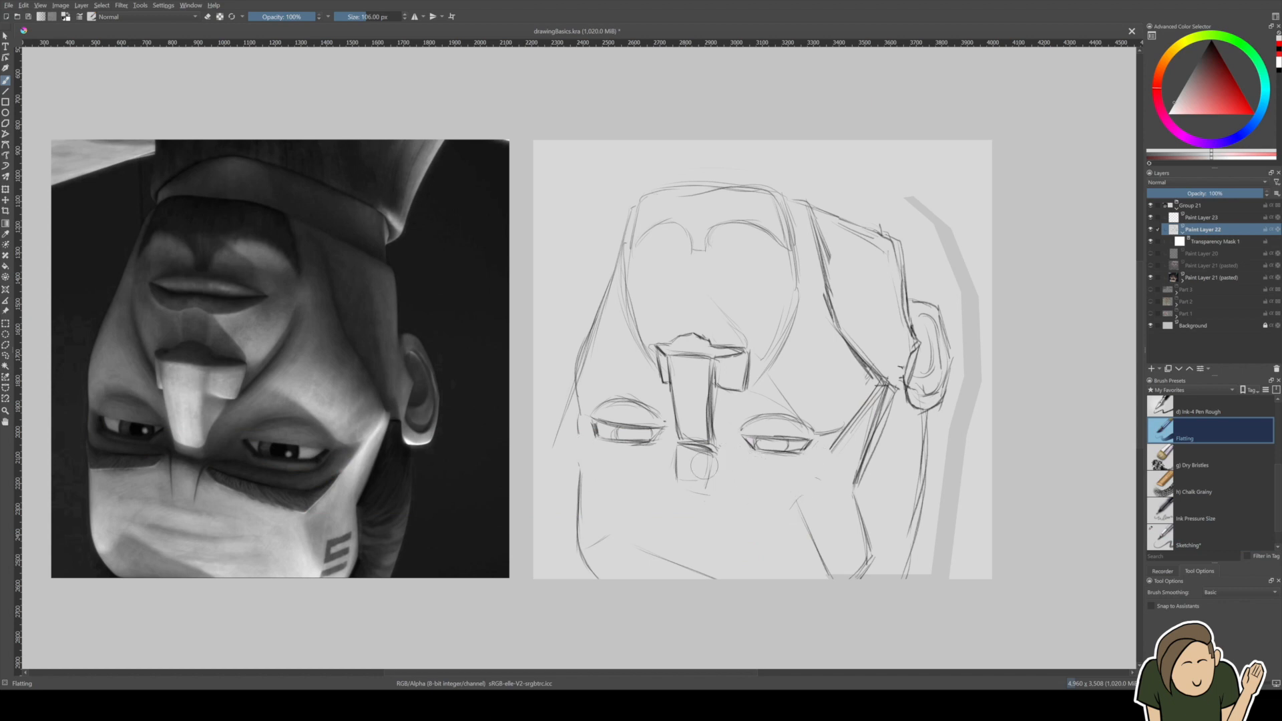
mouse_move(698, 445)
left_mouse_down()
mouse_move(707, 460)
mouse_move(670, 451)
mouse_move(708, 477)
mouse_move(686, 456)
left_mouse_up()
Extend the nose bridge and redraw its end and the furrow lines between the brows with the Sketching brush in black.
left_click(1165, 542)
key("d")
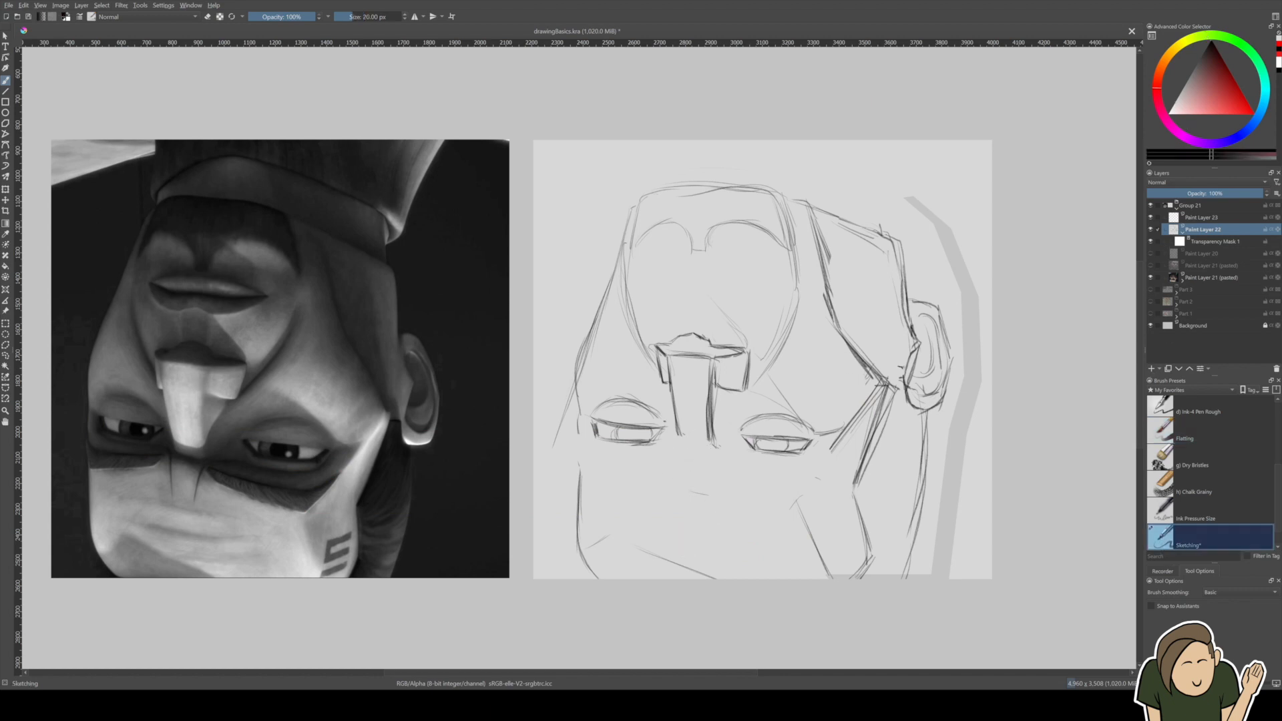
left_click_drag(674, 434, 681, 448)
mouse_move(682, 451)
left_mouse_down()
mouse_move(714, 454)
mouse_move(708, 408)
mouse_move(714, 456)
left_mouse_up()
mouse_move(710, 407)
left_mouse_down()
mouse_move(708, 458)
mouse_move(670, 469)
mouse_move(677, 487)
mouse_move(706, 500)
mouse_move(745, 480)
left_mouse_up()
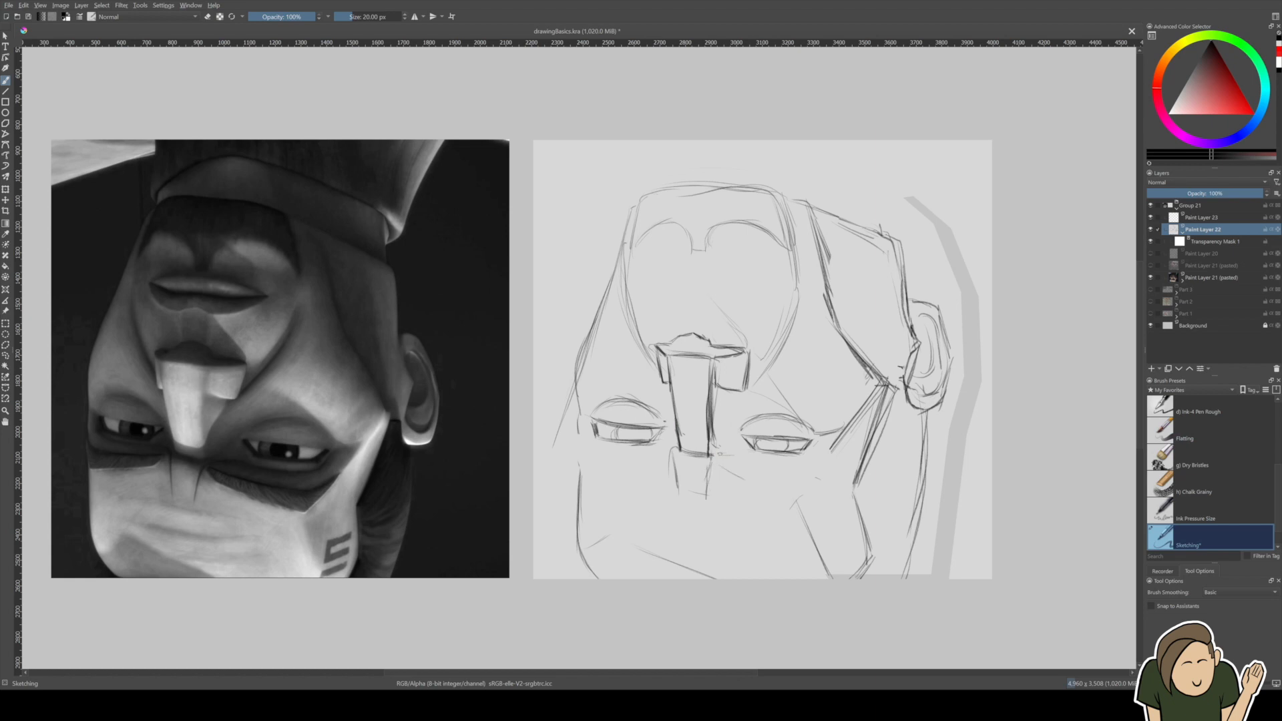
Draw the angular eyebrow and the band above the eye on the ear side, and connect its corner to the forehead edge.
mouse_move(749, 460)
left_mouse_down()
mouse_move(795, 463)
mouse_move(818, 445)
mouse_move(767, 480)
mouse_move(795, 487)
left_mouse_up()
mouse_move(719, 462)
left_mouse_down()
mouse_move(796, 484)
mouse_move(829, 456)
mouse_move(777, 477)
mouse_move(795, 482)
mouse_move(835, 447)
left_mouse_up()
mouse_move(820, 474)
left_mouse_down()
mouse_move(831, 457)
mouse_move(809, 500)
left_mouse_up()
mouse_move(821, 472)
left_mouse_down()
mouse_move(805, 502)
mouse_move(823, 562)
left_mouse_up()
left_click_drag(817, 534, 831, 571)
left_click_drag(715, 470, 799, 499)
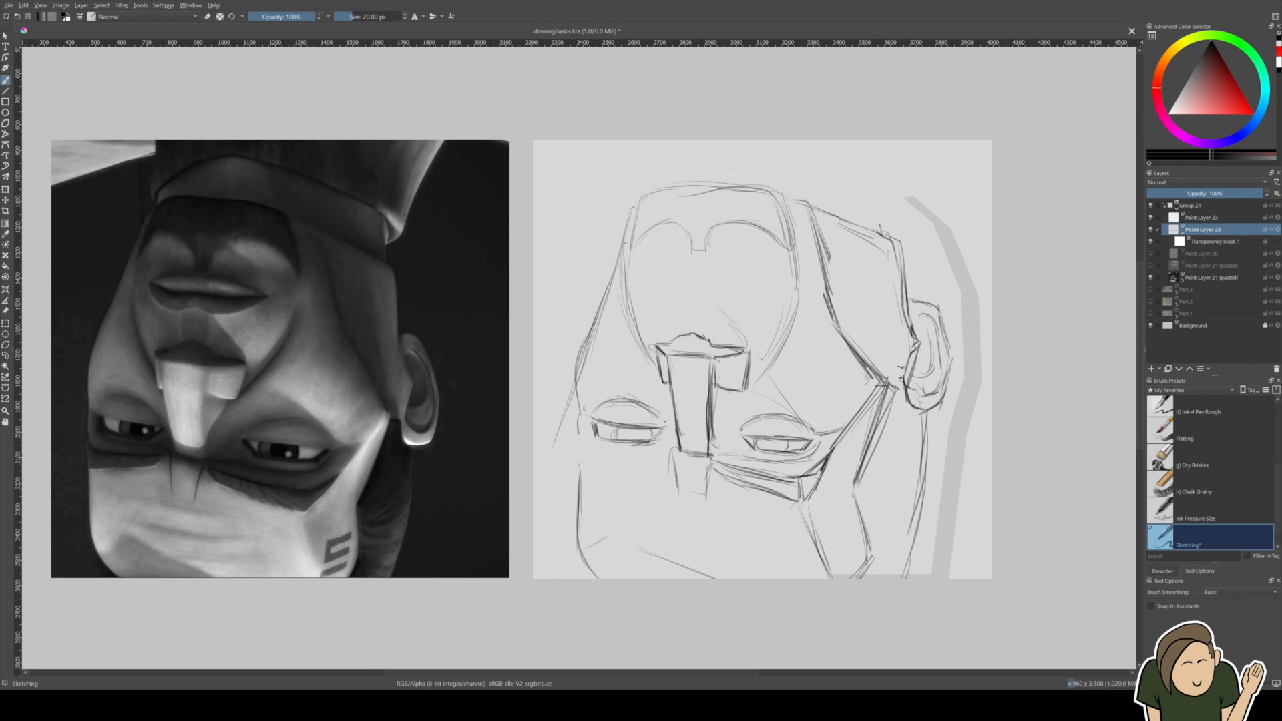
Draw the far eye's surrounding band and the eyebrow along it, and strengthen the goatee's outer edge on the ear side.
left_click_drag(581, 394, 574, 423)
mouse_move(578, 434)
left_mouse_down()
mouse_move(588, 452)
mouse_move(657, 457)
left_mouse_up()
mouse_move(590, 435)
left_mouse_down()
mouse_move(643, 449)
mouse_move(670, 443)
mouse_move(645, 440)
mouse_move(663, 430)
left_mouse_up()
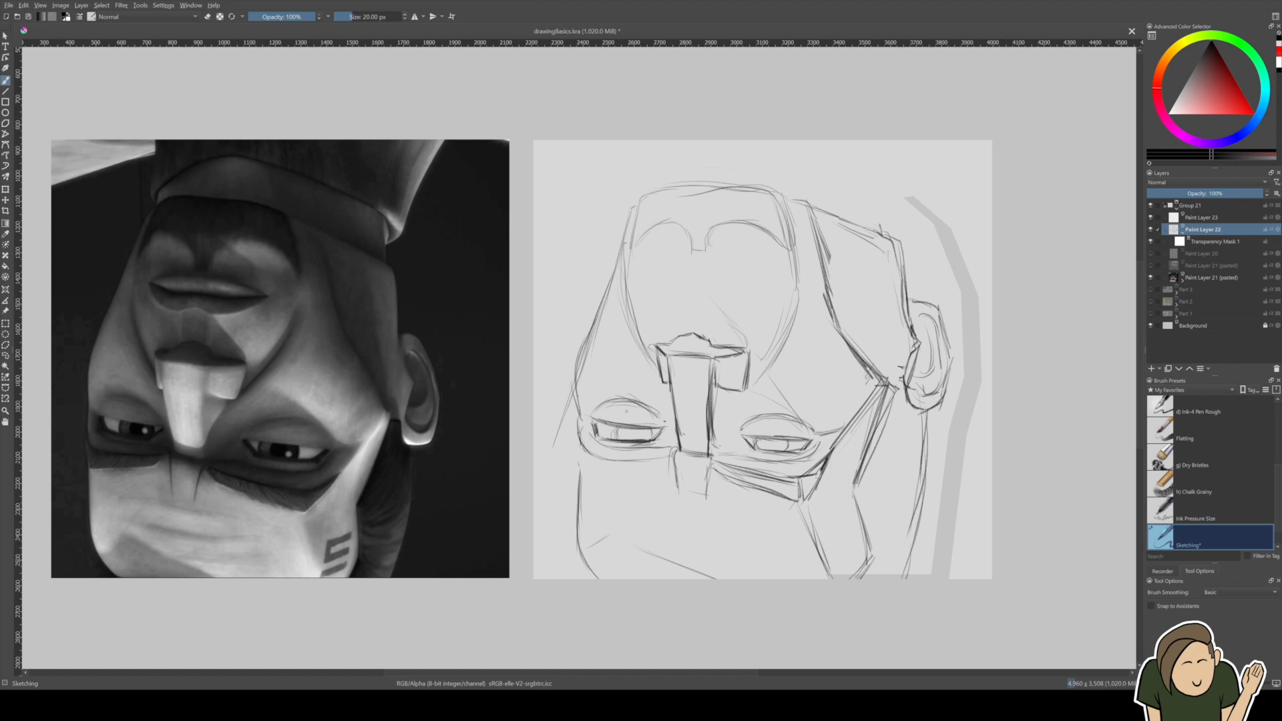
left_click_drag(577, 445, 582, 470)
mouse_move(609, 477)
left_mouse_down()
mouse_move(665, 468)
mouse_move(657, 456)
left_mouse_up()
mouse_move(725, 189)
left_mouse_down()
mouse_move(770, 200)
mouse_move(791, 257)
left_mouse_up()
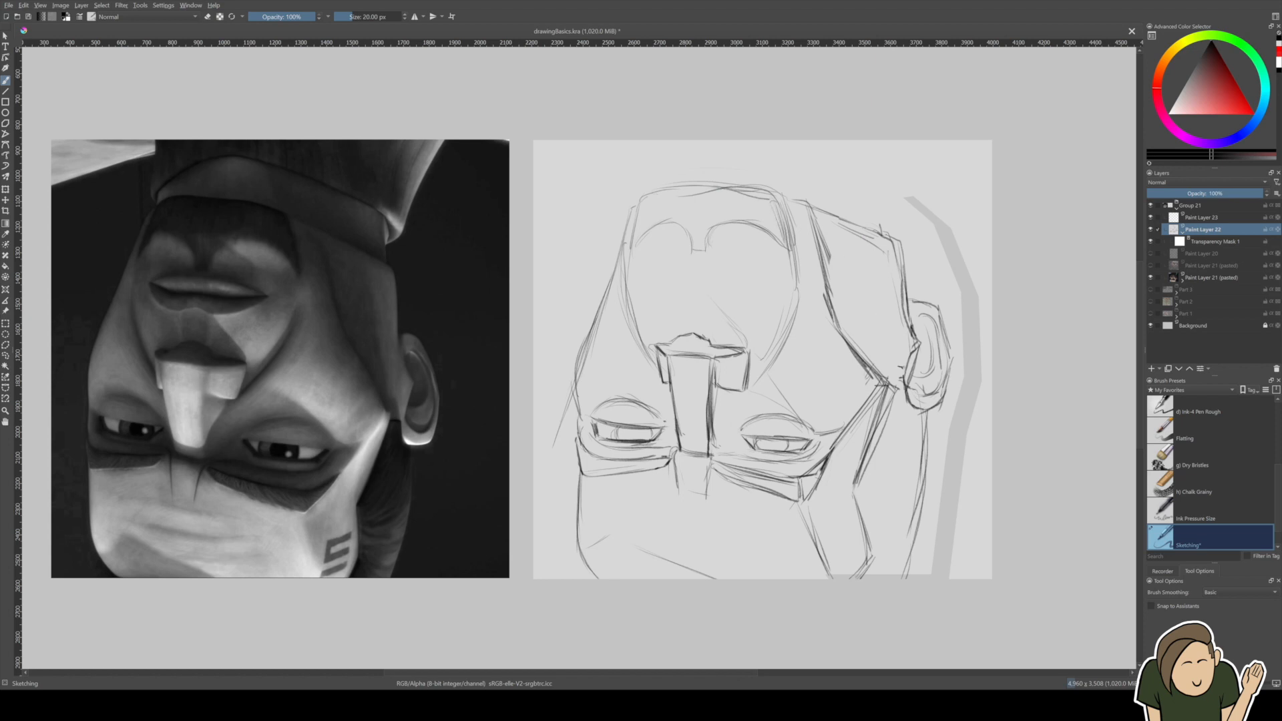
Check the jaw corner's distance from the panel edge by copying a straight red line from the reference on Paint Layer 23, and clear it.
left_click(1206, 219)
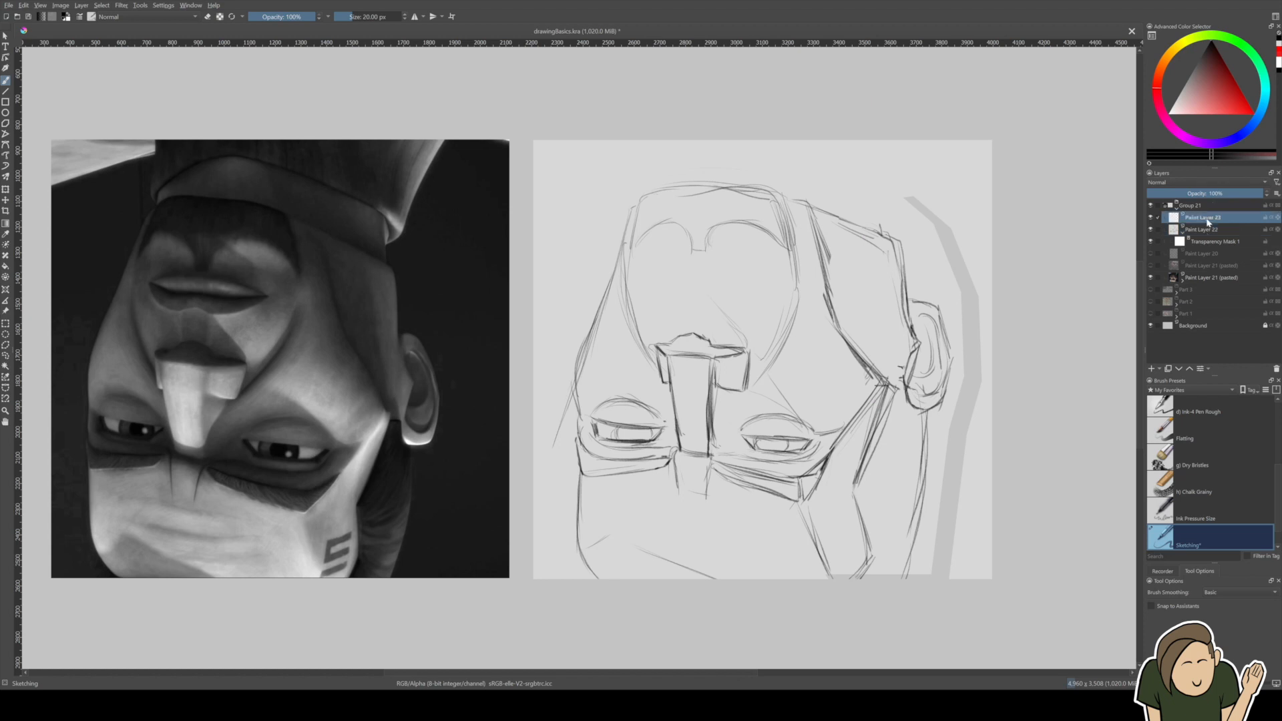
left_click(1252, 113)
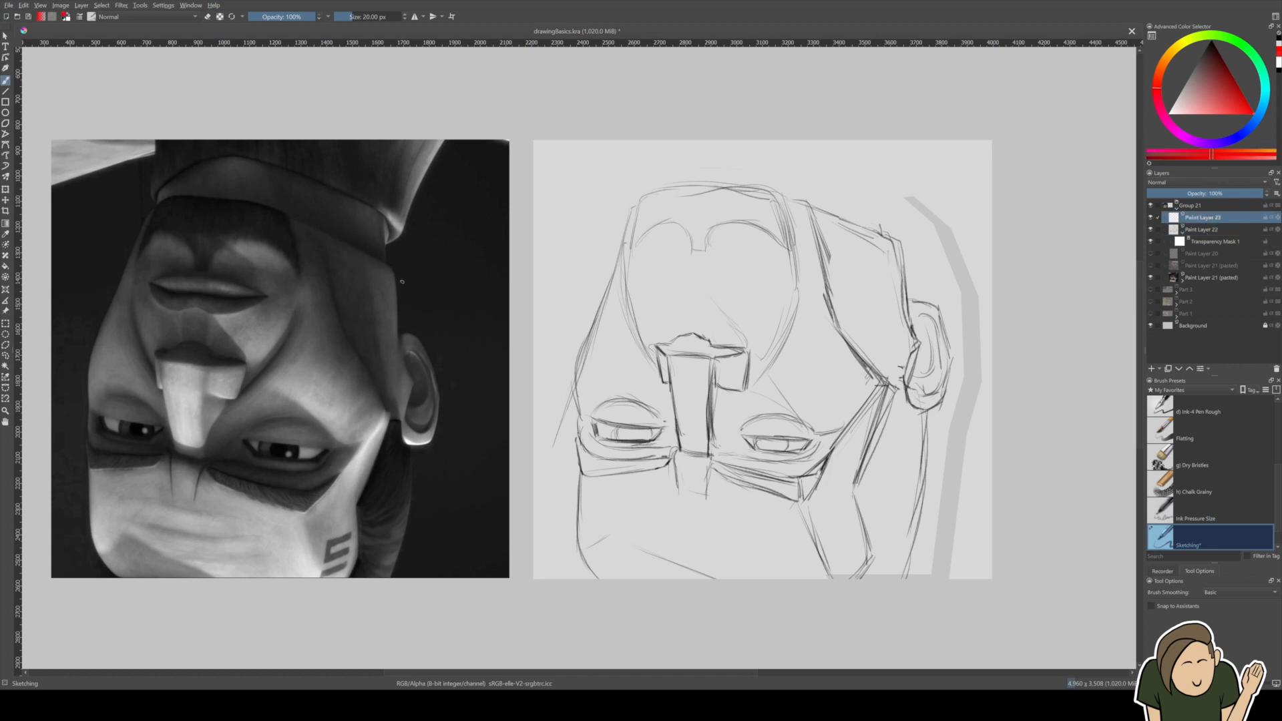
key("v")
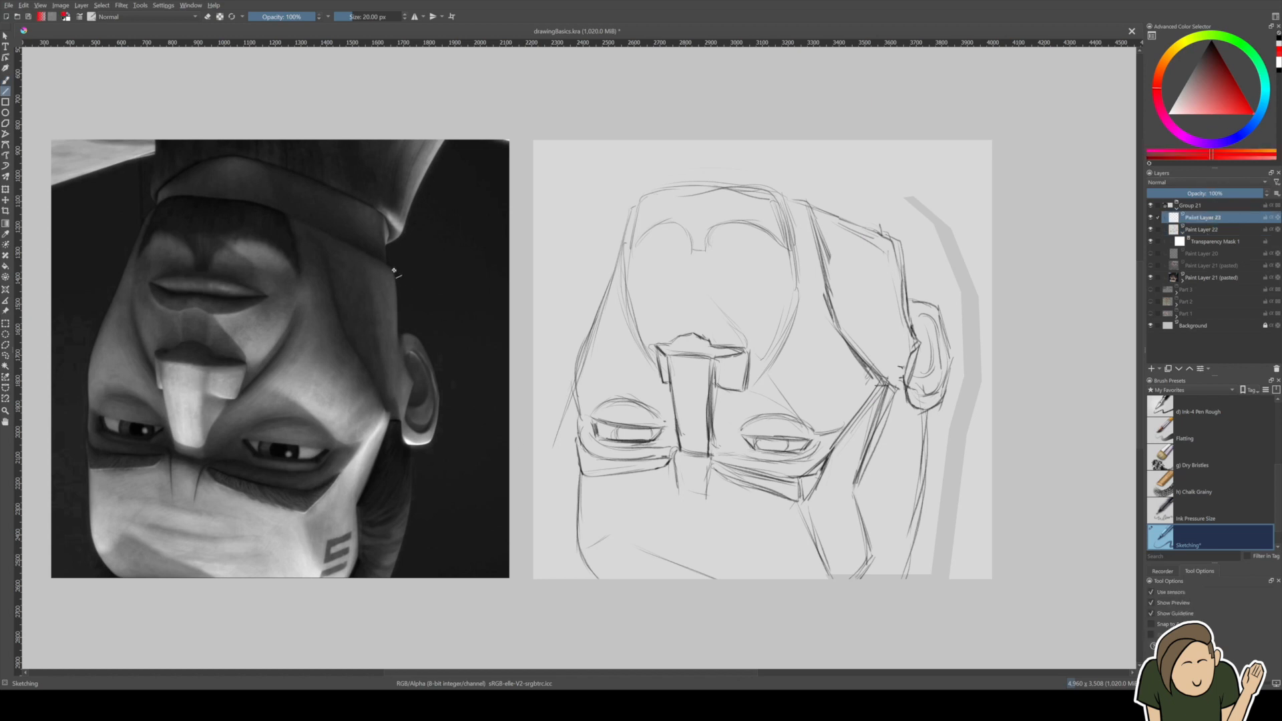
mouse_move(393, 269)
left_mouse_down()
mouse_move(494, 293)
mouse_move(512, 275)
mouse_move(498, 269)
mouse_move(936, 267)
left_mouse_up()
key("t")
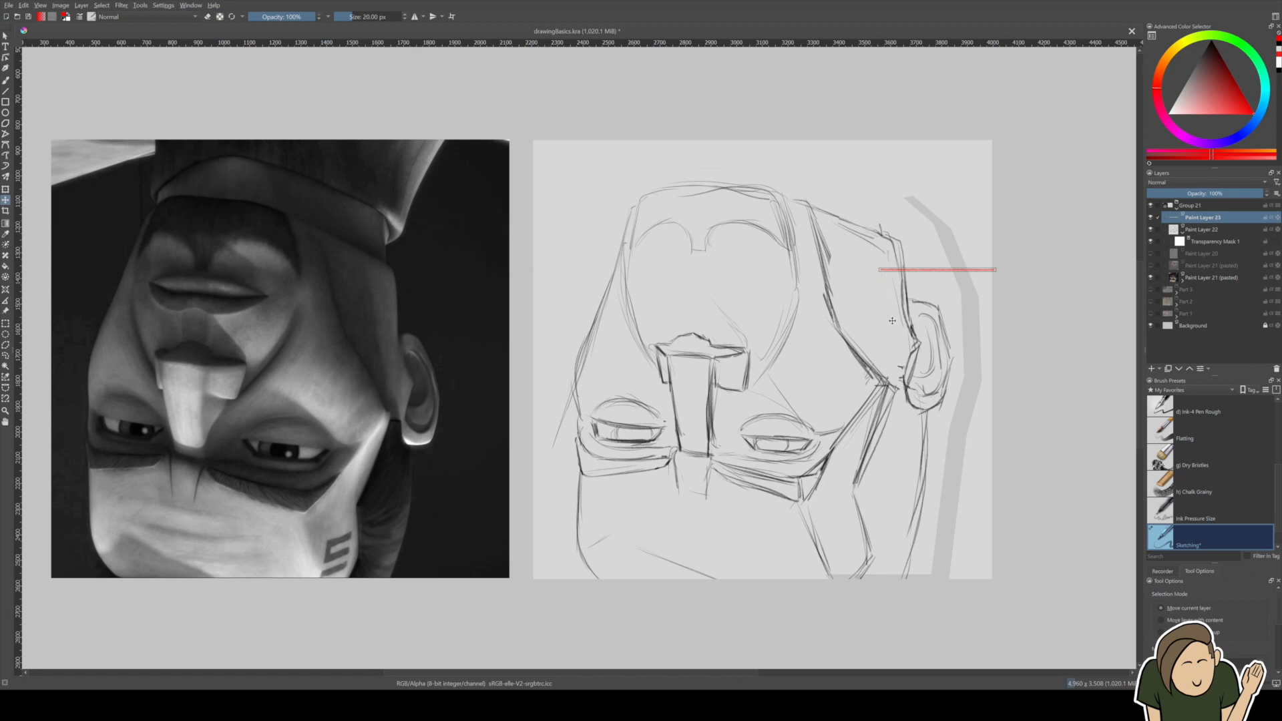
scroll(945, 270, "right", 10)
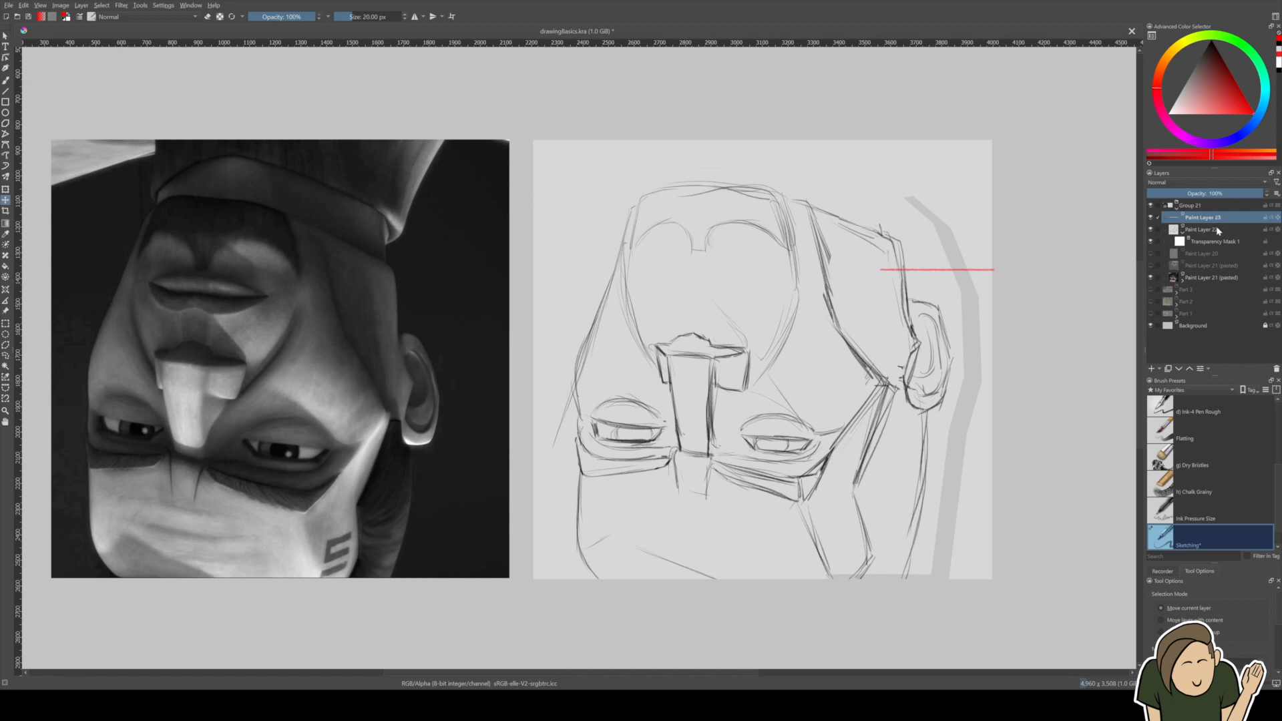
mouse_move(922, 276)
left_mouse_down()
mouse_move(870, 300)
mouse_move(464, 299)
mouse_move(434, 277)
mouse_move(926, 281)
mouse_move(911, 341)
mouse_move(519, 512)
mouse_move(448, 529)
left_mouse_up()
key("Delete")
Compare the gap between the hair below the earlobe and the panel edge using a red line moved from the reference, and remove it.
key("b")
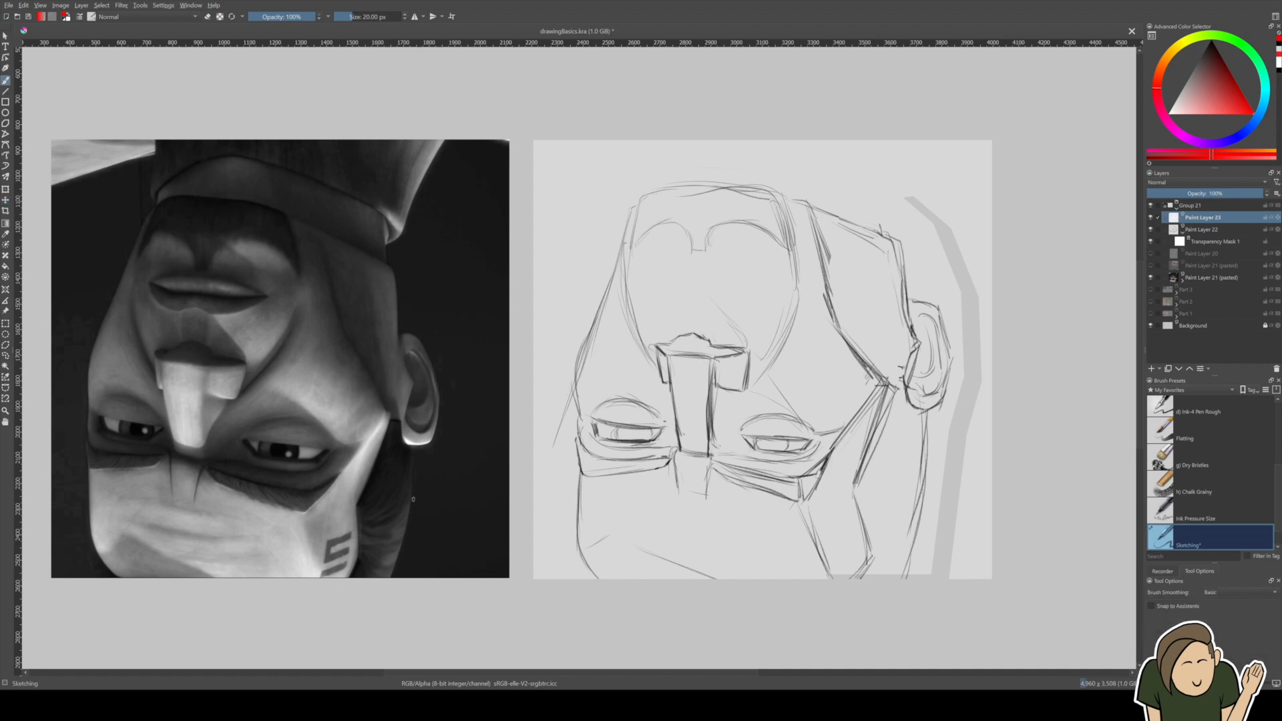
mouse_move(412, 454)
left_mouse_down()
mouse_move(950, 468)
mouse_move(625, 476)
left_mouse_up()
key("t")
mouse_move(695, 454)
left_mouse_down()
mouse_move(534, 462)
mouse_move(481, 451)
mouse_move(670, 467)
mouse_move(638, 483)
mouse_move(801, 497)
mouse_move(428, 495)
mouse_move(612, 503)
mouse_move(589, 497)
mouse_move(783, 474)
mouse_move(1004, 482)
left_mouse_up()
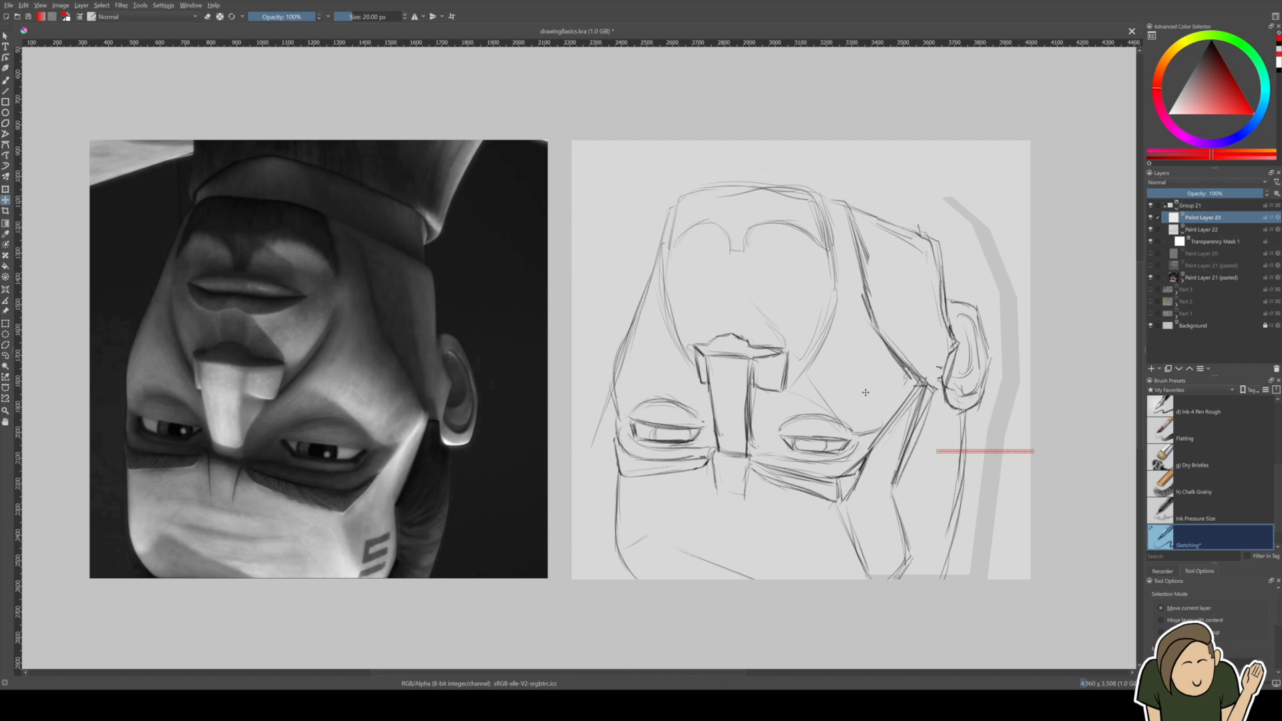
key("b")
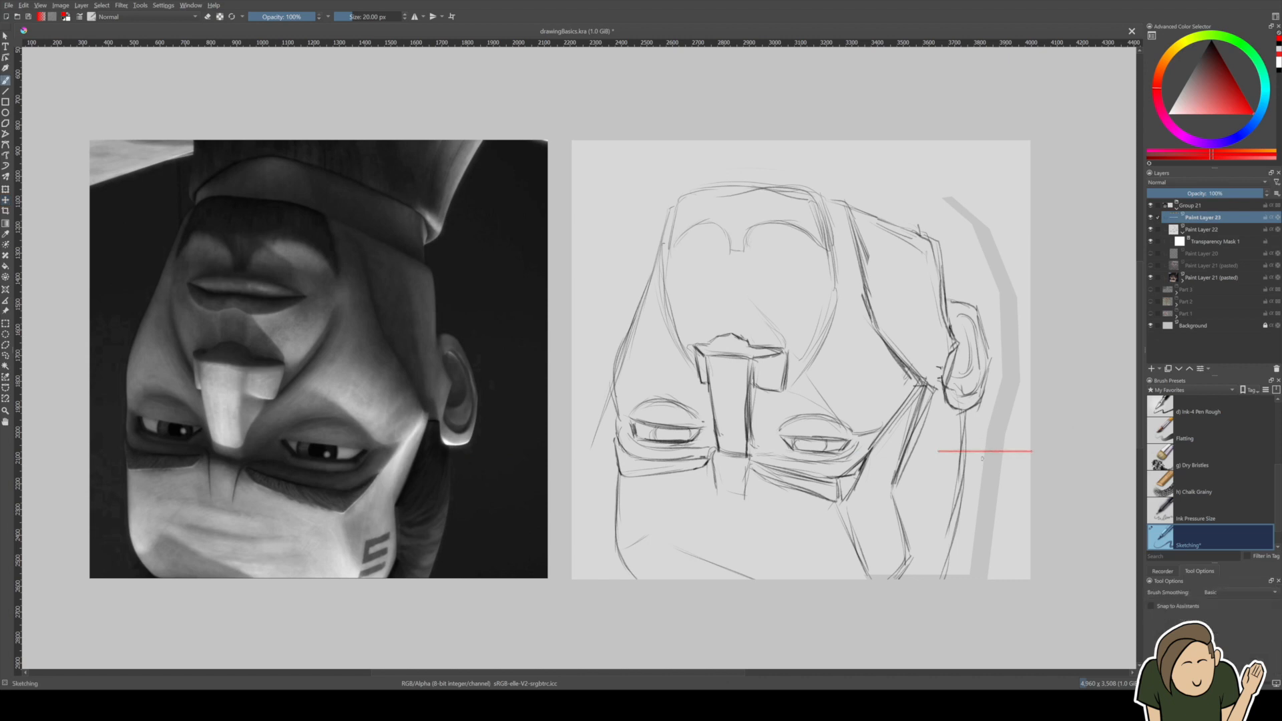
key("ctrl+z")
Move the ear, jaw corner and hair on Paint Layer 22 slightly down and towards the face with a polygonal selection, and deselect.
left_click(1202, 230)
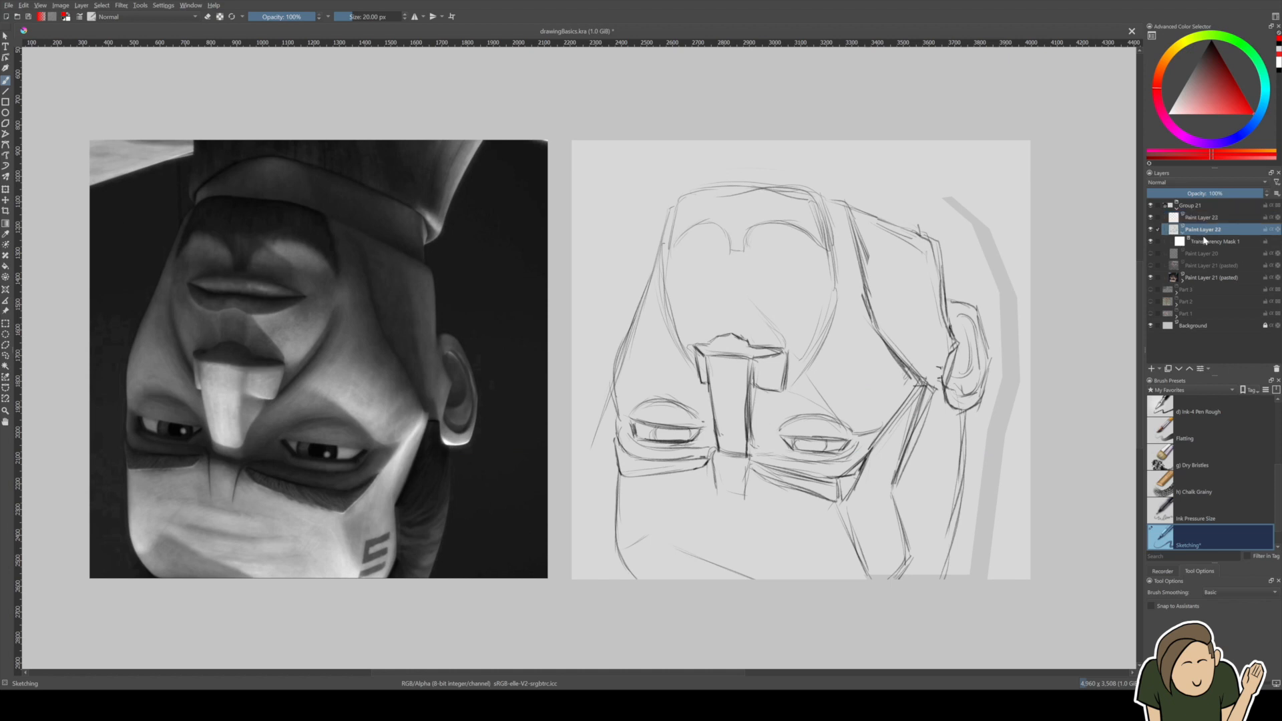
left_click(6, 345)
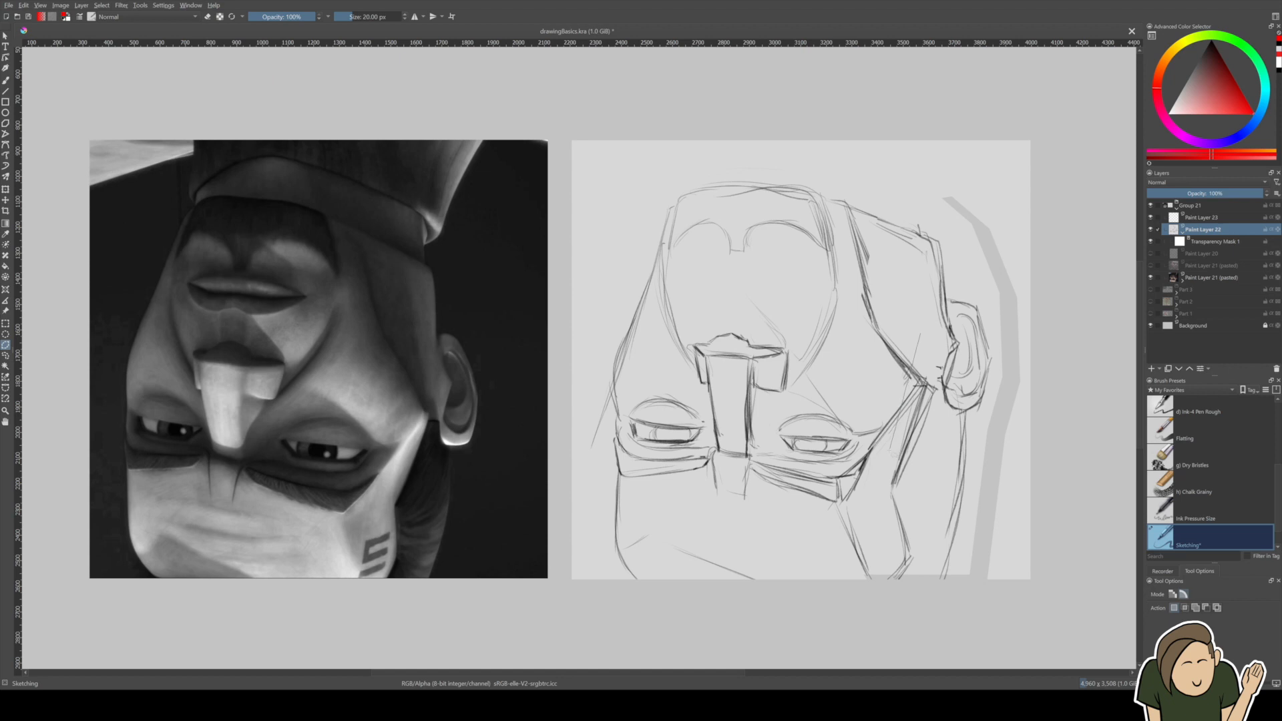
left_click(889, 462)
left_click(967, 556)
left_click(999, 376)
left_click(990, 259)
left_click(924, 217)
left_click(903, 285)
left_click(920, 333)
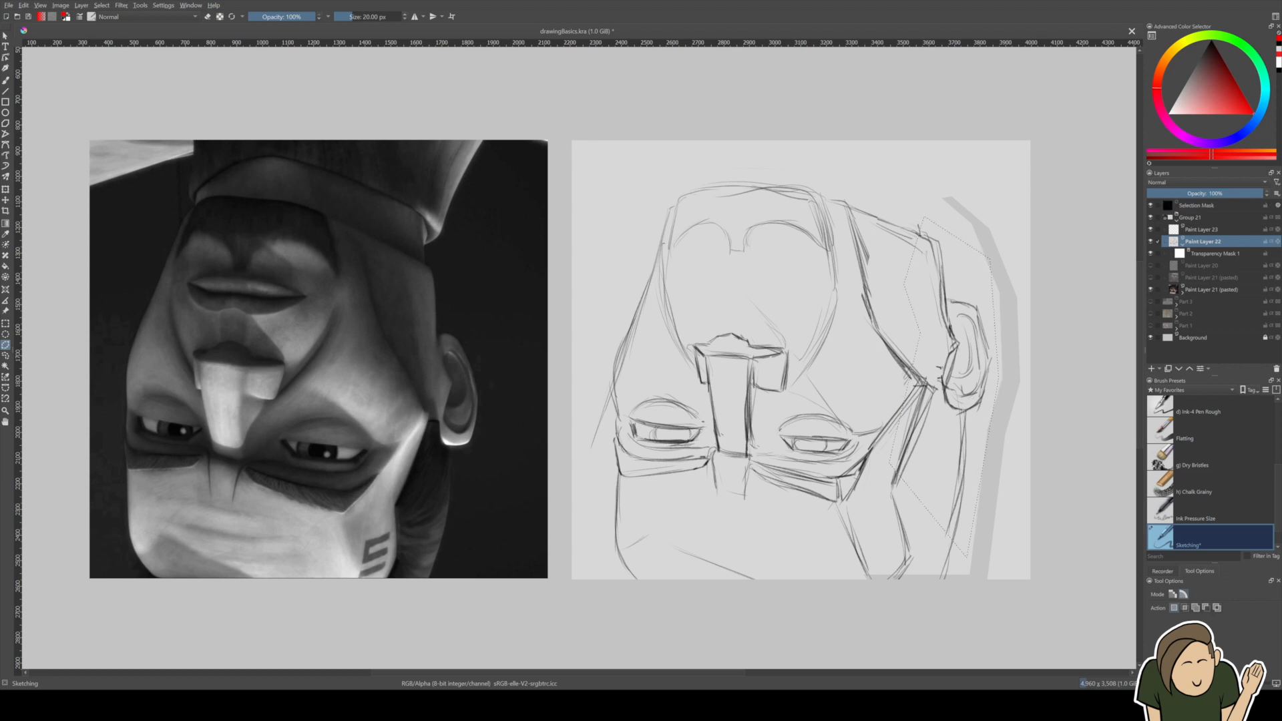
key("t")
mouse_move(944, 495)
left_mouse_down()
mouse_move(936, 469)
mouse_move(941, 488)
left_mouse_up()
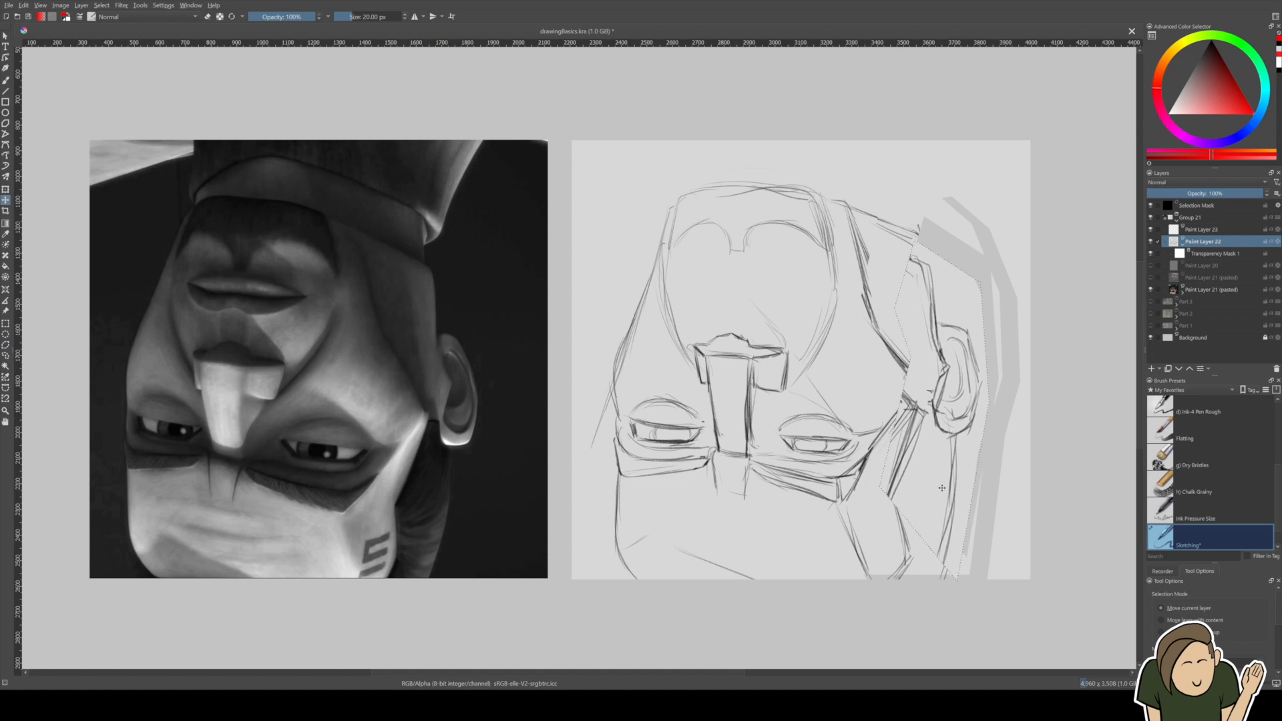
key("ctrl+shift+a")
Redraw the jaw edge, cheek, temple and hair lines around the moved ear in black to reconnect them with the face.
key("b")
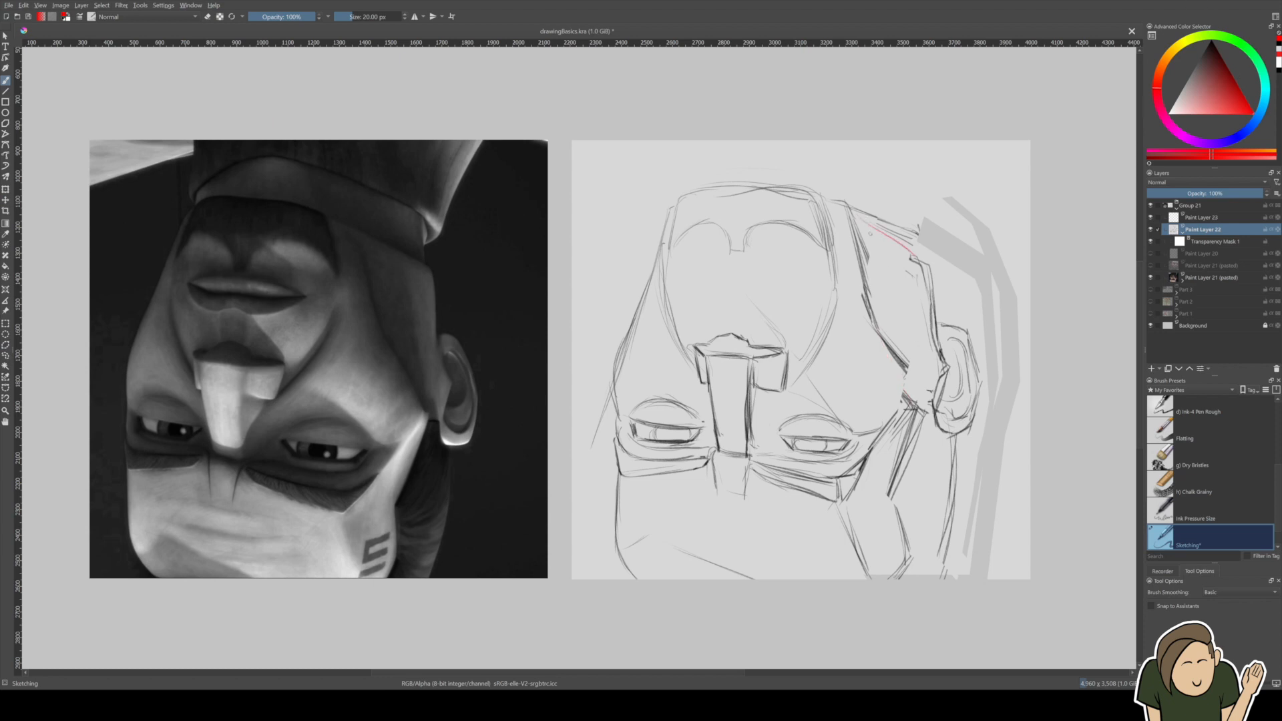
key("d")
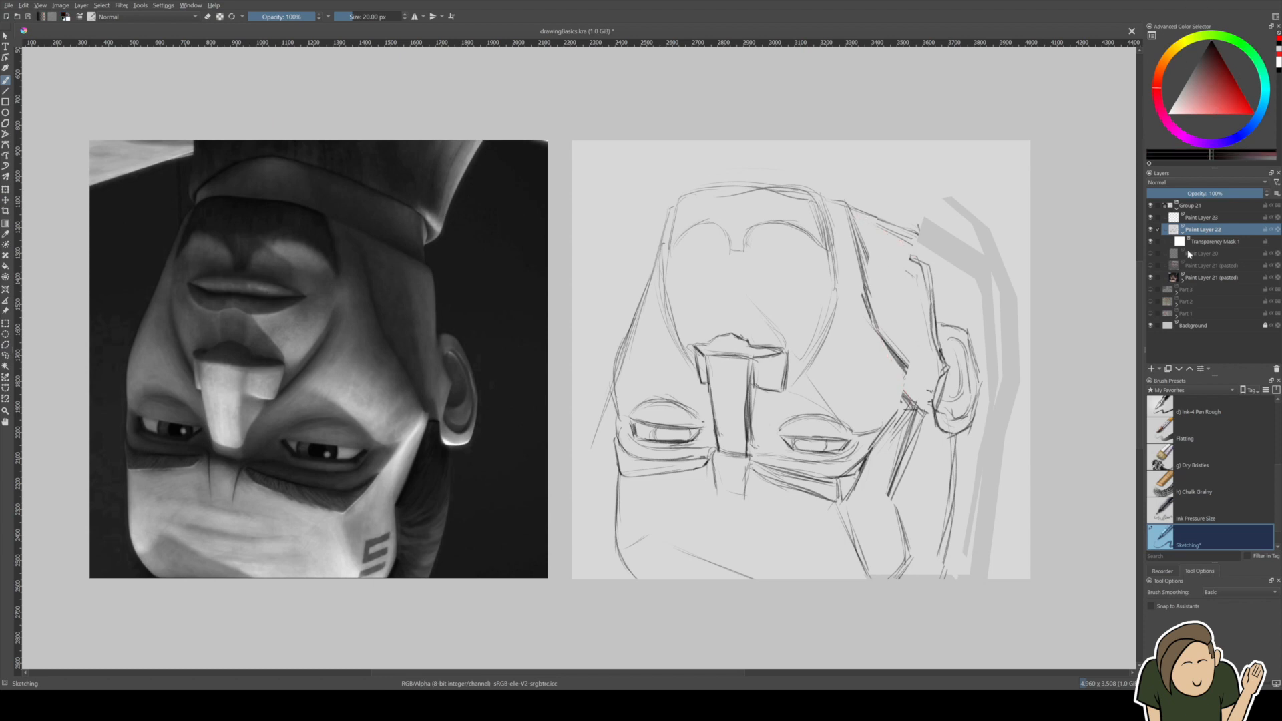
left_click_drag(855, 211, 921, 271)
mouse_move(856, 218)
left_mouse_down()
mouse_move(930, 259)
mouse_move(930, 413)
left_mouse_up()
mouse_move(892, 354)
left_mouse_down()
mouse_move(928, 410)
mouse_move(862, 465)
left_mouse_up()
mouse_move(922, 413)
left_mouse_down()
mouse_move(873, 451)
mouse_move(893, 573)
mouse_move(966, 498)
left_mouse_up()
left_click_drag(951, 573, 958, 416)
Redraw the forehead's outer edge on the far side and paint over the stray lines beside it in the panel's grey.
left_click_drag(621, 493, 632, 572)
left_click_drag(620, 488, 639, 580)
mouse_move(619, 531)
left_mouse_down()
mouse_move(632, 565)
mouse_move(620, 558)
left_mouse_up()
left_click(610, 534, "ctrl")
left_click_drag(616, 495, 630, 551)
left_click_drag(621, 492, 624, 514)
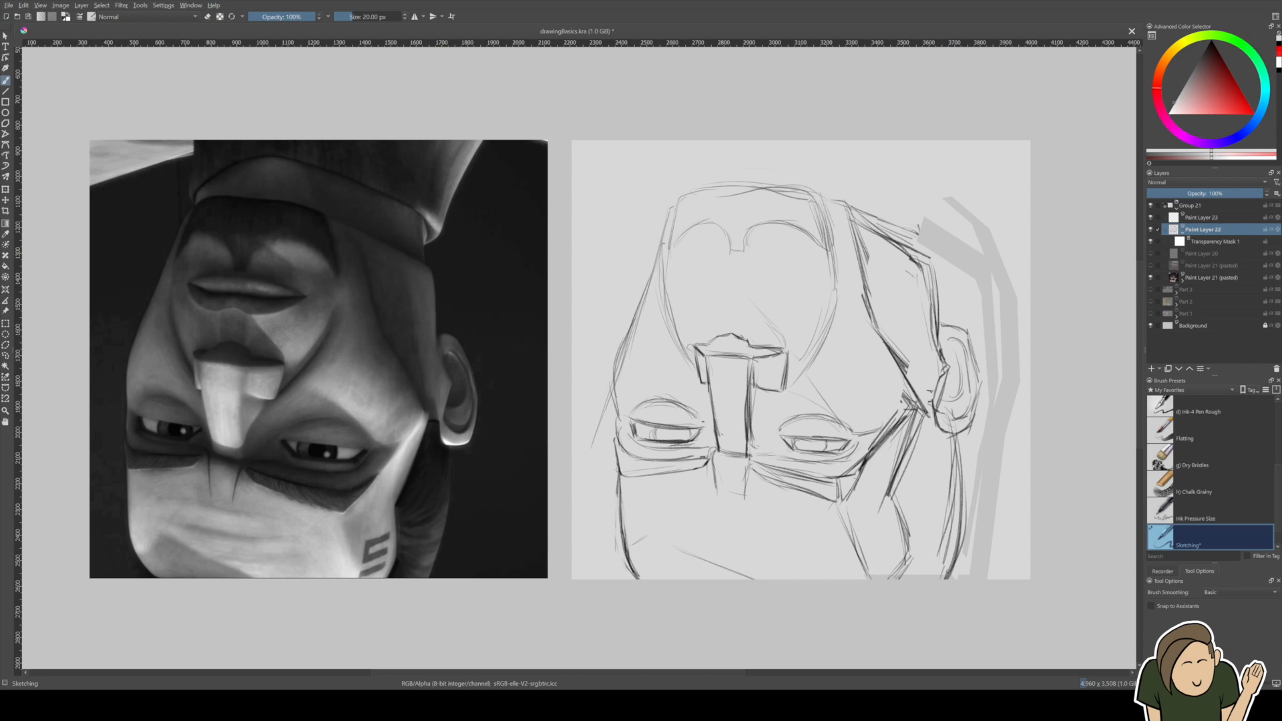
Sketch the lips' outline in black between the goatee and the nose, and draw the mouth line across it.
key("d")
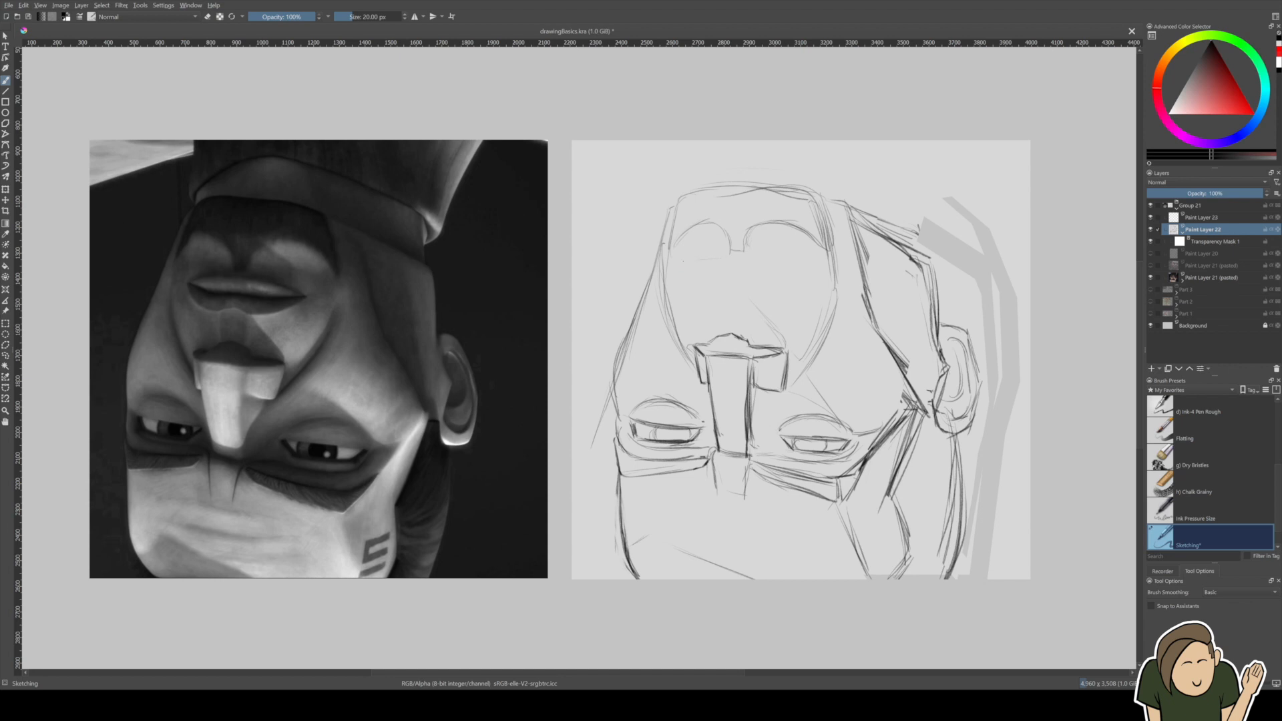
left_click_drag(716, 259, 761, 253)
mouse_move(684, 264)
left_mouse_down()
mouse_move(781, 263)
mouse_move(744, 255)
left_mouse_up()
left_click_drag(687, 272, 722, 287)
left_click_drag(684, 280, 717, 288)
left_click_drag(762, 285, 786, 277)
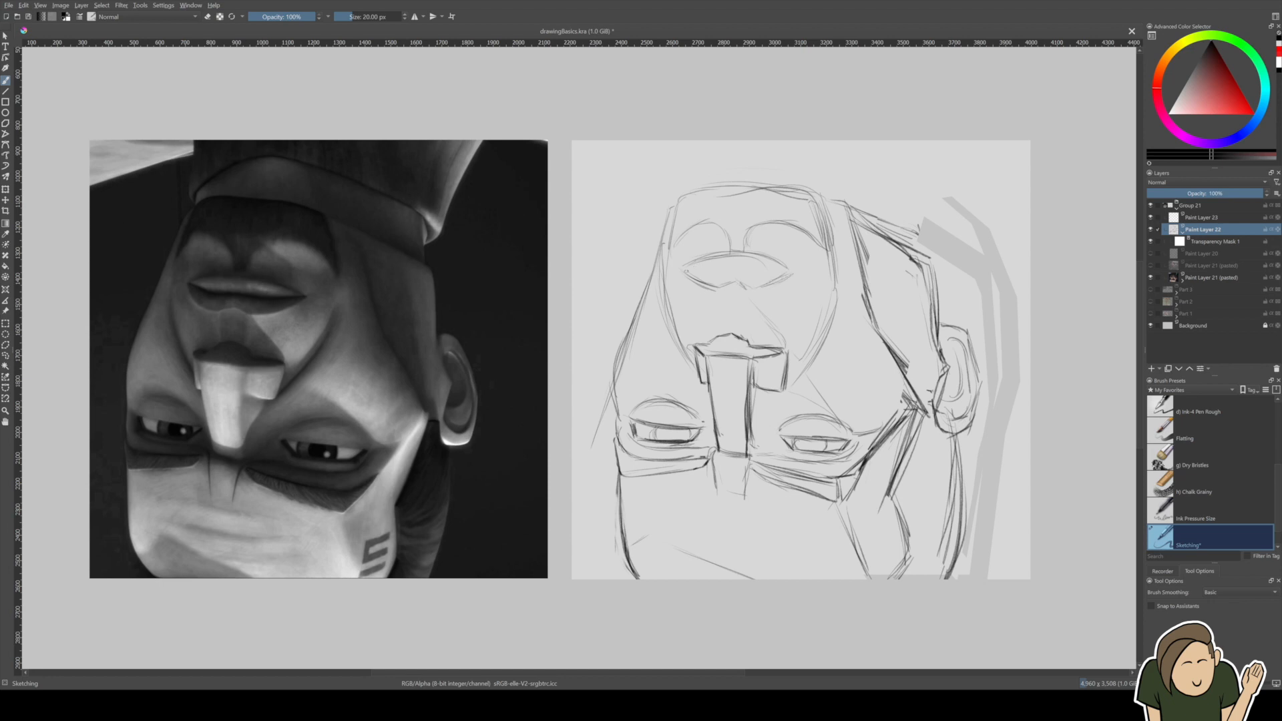
left_click_drag(689, 269, 713, 272)
left_click_drag(709, 272, 787, 271)
Draw the philtrum between nose and mouth and complete the upper lip's edges out to both corners.
left_click_drag(714, 309, 718, 331)
mouse_move(716, 316)
left_mouse_down()
mouse_move(718, 332)
mouse_move(736, 298)
mouse_move(717, 332)
left_mouse_up()
mouse_move(751, 309)
left_mouse_down()
mouse_move(797, 283)
mouse_move(764, 305)
left_mouse_up()
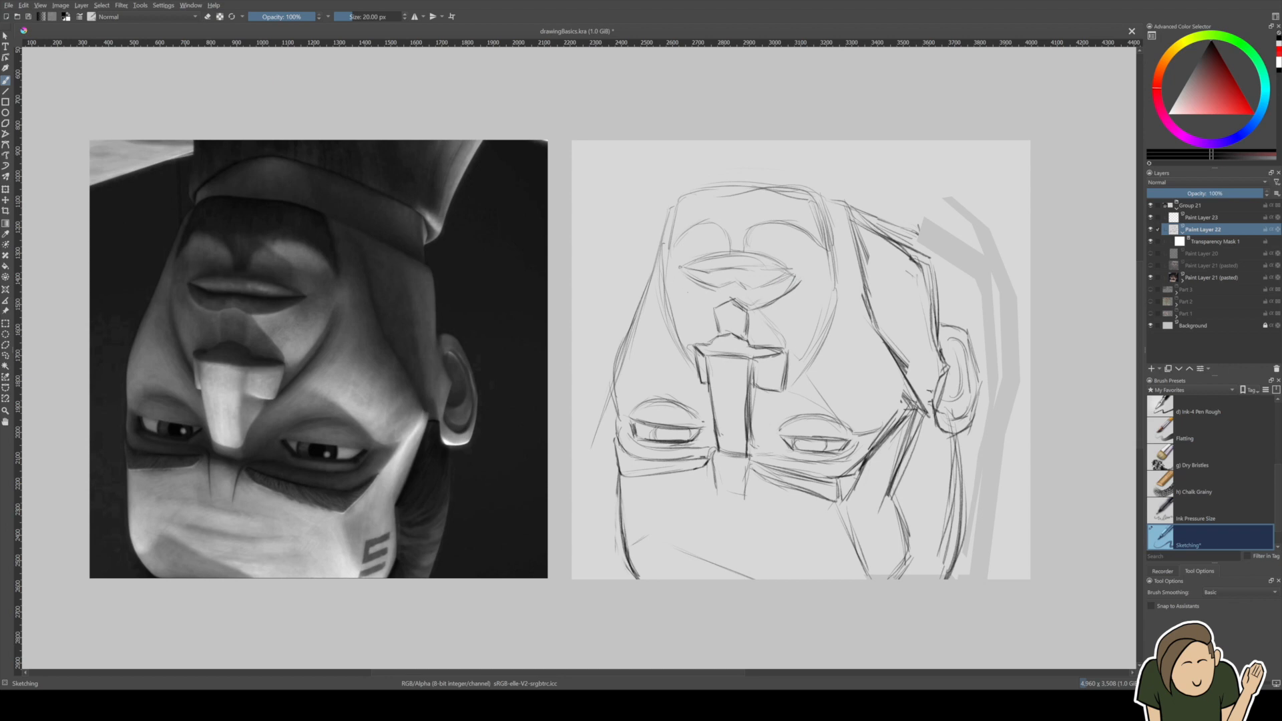
mouse_move(687, 291)
left_mouse_down()
mouse_move(713, 305)
mouse_move(694, 298)
left_mouse_up()
Paint over the lower lip, mouth line and mouth corners with the Flatting brush in the panel's grey.
left_click(1162, 437)
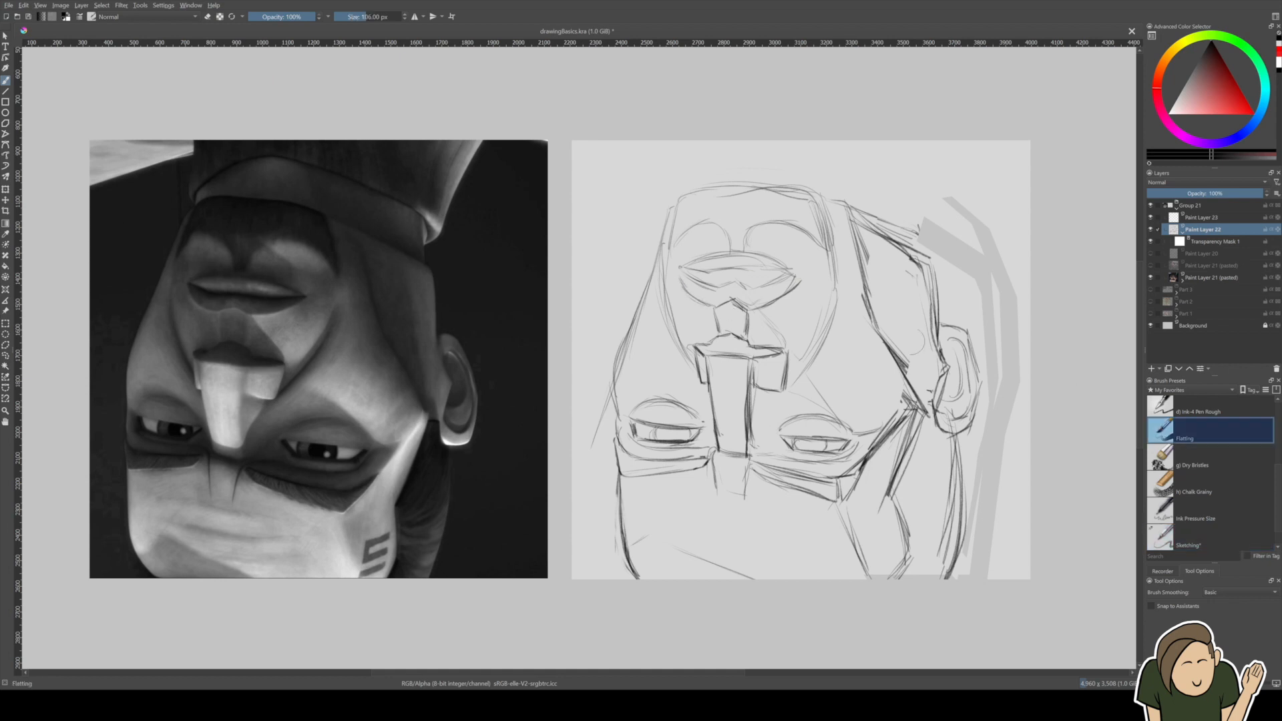
mouse_move(756, 264)
left_mouse_down()
mouse_move(782, 276)
mouse_move(775, 266)
left_mouse_up()
left_click(684, 266)
Redraw the lower lip, wider mouth corners and mouth line in black with the Sketching brush.
left_click(1211, 41)
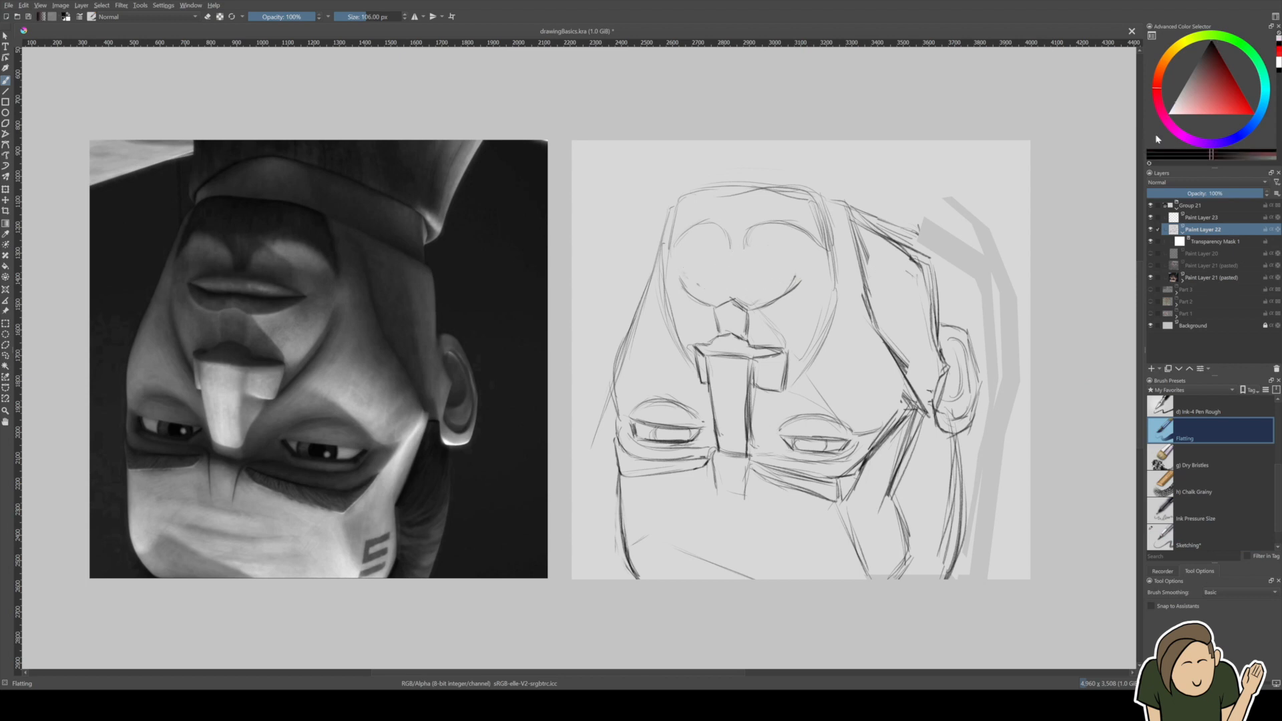
left_click(1170, 538)
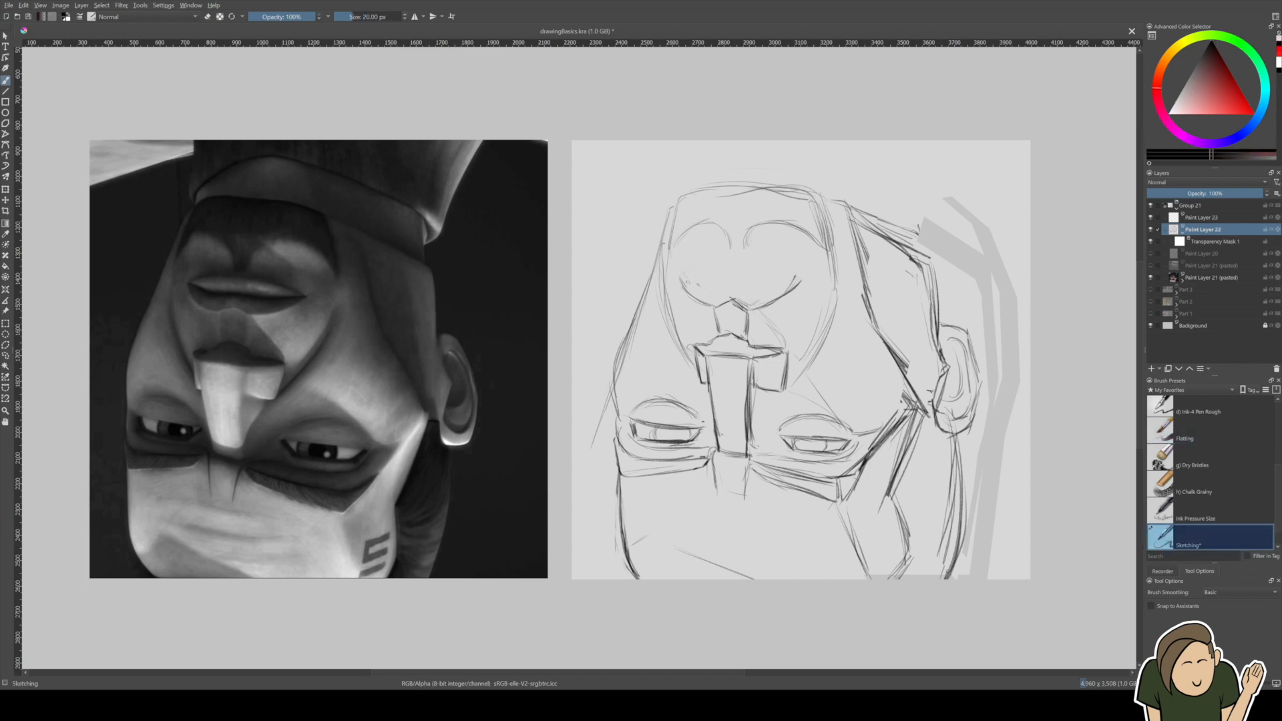
left_click_drag(697, 282, 718, 261)
mouse_move(711, 264)
left_mouse_down()
mouse_move(791, 272)
mouse_move(708, 263)
left_mouse_up()
mouse_move(679, 284)
left_mouse_down()
mouse_move(709, 267)
mouse_move(682, 277)
mouse_move(763, 267)
mouse_move(689, 270)
mouse_move(806, 283)
left_mouse_up()
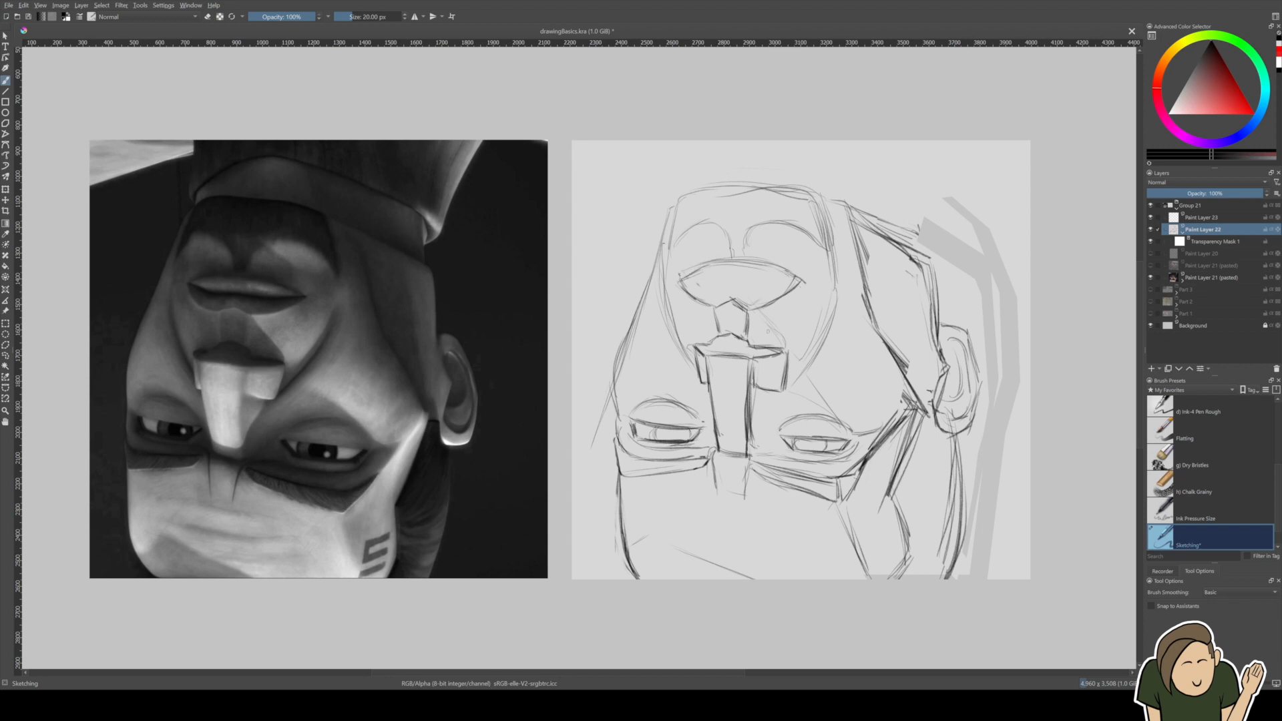
mouse_move(753, 305)
left_mouse_down()
mouse_move(807, 281)
mouse_move(743, 304)
mouse_move(706, 290)
mouse_move(768, 281)
left_mouse_up()
left_click_drag(704, 283, 753, 281)
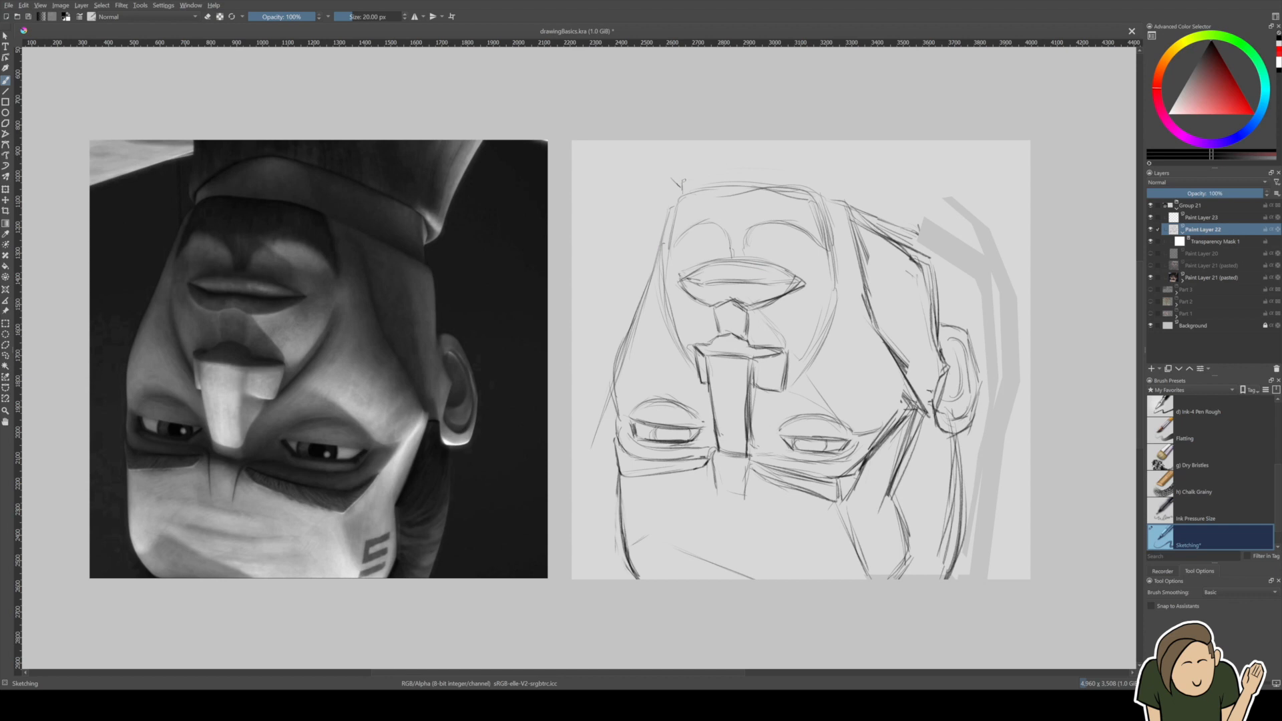
Sketch the curved collar band beyond the chin and jaw, its ear-side corner, and the clothing lines running to the panel's edge.
left_click_drag(698, 177, 783, 150)
left_click_drag(705, 172, 780, 149)
mouse_move(684, 180)
left_mouse_down()
mouse_move(758, 148)
mouse_move(799, 151)
mouse_move(892, 188)
left_mouse_up()
mouse_move(809, 155)
left_mouse_down()
mouse_move(910, 198)
mouse_move(915, 241)
left_mouse_up()
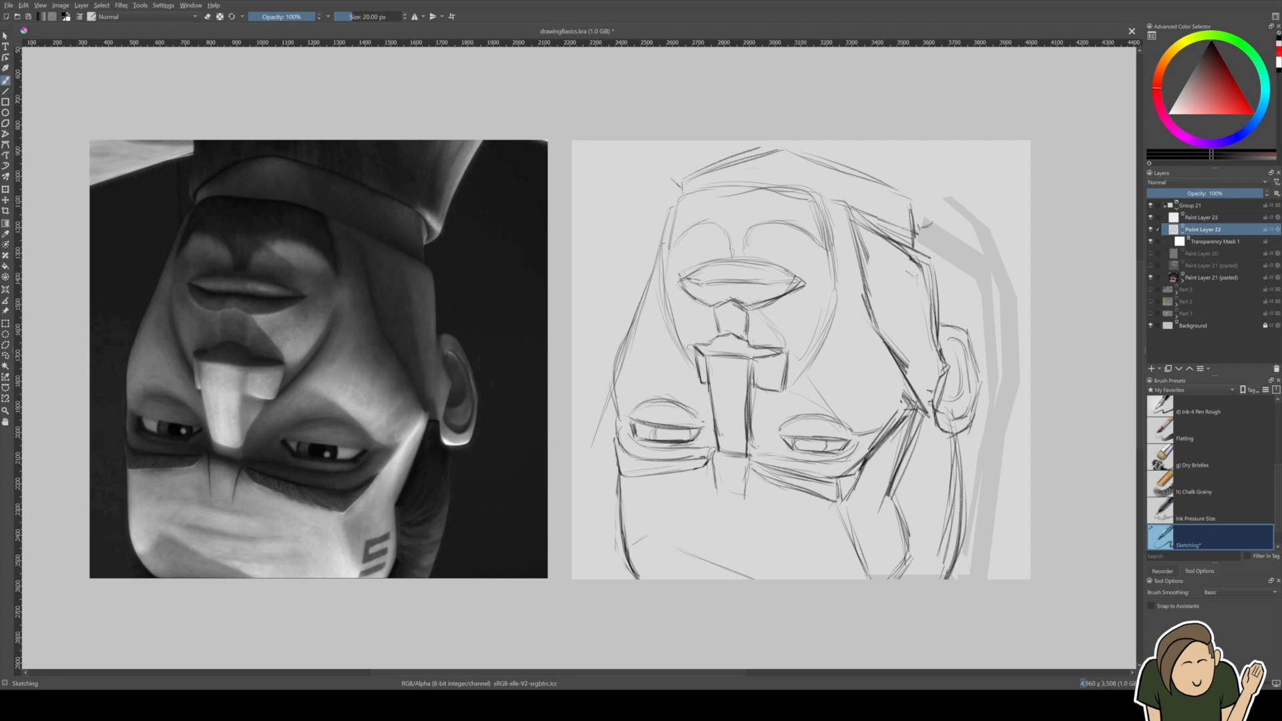
mouse_move(943, 192)
left_mouse_down()
mouse_move(964, 141)
mouse_move(930, 200)
left_mouse_up()
mouse_move(943, 158)
left_mouse_down()
mouse_move(928, 222)
mouse_move(909, 233)
left_mouse_up()
left_click_drag(880, 177, 915, 215)
left_click_drag(671, 141, 672, 170)
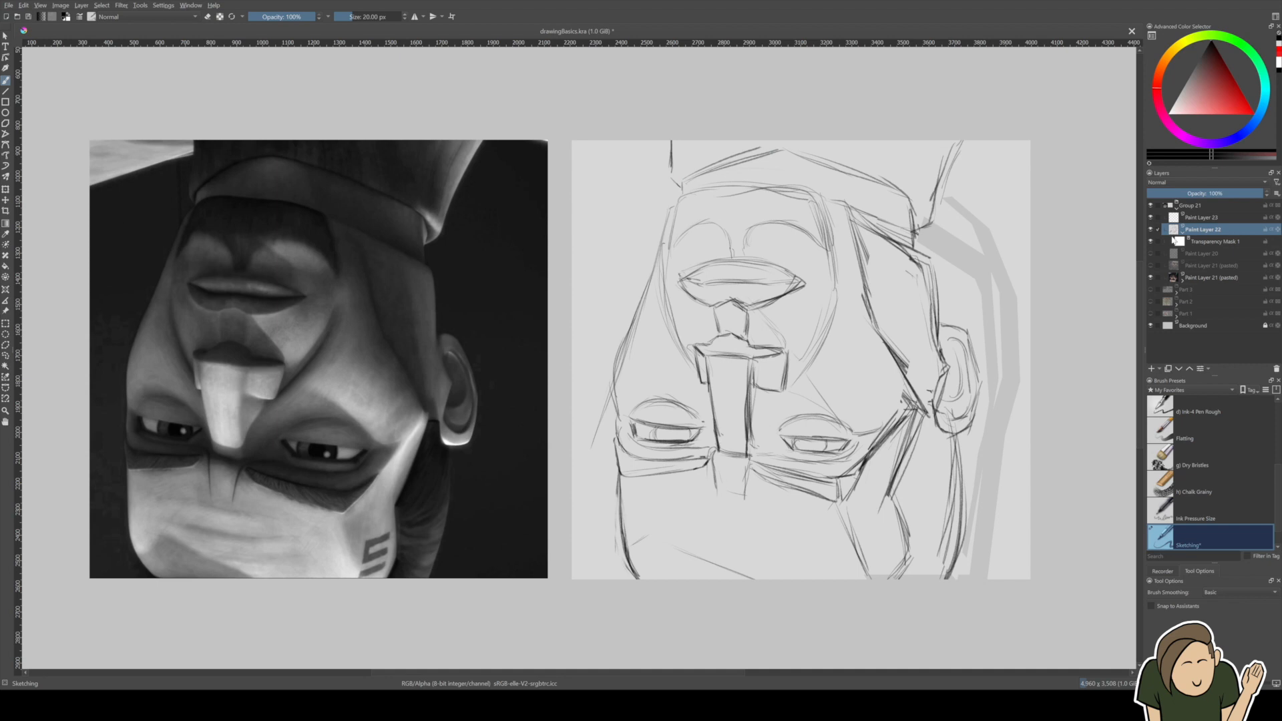
Lower the opacity of Paint Layer 22 to 40% and make Paint Layer 23 the active layer for refined lines.
left_click(1190, 222)
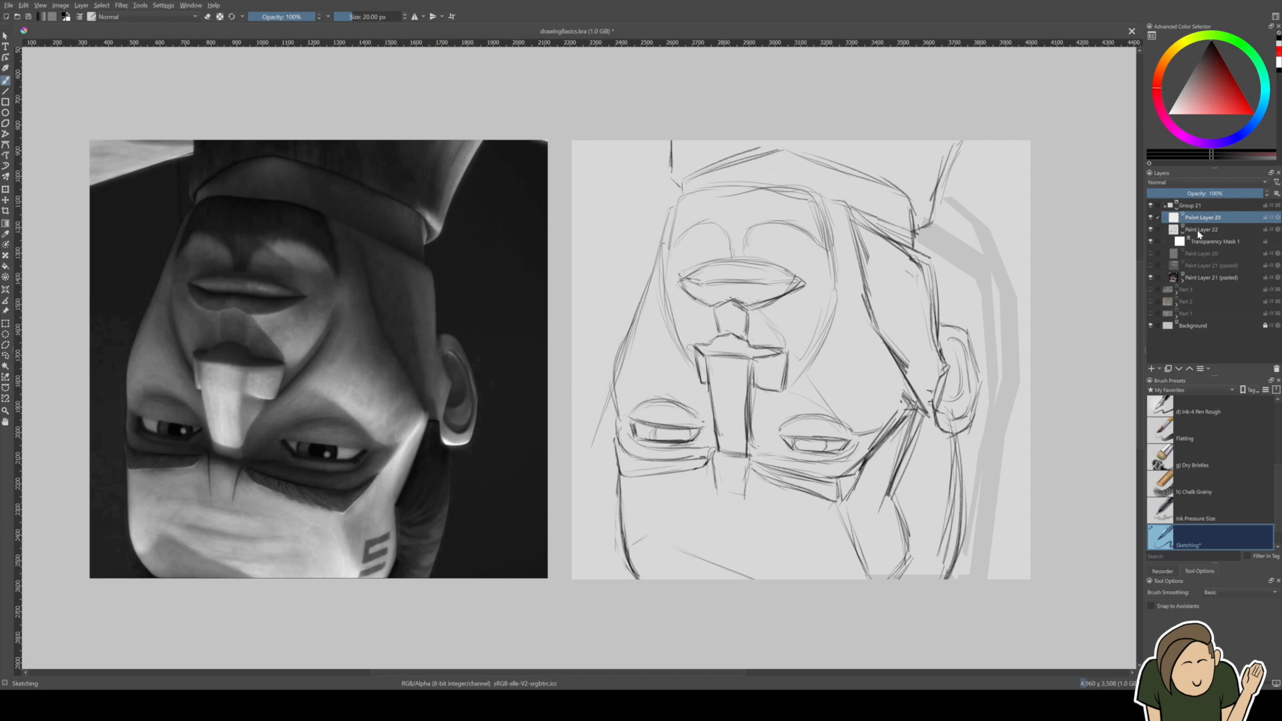
left_click(1198, 232)
left_click(1196, 222)
scroll(304, 392, "up", 1)
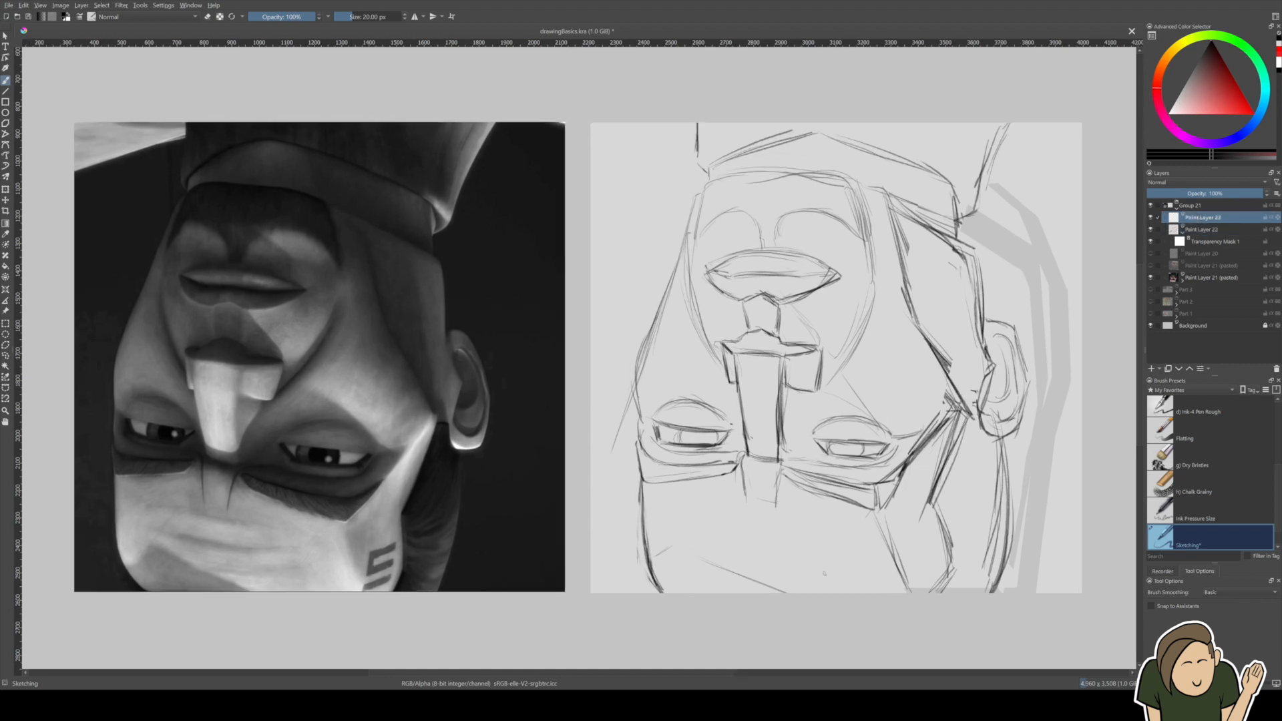
left_click(1201, 229)
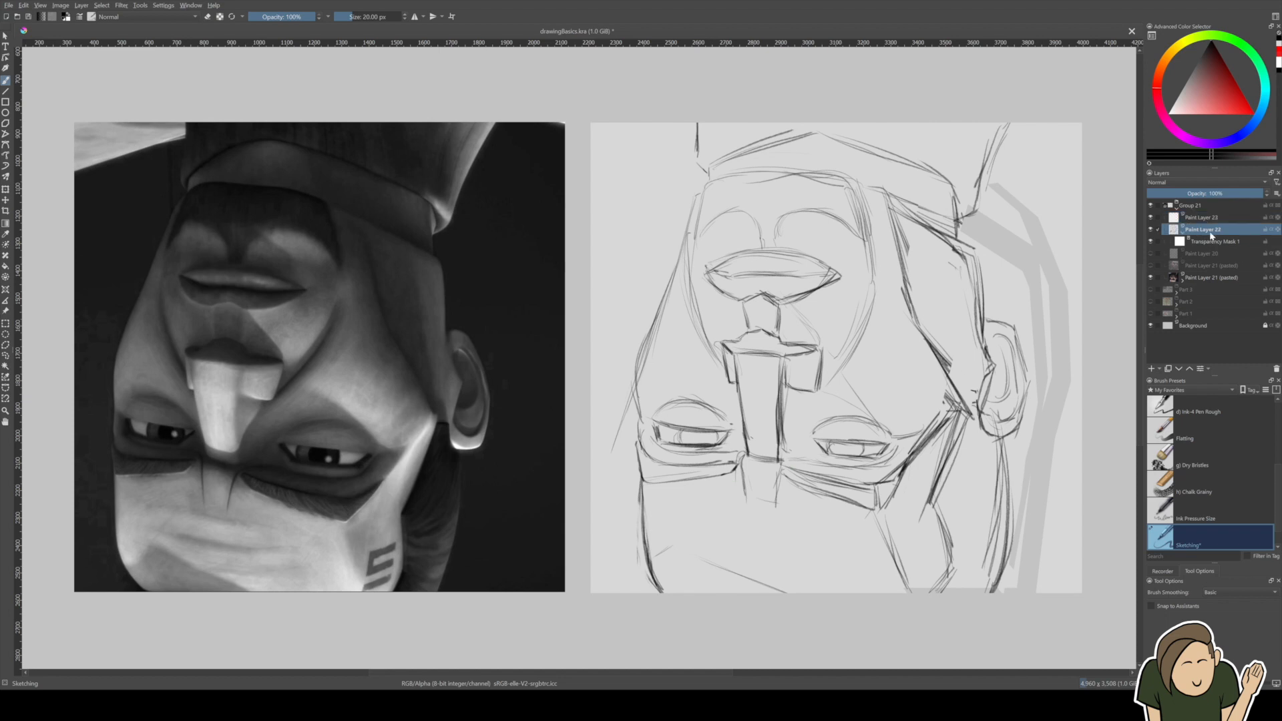
left_click_drag(1213, 194, 1193, 205)
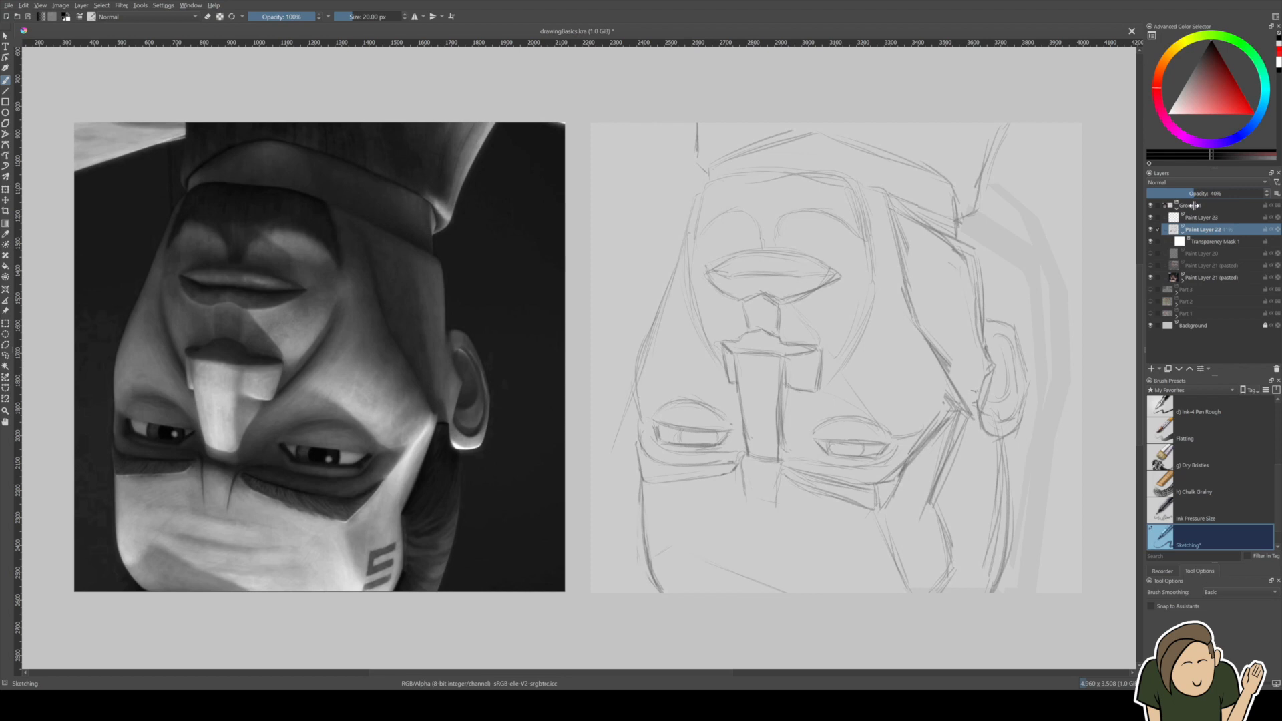
left_click(1197, 219)
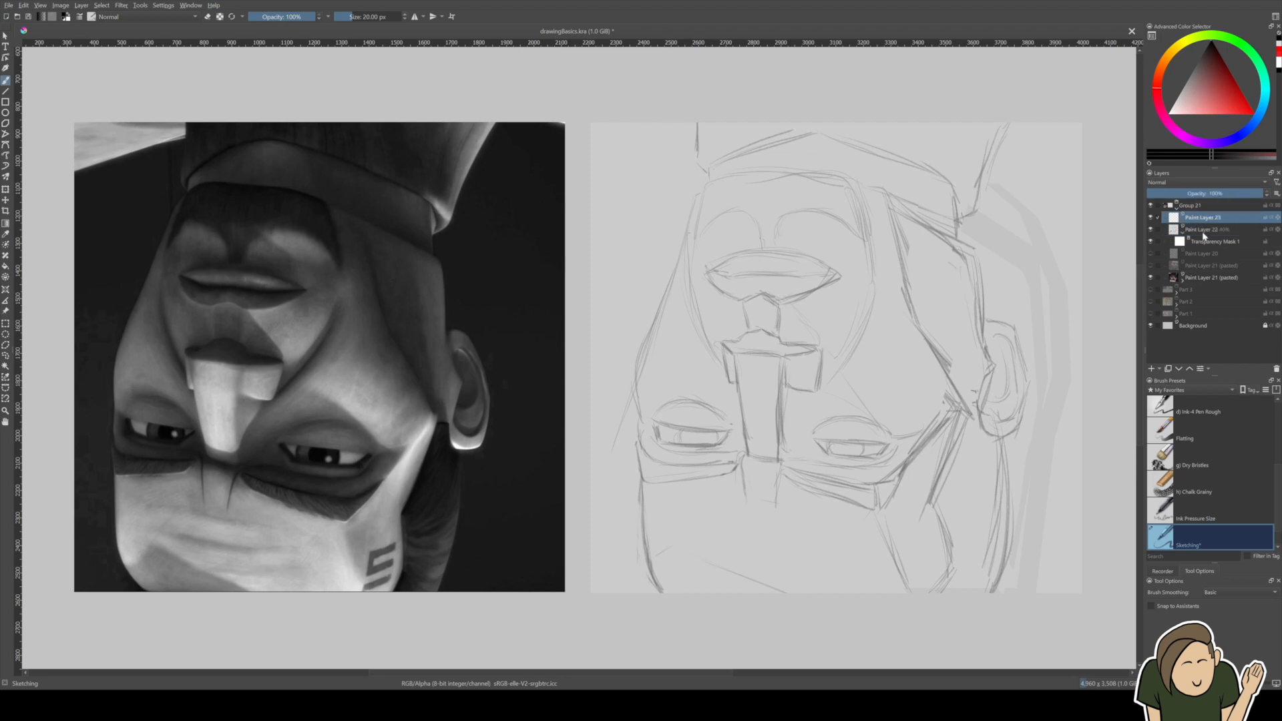
left_click(1209, 231)
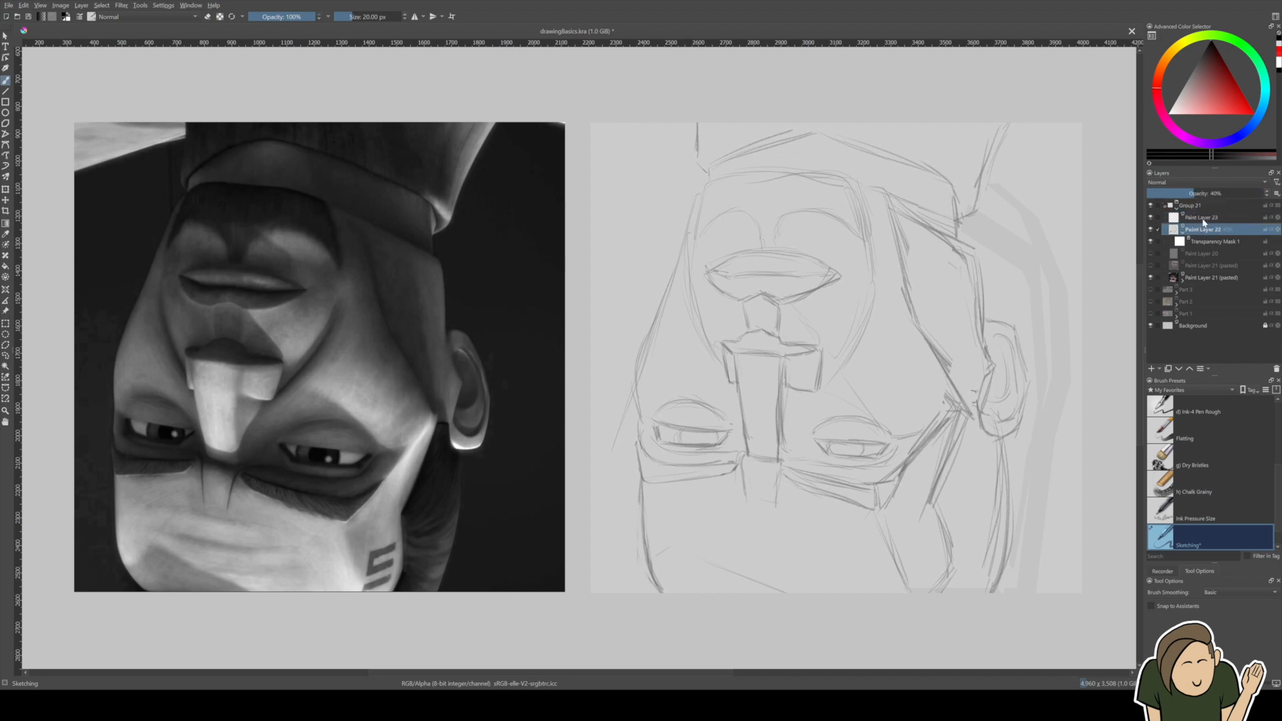
left_click(1204, 221)
Draw the forehead's far-side contour on Paint Layer 23 in clean black lines over the faded sketch.
scroll(705, 505, "up", 1)
left_click_drag(704, 487, 610, 437)
left_click_drag(538, 515, 562, 504)
mouse_move(502, 369)
left_mouse_down()
mouse_move(520, 423)
mouse_move(515, 486)
left_mouse_up()
left_click_drag(512, 434, 516, 518)
left_click_drag(513, 471, 536, 585)
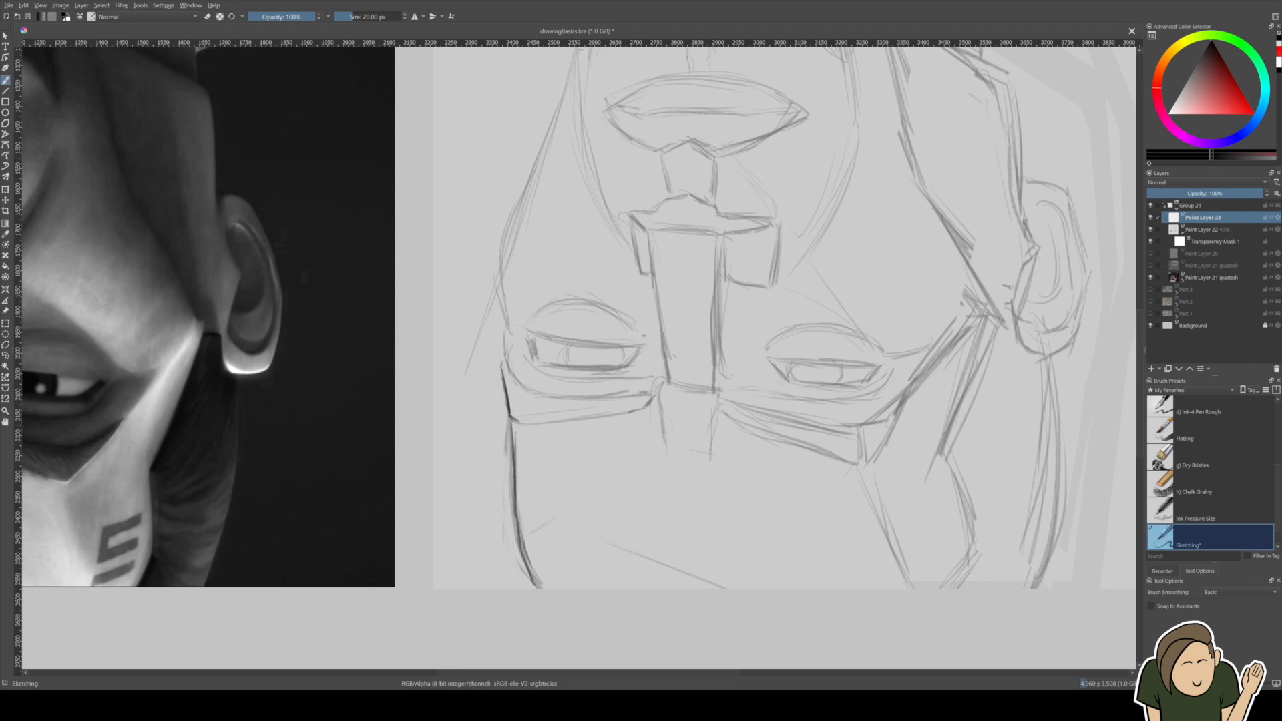
left_click_drag(514, 521, 536, 579)
left_click_drag(512, 479, 521, 548)
Trace the far eyebrow and the band beside it, and draw the furrow lines at the nose bridge's end.
mouse_move(509, 418)
left_mouse_down()
mouse_move(619, 413)
mouse_move(651, 398)
left_mouse_up()
mouse_move(507, 363)
left_mouse_down()
mouse_move(548, 395)
mouse_move(649, 405)
mouse_move(660, 382)
mouse_move(666, 439)
left_mouse_up()
left_click_drag(719, 391, 712, 446)
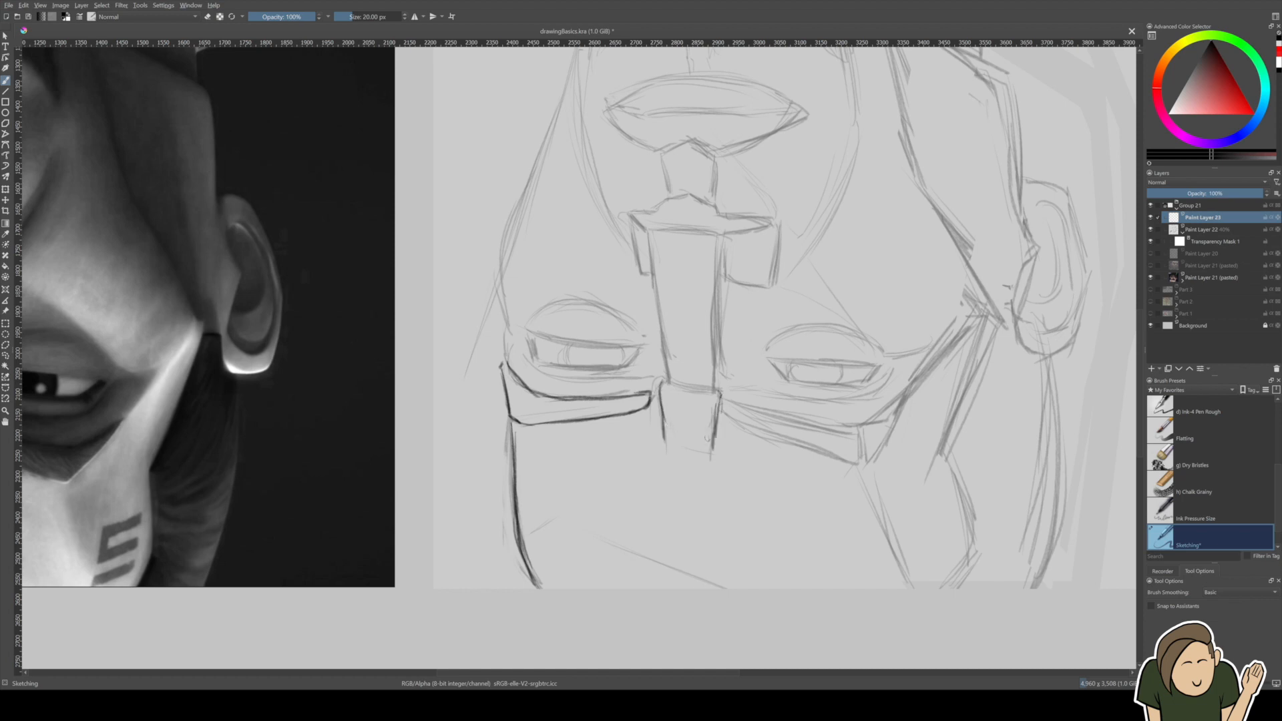
Draw the far eye's lids, iris edges and eyelid crease in darker lines over the faded sketch.
left_click_drag(612, 331, 650, 398)
mouse_move(560, 419)
left_mouse_down()
mouse_move(597, 444)
mouse_move(687, 441)
left_mouse_up()
mouse_move(568, 399)
left_mouse_down()
mouse_move(574, 431)
mouse_move(643, 439)
mouse_move(677, 417)
mouse_move(613, 408)
mouse_move(679, 414)
mouse_move(603, 432)
mouse_move(659, 430)
mouse_move(589, 372)
mouse_move(621, 364)
mouse_move(663, 390)
left_mouse_up()
left_click_drag(641, 377, 671, 397)
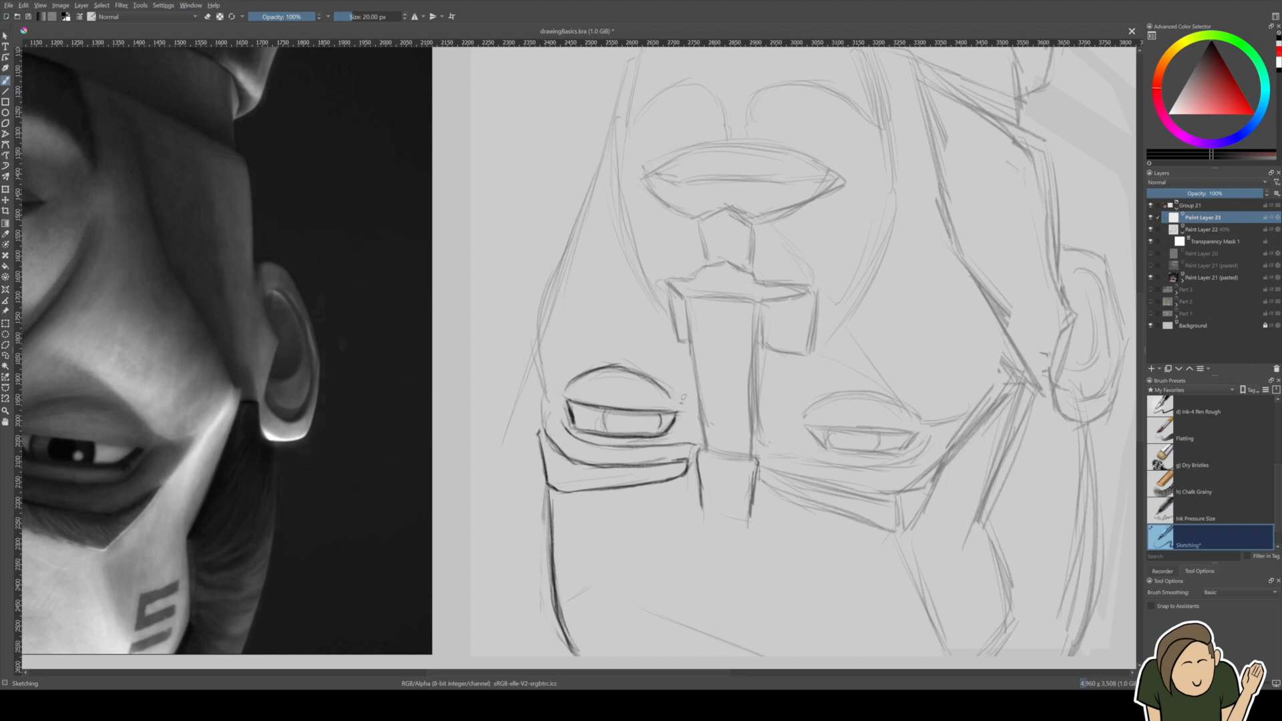
Trace the nose bridge, nose wings, nostril base and the philtrum in clean dark lines over the faded sketch.
mouse_move(668, 286)
left_mouse_down()
mouse_move(704, 439)
mouse_move(744, 457)
left_mouse_up()
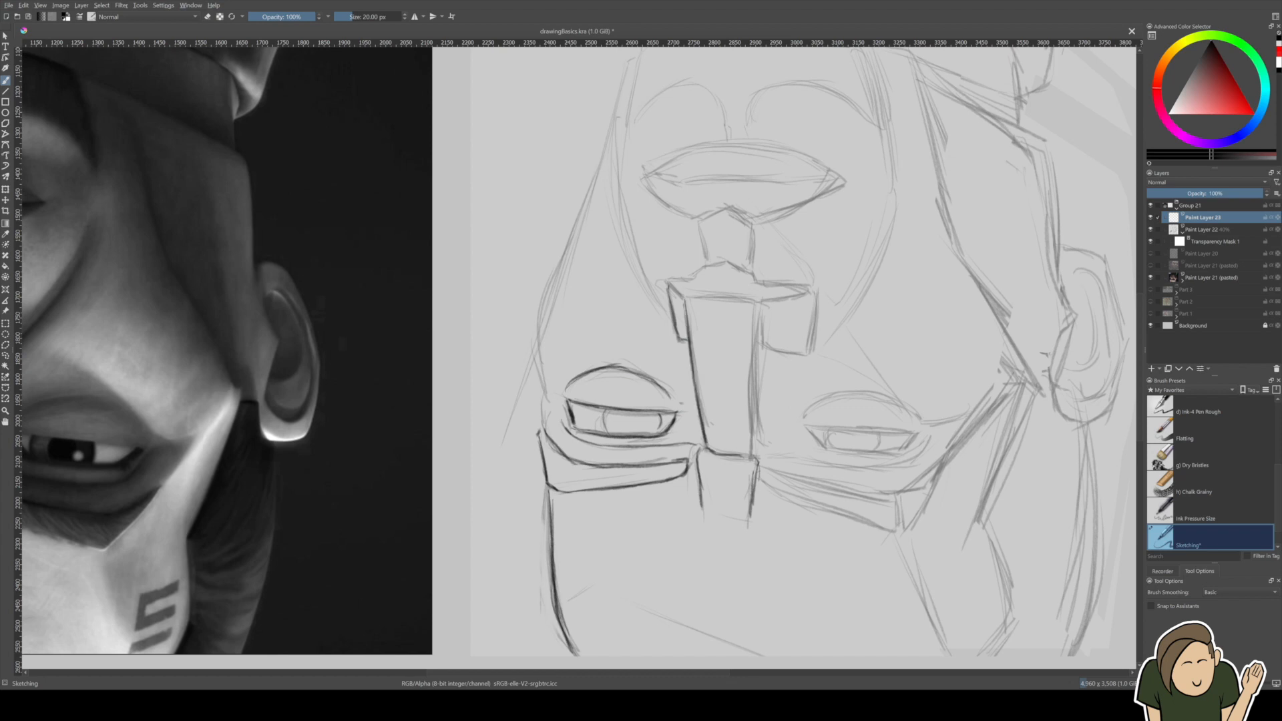
mouse_move(685, 297)
left_mouse_down()
mouse_move(728, 297)
mouse_move(682, 298)
left_mouse_up()
mouse_move(668, 281)
left_mouse_down()
mouse_move(727, 262)
mouse_move(809, 288)
left_mouse_up()
left_click_drag(721, 298, 752, 295)
mouse_move(758, 346)
left_mouse_down()
mouse_move(753, 448)
mouse_move(756, 374)
mouse_move(811, 347)
mouse_move(759, 312)
mouse_move(805, 292)
mouse_move(812, 350)
mouse_move(813, 306)
left_mouse_up()
mouse_move(746, 285)
left_mouse_down()
mouse_move(755, 333)
mouse_move(711, 269)
mouse_move(741, 257)
mouse_move(759, 270)
mouse_move(761, 312)
mouse_move(705, 266)
left_mouse_up()
Draw the far cheek's contour up to the jaw and the far crease between the nose and mouth.
mouse_move(566, 409)
left_mouse_down()
mouse_move(560, 315)
mouse_move(589, 232)
left_mouse_up()
mouse_move(588, 254)
left_mouse_down()
mouse_move(552, 403)
mouse_move(575, 321)
left_mouse_up()
mouse_move(554, 384)
left_mouse_down()
mouse_move(630, 181)
mouse_move(604, 295)
left_mouse_up()
left_click_drag(618, 211, 612, 251)
mouse_move(596, 318)
left_mouse_down()
mouse_move(817, 309)
mouse_move(583, 288)
mouse_move(616, 355)
left_mouse_up()
left_click_drag(594, 288, 633, 410)
left_click_drag(605, 345, 643, 413)
left_click_drag(618, 367, 643, 412)
left_click_drag(698, 333, 631, 358)
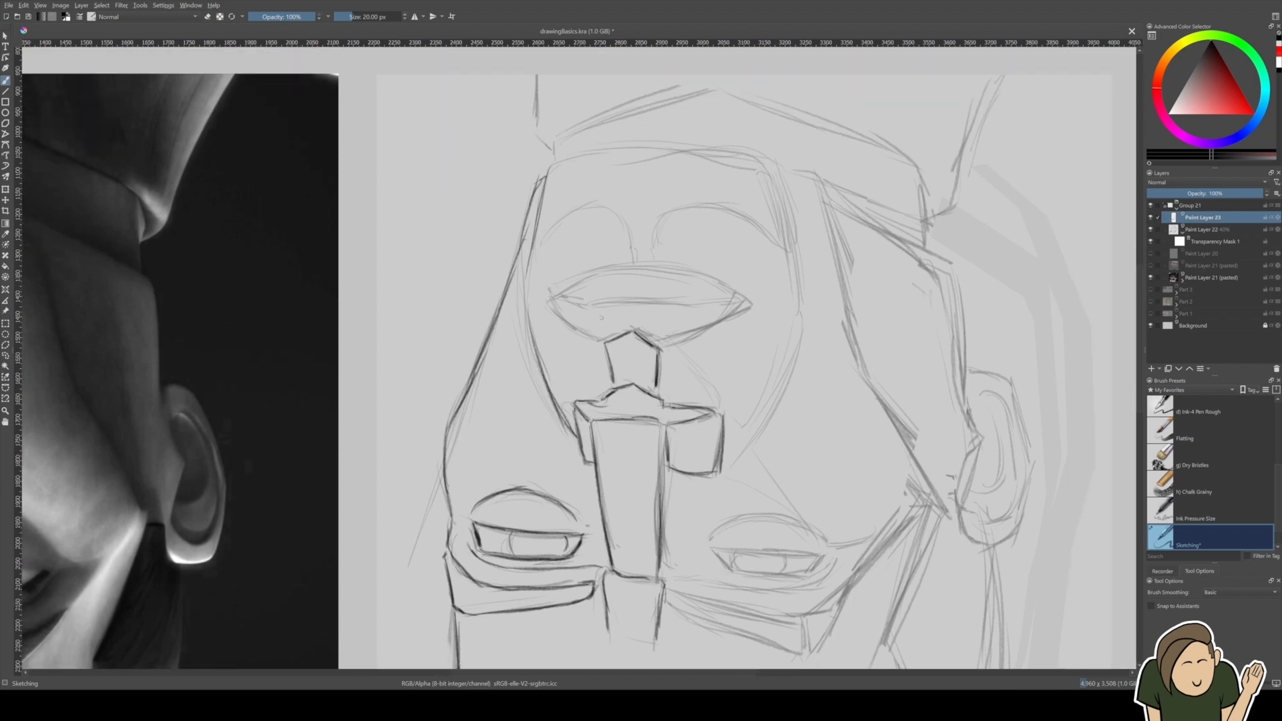
Outline the lips and draw the two arched curves of the chin beard beside them.
mouse_move(547, 305)
left_mouse_down()
mouse_move(604, 344)
mouse_move(572, 287)
mouse_move(681, 266)
mouse_move(747, 309)
mouse_move(666, 345)
left_mouse_up()
left_click_drag(747, 305, 662, 342)
mouse_move(536, 242)
left_mouse_down()
mouse_move(587, 212)
mouse_move(565, 218)
left_mouse_up()
left_click_drag(559, 224, 595, 202)
mouse_move(537, 246)
left_mouse_down()
mouse_move(573, 215)
mouse_move(614, 206)
left_mouse_up()
left_click_drag(603, 208, 632, 258)
mouse_move(647, 263)
left_mouse_down()
mouse_move(705, 210)
mouse_move(780, 246)
left_mouse_up()
Darken the chin's edge and near corner, and draw the parting line between the lips.
left_click_drag(775, 167, 791, 222)
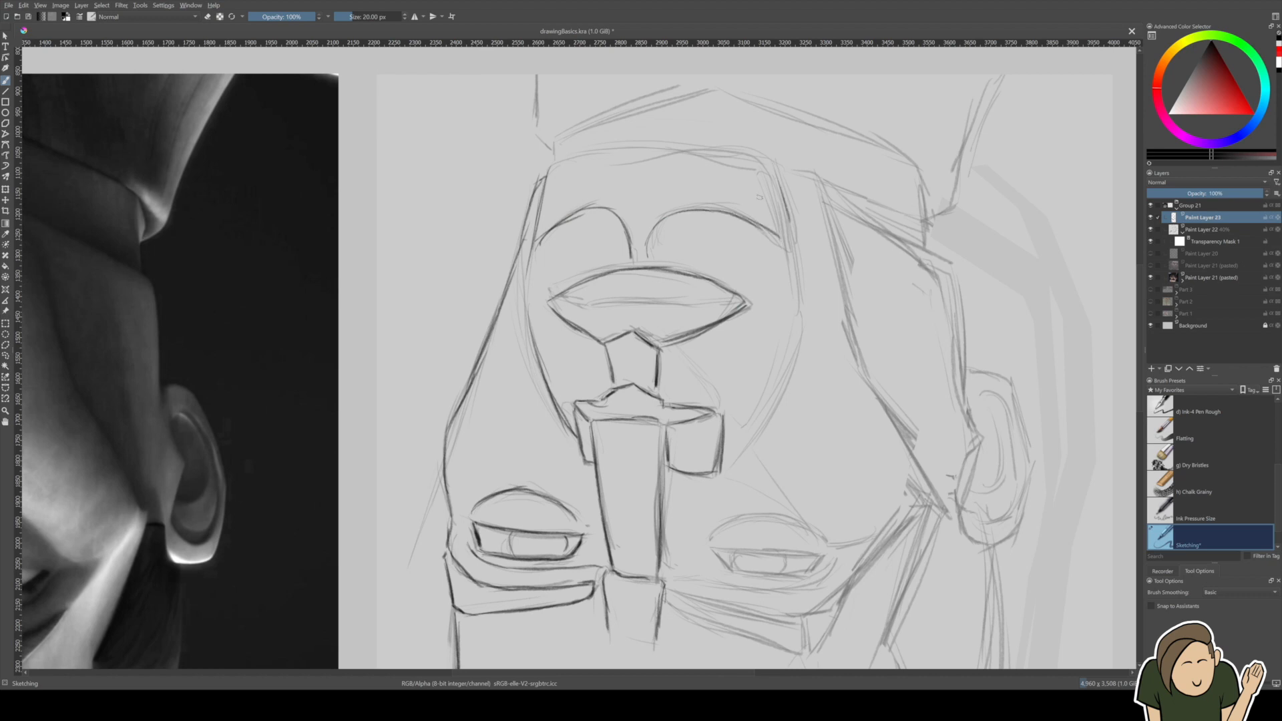
mouse_move(548, 168)
left_mouse_down()
mouse_move(693, 148)
mouse_move(773, 166)
mouse_move(797, 243)
mouse_move(734, 171)
left_mouse_up()
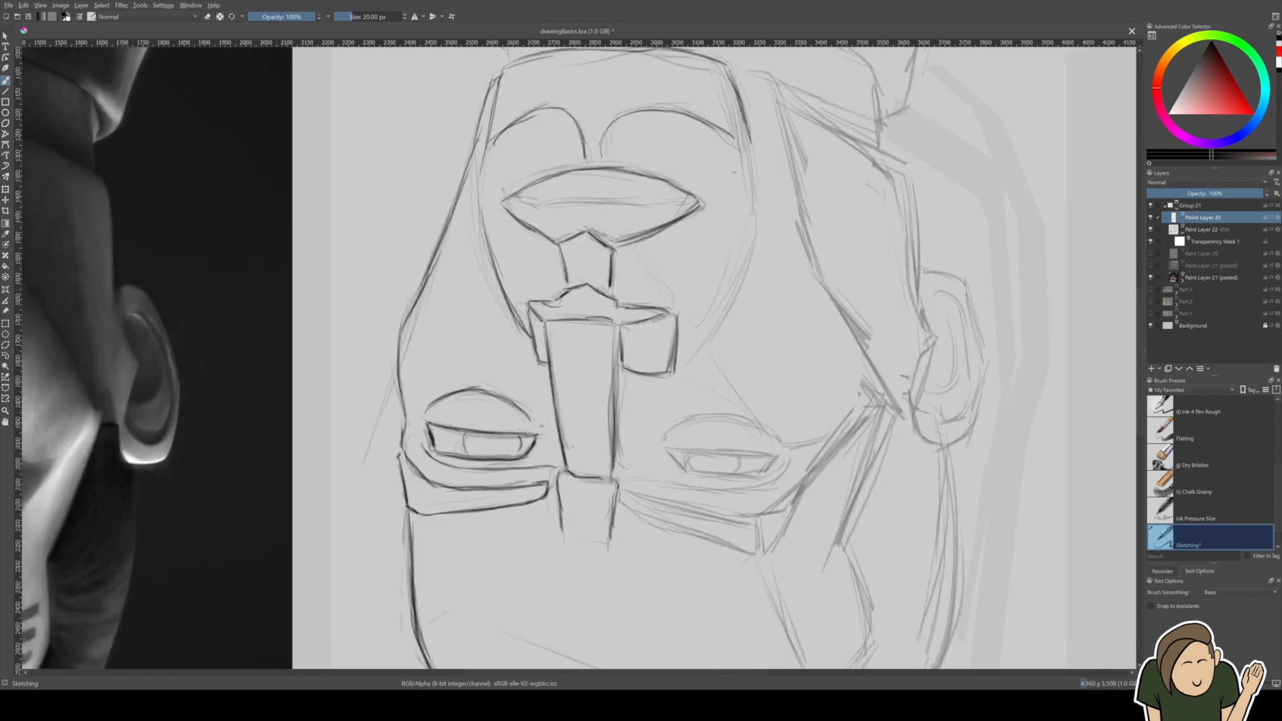
left_click_drag(509, 206, 687, 202)
Draw the near crease curving from the chin corner past the mouth to the nose wing.
left_click_drag(746, 120, 757, 186)
mouse_move(679, 373)
left_mouse_down()
mouse_move(743, 275)
mouse_move(750, 233)
left_mouse_up()
left_click_drag(783, 150, 743, 181)
left_click_drag(694, 102, 729, 133)
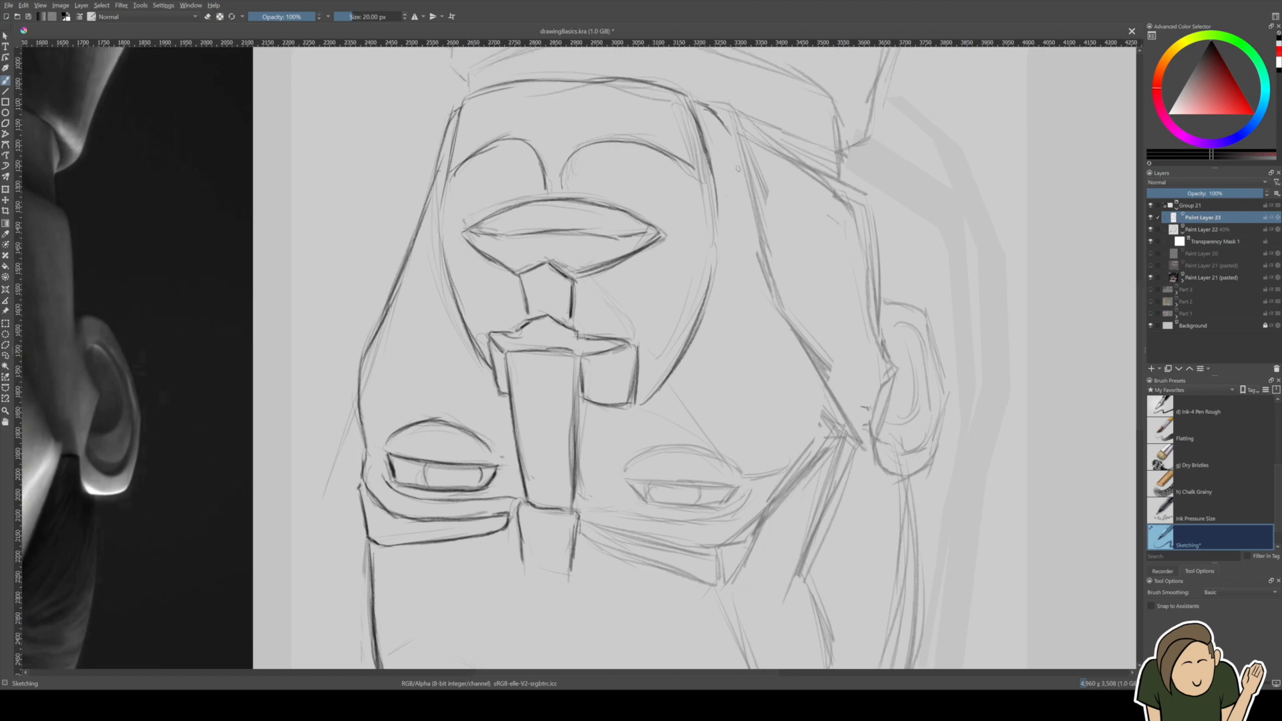
Trace the near cheek's plane edge from the chin corner to the hairline beside the ear.
scroll(738, 169, "down", 2)
left_click_drag(738, 122, 777, 210)
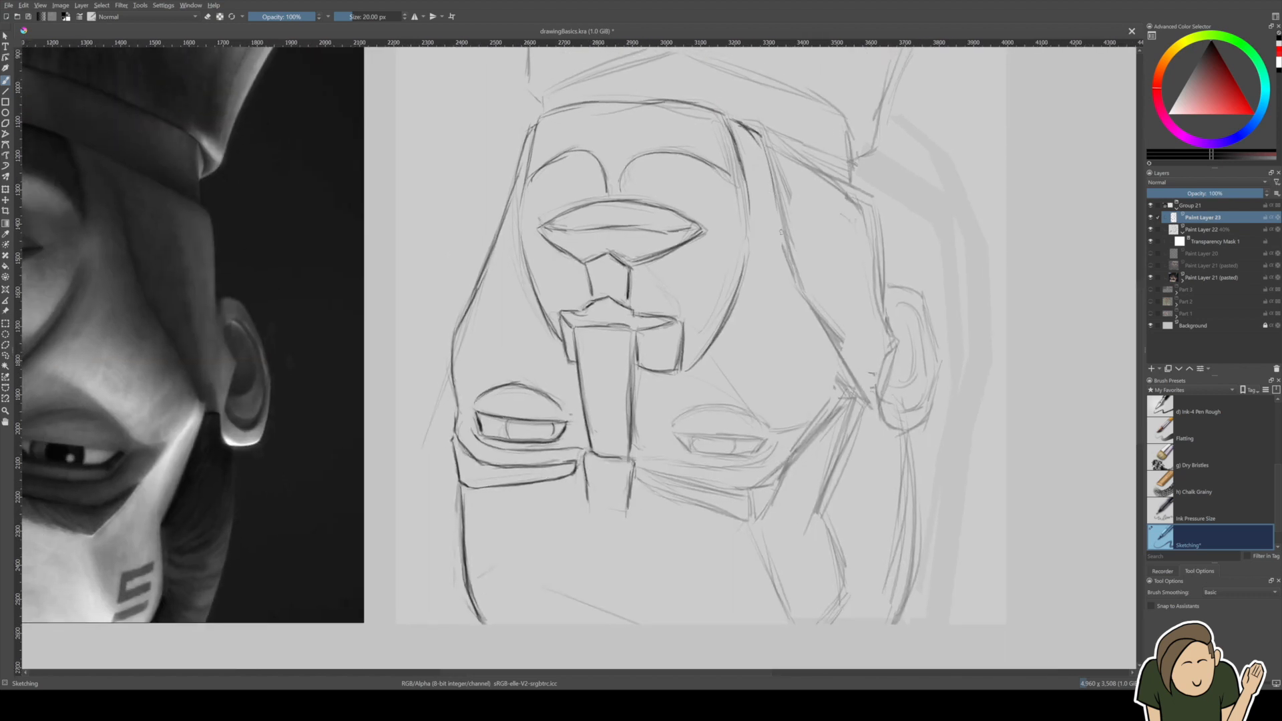
left_click_drag(756, 139, 783, 247)
left_click_drag(767, 160, 793, 266)
left_click_drag(763, 138, 793, 258)
left_click_drag(771, 170, 833, 357)
left_click_drag(795, 276, 861, 388)
left_click_drag(811, 311, 868, 403)
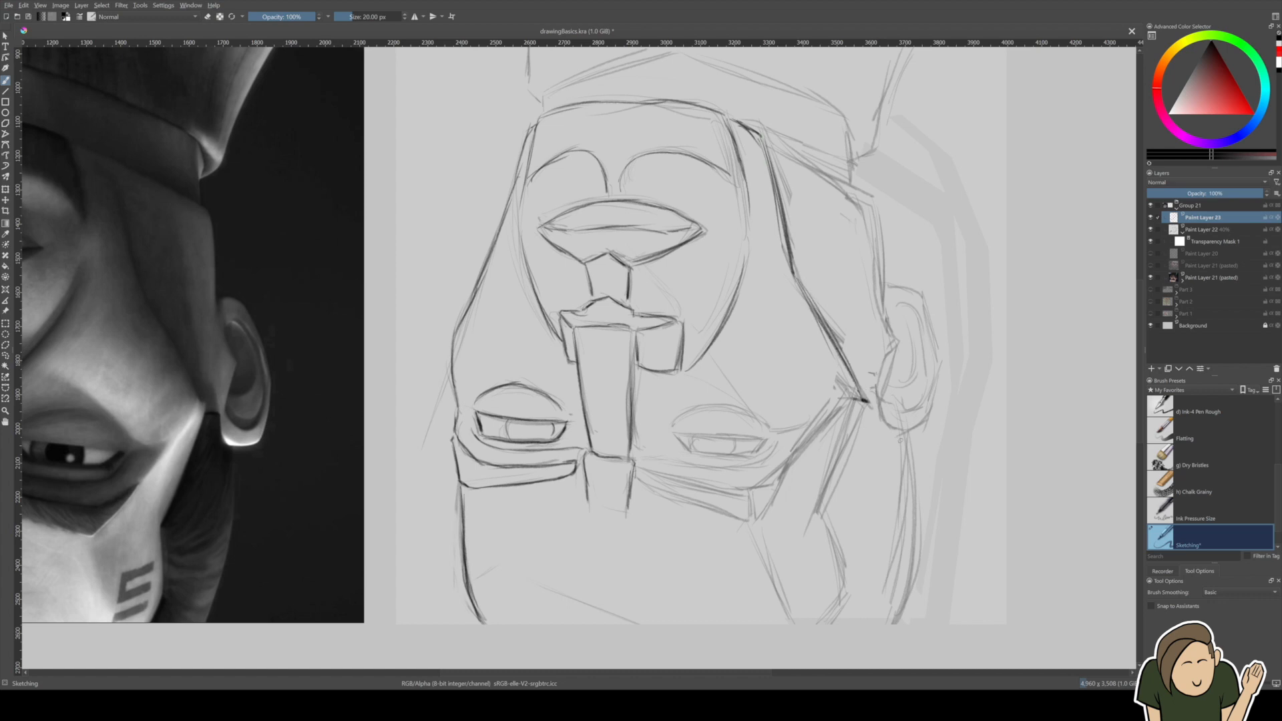
Darken the hair's outer contour from the earlobe to the canvas edge behind the forehead.
mouse_move(903, 430)
left_mouse_down()
mouse_move(929, 427)
mouse_move(901, 579)
left_mouse_up()
mouse_move(911, 502)
left_mouse_down()
mouse_move(885, 623)
mouse_move(894, 614)
left_mouse_up()
left_click_drag(915, 438, 883, 621)
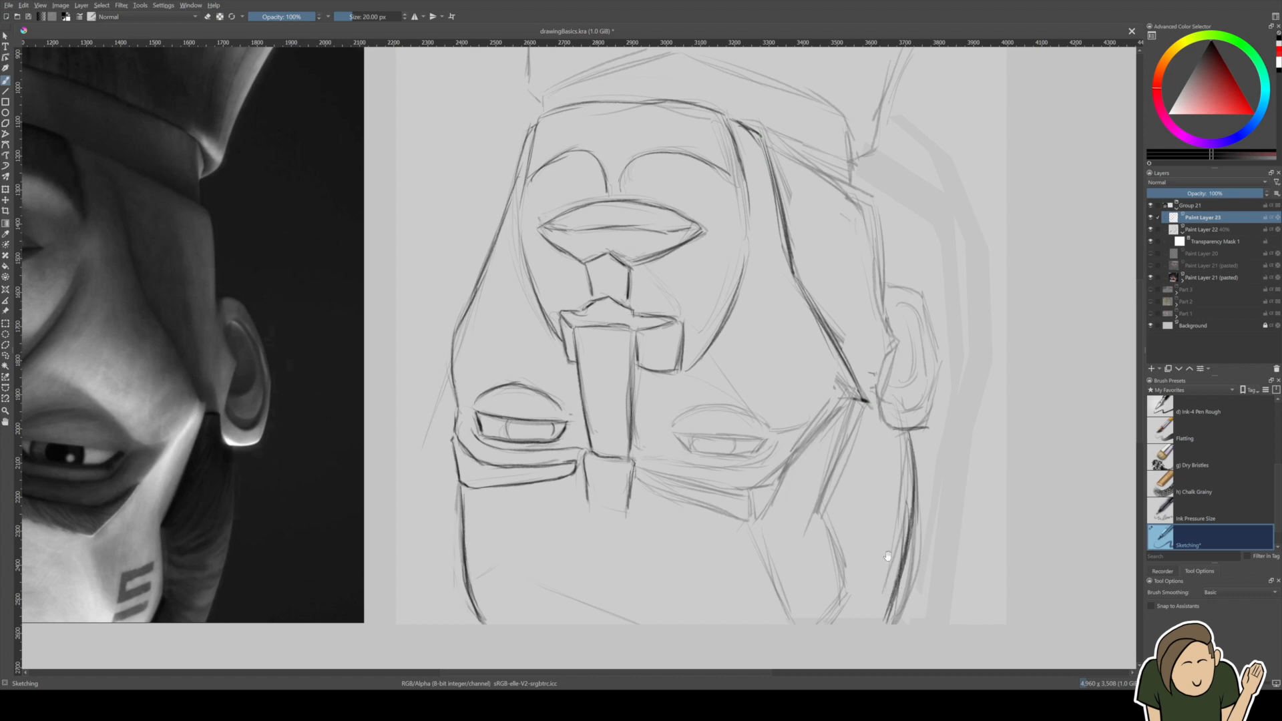
left_click_drag(886, 563, 913, 569)
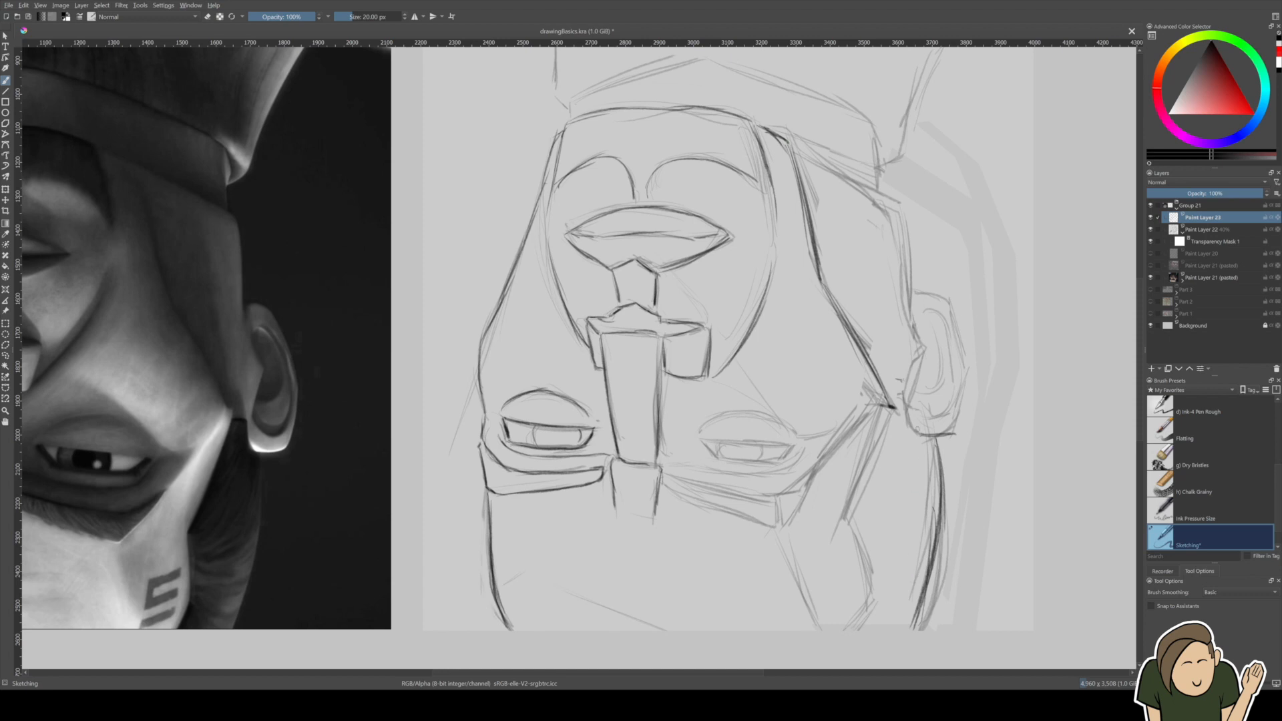
Draw the hairline from the ear along the temple, and mark the plane edge on the forehead.
left_click_drag(895, 408, 936, 451)
left_click_drag(897, 421, 848, 522)
mouse_move(875, 457)
left_mouse_down()
mouse_move(853, 510)
mouse_move(870, 587)
left_mouse_up()
mouse_move(849, 529)
left_mouse_down()
mouse_move(872, 604)
mouse_move(858, 629)
mouse_move(868, 588)
left_mouse_up()
left_click_drag(793, 563, 821, 633)
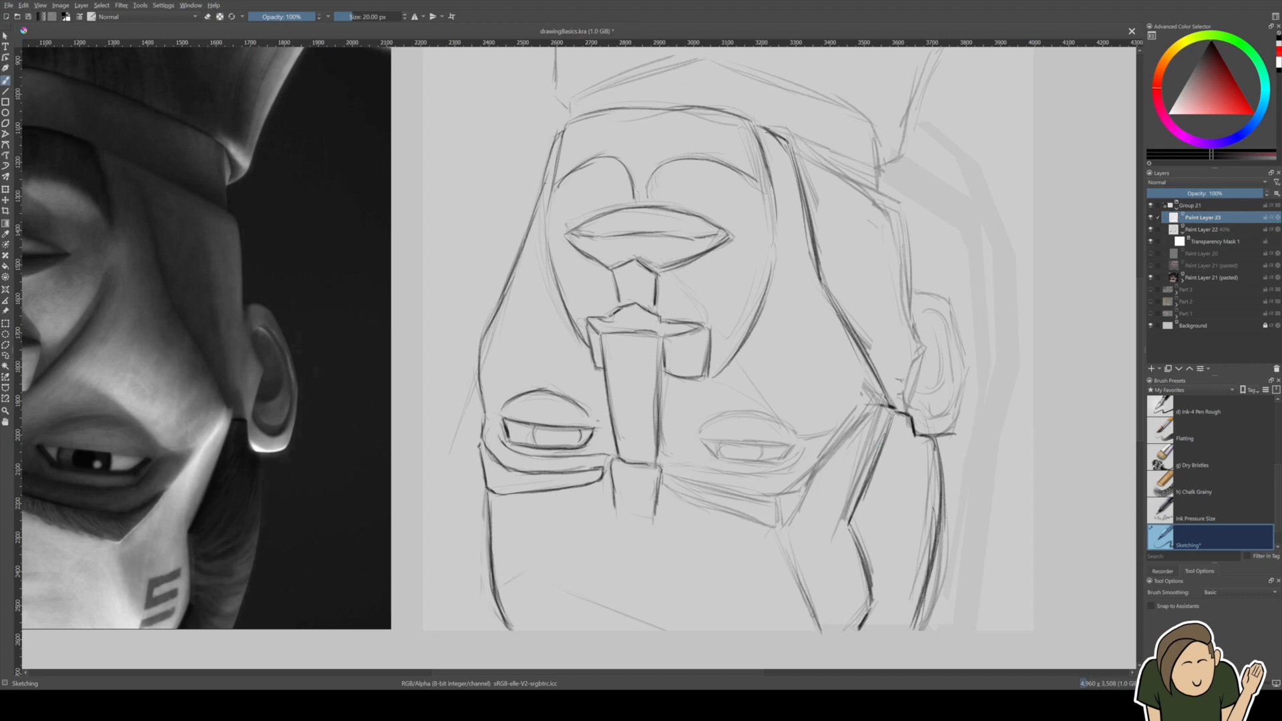
Mark the forehead crease and trace the near eyebrow and the brow edge running to the hairline.
left_click_drag(538, 579, 640, 628)
mouse_move(661, 471)
left_mouse_down()
mouse_move(779, 495)
mouse_move(817, 466)
mouse_move(786, 524)
mouse_move(702, 498)
mouse_move(743, 522)
left_mouse_up()
mouse_move(674, 494)
left_mouse_down()
mouse_move(777, 528)
mouse_move(796, 517)
left_mouse_up()
left_click_drag(847, 439, 819, 464)
left_click_drag(879, 406, 825, 461)
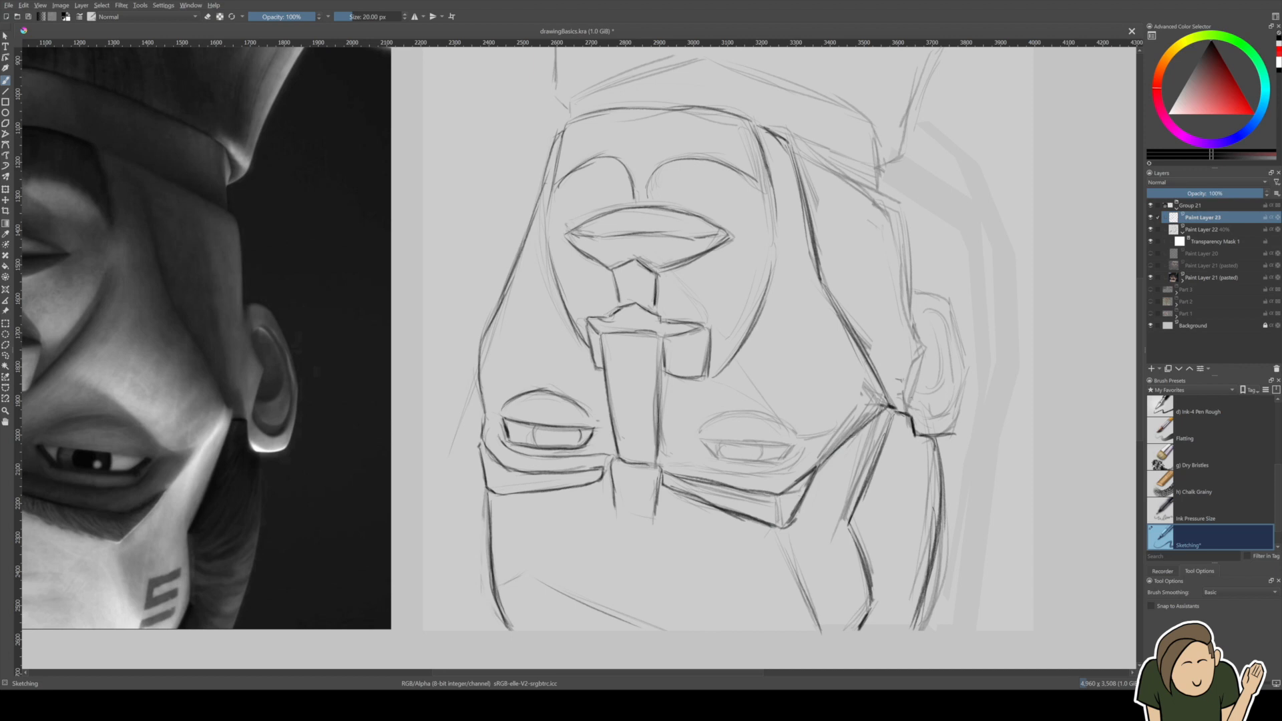
Draw the jawline from the chin corner around the jaw angle to the ear.
mouse_move(919, 357)
left_mouse_down()
mouse_move(904, 404)
mouse_move(910, 323)
mouse_move(923, 389)
left_mouse_up()
left_click_drag(806, 213, 845, 242)
left_click_drag(807, 215, 882, 269)
left_click_drag(831, 234, 907, 280)
left_click_drag(907, 280, 912, 323)
left_click_drag(908, 280, 923, 383)
Trace the ear's outer contour, lobe and inner folds in clean dark lines.
mouse_move(914, 321)
left_mouse_down()
mouse_move(922, 388)
mouse_move(956, 381)
mouse_move(961, 399)
mouse_move(950, 371)
mouse_move(977, 432)
left_mouse_up()
mouse_move(933, 361)
left_mouse_down()
mouse_move(975, 431)
mouse_move(968, 501)
mouse_move(948, 487)
mouse_move(964, 450)
left_mouse_up()
left_click_drag(956, 401, 969, 446)
left_click_drag(954, 408, 968, 444)
left_click_drag(933, 397, 952, 411)
mouse_move(933, 458)
left_mouse_down()
mouse_move(955, 435)
mouse_move(949, 408)
left_mouse_up()
Draw the collar's outer edges and its folded band across the neck.
mouse_move(885, 201)
left_mouse_down()
mouse_move(896, 269)
mouse_move(948, 104)
left_mouse_up()
mouse_move(719, 127)
left_mouse_down()
mouse_move(875, 190)
mouse_move(707, 125)
mouse_move(589, 167)
mouse_move(582, 186)
left_mouse_up()
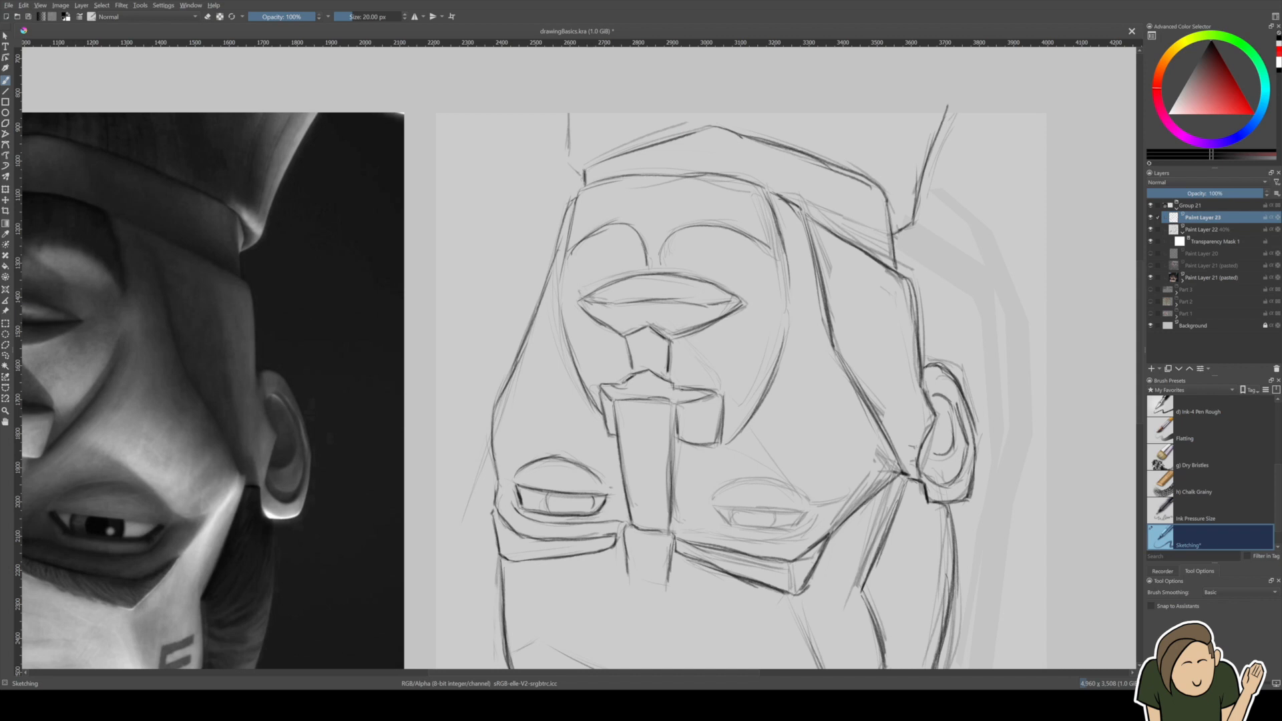
left_click_drag(568, 113, 571, 156)
Draw the near eye's lids, iris edges and eyelid crease in darker lines.
left_click_drag(620, 361, 667, 273)
mouse_move(795, 420)
left_mouse_down()
mouse_move(746, 365)
mouse_move(785, 355)
mouse_move(865, 377)
mouse_move(811, 416)
left_mouse_up()
mouse_move(703, 412)
left_mouse_down()
mouse_move(807, 421)
mouse_move(837, 397)
left_mouse_up()
mouse_move(738, 391)
left_mouse_down()
mouse_move(789, 388)
mouse_move(731, 384)
mouse_move(767, 406)
mouse_move(797, 375)
mouse_move(860, 436)
left_mouse_up()
Hide Paint Layer 22 and close the forehead and collar ends of the drawing with straight horizontal lines.
scroll(790, 371, "down", 1)
left_click(1150, 229)
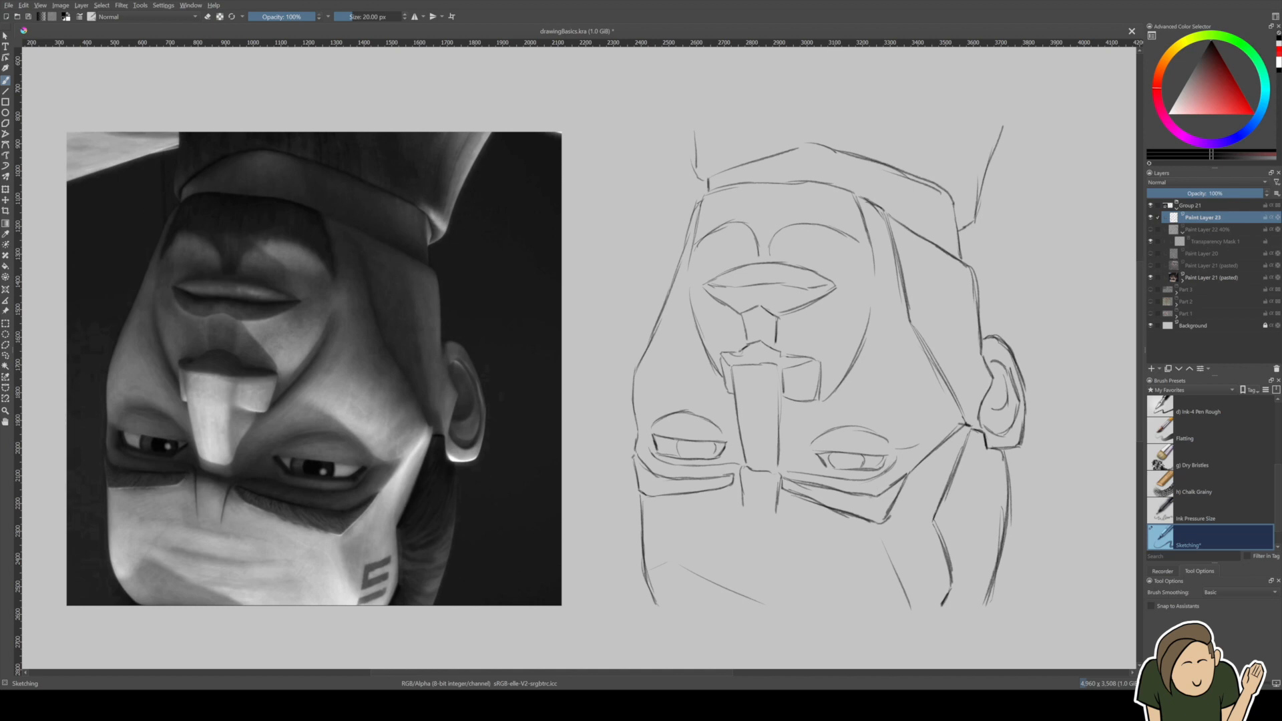
key("v")
left_click_drag(654, 604, 986, 605)
left_click_drag(695, 131, 1002, 129)
key("b")
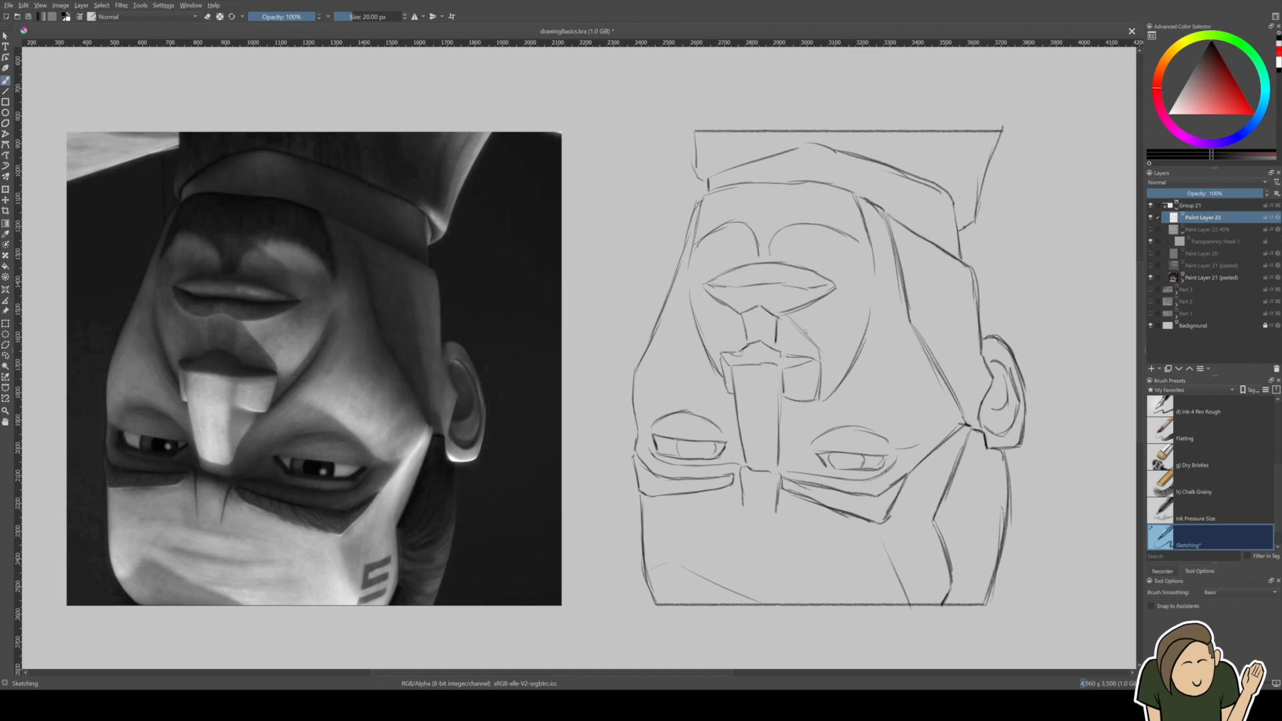
Add thin plane lines for the chin, cheek shadow and near eye socket, and strengthen the forehead crease.
left_click_drag(794, 232, 818, 250)
left_click_drag(953, 320, 965, 405)
left_click_drag(886, 434, 832, 398)
left_click_drag(799, 421, 786, 441)
mouse_move(675, 563)
left_mouse_down()
mouse_move(654, 582)
mouse_move(769, 610)
left_mouse_up()
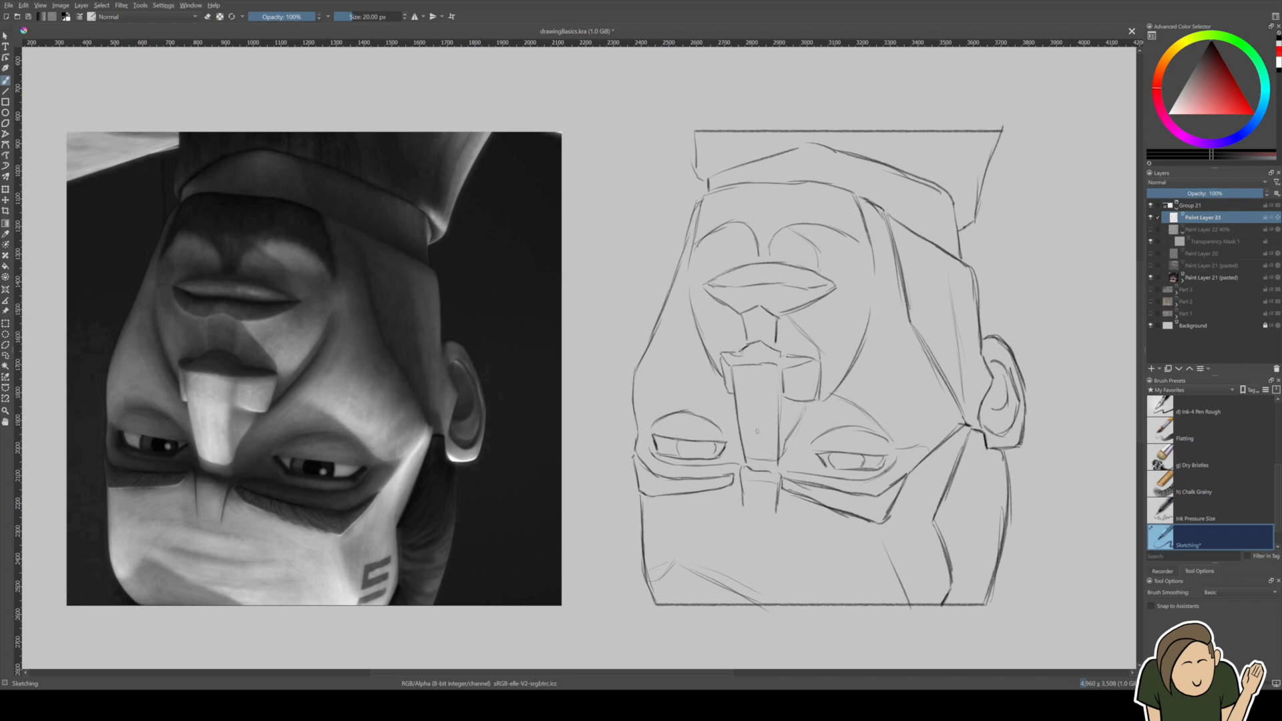
Refine the nose's underside edge, the corner between collar and jaw, and the earlobe's end.
left_click_drag(753, 373, 800, 364)
left_click_drag(779, 357, 790, 351)
left_click_drag(954, 217, 960, 254)
left_click_drag(988, 443, 1012, 446)
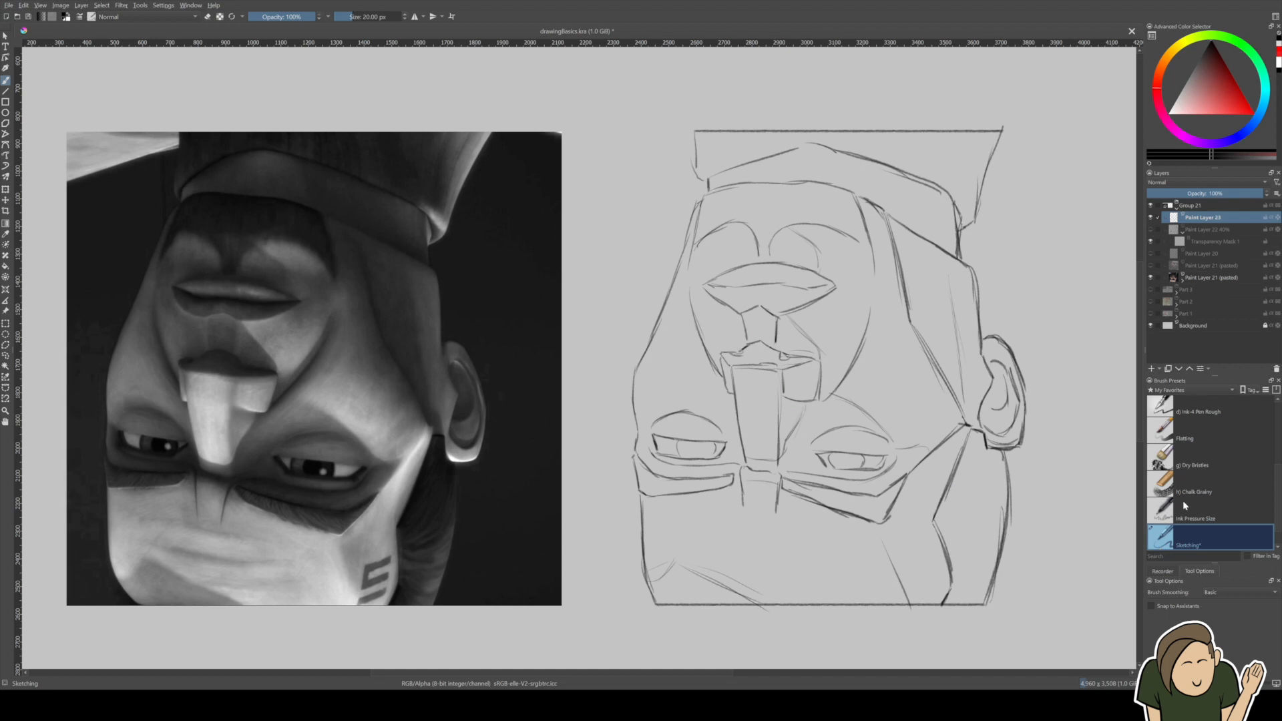
Add a new paint layer directly below Paint Layer 23 and set the painting colour to mid grey.
left_click(1162, 492)
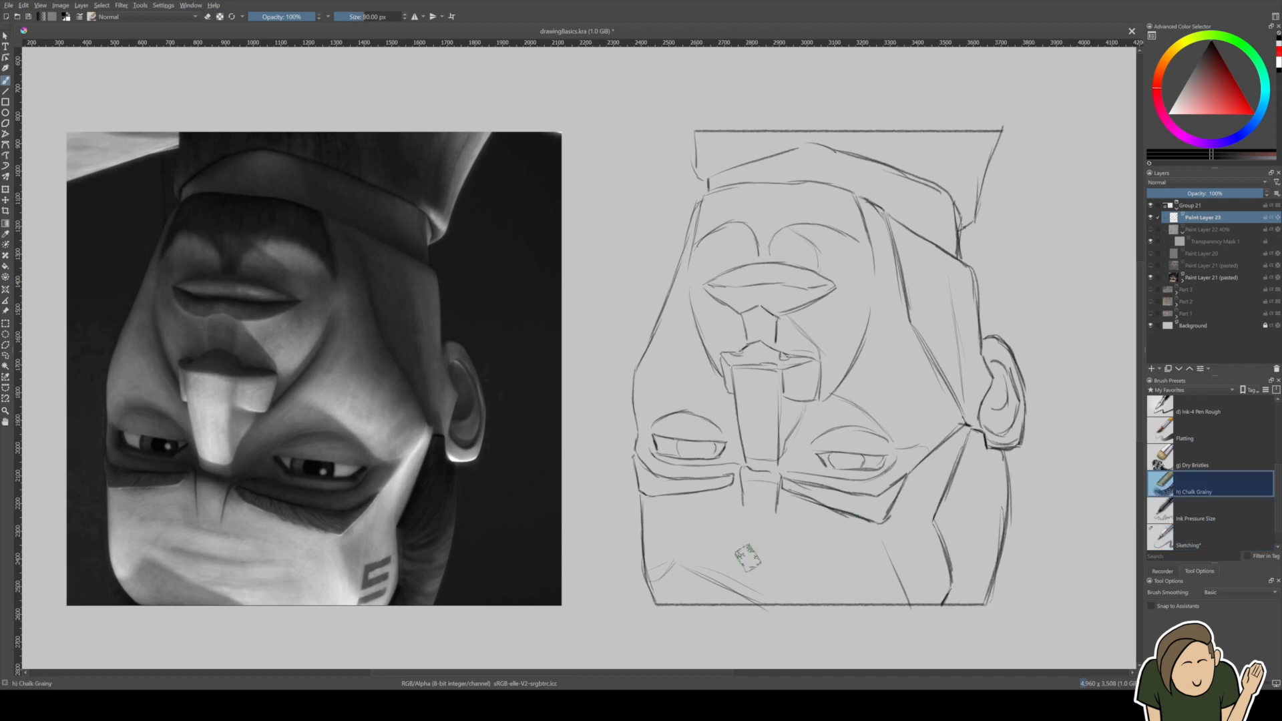
key("Insert")
mouse_move(1201, 219)
left_mouse_down()
mouse_move(1202, 235)
mouse_move(1196, 226)
left_mouse_up()
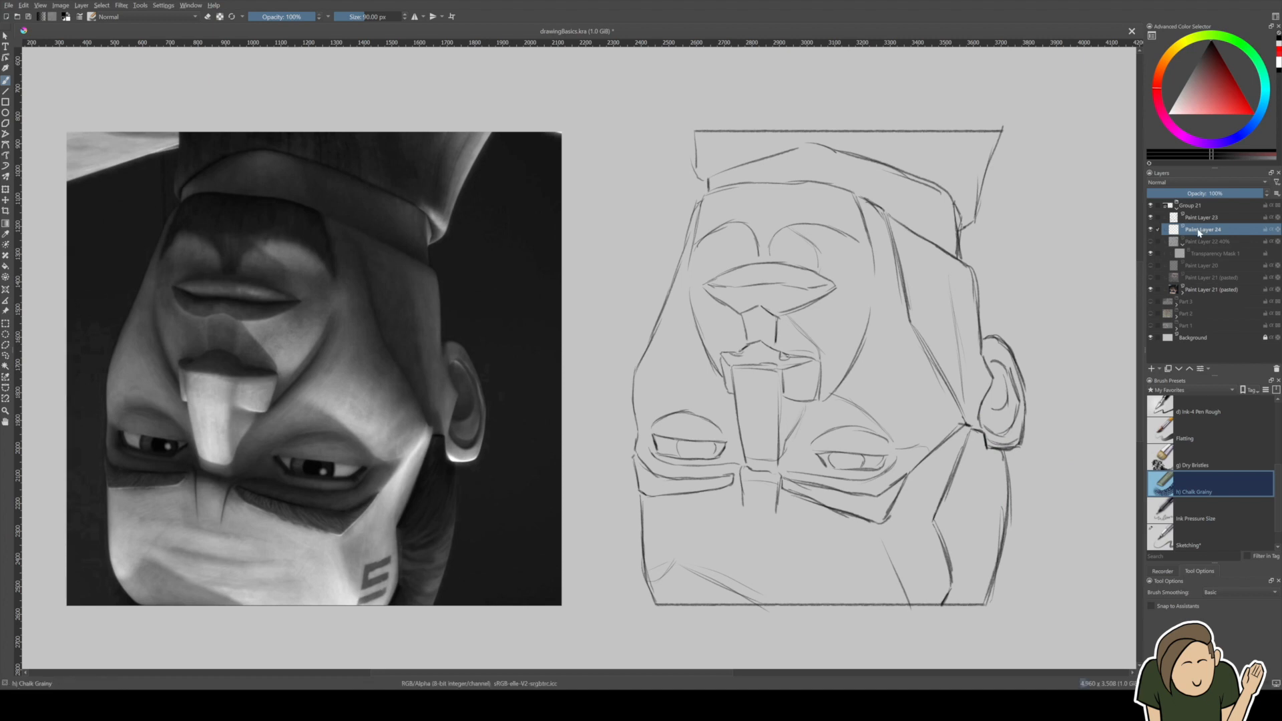
left_click_drag(1203, 88, 1187, 78)
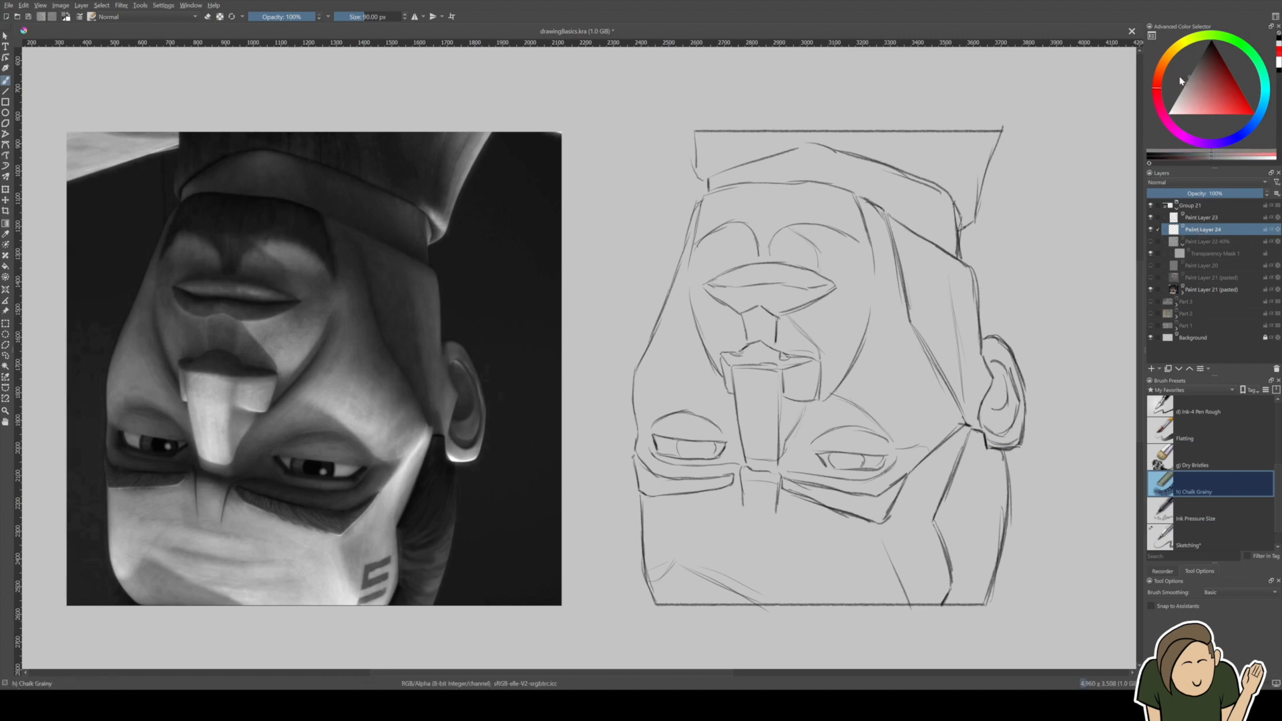
mouse_move(678, 527)
left_mouse_down()
mouse_move(678, 571)
mouse_move(678, 508)
left_mouse_up()
key("ctrl+z")
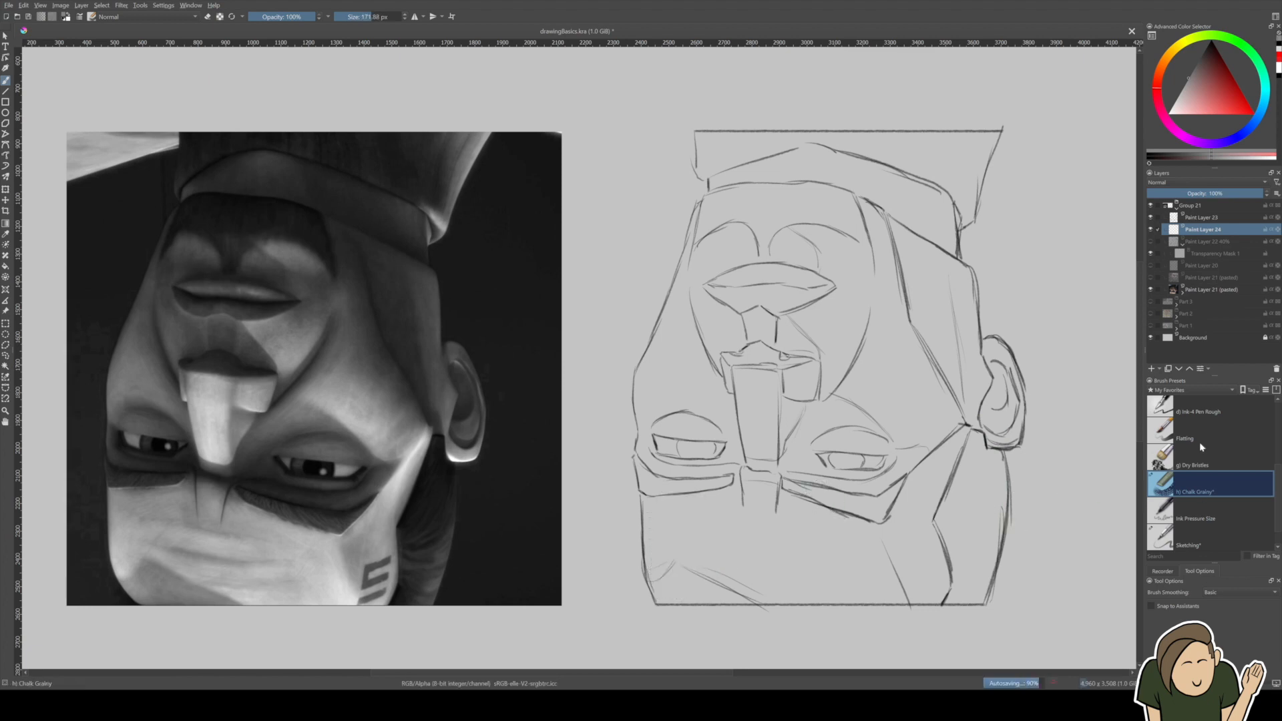
Paint a grey border inside the head's outline with the Flatting brush and fill its interior with the same grey.
left_click(1165, 432)
mouse_move(673, 564)
left_mouse_down()
mouse_move(663, 596)
mouse_move(645, 381)
mouse_move(697, 259)
left_mouse_up()
mouse_move(697, 257)
left_mouse_down()
mouse_move(713, 200)
mouse_move(761, 195)
mouse_move(718, 180)
mouse_move(709, 149)
mouse_move(831, 148)
left_mouse_up()
mouse_move(731, 170)
left_mouse_down()
mouse_move(801, 182)
mouse_move(881, 146)
mouse_move(995, 137)
mouse_move(954, 226)
mouse_move(848, 168)
left_mouse_up()
mouse_move(937, 197)
left_mouse_down()
mouse_move(949, 174)
mouse_move(939, 254)
mouse_move(968, 396)
mouse_move(989, 359)
mouse_move(1012, 418)
mouse_move(1006, 438)
mouse_move(980, 431)
mouse_move(985, 528)
mouse_move(991, 498)
mouse_move(966, 592)
left_mouse_up()
mouse_move(680, 595)
left_mouse_down()
mouse_move(954, 568)
mouse_move(888, 601)
left_mouse_up()
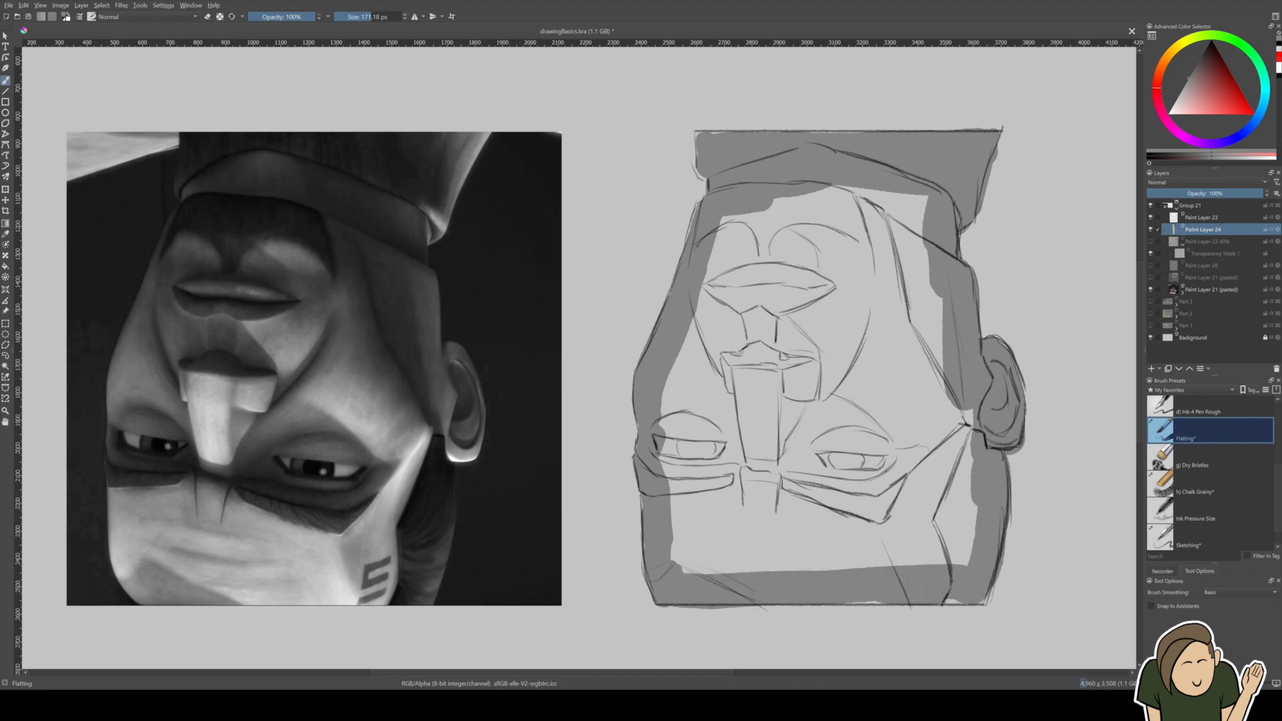
key("f")
left_click(844, 549)
key("b")
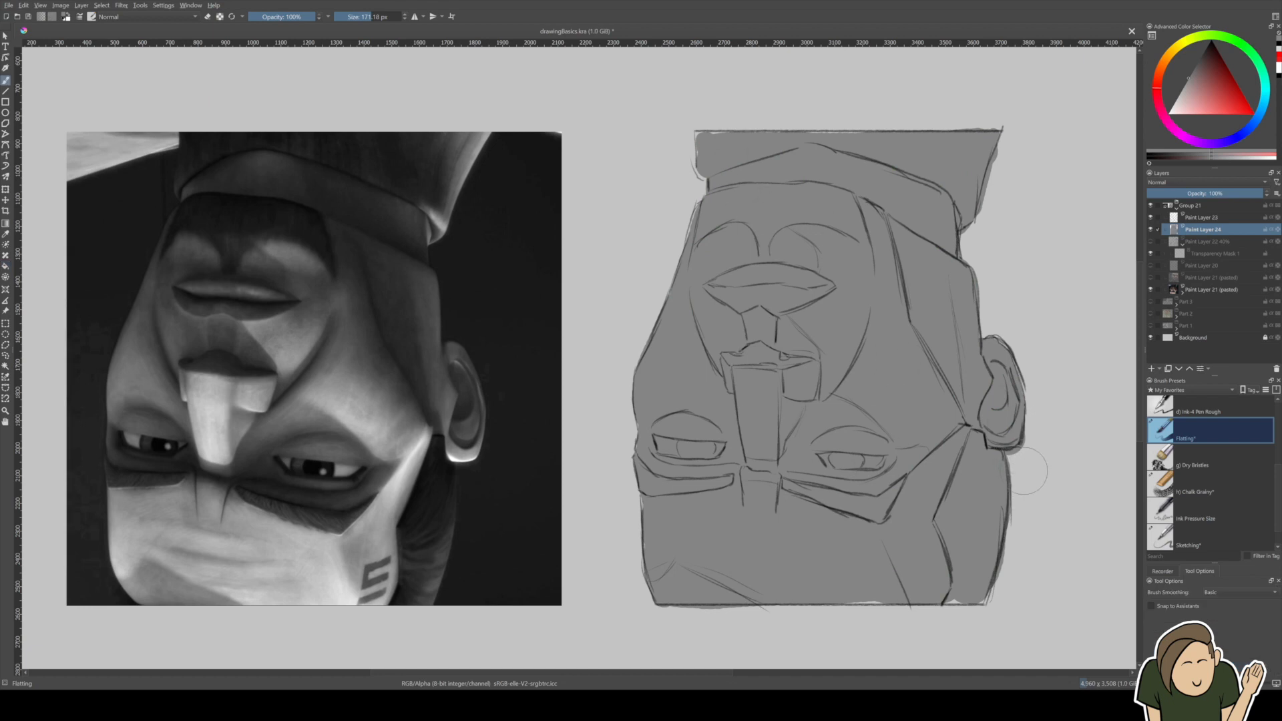
Choose the h) Chalk Grainy brush and set the painting colour to black.
key("e")
left_click(1161, 464)
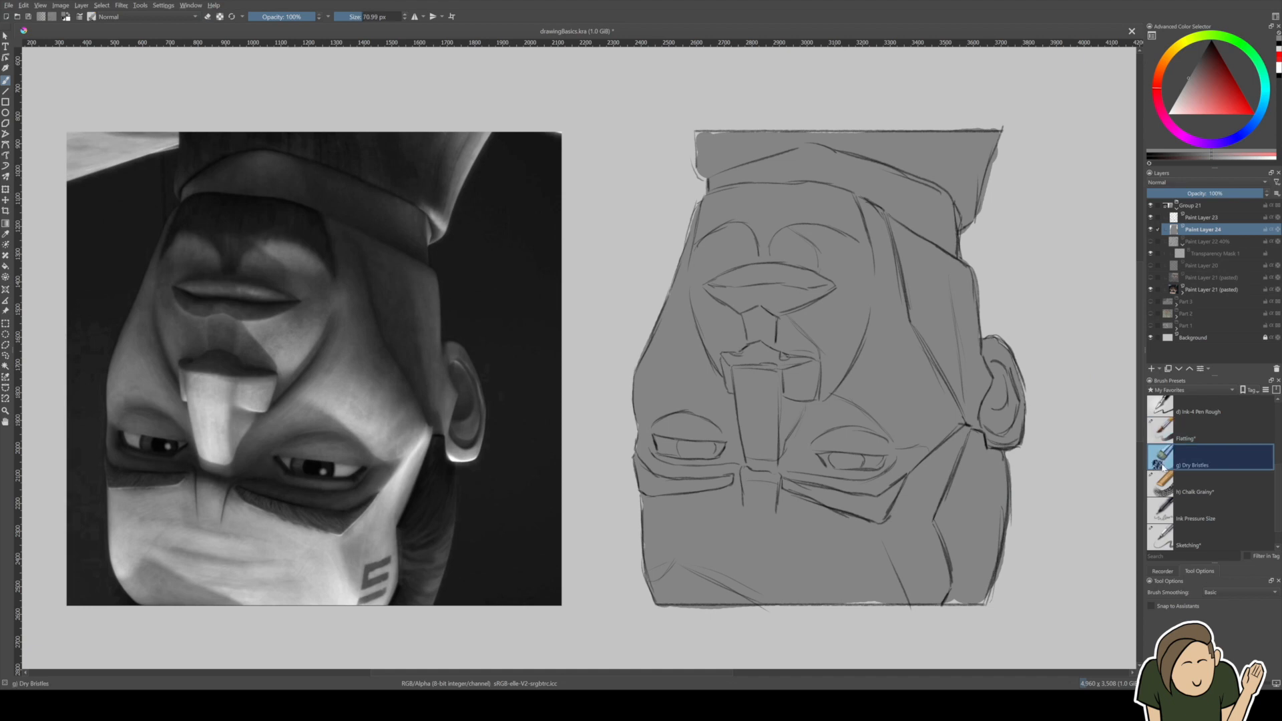
left_click(1166, 488)
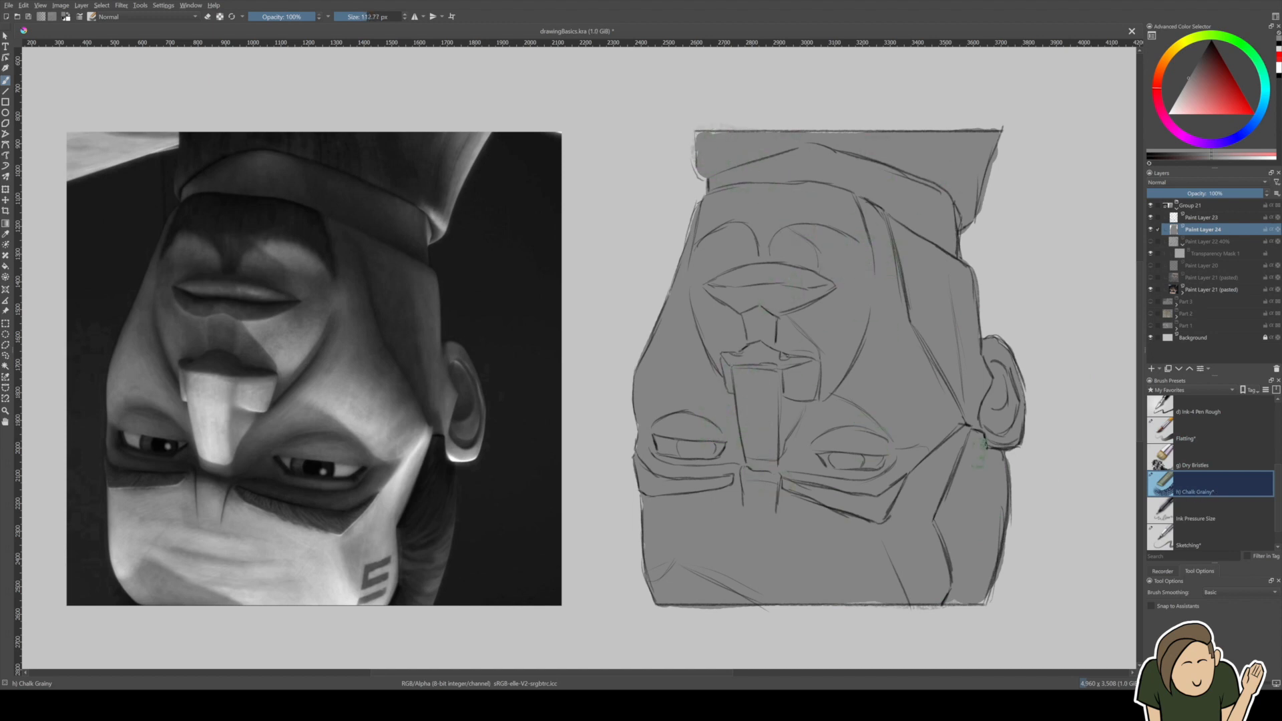
left_click_drag(1202, 64, 1214, 15)
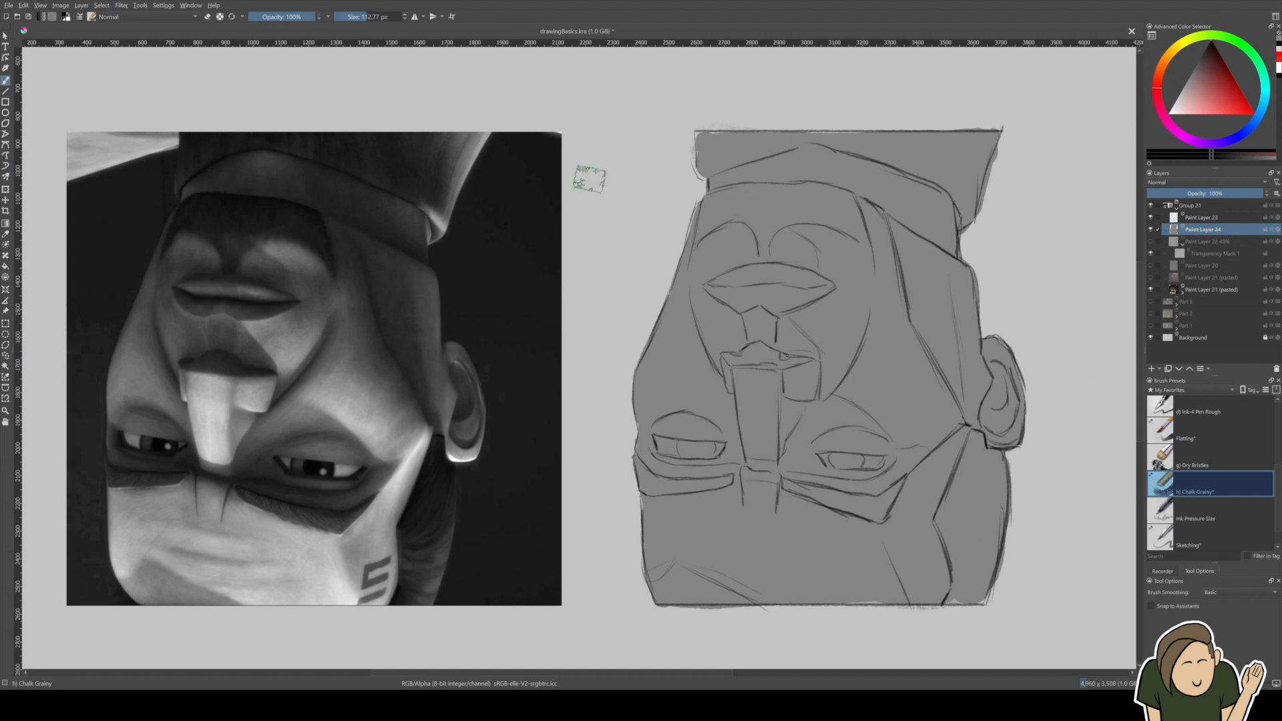
mouse_move(583, 160)
left_mouse_down()
mouse_move(591, 213)
mouse_move(599, 160)
mouse_move(614, 236)
mouse_move(618, 161)
mouse_move(635, 226)
mouse_move(642, 154)
mouse_move(663, 212)
mouse_move(661, 151)
mouse_move(665, 194)
mouse_move(640, 242)
mouse_move(597, 225)
mouse_move(601, 507)
mouse_move(582, 264)
mouse_move(587, 377)
mouse_move(619, 262)
mouse_move(607, 381)
mouse_move(632, 291)
mouse_move(614, 407)
mouse_move(624, 306)
mouse_move(649, 254)
left_mouse_up()
mouse_move(609, 217)
left_mouse_down()
mouse_move(658, 214)
mouse_move(598, 243)
mouse_move(651, 227)
mouse_move(621, 267)
left_mouse_up()
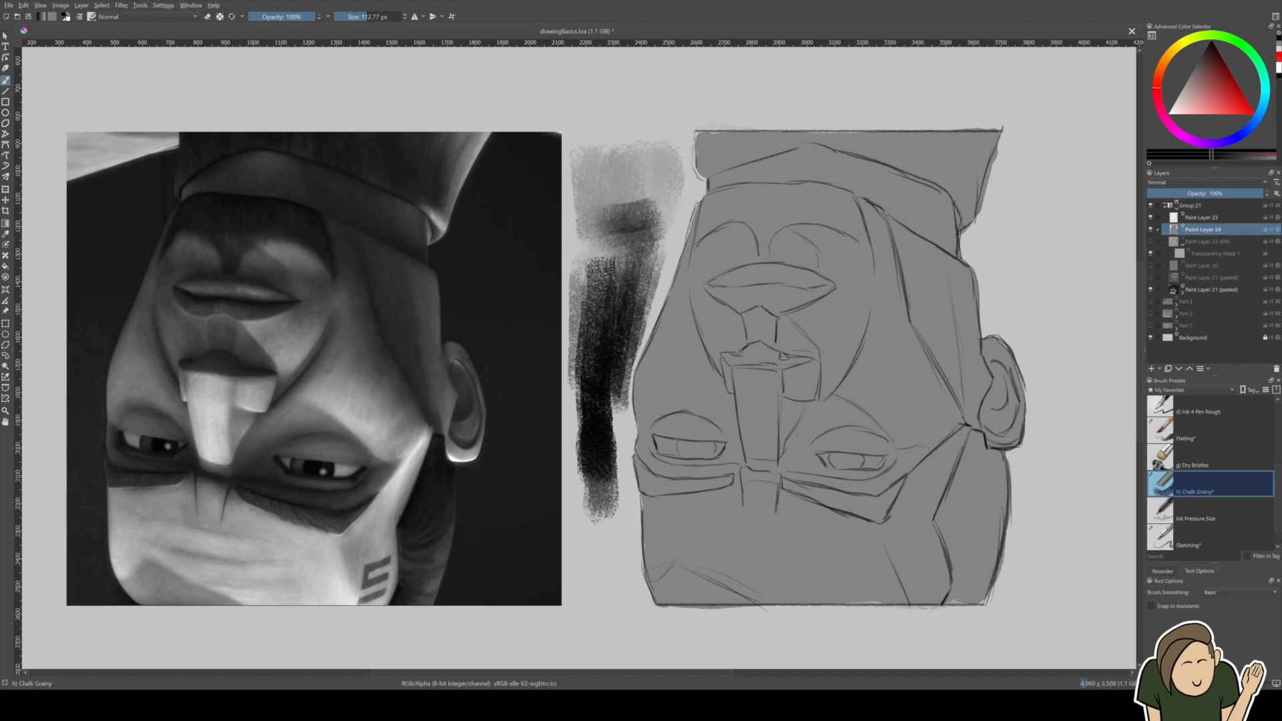
key("ctrl+z")
key("ctrl+z")
key("ctrl+z")
key("ctrl+z")
key("ctrl+z")
key("ctrl+z")
key("ctrl+z")
key("ctrl+z")
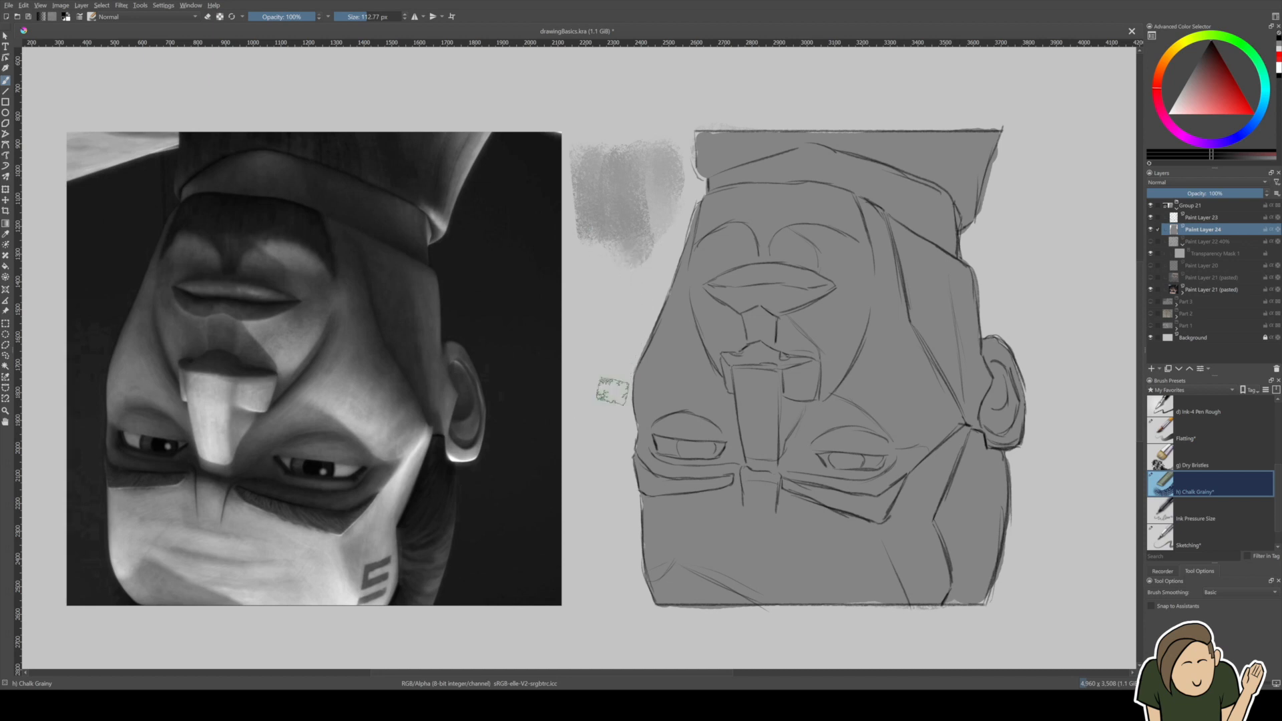
key("ctrl+z")
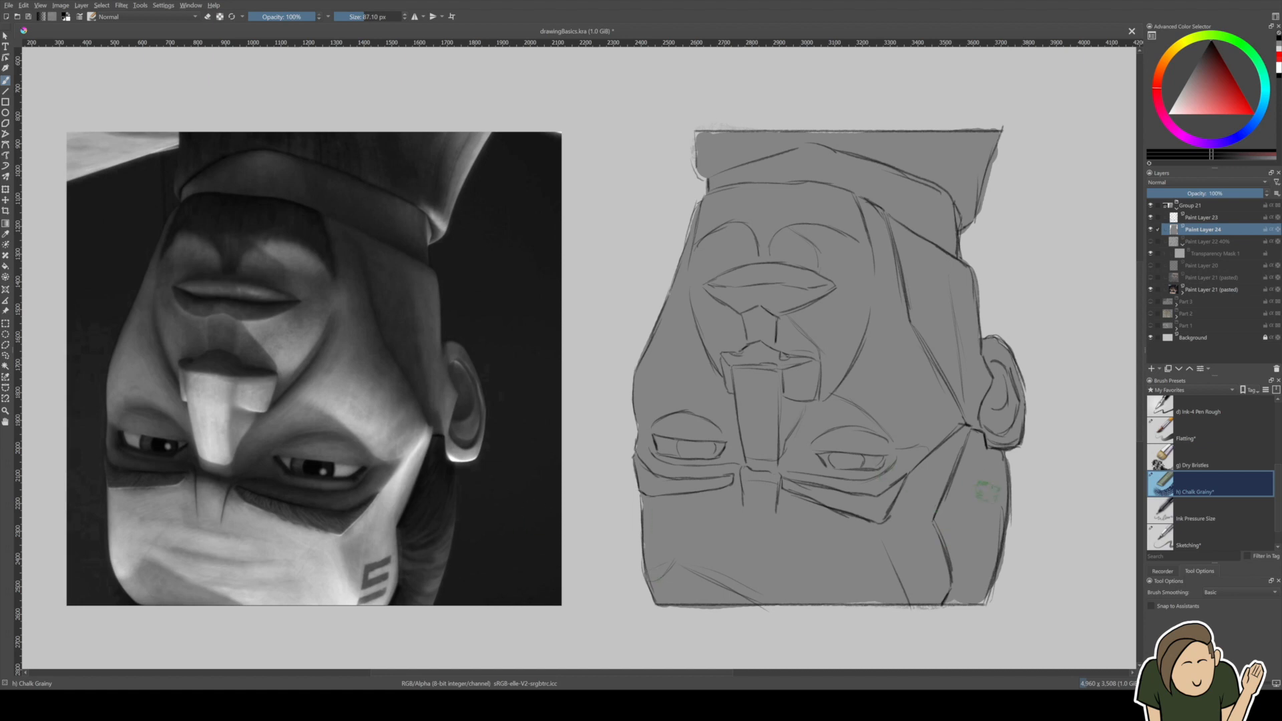
Block in the darkest shapes on Paint Layer 24 in black: hair behind the ear, nose underside, chin beard and far eye socket.
mouse_move(953, 503)
left_mouse_down()
mouse_move(968, 433)
mouse_move(947, 539)
mouse_move(940, 529)
mouse_move(950, 595)
mouse_move(979, 458)
mouse_move(960, 590)
mouse_move(987, 563)
mouse_move(983, 579)
mouse_move(998, 482)
mouse_move(987, 487)
mouse_move(983, 436)
mouse_move(990, 462)
mouse_move(975, 435)
mouse_move(953, 531)
left_mouse_up()
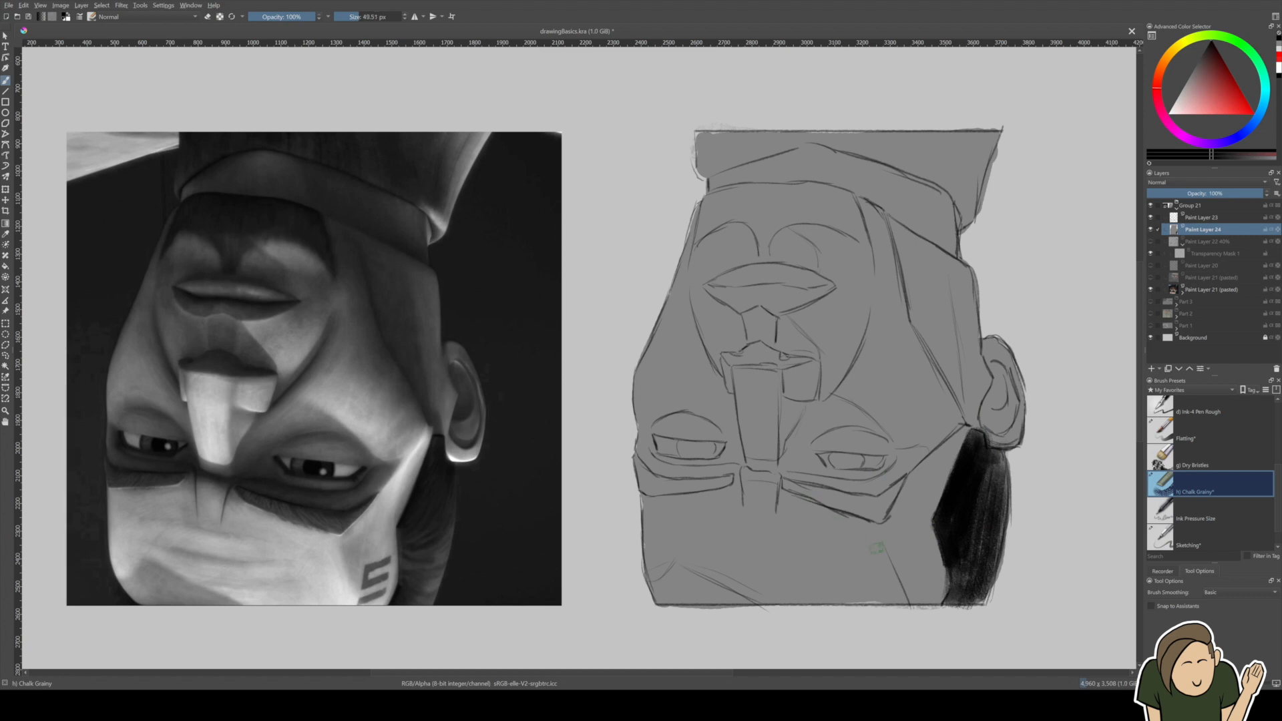
mouse_move(978, 551)
left_mouse_down()
mouse_move(954, 598)
mouse_move(954, 525)
mouse_move(952, 581)
mouse_move(953, 557)
left_mouse_up()
mouse_move(729, 358)
left_mouse_down()
mouse_move(805, 363)
mouse_move(739, 360)
mouse_move(791, 361)
mouse_move(762, 362)
left_mouse_up()
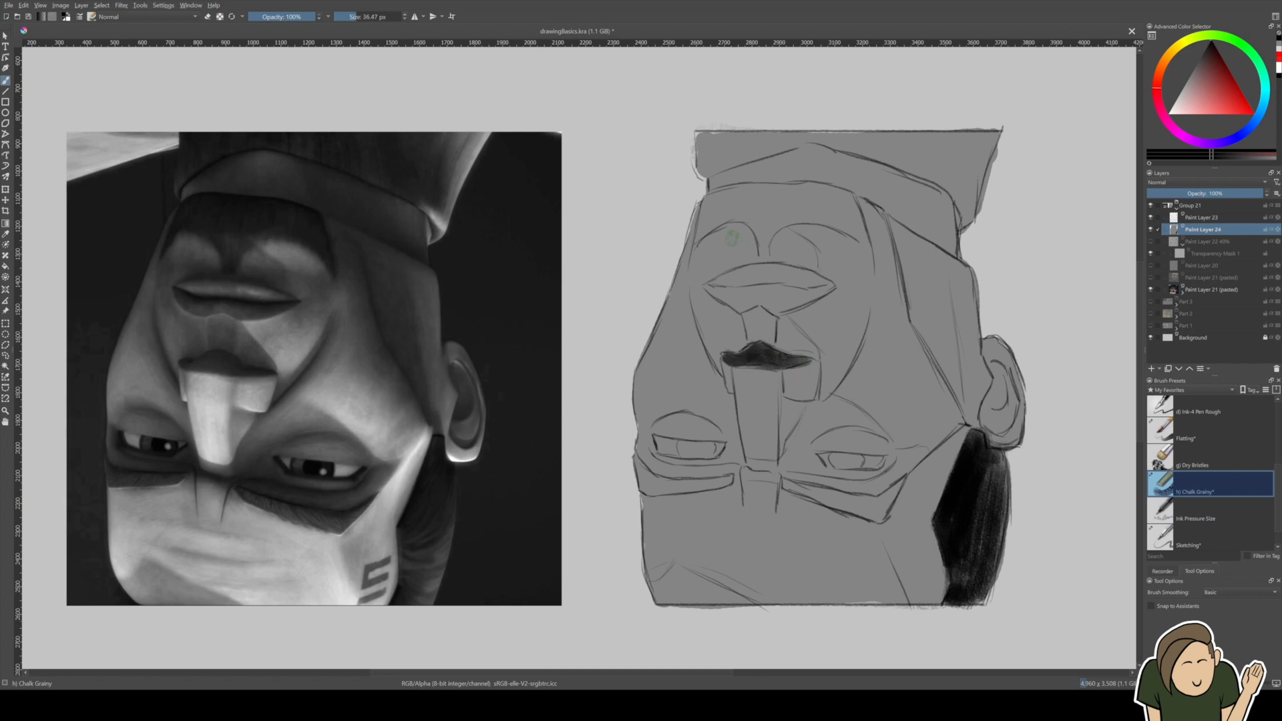
mouse_move(711, 201)
left_mouse_down()
mouse_move(698, 239)
mouse_move(742, 207)
mouse_move(711, 208)
mouse_move(705, 221)
mouse_move(713, 198)
mouse_move(829, 189)
mouse_move(863, 238)
mouse_move(791, 214)
mouse_move(762, 248)
mouse_move(769, 236)
mouse_move(726, 203)
mouse_move(721, 214)
mouse_move(808, 206)
mouse_move(712, 212)
mouse_move(834, 204)
mouse_move(738, 210)
mouse_move(763, 242)
mouse_move(768, 212)
mouse_move(849, 221)
mouse_move(825, 200)
mouse_move(773, 218)
mouse_move(716, 205)
mouse_move(850, 206)
mouse_move(764, 253)
left_mouse_up()
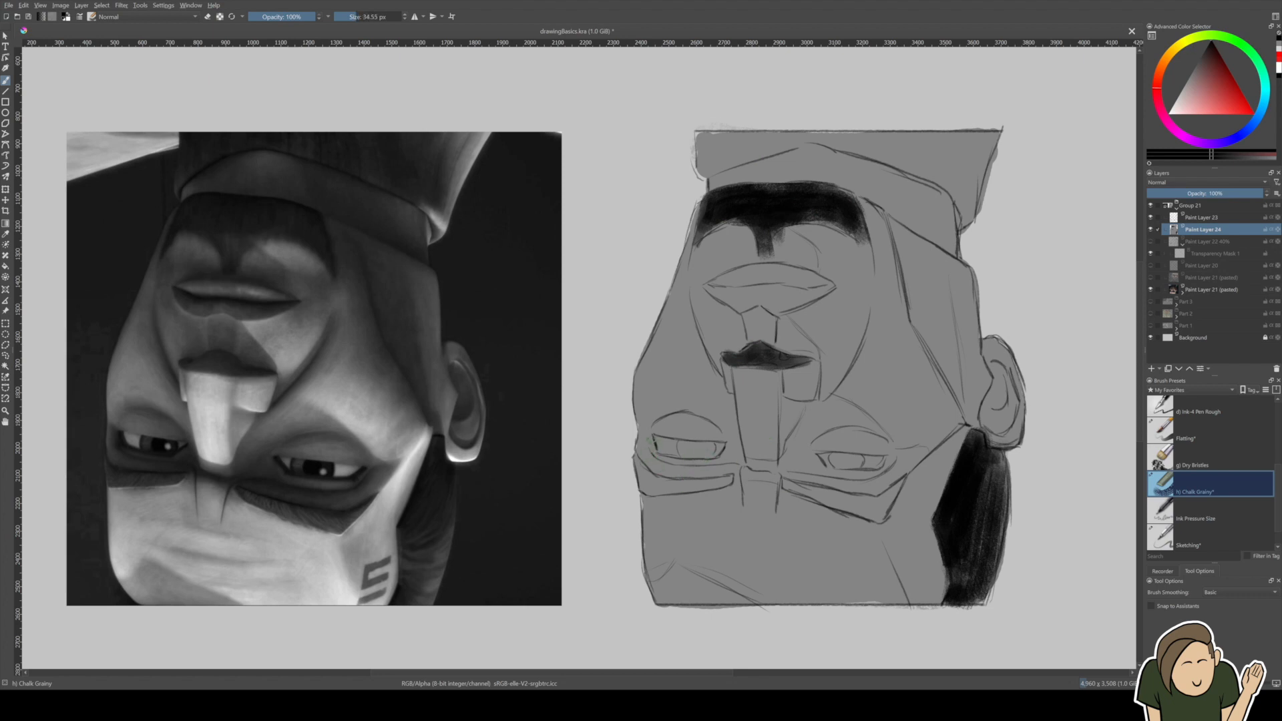
mouse_move(652, 444)
left_mouse_down()
mouse_move(671, 466)
mouse_move(688, 462)
mouse_move(655, 450)
mouse_move(735, 459)
mouse_move(679, 476)
mouse_move(644, 447)
mouse_move(669, 477)
mouse_move(632, 441)
mouse_move(695, 480)
mouse_move(660, 468)
mouse_move(738, 468)
left_mouse_up()
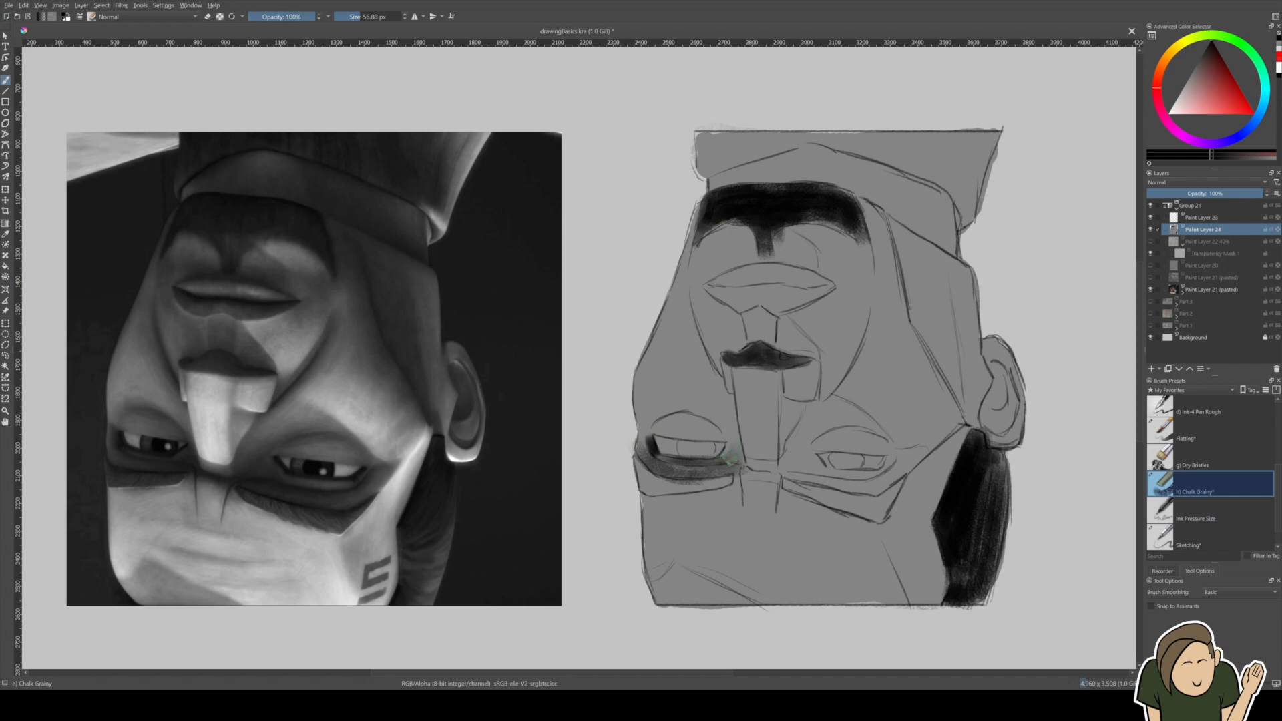
mouse_move(735, 468)
left_mouse_down()
mouse_move(649, 461)
mouse_move(674, 457)
mouse_move(652, 443)
mouse_move(646, 460)
mouse_move(676, 471)
mouse_move(652, 456)
left_mouse_up()
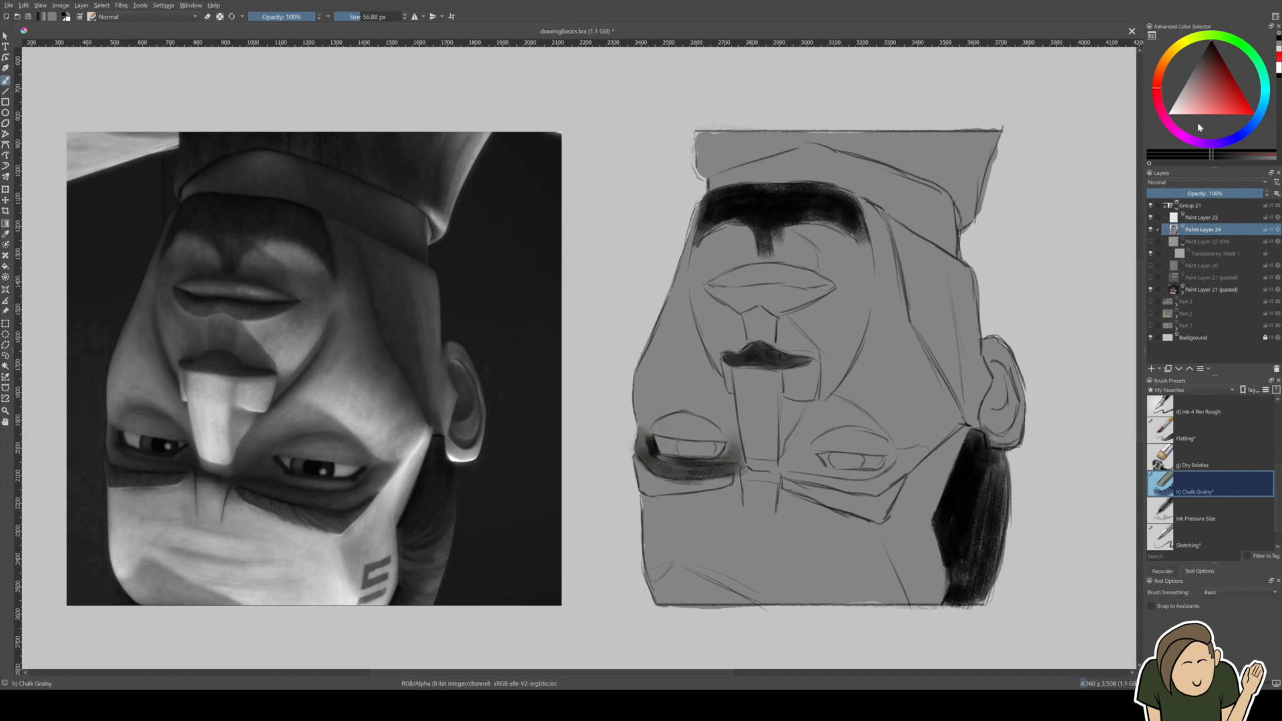
Set the painting colour to red, lock Paint Layer 23 and keep the visible Paint Layer 24 active.
left_click(1227, 110)
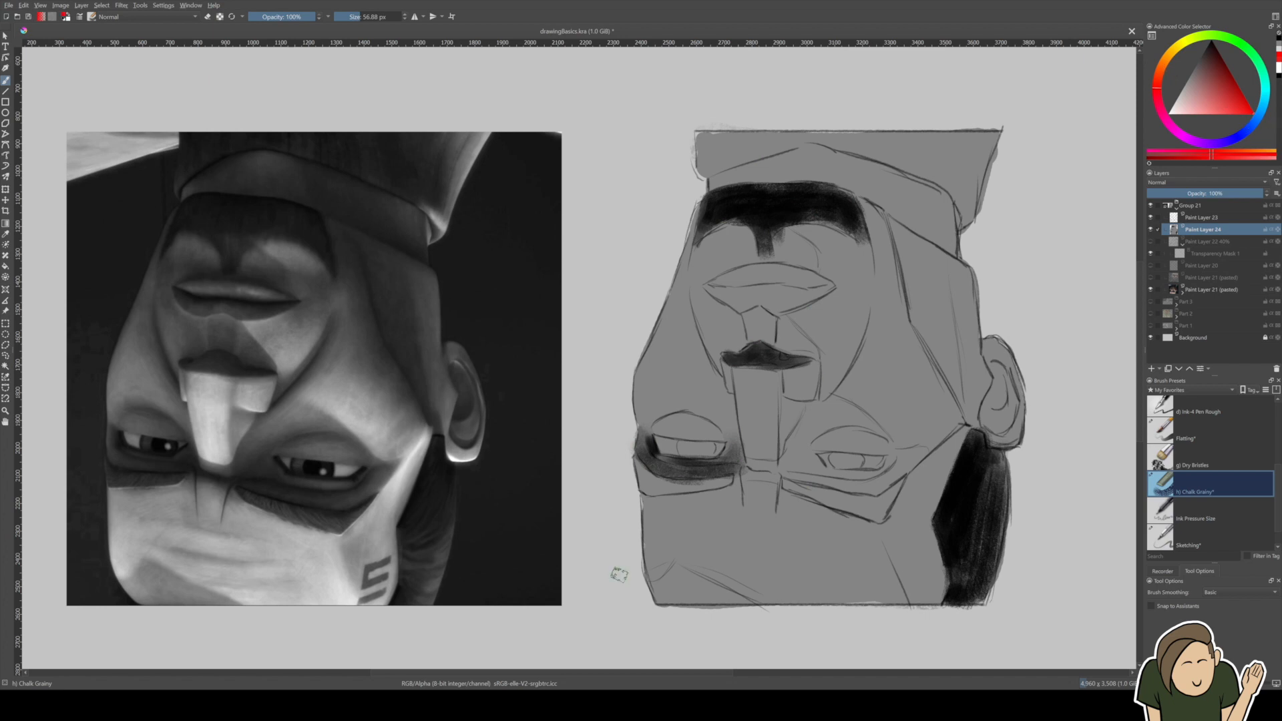
left_click(1199, 220)
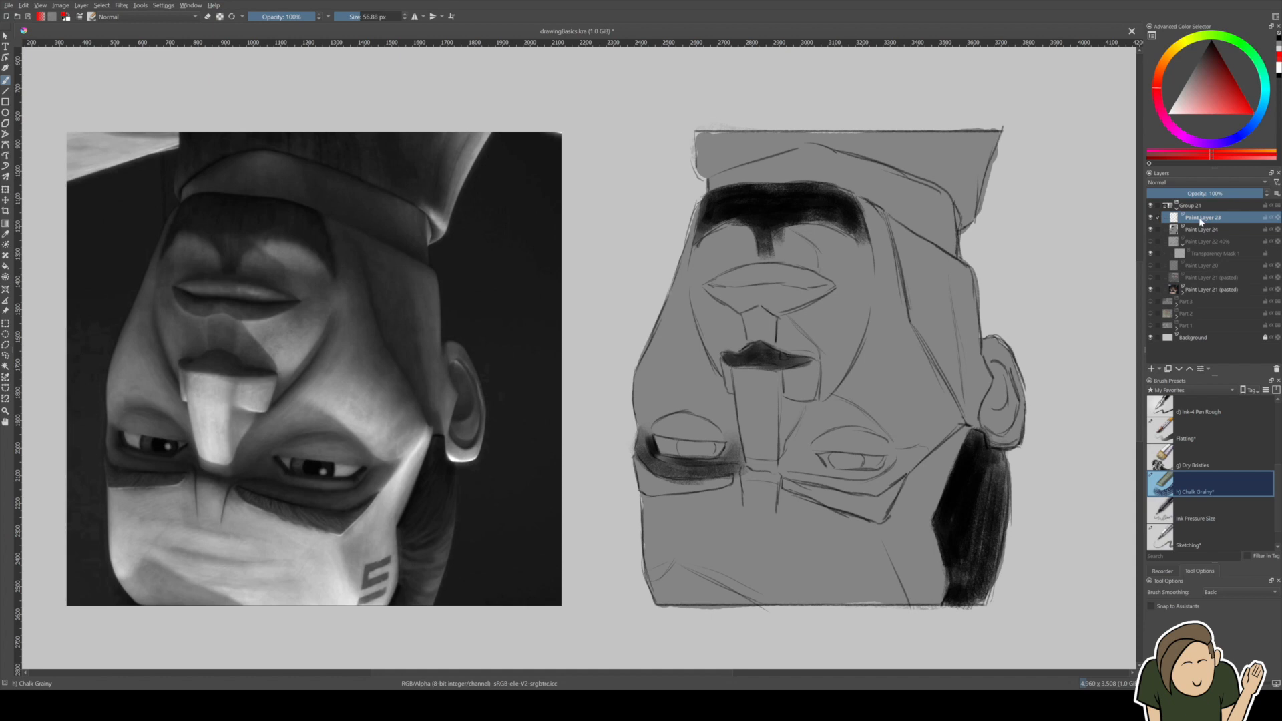
left_click(1200, 231)
left_click(1151, 230)
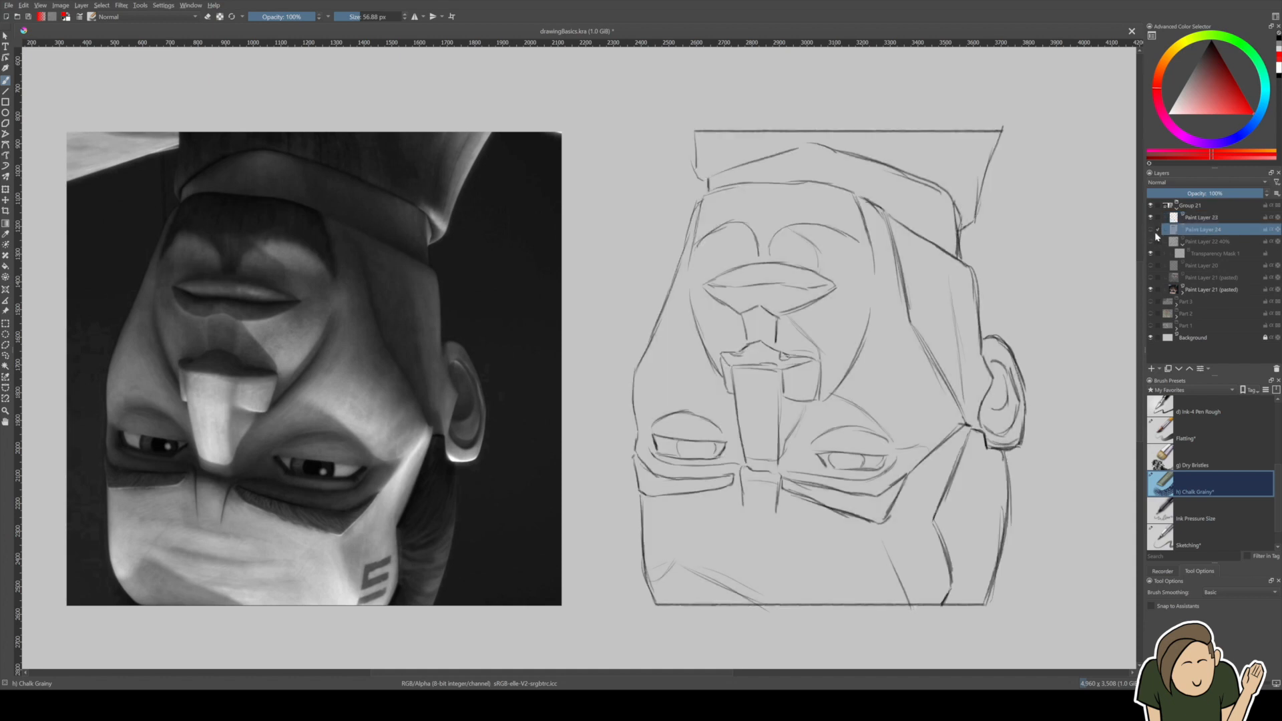
left_click(1150, 230)
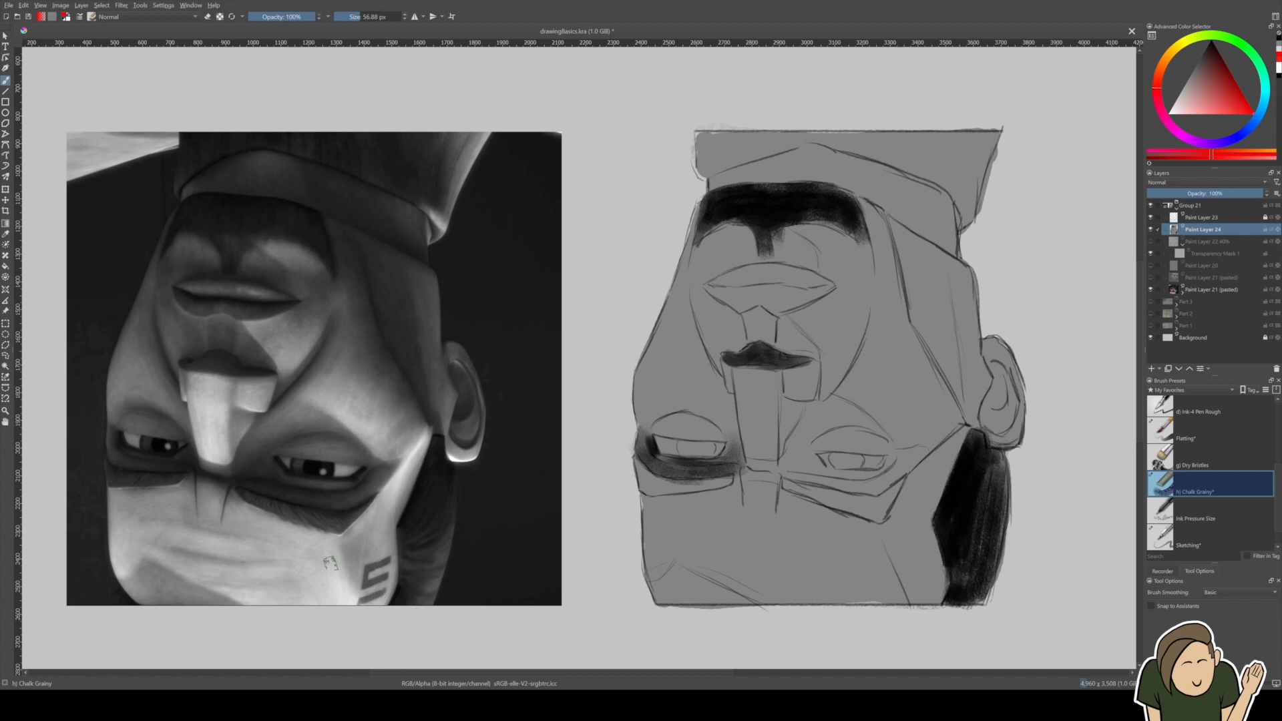
Mark the brightest highlights at the forehead, ear lobe and temple of the reference in red, and undo the marks.
mouse_move(441, 655)
left_mouse_down()
mouse_move(417, 636)
mouse_move(438, 621)
left_mouse_up()
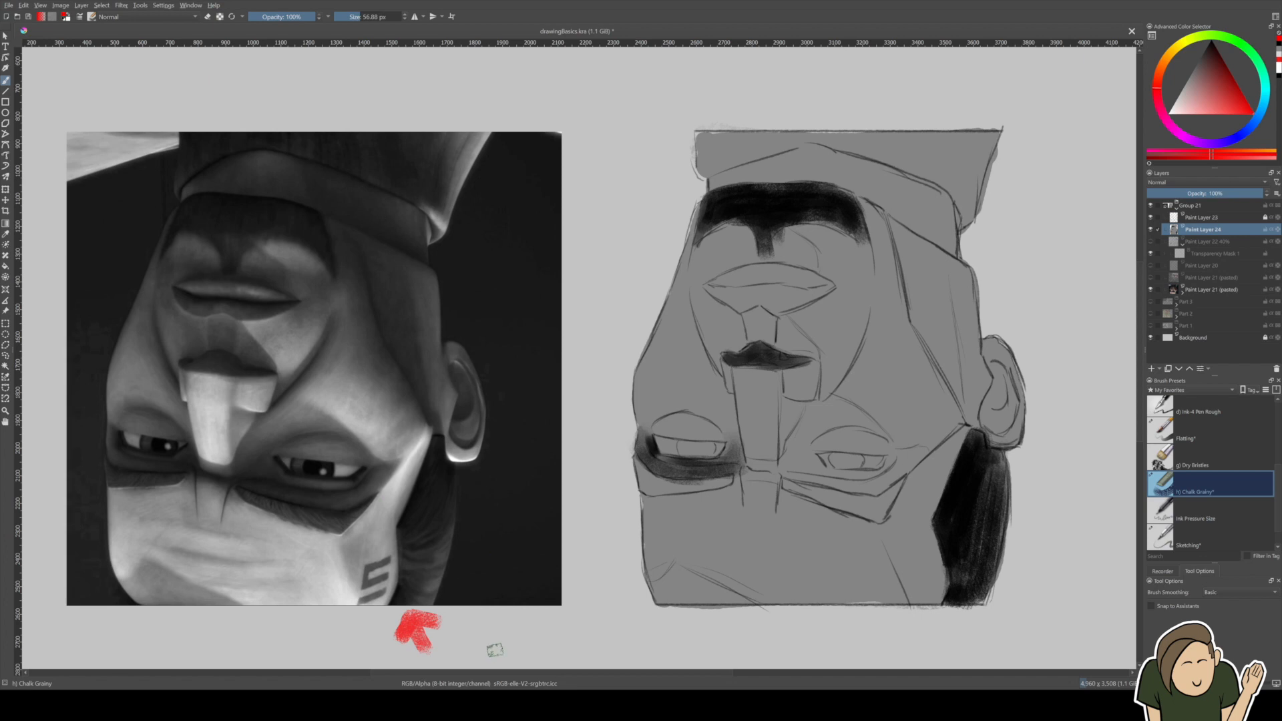
key("ctrl+z")
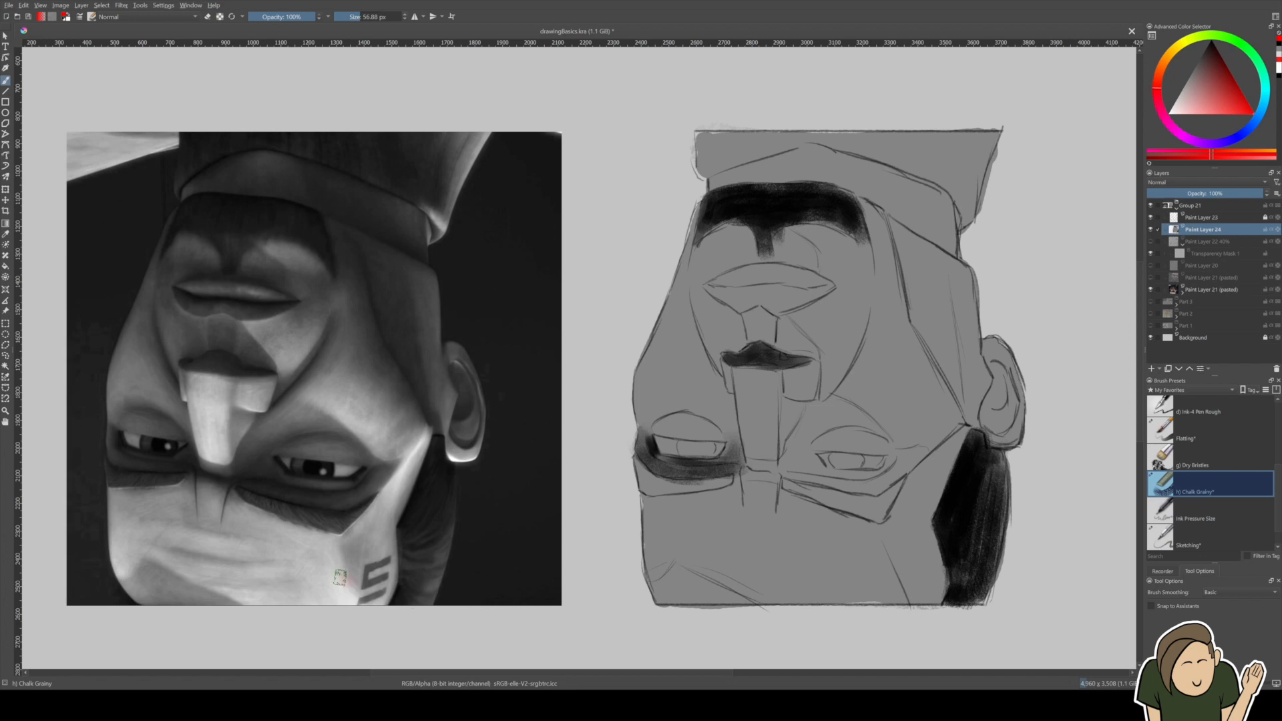
left_click_drag(342, 578, 351, 591)
mouse_move(472, 487)
left_mouse_down()
mouse_move(446, 442)
mouse_move(470, 432)
left_mouse_up()
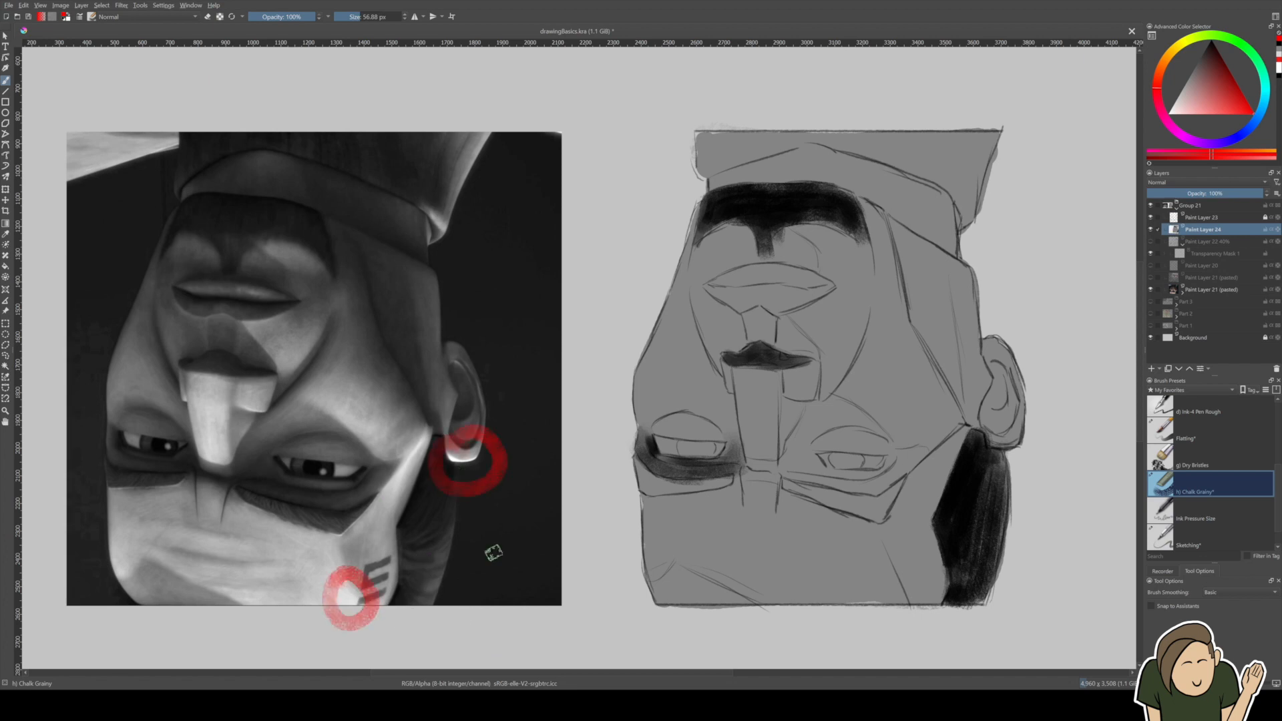
left_click_drag(368, 513, 443, 440)
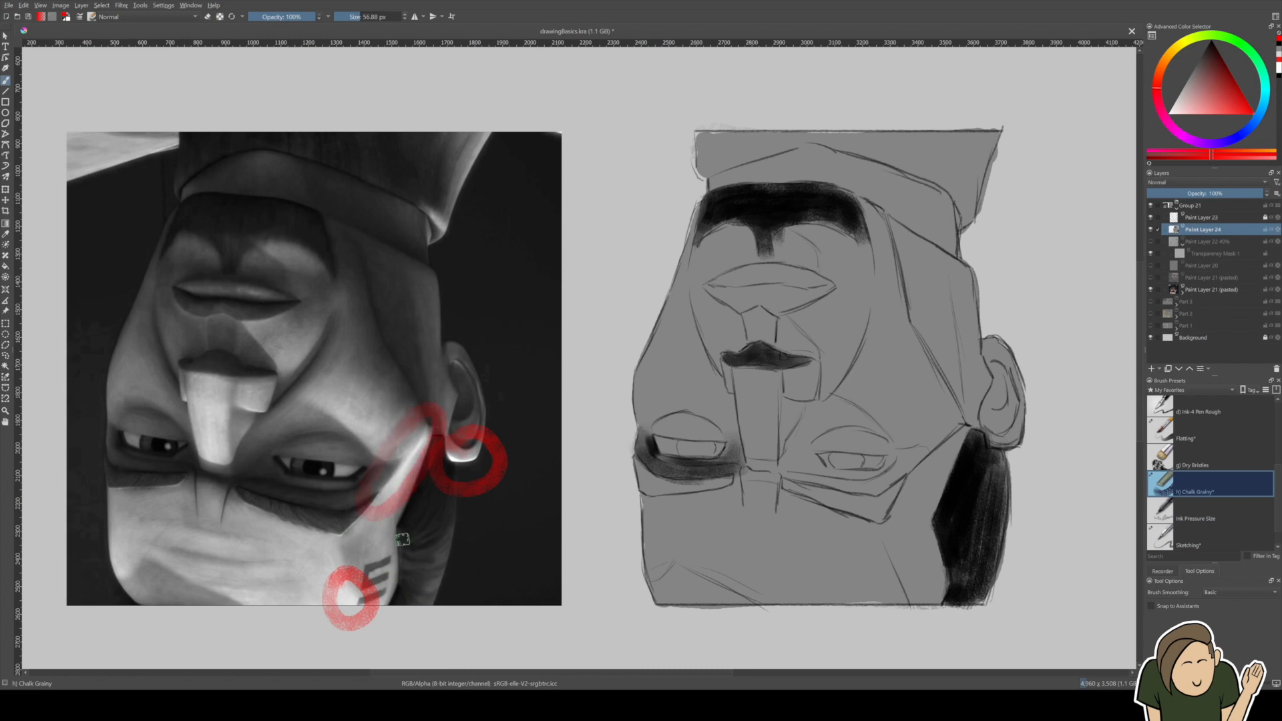
key("ctrl+z")
key("ctrl+z")
key("ctrl+z")
key("ctrl+z")
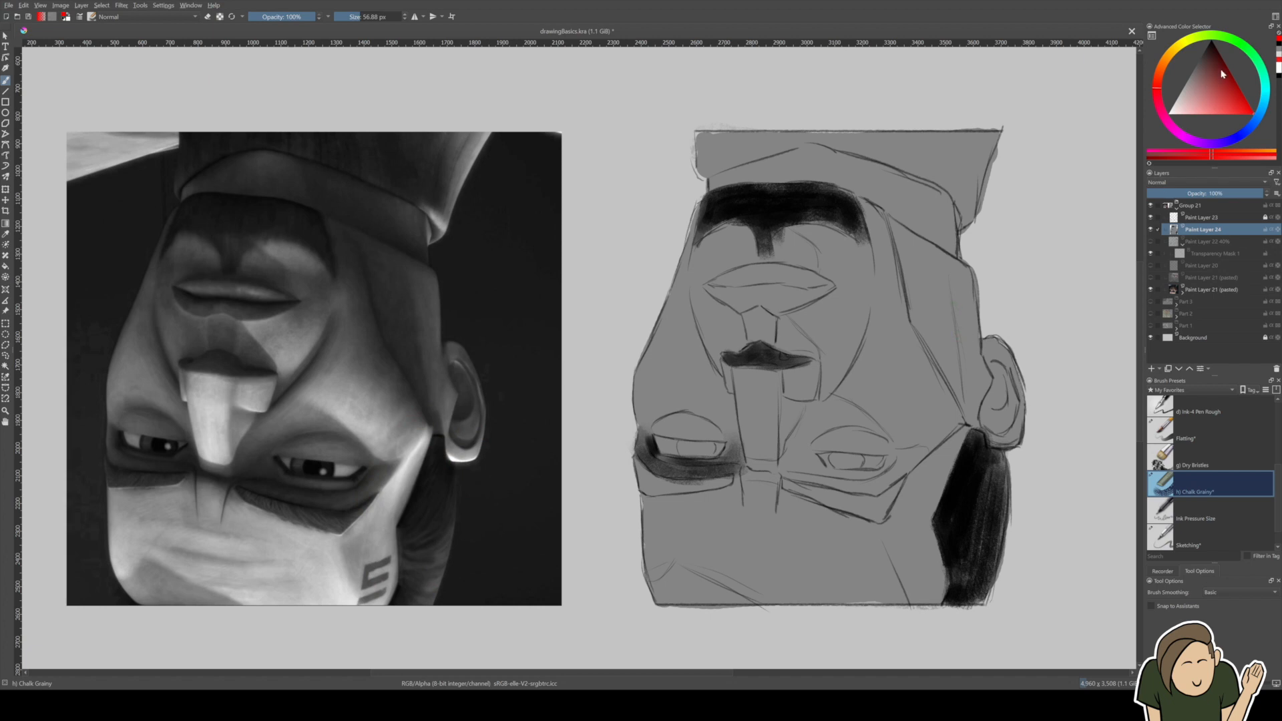
Shade both eye sockets, the nose root and the side plane of the cheek and jaw lightly in black.
left_click(1211, 42)
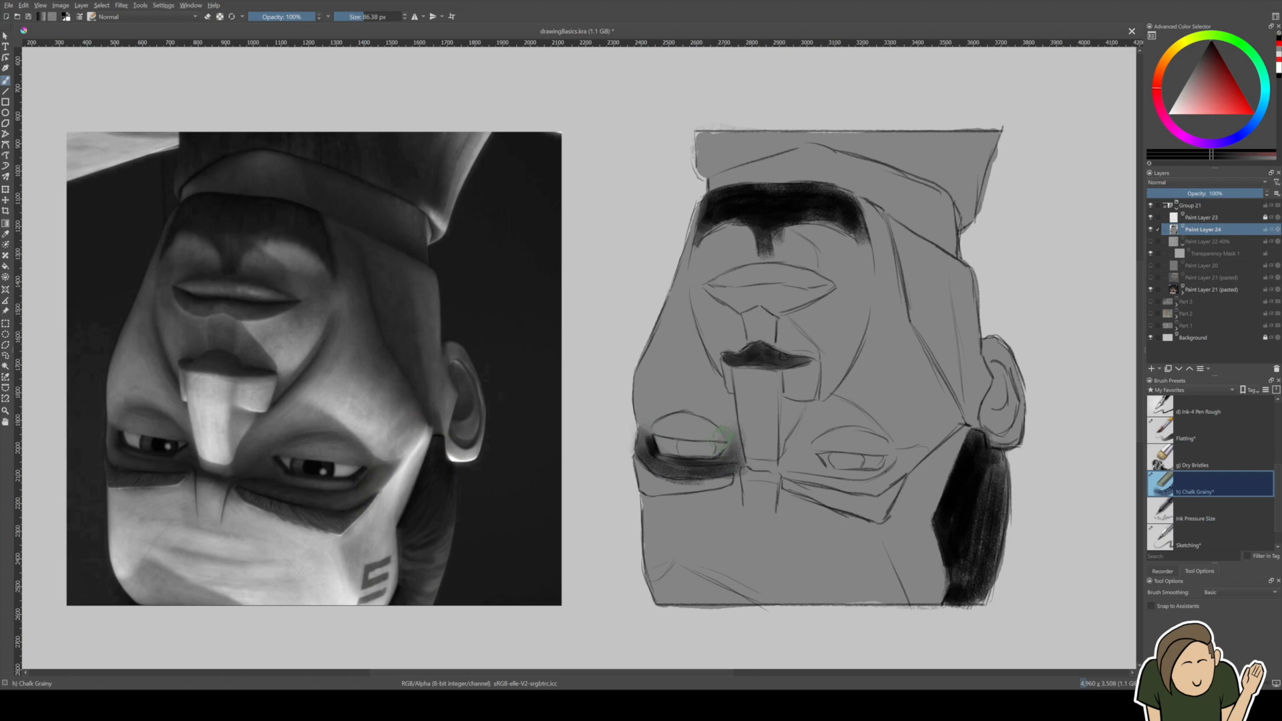
mouse_move(651, 435)
left_mouse_down()
mouse_move(701, 435)
mouse_move(649, 437)
left_mouse_up()
mouse_move(848, 446)
left_mouse_down()
mouse_move(868, 435)
mouse_move(827, 441)
mouse_move(798, 471)
mouse_move(808, 437)
left_mouse_up()
mouse_move(748, 467)
left_mouse_down()
mouse_move(847, 483)
mouse_move(821, 473)
mouse_move(904, 468)
left_mouse_up()
mouse_move(815, 422)
left_mouse_down()
mouse_move(804, 415)
mouse_move(831, 410)
mouse_move(861, 427)
mouse_move(833, 438)
left_mouse_up()
mouse_move(919, 305)
left_mouse_down()
mouse_move(906, 248)
mouse_move(956, 388)
left_mouse_up()
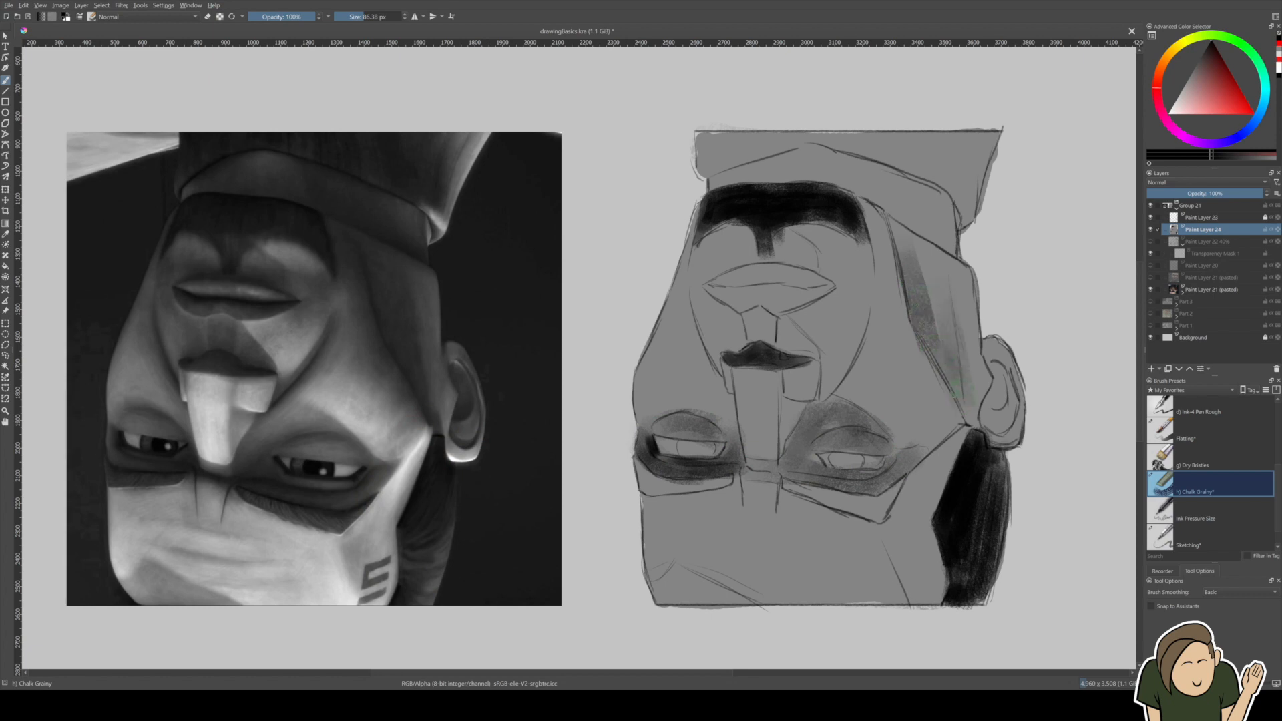
mouse_move(948, 344)
left_mouse_down()
mouse_move(902, 233)
mouse_move(951, 380)
mouse_move(933, 356)
mouse_move(947, 414)
mouse_move(916, 443)
left_mouse_up()
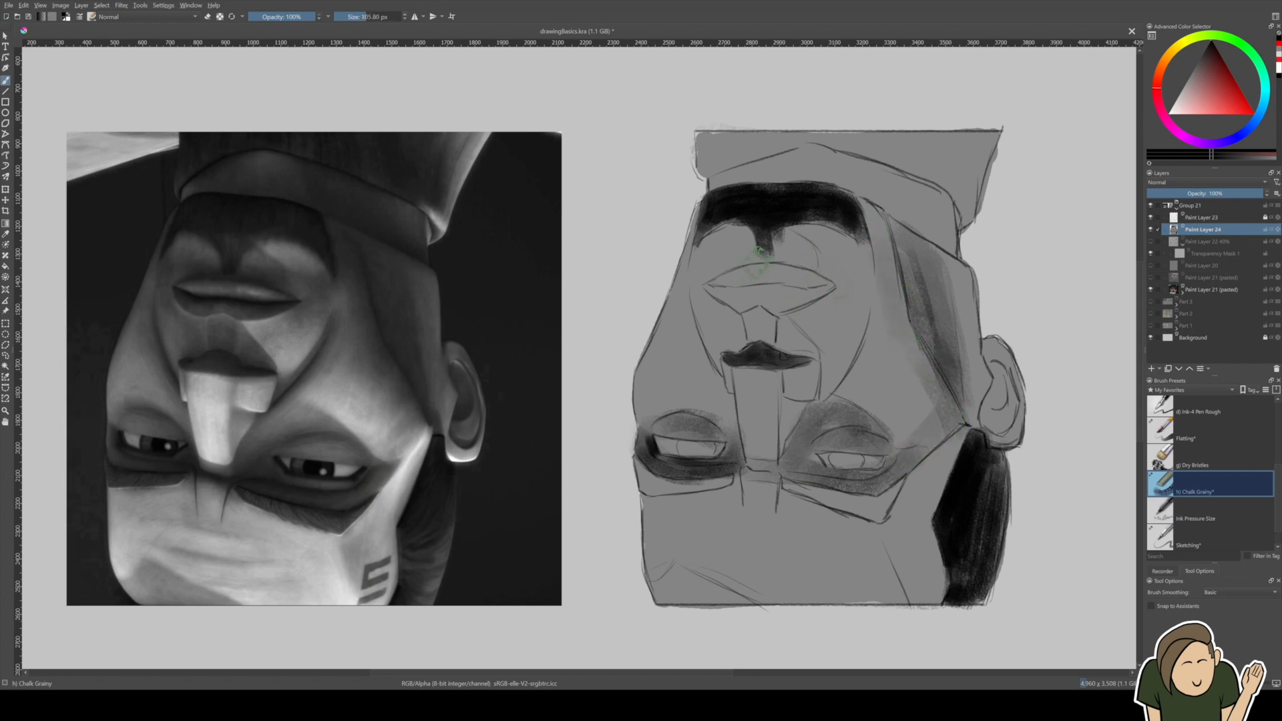
Shade the far side of the chin, the far cheek fold, the nose side, upper-lip area and lips in black.
left_click_drag(691, 230, 728, 267)
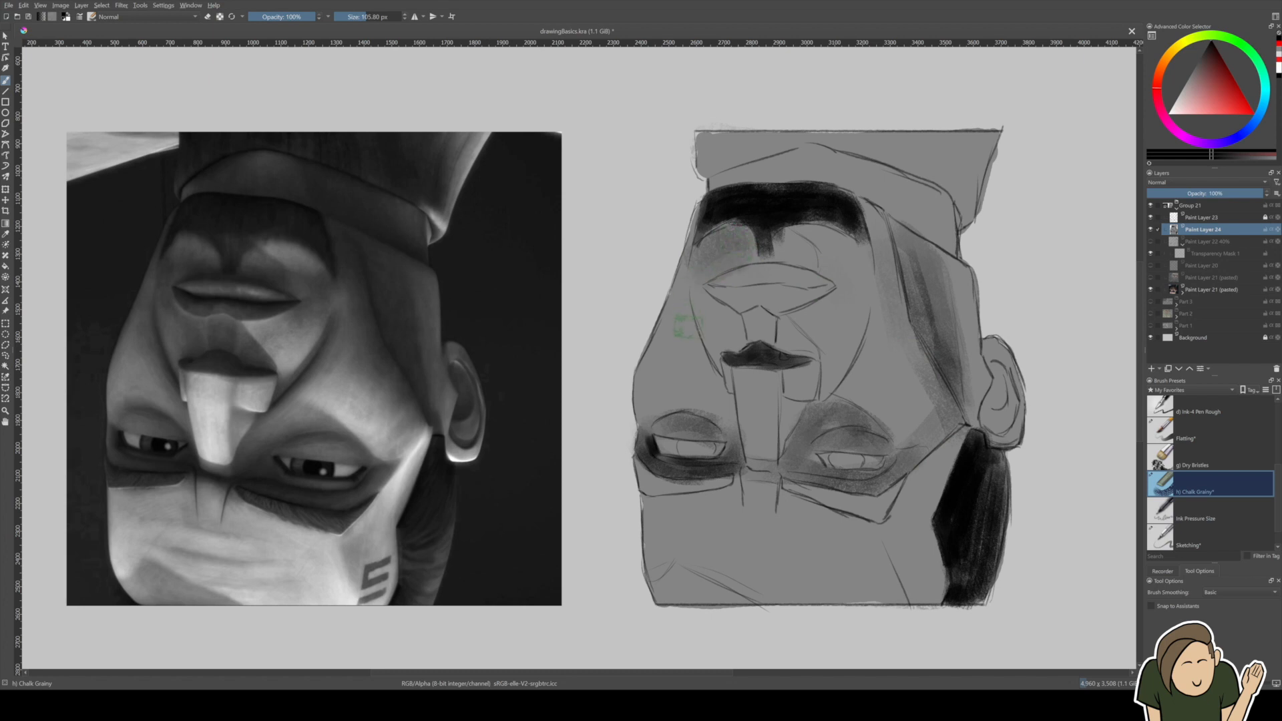
left_click_drag(690, 309, 710, 364)
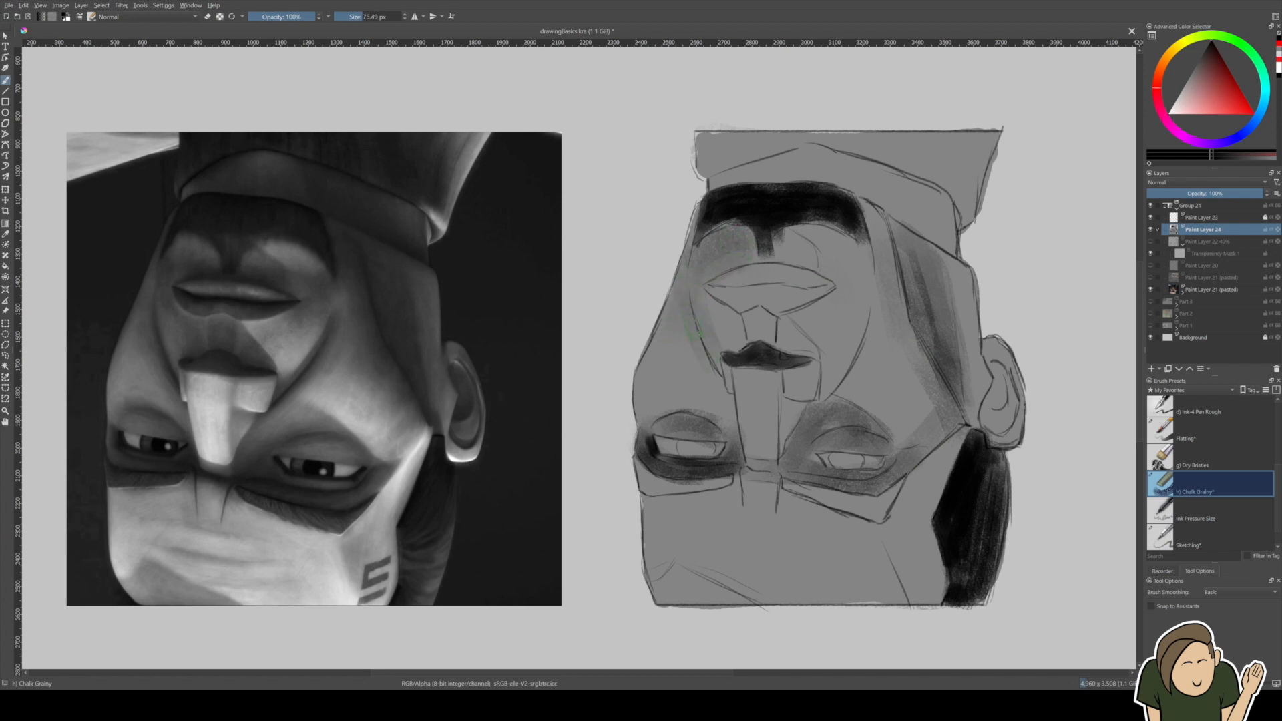
left_click_drag(698, 314, 713, 362)
left_click_drag(691, 293, 723, 392)
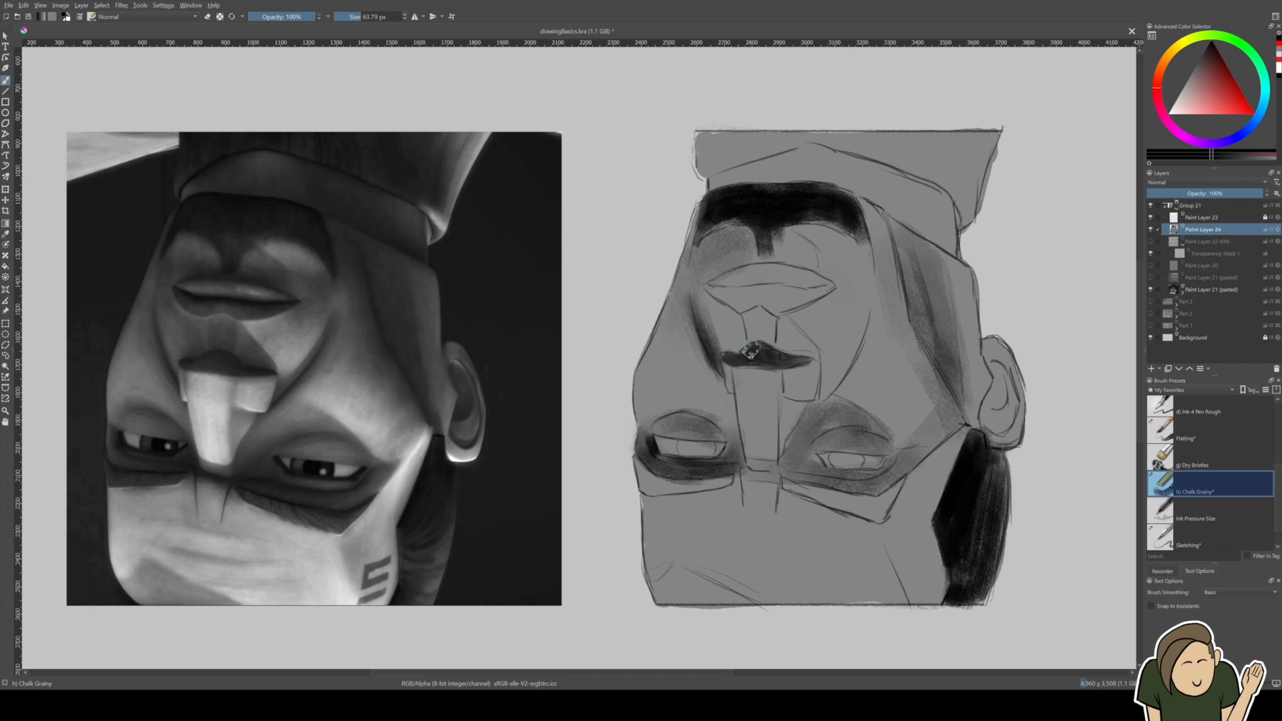
mouse_move(743, 461)
left_mouse_down()
mouse_move(793, 476)
mouse_move(821, 402)
mouse_move(792, 442)
mouse_move(827, 370)
mouse_move(813, 372)
mouse_move(783, 332)
mouse_move(810, 354)
mouse_move(712, 316)
mouse_move(731, 335)
mouse_move(732, 309)
mouse_move(754, 335)
mouse_move(765, 312)
mouse_move(794, 345)
mouse_move(743, 302)
left_mouse_up()
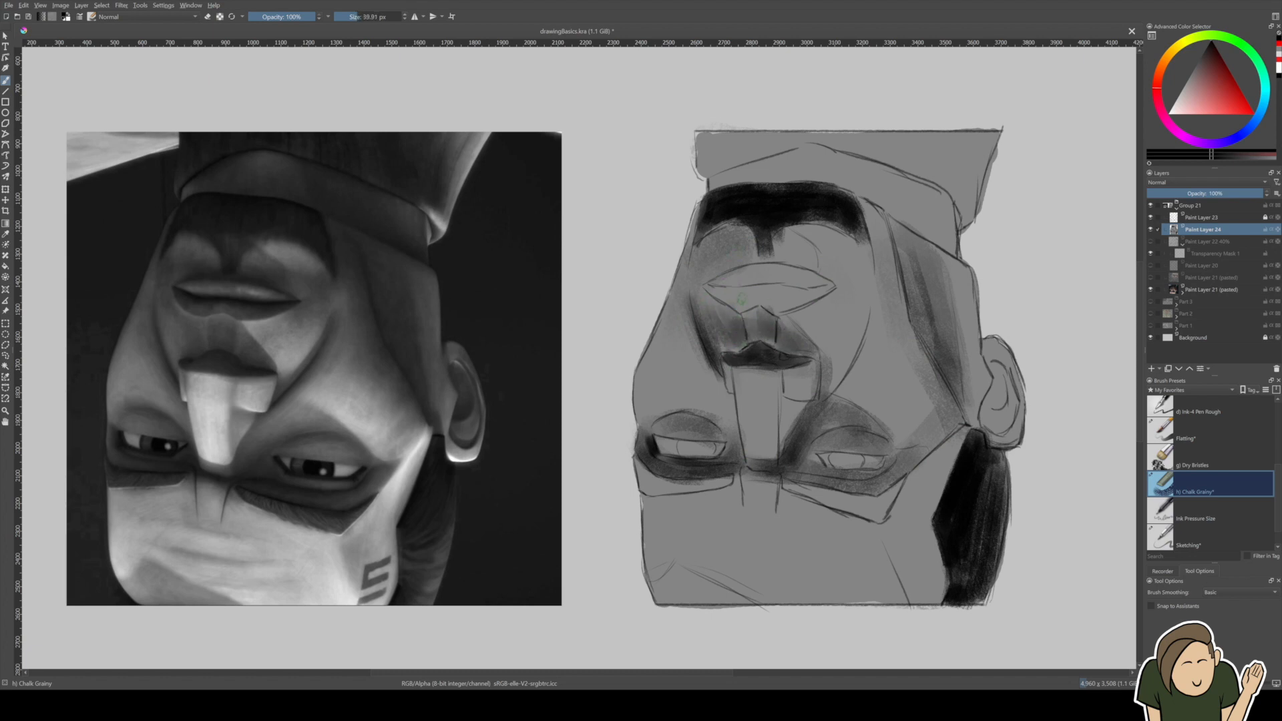
mouse_move(705, 283)
left_mouse_down()
mouse_move(813, 292)
mouse_move(743, 292)
mouse_move(745, 304)
mouse_move(718, 291)
mouse_move(737, 303)
mouse_move(726, 291)
mouse_move(798, 293)
mouse_move(716, 288)
mouse_move(799, 273)
mouse_move(721, 288)
mouse_move(815, 286)
mouse_move(721, 284)
mouse_move(782, 270)
mouse_move(748, 222)
mouse_move(790, 259)
mouse_move(803, 252)
left_mouse_up()
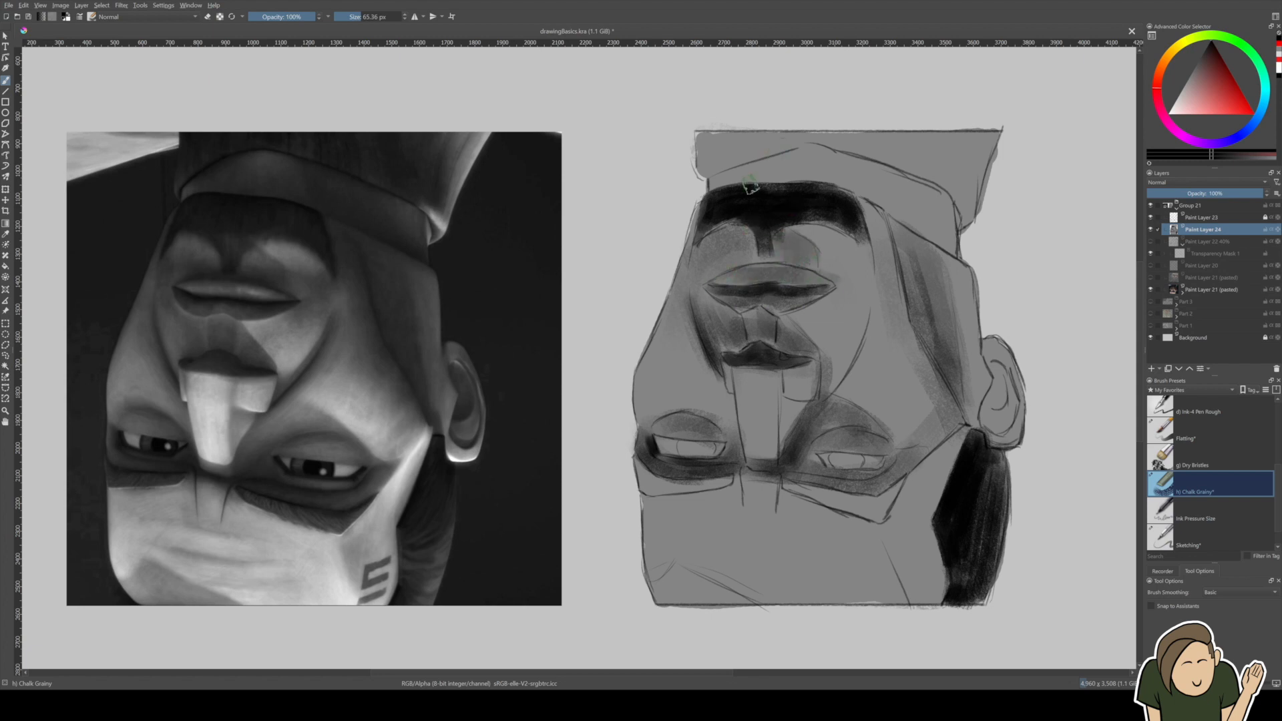
Add black shadows to the neck under the jaw, the far forehead corner, the far brow and the inner ear.
mouse_move(721, 175)
left_mouse_down()
mouse_move(811, 157)
mouse_move(915, 197)
mouse_move(861, 167)
mouse_move(917, 234)
mouse_move(888, 190)
mouse_move(948, 243)
mouse_move(935, 200)
mouse_move(905, 215)
mouse_move(875, 184)
mouse_move(945, 265)
left_mouse_up()
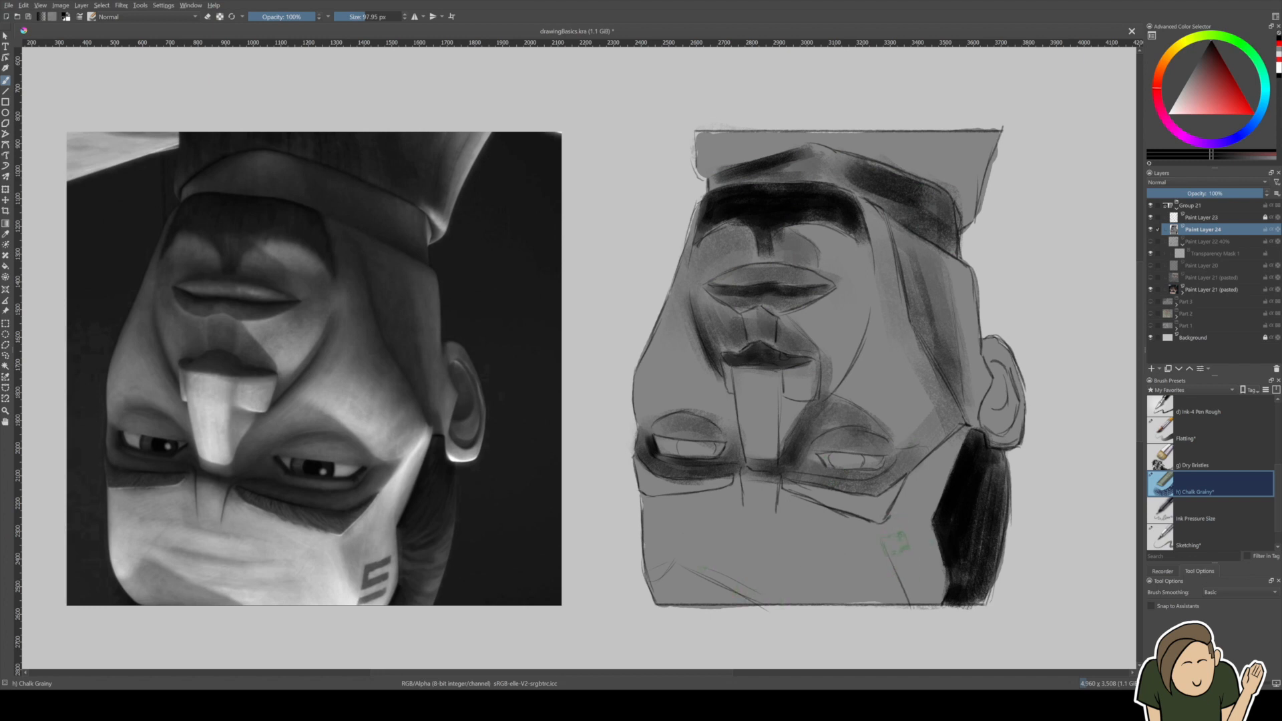
left_click_drag(673, 583, 710, 600)
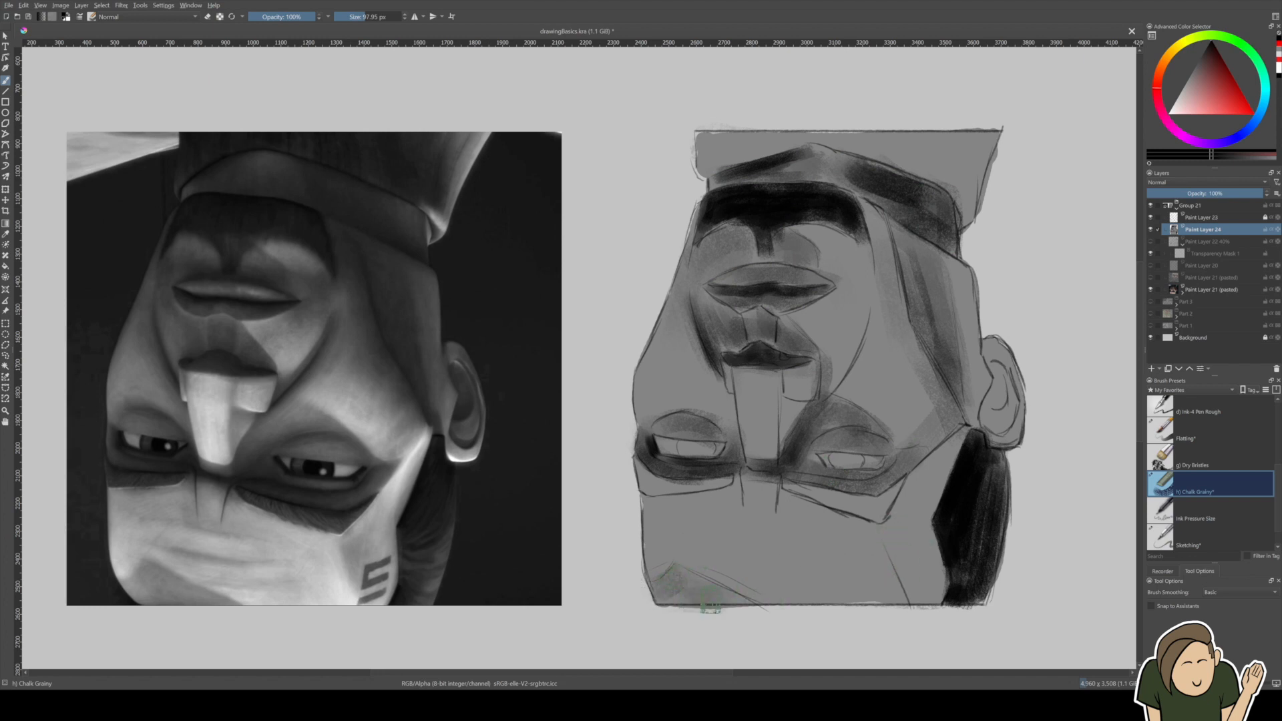
mouse_move(642, 472)
left_mouse_down()
mouse_move(657, 466)
mouse_move(660, 431)
left_mouse_up()
mouse_move(978, 378)
left_mouse_down()
mouse_move(995, 397)
mouse_move(998, 374)
mouse_move(991, 393)
left_mouse_up()
Set the painting colour to white and paint highlights on the nose bridge, beside the mouth and on the chin.
left_click(1192, 107)
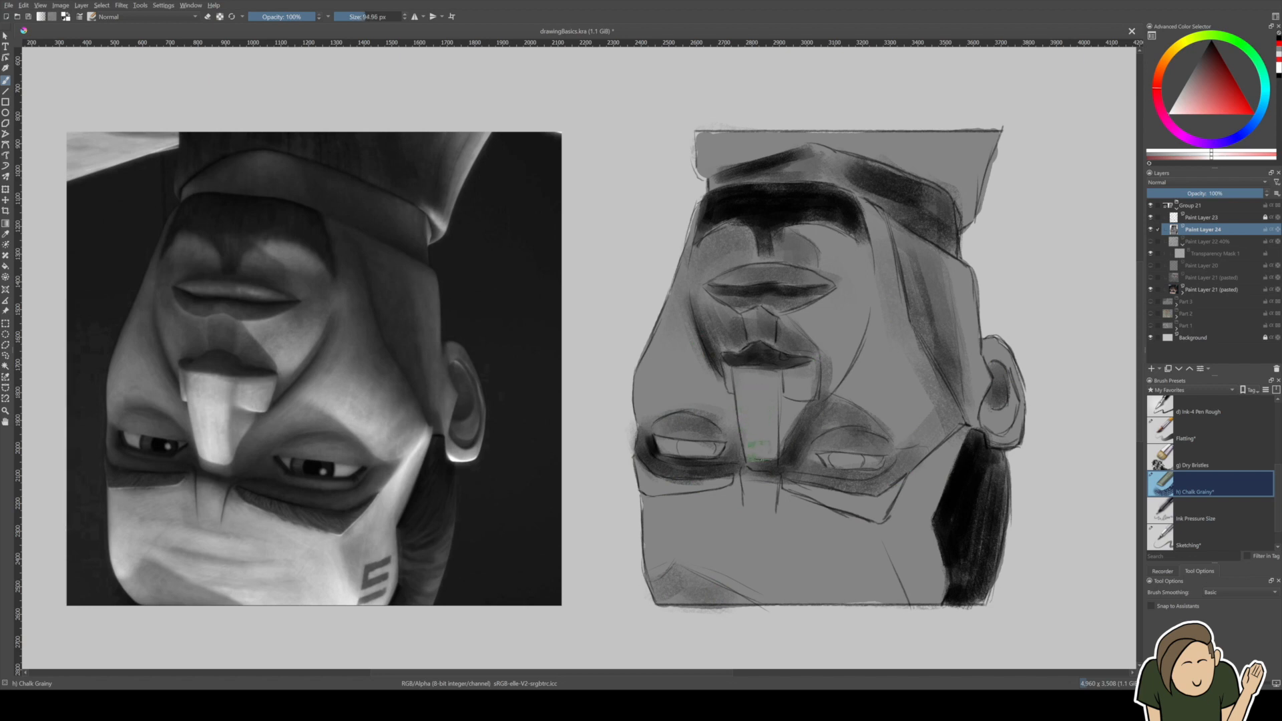
mouse_move(750, 422)
left_mouse_down()
mouse_move(751, 444)
mouse_move(754, 401)
mouse_move(765, 440)
mouse_move(755, 381)
mouse_move(753, 438)
mouse_move(767, 457)
mouse_move(755, 399)
mouse_move(800, 384)
mouse_move(791, 366)
mouse_move(804, 414)
mouse_move(789, 437)
mouse_move(801, 411)
mouse_move(786, 411)
left_mouse_up()
mouse_move(810, 319)
left_mouse_down()
mouse_move(836, 349)
mouse_move(827, 306)
mouse_move(843, 298)
mouse_move(842, 352)
mouse_move(841, 316)
mouse_move(823, 314)
mouse_move(846, 308)
mouse_move(803, 318)
mouse_move(825, 337)
mouse_move(852, 317)
mouse_move(837, 364)
mouse_move(846, 304)
mouse_move(836, 367)
mouse_move(830, 311)
mouse_move(849, 293)
mouse_move(831, 324)
left_mouse_up()
mouse_move(834, 238)
left_mouse_down()
mouse_move(827, 247)
mouse_move(848, 254)
mouse_move(811, 233)
left_mouse_up()
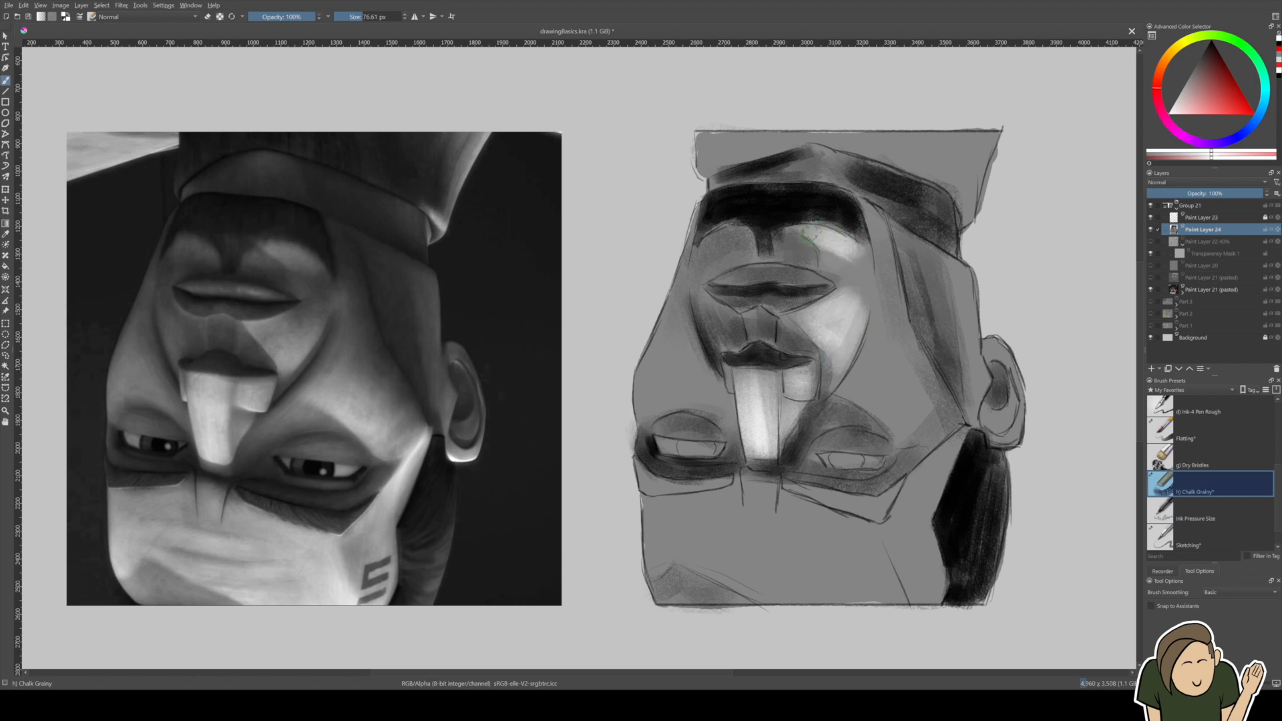
Add white highlights to the neck edge, the ear lobe and the back edge of the jaw.
mouse_move(947, 221)
left_mouse_down("shift")
mouse_move(936, 213)
mouse_move(951, 224)
left_mouse_up("shift")
left_click_drag(1016, 445, 984, 435)
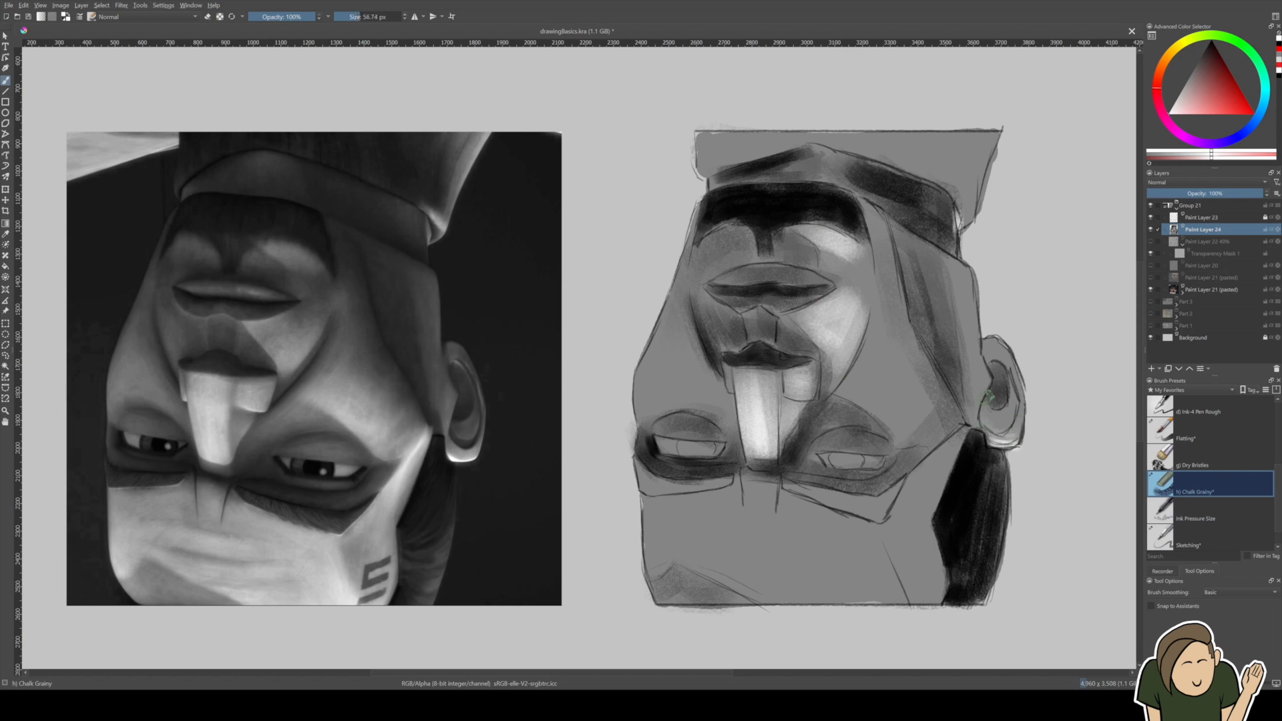
left_click_drag(975, 267, 977, 366)
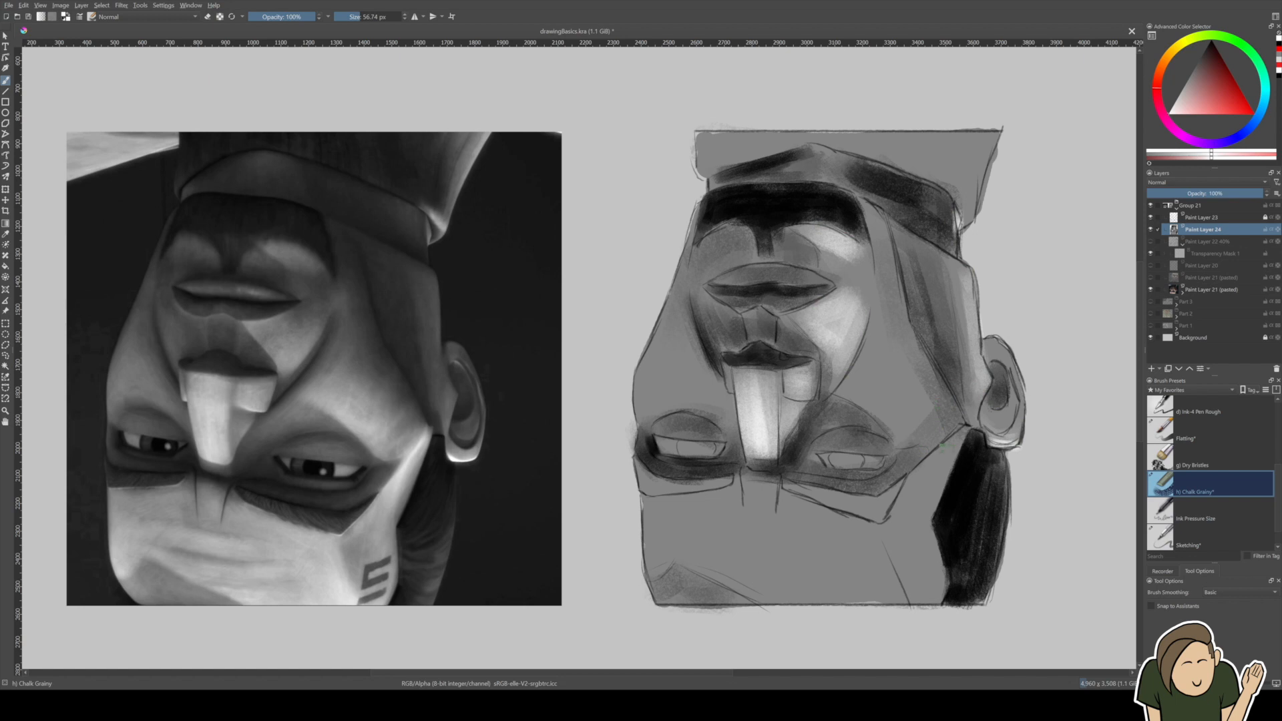
Paint white highlights along the temple between the near brow and the hair, extending onto the forehead's side.
mouse_move(435, 431)
left_mouse_down()
mouse_move(354, 544)
mouse_move(368, 534)
left_mouse_up()
key("ctrl+z")
mouse_move(888, 524)
left_mouse_down()
mouse_move(959, 433)
mouse_move(896, 511)
left_mouse_up()
mouse_move(965, 432)
left_mouse_down()
mouse_move(896, 541)
mouse_move(943, 461)
mouse_move(897, 534)
mouse_move(895, 517)
mouse_move(949, 455)
mouse_move(891, 554)
mouse_move(925, 594)
mouse_move(950, 593)
left_mouse_up()
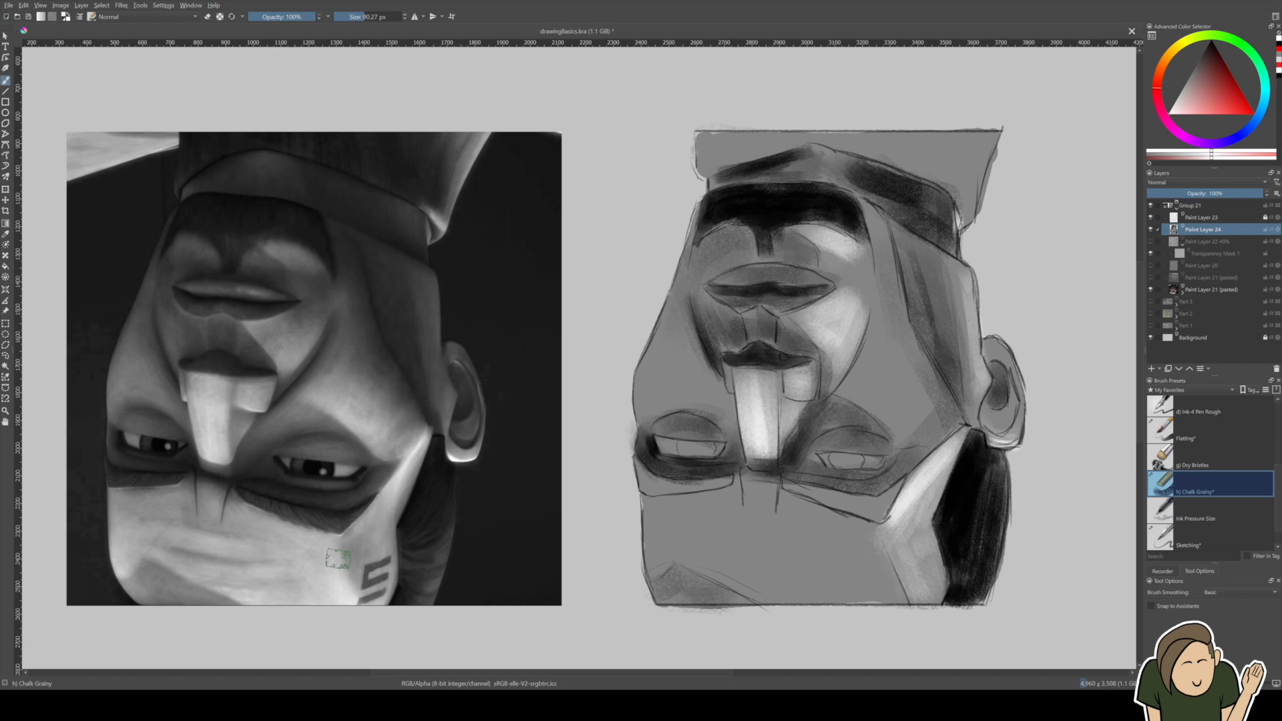
Outline the forehead and temple light shapes on the reference in white, and undo the marks.
mouse_move(395, 485)
left_mouse_down("shift")
mouse_move(386, 480)
mouse_move(435, 427)
mouse_move(377, 504)
mouse_move(340, 591)
mouse_move(181, 561)
mouse_move(107, 524)
mouse_move(194, 473)
mouse_move(314, 528)
mouse_move(329, 569)
left_mouse_up("shift")
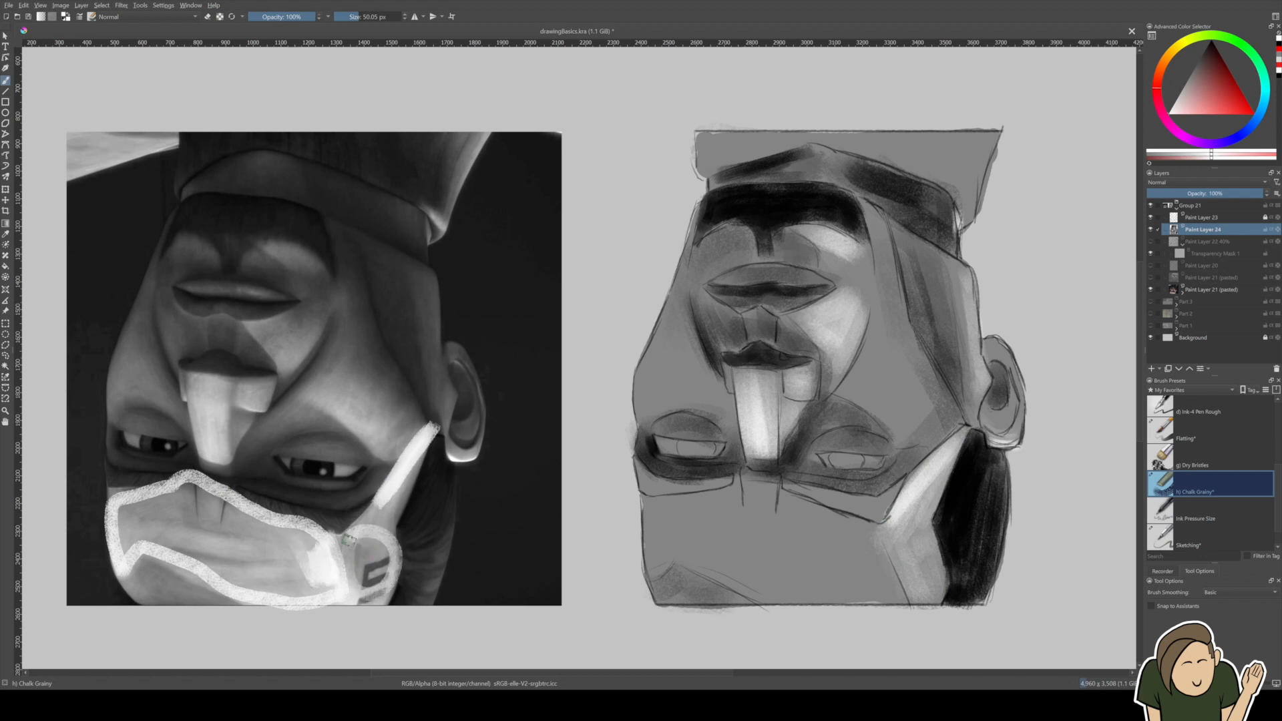
key("ctrl+z")
key("ctrl+z")
key("ctrl+z")
key("ctrl+z")
Block in the forehead and the near cheekbone with broad white chalk strokes.
mouse_move(652, 546)
left_mouse_down("shift")
mouse_move(669, 545)
mouse_move(662, 556)
mouse_move(655, 513)
mouse_move(735, 510)
mouse_move(651, 560)
mouse_move(749, 578)
mouse_move(698, 534)
mouse_move(718, 487)
mouse_move(852, 533)
mouse_move(888, 594)
mouse_move(845, 554)
mouse_move(805, 577)
mouse_move(751, 551)
mouse_move(801, 601)
mouse_move(873, 573)
mouse_move(721, 561)
mouse_move(717, 521)
mouse_move(659, 528)
mouse_move(740, 501)
mouse_move(794, 534)
mouse_move(801, 518)
mouse_move(863, 562)
mouse_move(877, 557)
mouse_move(842, 555)
left_mouse_up("shift")
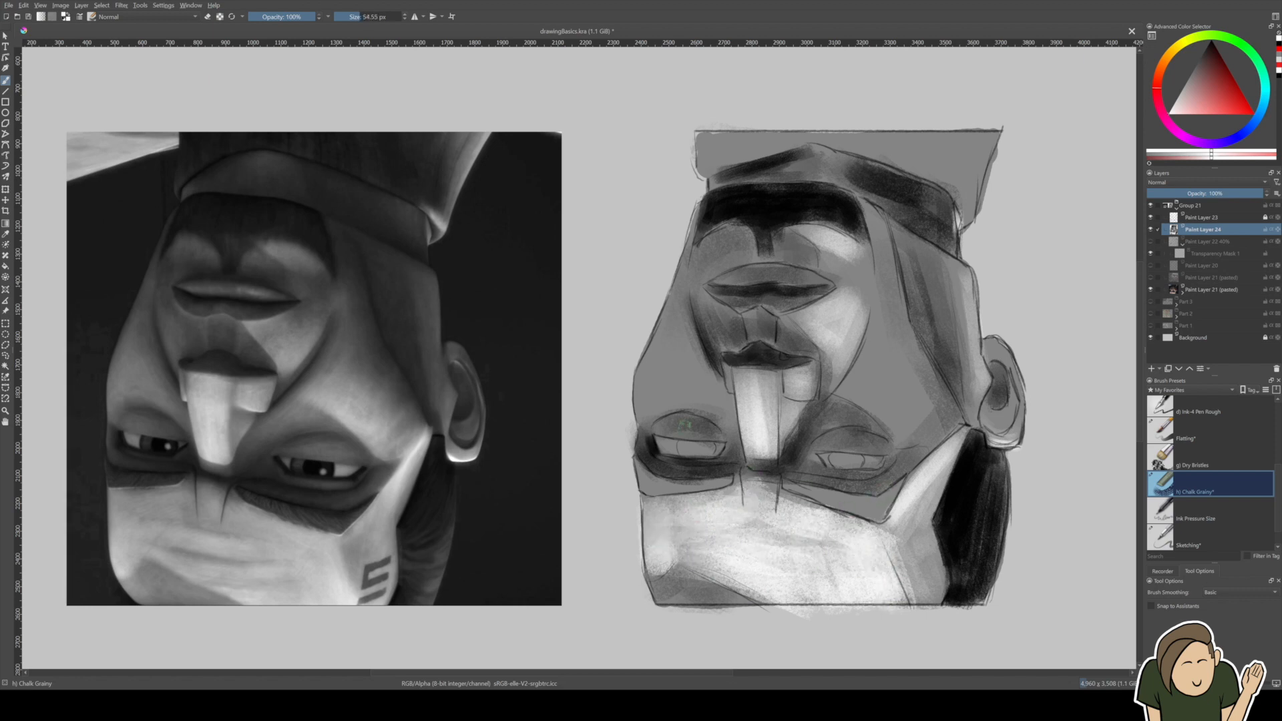
mouse_move(845, 394)
left_mouse_down()
mouse_move(885, 425)
mouse_move(860, 391)
mouse_move(904, 418)
mouse_move(910, 435)
mouse_move(922, 428)
mouse_move(903, 426)
mouse_move(865, 377)
mouse_move(840, 384)
mouse_move(872, 349)
mouse_move(875, 400)
mouse_move(895, 372)
mouse_move(903, 405)
mouse_move(929, 391)
mouse_move(908, 413)
mouse_move(880, 363)
mouse_move(859, 388)
mouse_move(851, 372)
mouse_move(881, 331)
mouse_move(924, 431)
mouse_move(850, 377)
mouse_move(885, 407)
mouse_move(861, 434)
left_mouse_up()
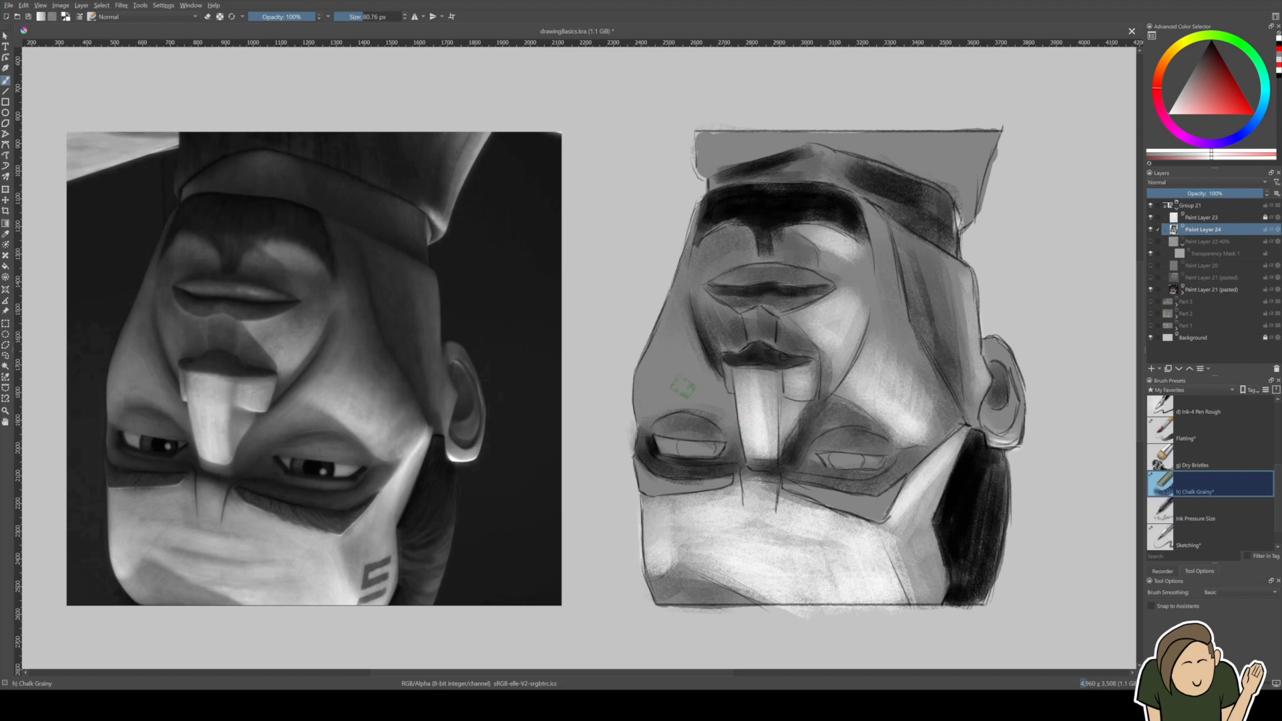
Try a round white highlight on the far cheek, and undo it.
mouse_move(660, 387)
left_mouse_down()
mouse_move(664, 371)
mouse_move(676, 382)
left_mouse_up()
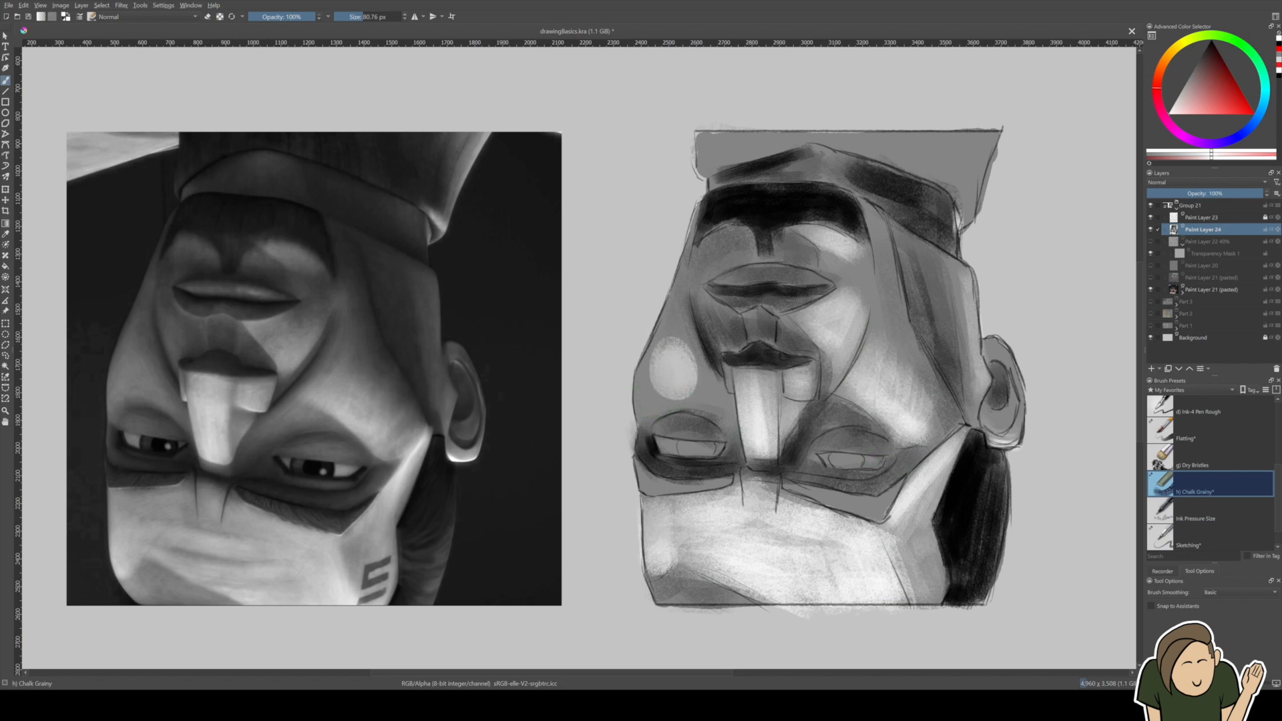
key("ctrl+z")
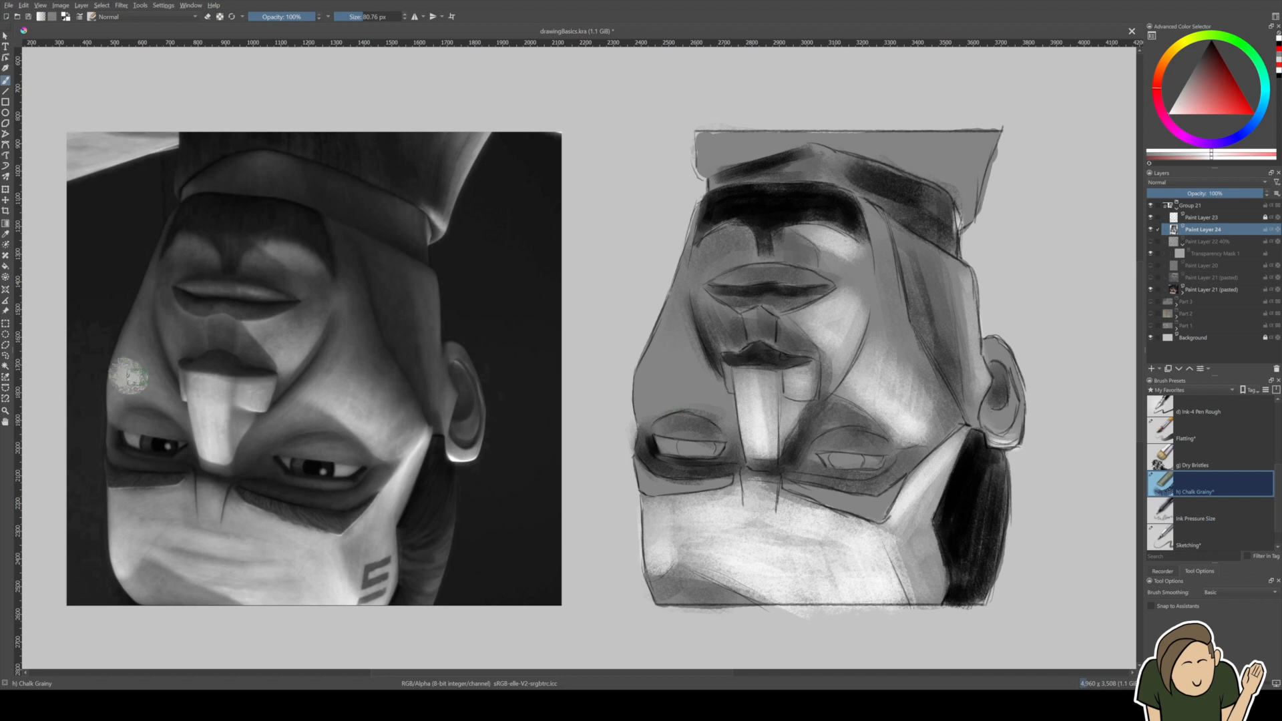
left_click_drag(669, 373, 664, 374)
key("ctrl+z")
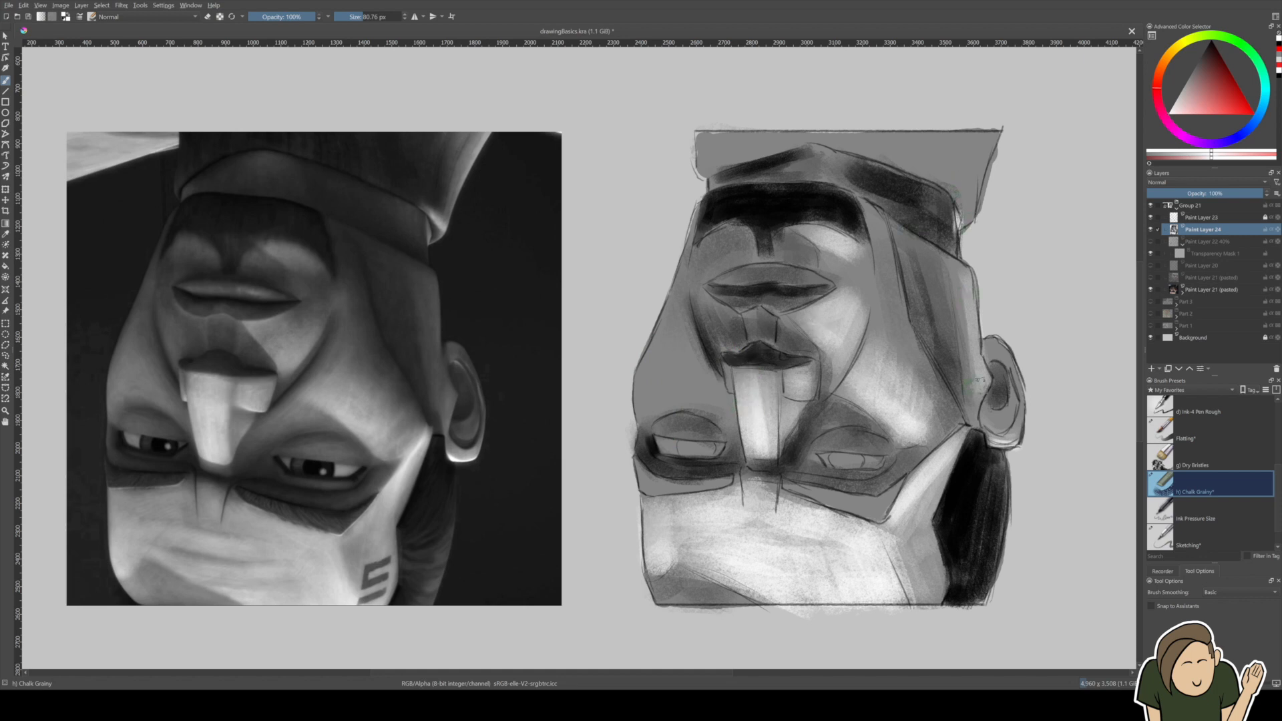
Lighten the ear's inner area and the whites of both eyes, undoing the marks made on the reference.
left_click_drag(1007, 390, 1003, 390, "shift")
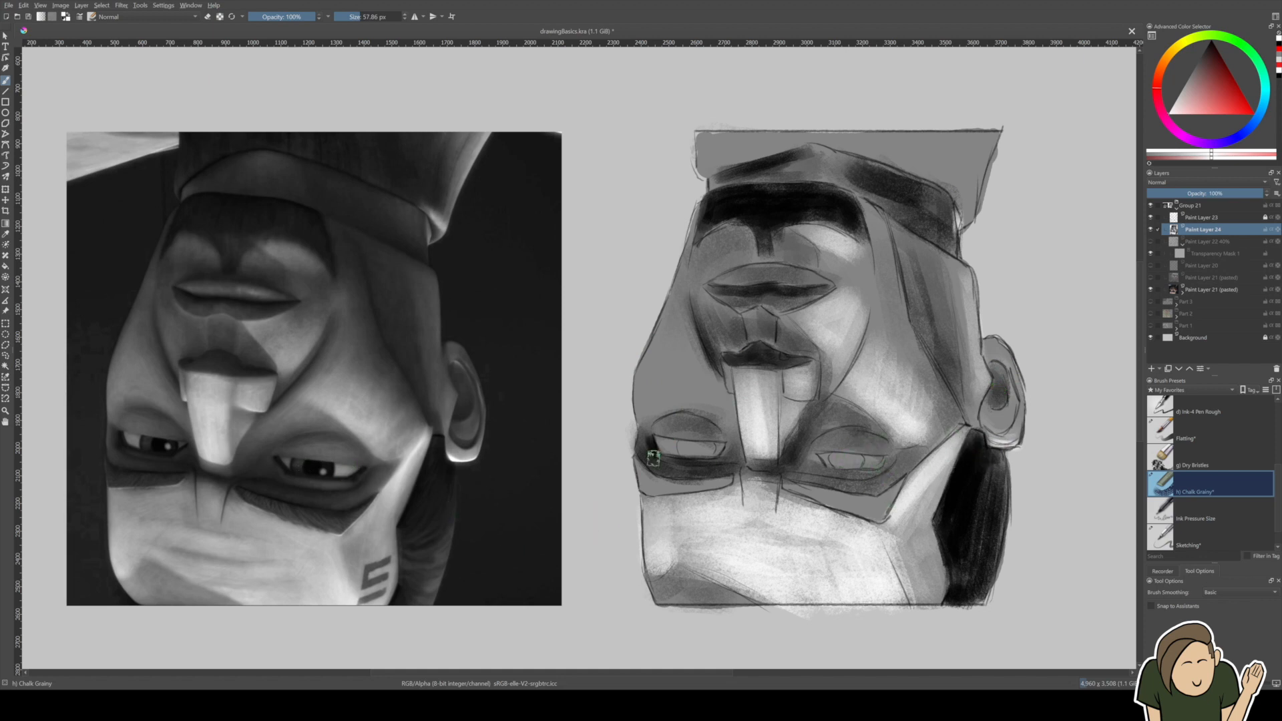
left_click_drag(341, 471, 294, 474)
key("ctrl+z")
key("ctrl+z")
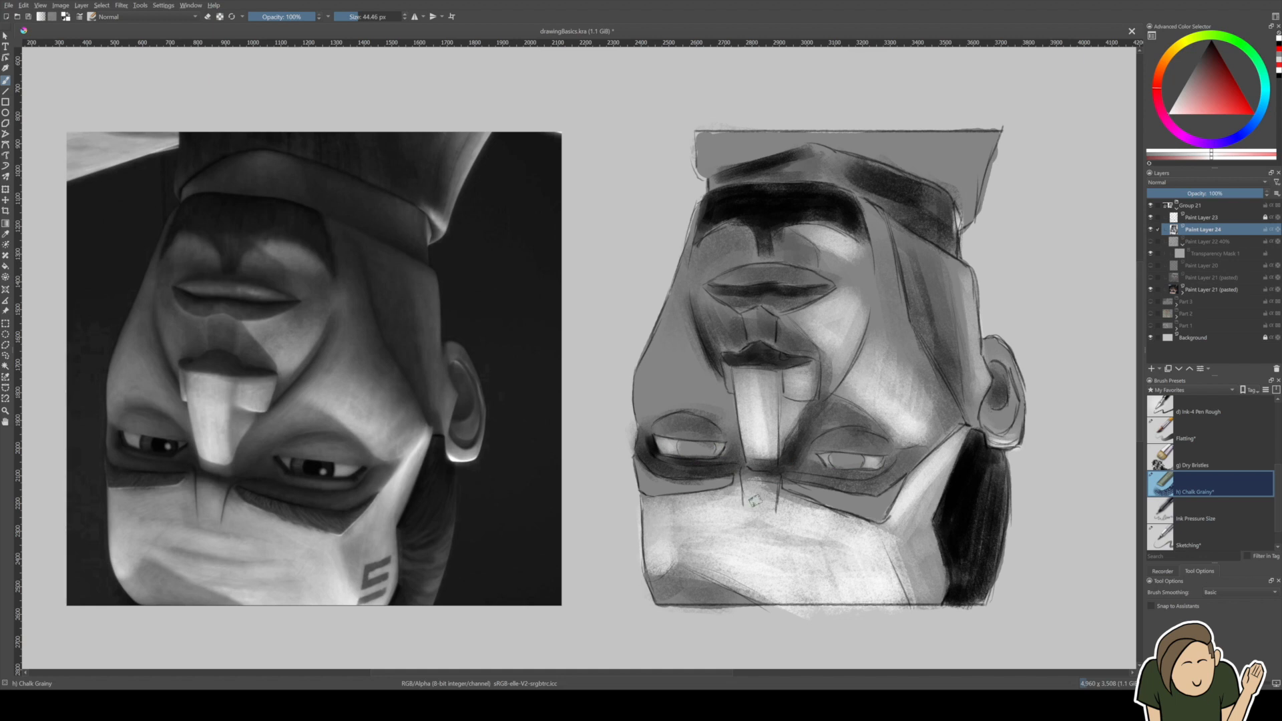
Set the painting colour to black and paint the dark irises and lid shadows of both eyes.
left_click_drag(1226, 103, 1154, 38)
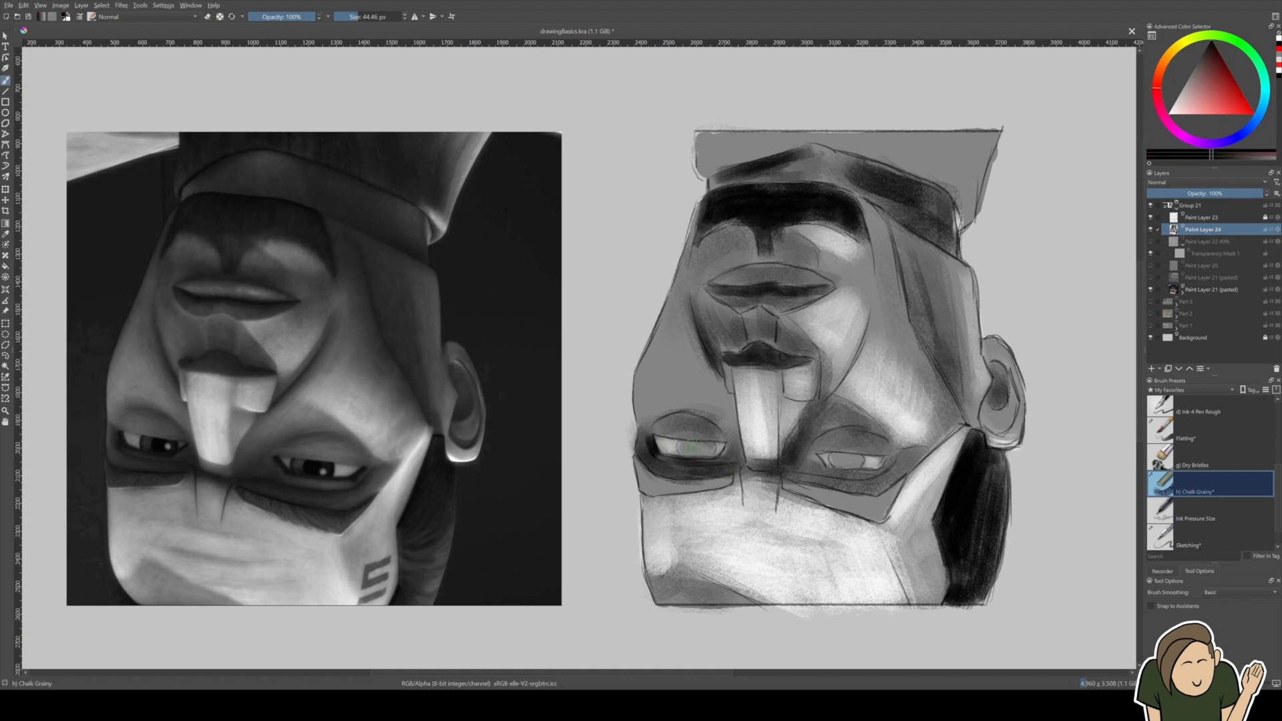
mouse_move(697, 452)
left_mouse_down()
mouse_move(680, 454)
mouse_move(693, 449)
left_mouse_up()
mouse_move(847, 460)
left_mouse_down()
mouse_move(837, 472)
mouse_move(853, 471)
left_mouse_up()
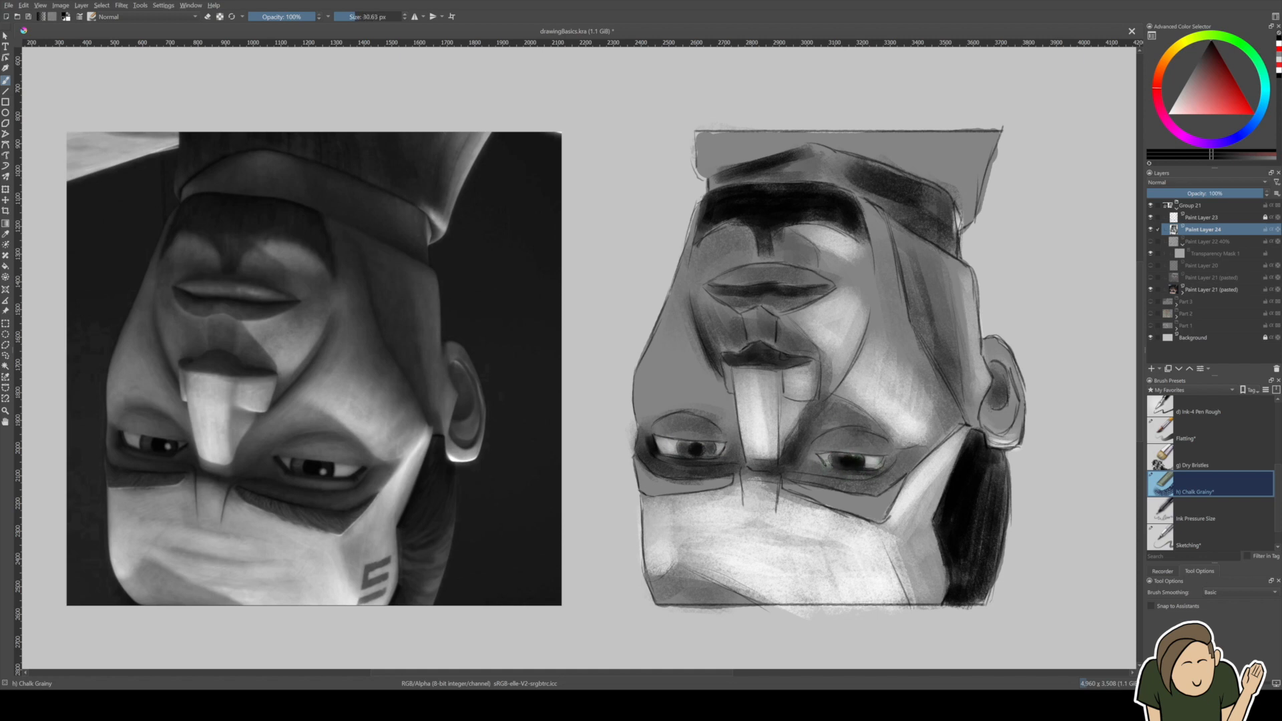
left_click_drag(694, 446, 684, 456)
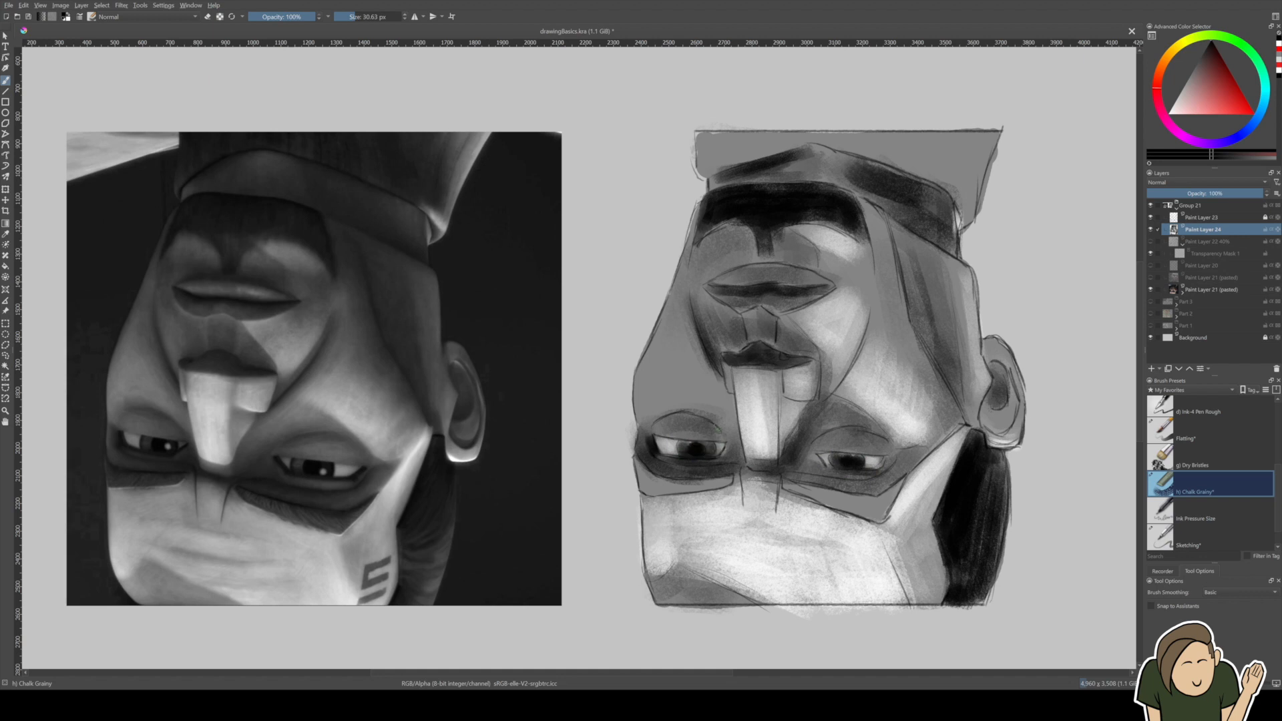
Add a white catchlight to each eye of the drawing, and paint both eyebrows in black with a larger chalk brush.
left_click(1212, 101)
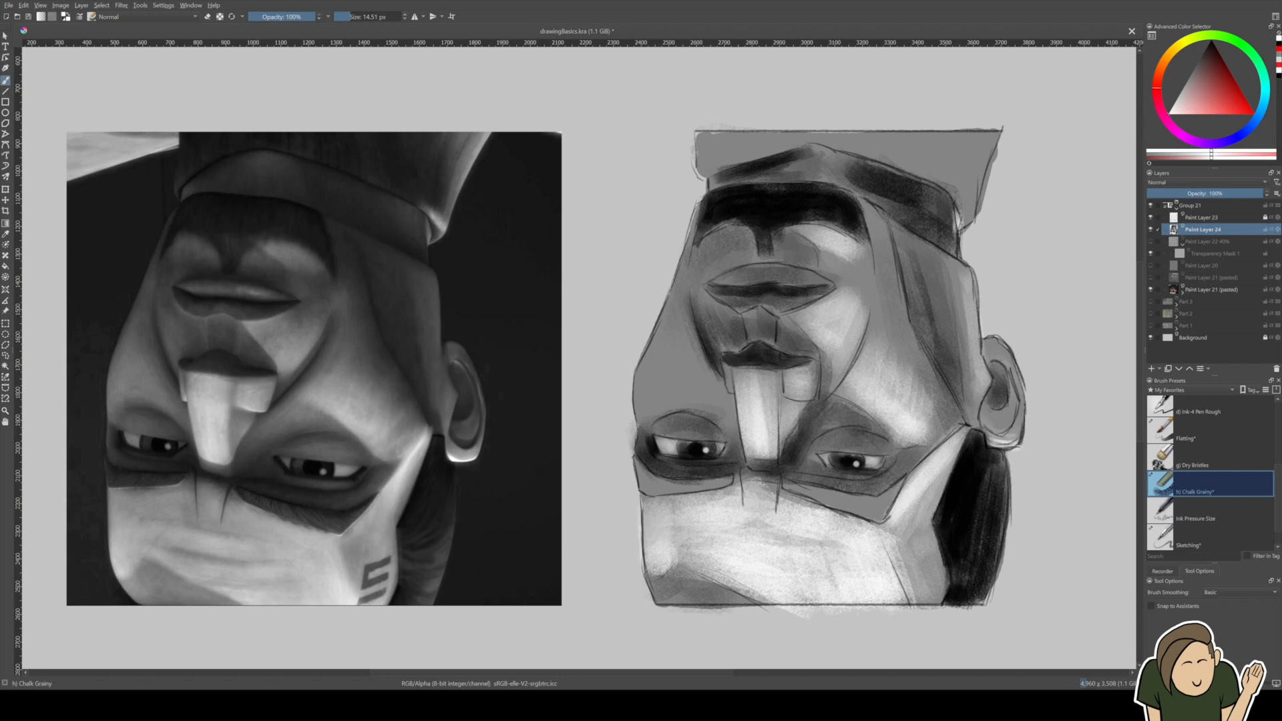
left_click_drag(840, 560, 889, 534, "shift")
left_click(1213, 88)
mouse_move(638, 465)
left_mouse_down()
mouse_move(719, 489)
mouse_move(722, 476)
mouse_move(632, 461)
mouse_move(689, 489)
mouse_move(714, 481)
mouse_move(639, 479)
mouse_move(786, 479)
mouse_move(870, 515)
mouse_move(849, 502)
mouse_move(892, 497)
mouse_move(880, 509)
mouse_move(851, 497)
mouse_move(897, 490)
mouse_move(806, 491)
mouse_move(846, 498)
left_mouse_up()
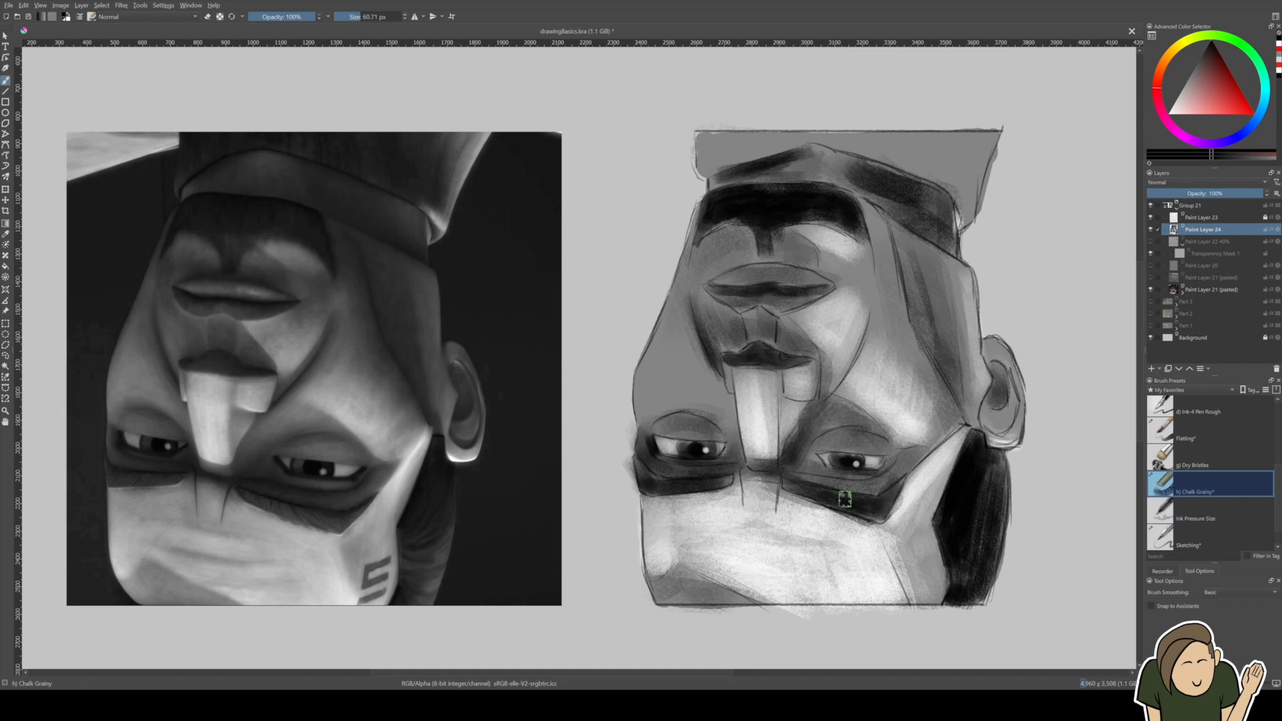
Shade the far cheek, the fold beside the mouth and the nose's shadow side with soft black chalk strokes.
left_click_drag(705, 420, 695, 421, "shift")
left_click_drag(663, 406, 676, 406, "shift")
mouse_move(693, 321)
left_mouse_down()
mouse_move(719, 428)
mouse_move(716, 380)
mouse_move(733, 407)
mouse_move(698, 361)
mouse_move(700, 391)
mouse_move(666, 317)
mouse_move(641, 400)
left_mouse_up()
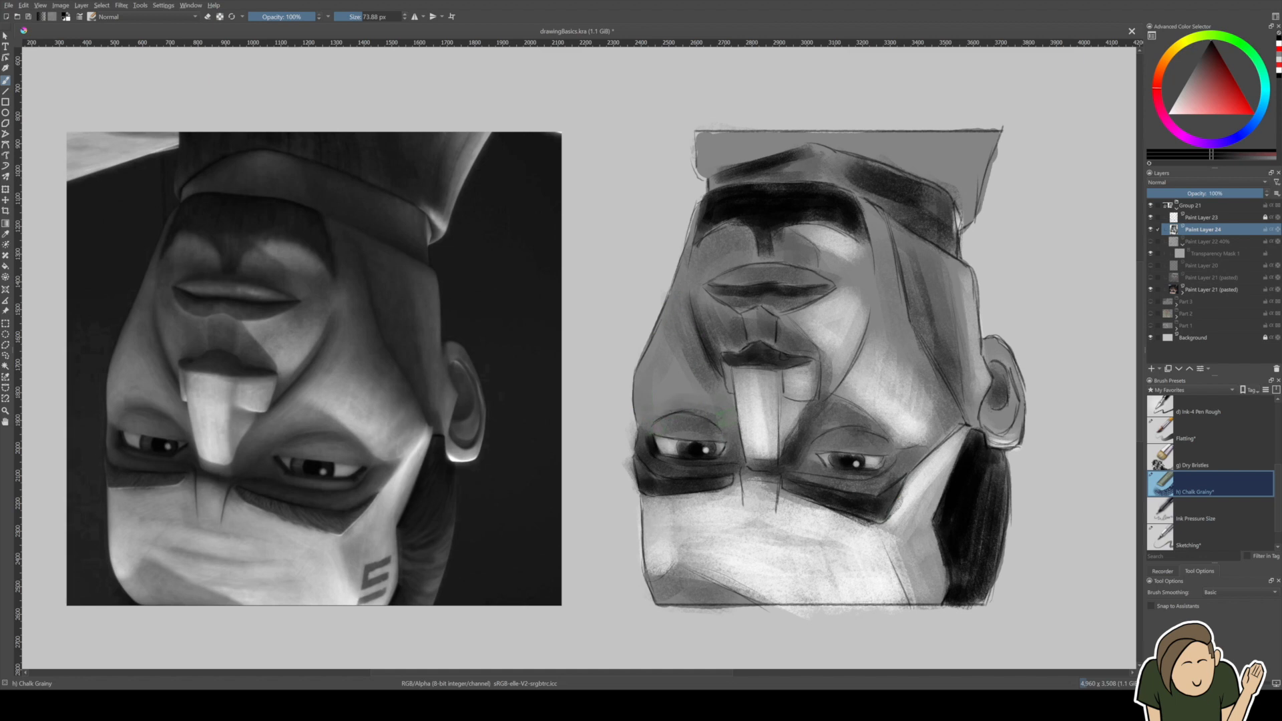
left_click_drag(709, 350, 696, 295)
mouse_move(751, 347)
left_mouse_down("shift")
mouse_move(753, 318)
mouse_move(782, 363)
mouse_move(773, 329)
mouse_move(749, 366)
mouse_move(730, 361)
mouse_move(784, 368)
mouse_move(780, 383)
mouse_move(778, 367)
mouse_move(807, 362)
mouse_move(781, 368)
mouse_move(812, 406)
mouse_move(782, 414)
left_mouse_up("shift")
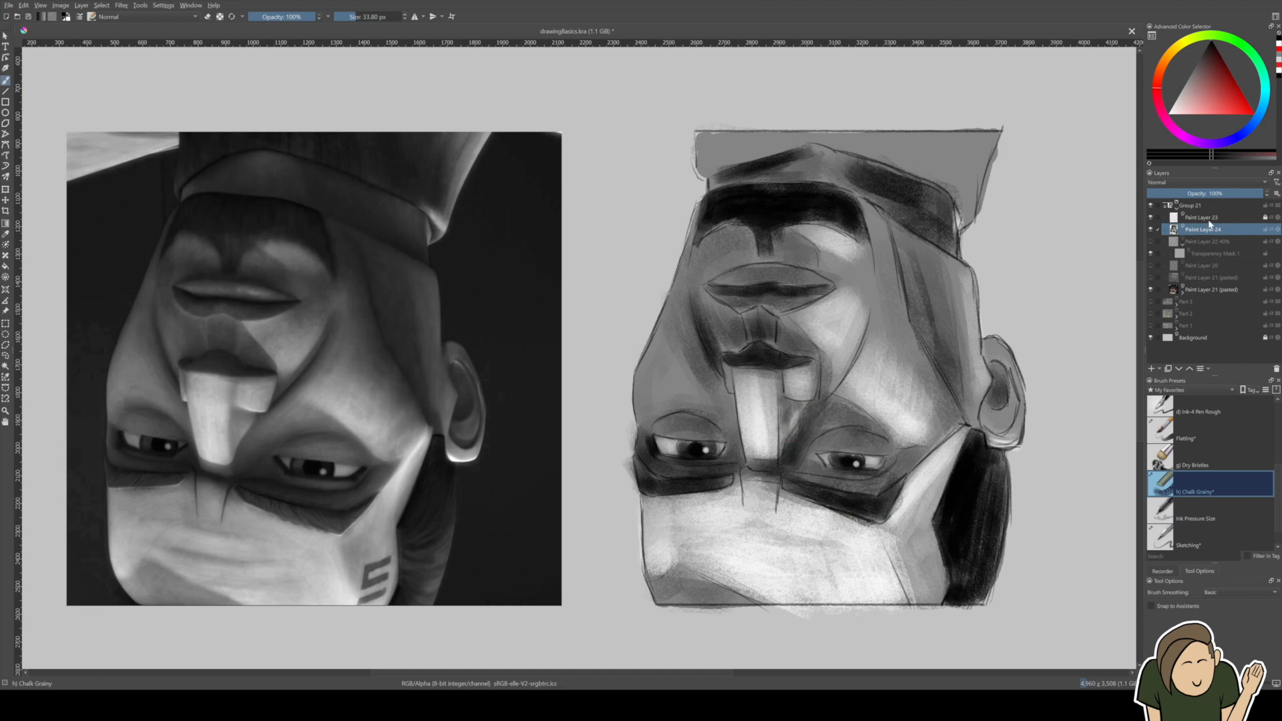
Add a new paint layer and outline the far eye socket on the reference in green with the Ink Pressure Size brush.
key("Insert")
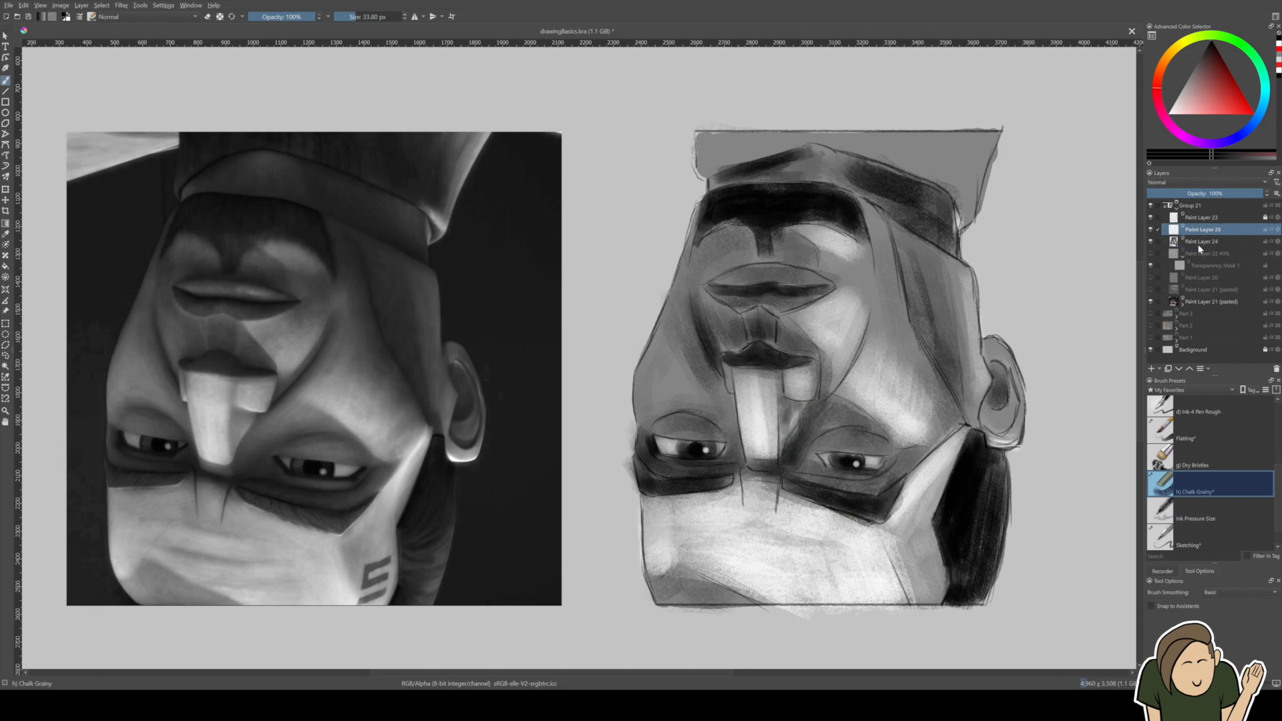
left_click(1165, 436)
left_click(1165, 512)
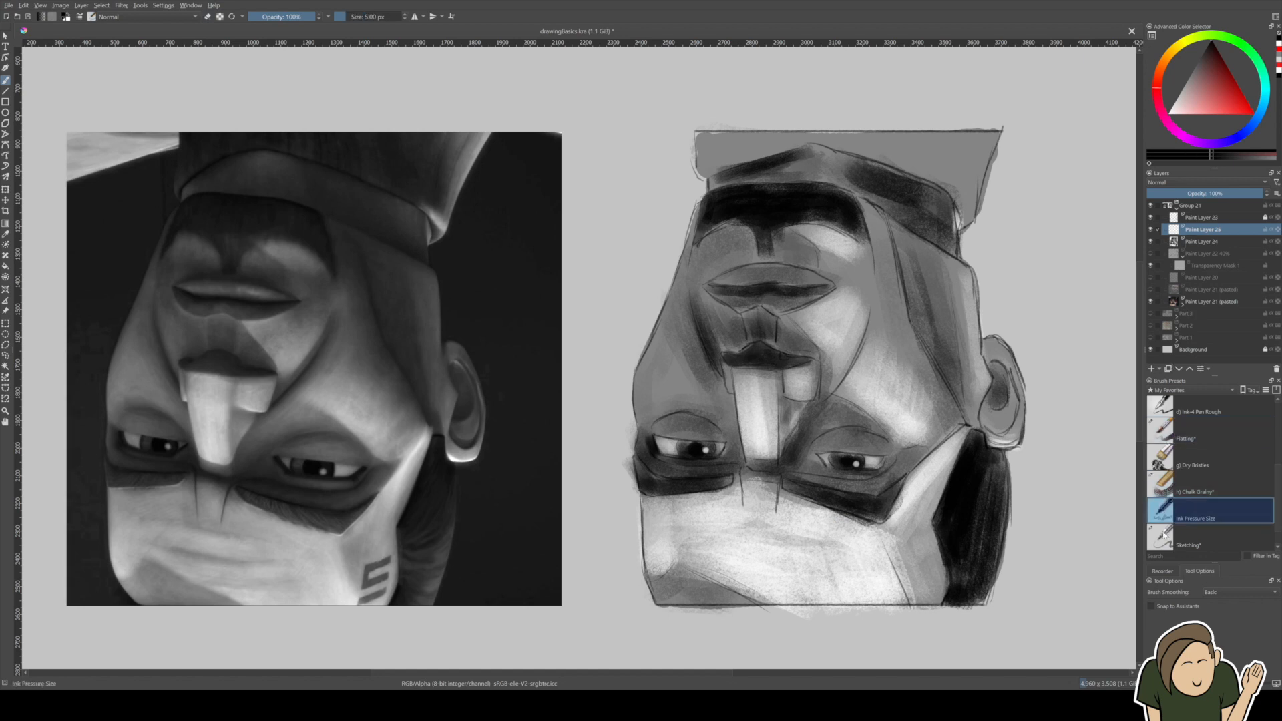
left_click(1223, 95)
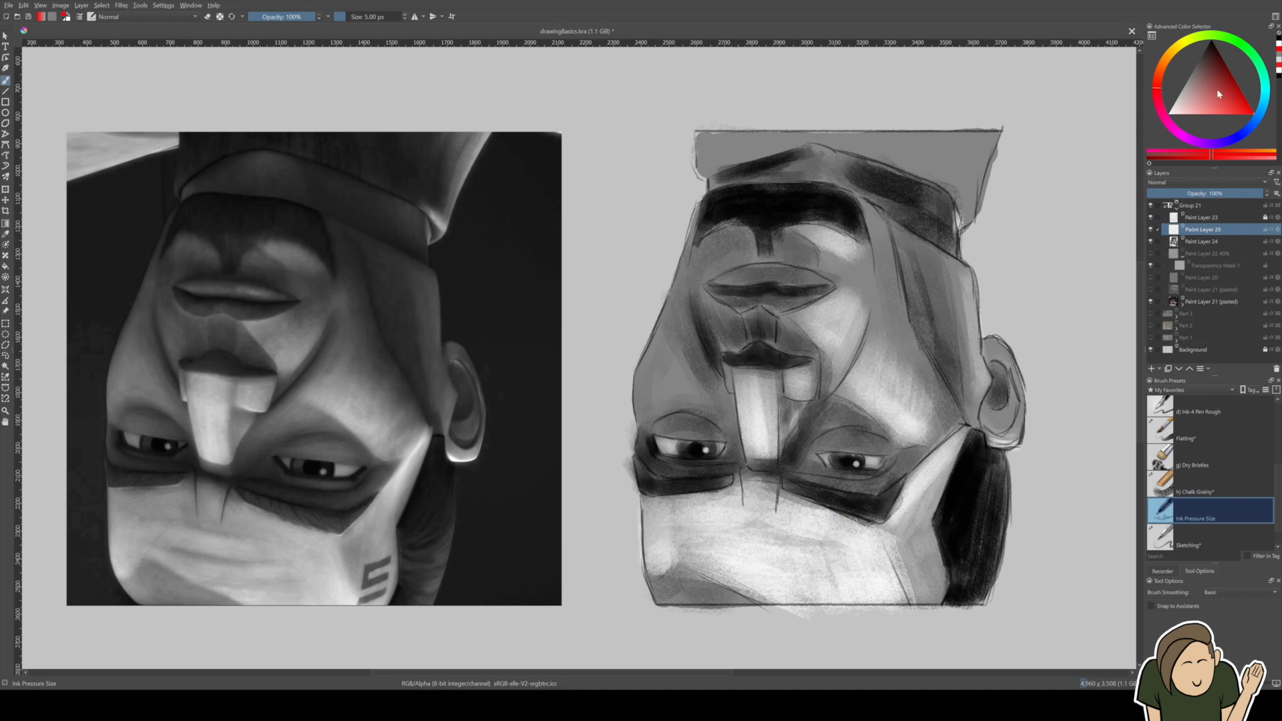
left_click_drag(1254, 54, 1238, 43)
left_click(349, 16)
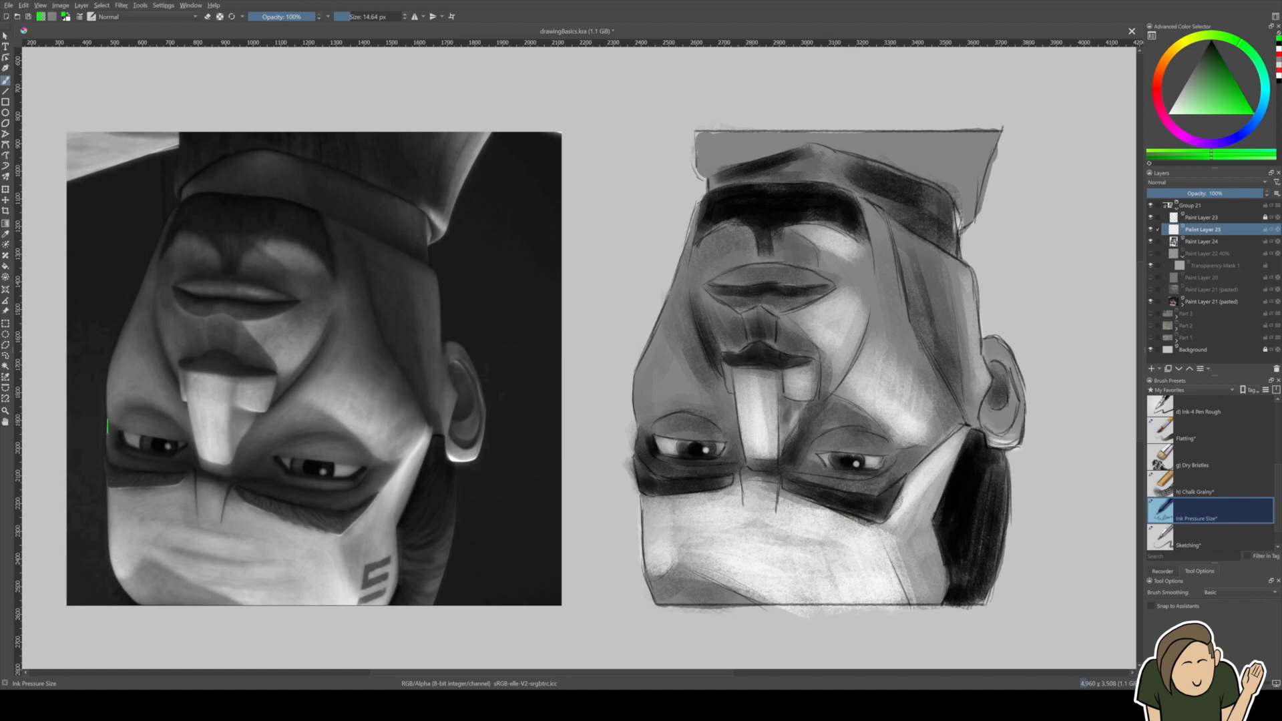
left_click_drag(135, 474, 168, 474)
left_click_drag(146, 404, 114, 416)
key("d")
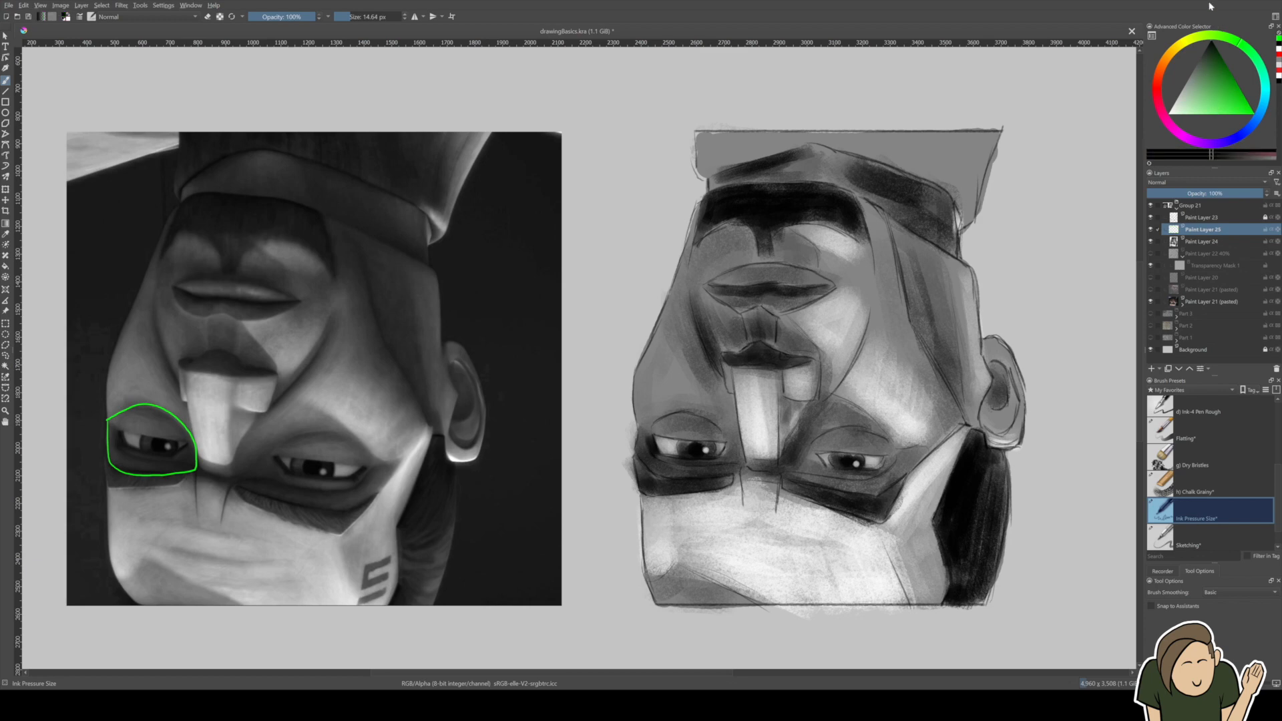
Shade the far eye socket in black with the Chalk Grainy brush, darkening the lid, the eye corners and the area towards the brow.
mouse_move(594, 509)
left_mouse_down()
mouse_move(623, 494)
mouse_move(752, 503)
mouse_move(777, 489)
left_mouse_up()
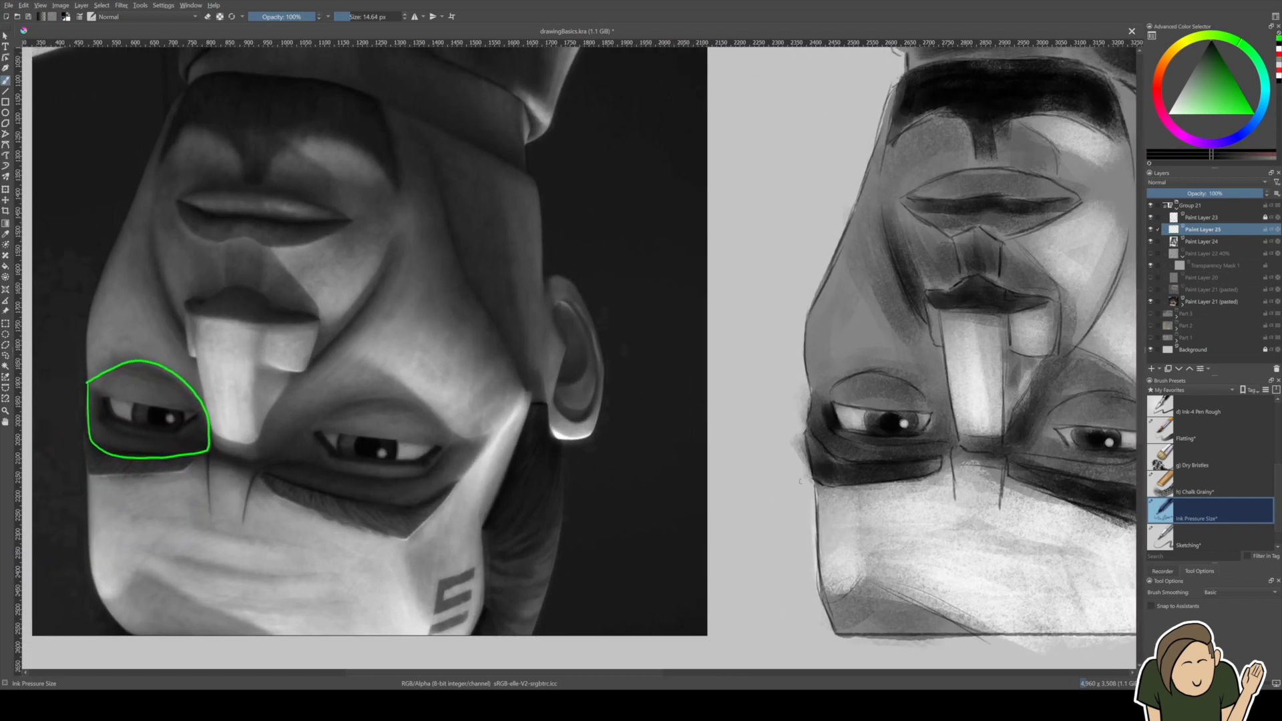
left_click(1161, 477)
left_click_drag(797, 463, 799, 462, "shift")
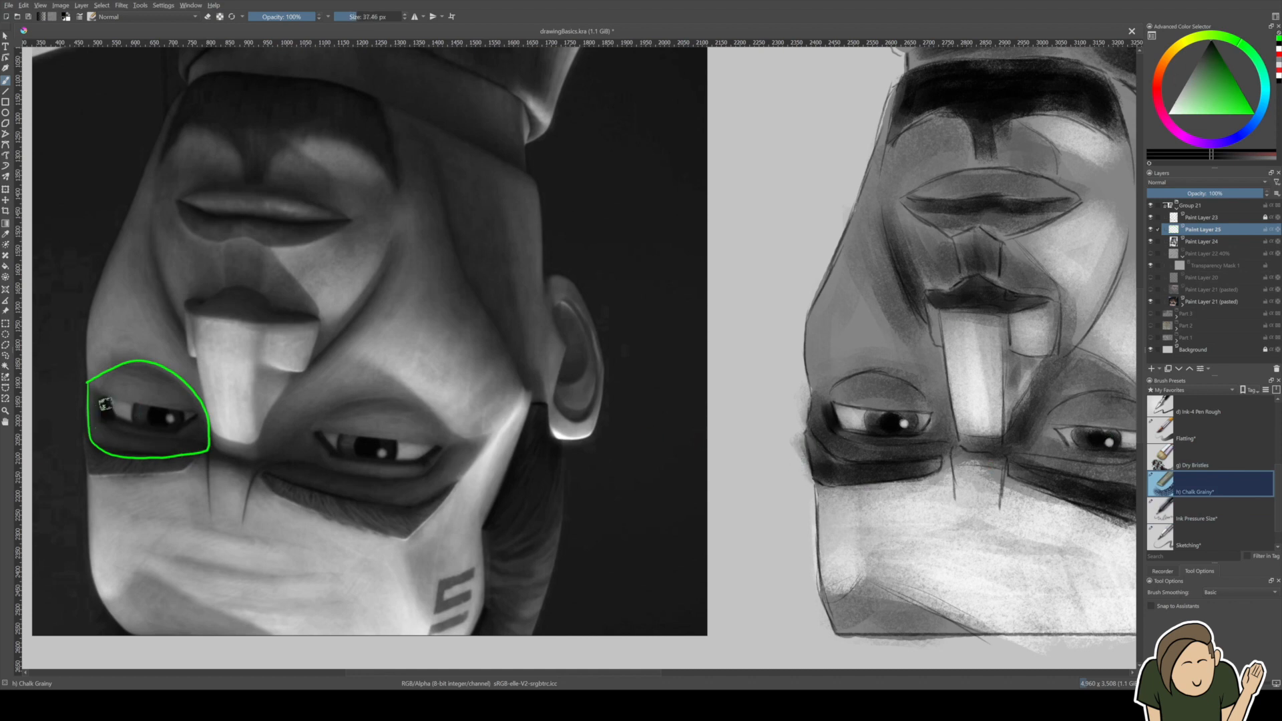
mouse_move(833, 412)
left_mouse_down("shift")
mouse_move(861, 373)
mouse_move(845, 380)
mouse_move(901, 384)
left_mouse_up("shift")
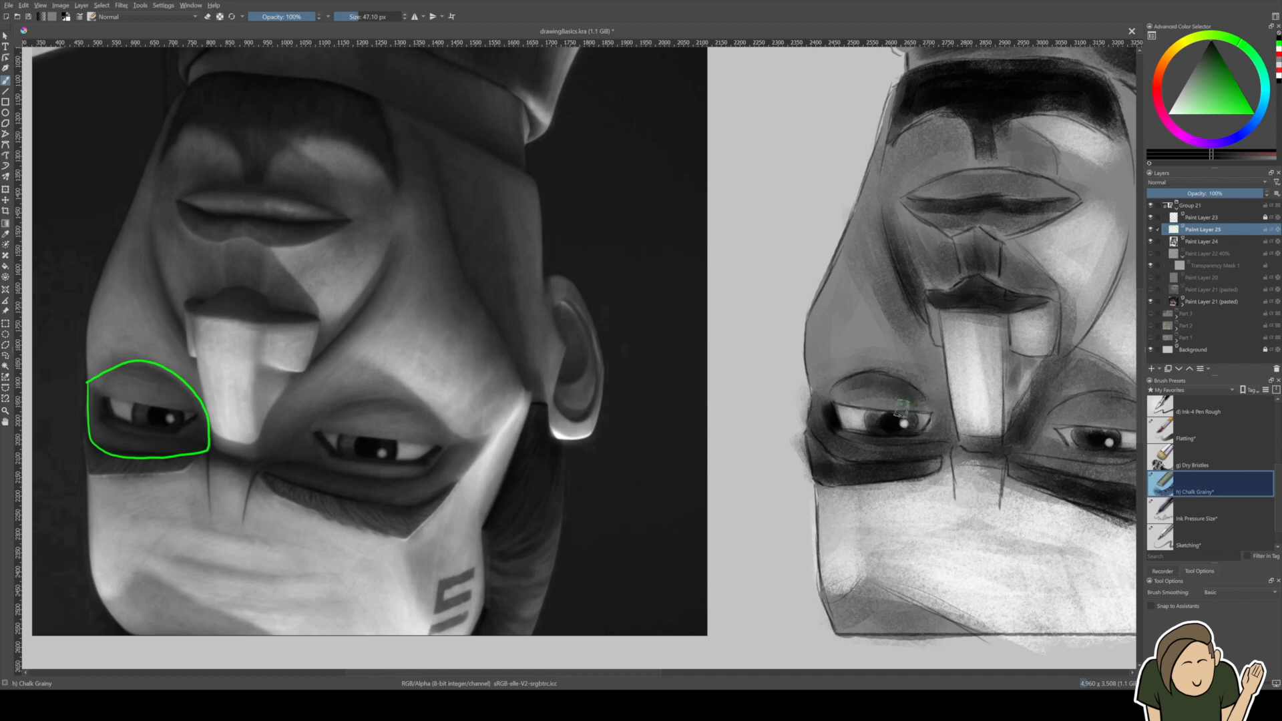
left_click_drag(876, 379, 904, 390)
left_click_drag(825, 413, 744, 412, "shift")
mouse_move(824, 426)
left_mouse_down()
mouse_move(817, 403)
mouse_move(847, 404)
mouse_move(836, 432)
mouse_move(815, 434)
left_mouse_up()
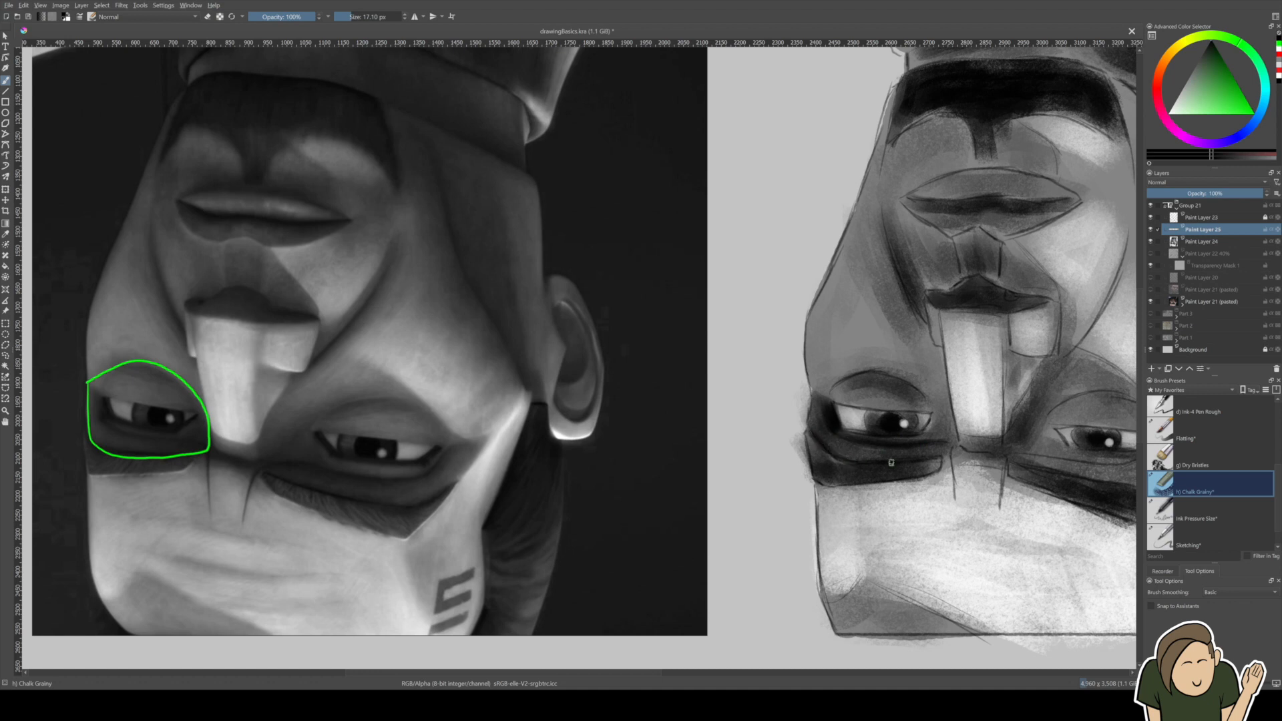
left_click_drag(842, 447, 862, 448, "shift")
left_click_drag(937, 430, 925, 430, "shift")
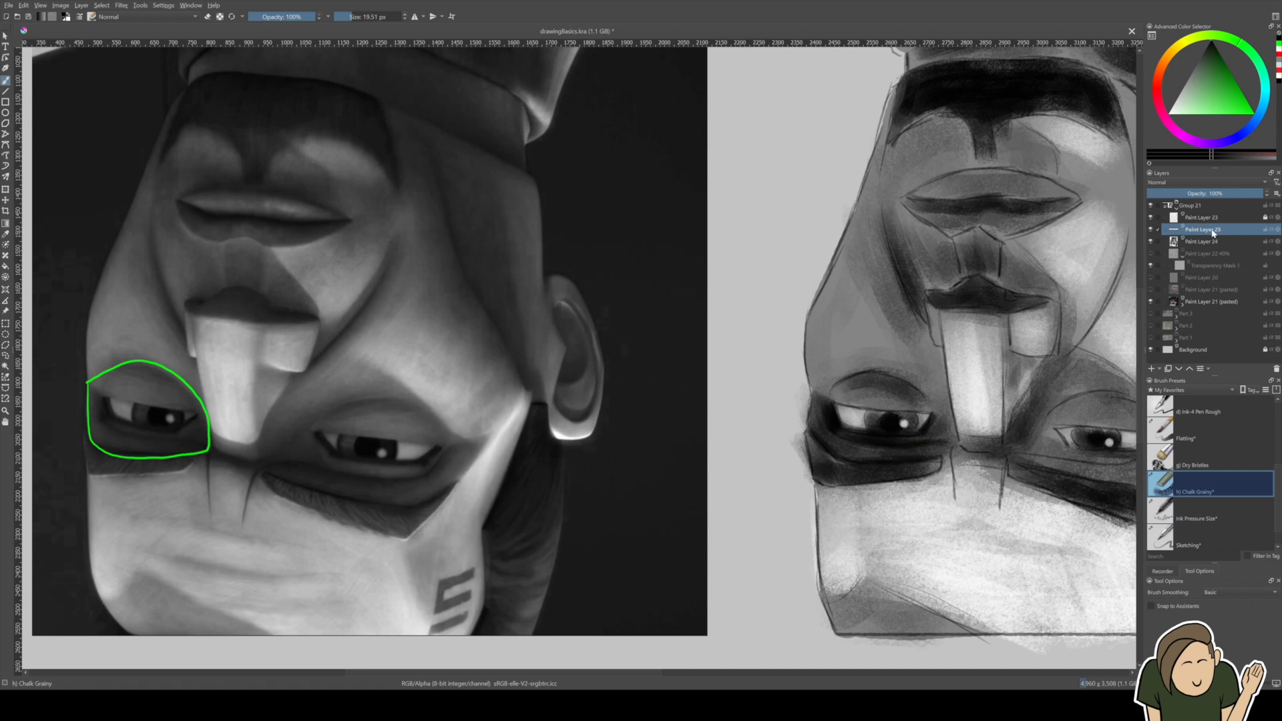
Remove the green outline using a rectangular selection around the painted eye, then deselect and merge the eye shading into Paint Layer 24.
key("ctrl+r")
mouse_move(741, 326)
left_mouse_down()
mouse_move(869, 462)
mouse_move(982, 539)
left_mouse_up()
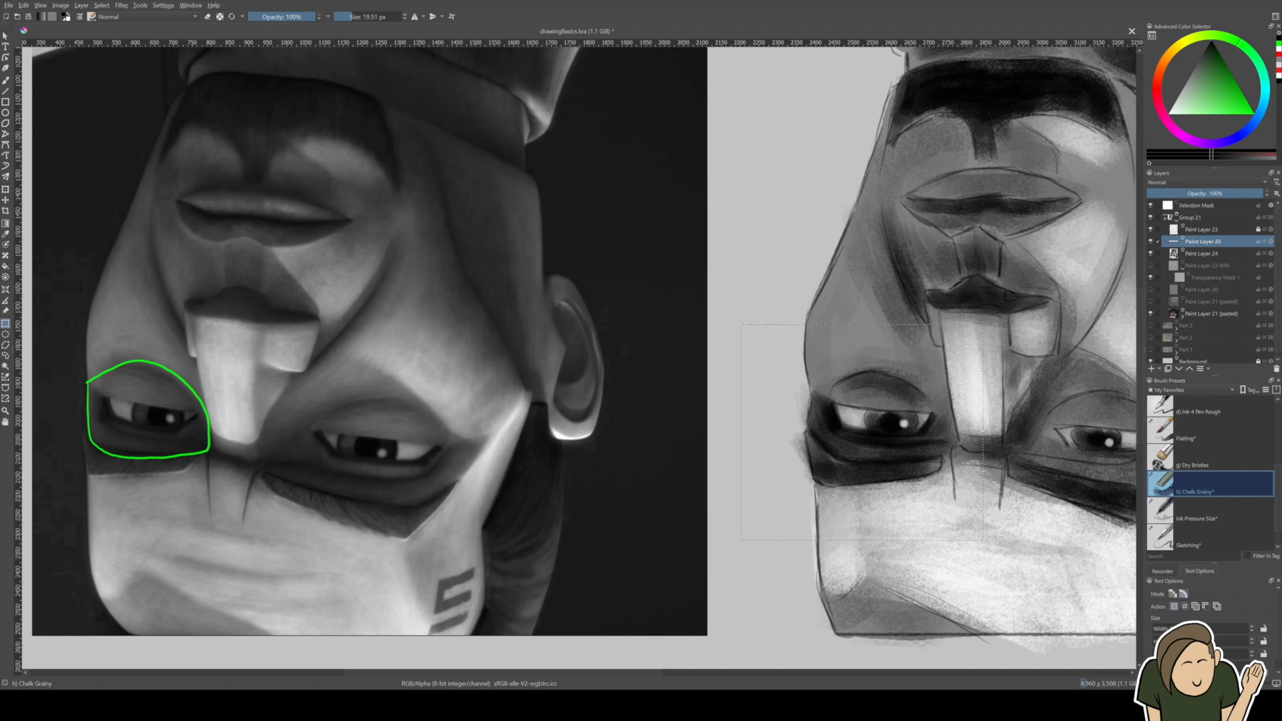
key("Delete")
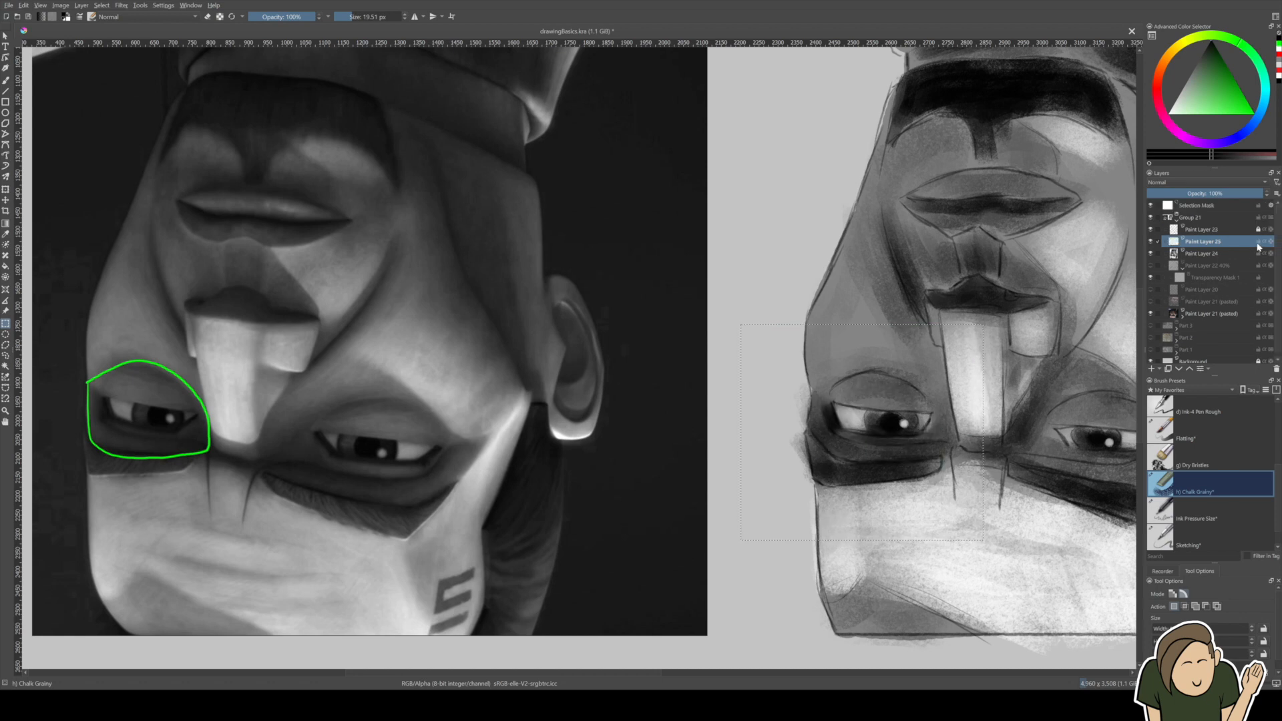
key("shift+Delete")
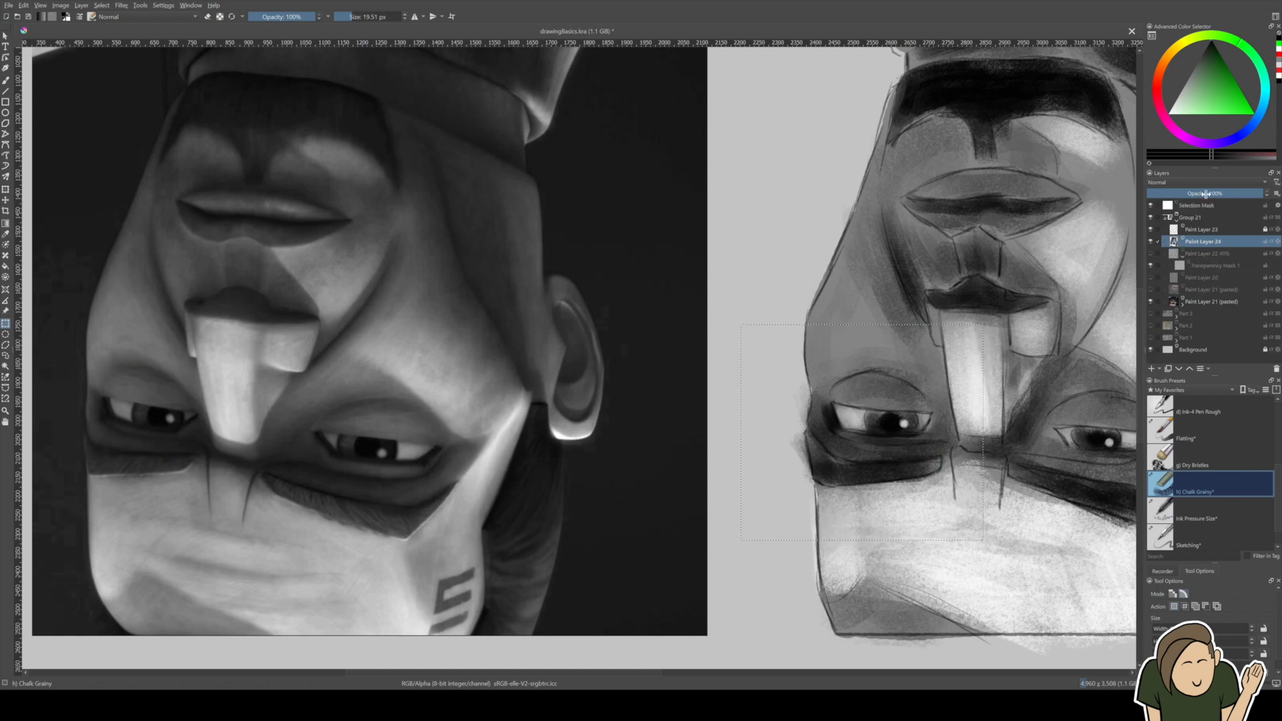
key("ctrl+z")
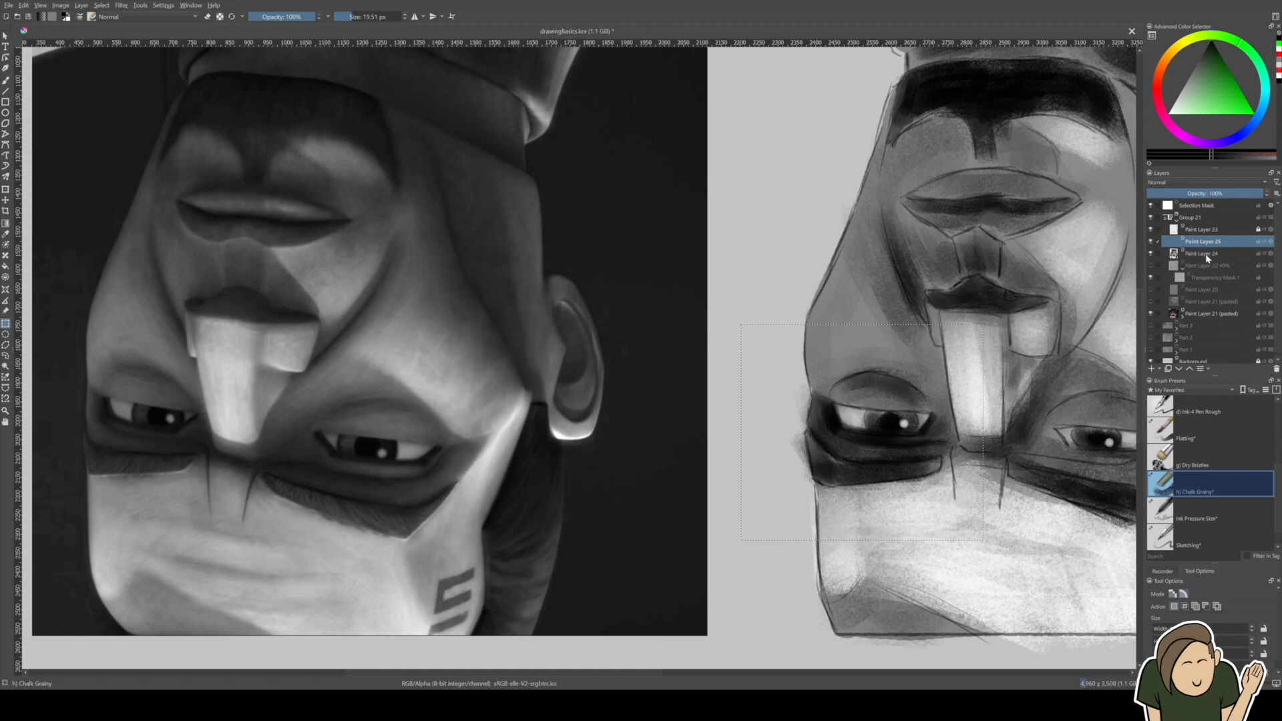
key("ctrl+shift+a")
key("ctrl+e")
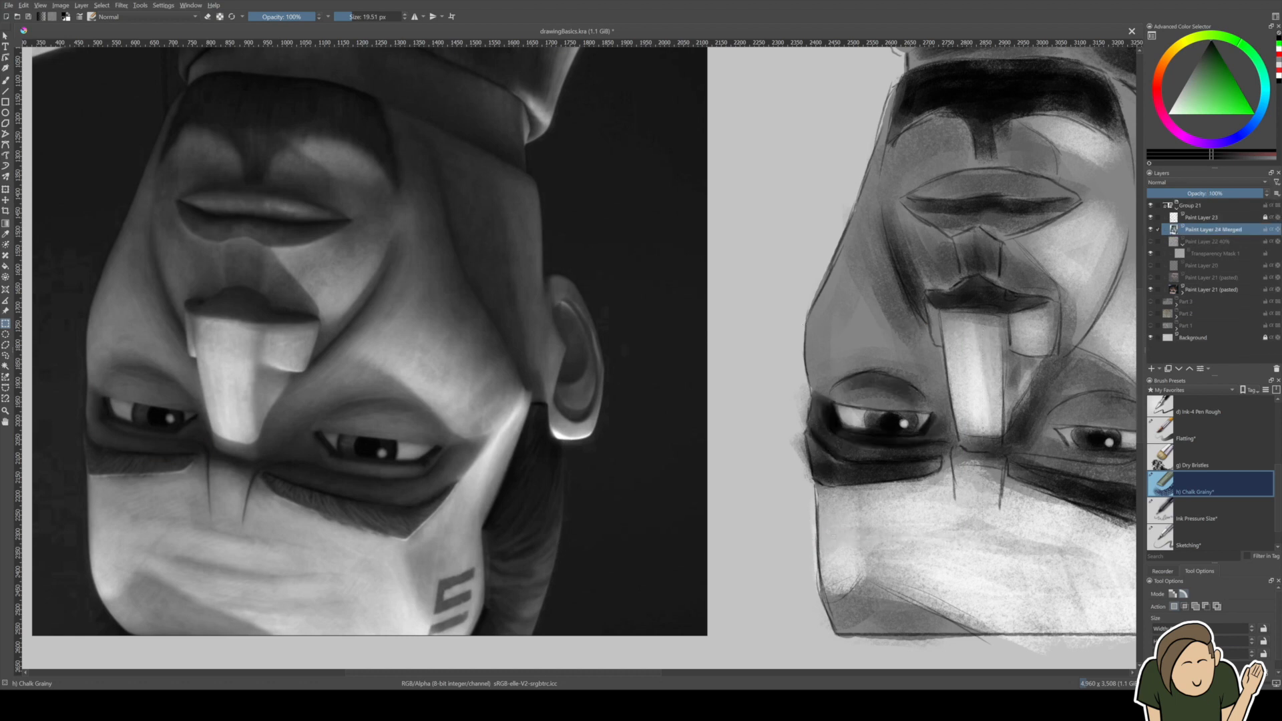
Darken the nose bridge between the brows, the two frown lines and the near eye socket with black chalk.
key("b")
left_click_drag(754, 522, 678, 513)
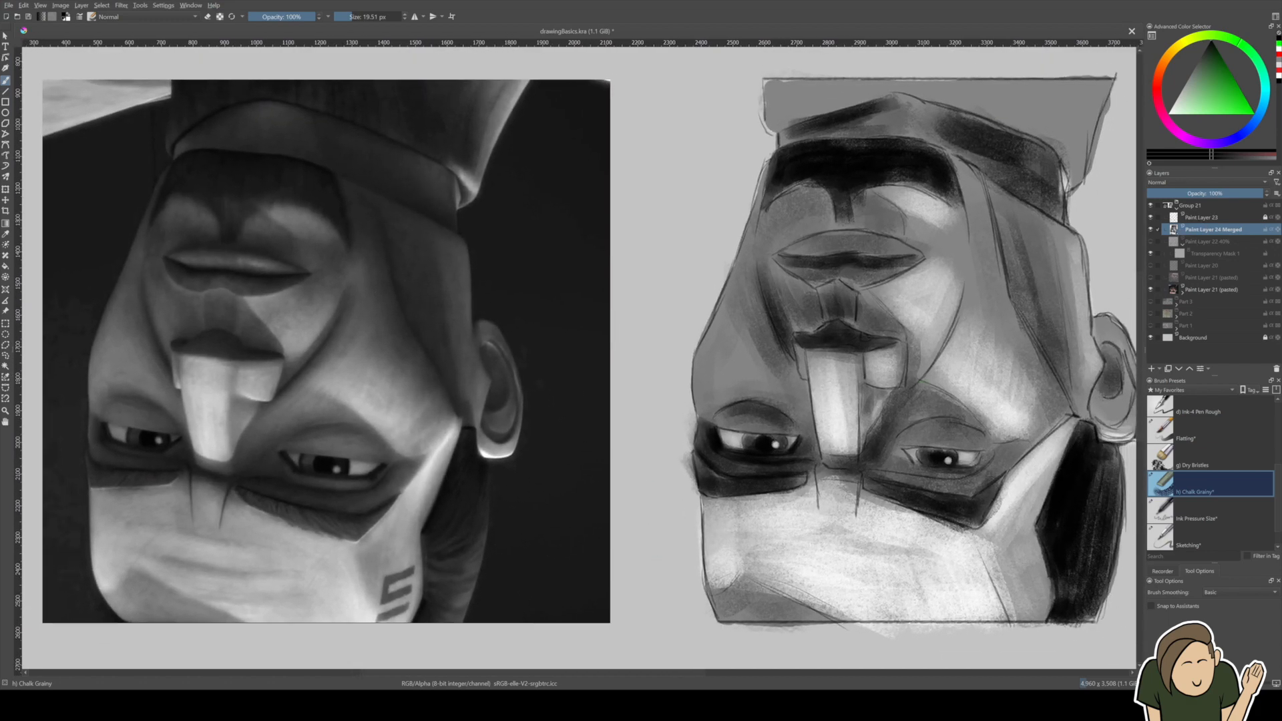
left_click_drag(817, 465, 861, 465)
left_click_drag(815, 474, 817, 515)
mouse_move(816, 471)
left_mouse_down()
mouse_move(818, 518)
mouse_move(857, 508)
mouse_move(857, 473)
mouse_move(972, 474)
mouse_move(999, 448)
left_mouse_up()
mouse_move(924, 476)
left_mouse_down("shift")
mouse_move(892, 472)
mouse_move(966, 483)
mouse_move(934, 484)
mouse_move(992, 474)
mouse_move(943, 480)
mouse_move(995, 462)
mouse_move(1011, 441)
mouse_move(973, 471)
left_mouse_up("shift")
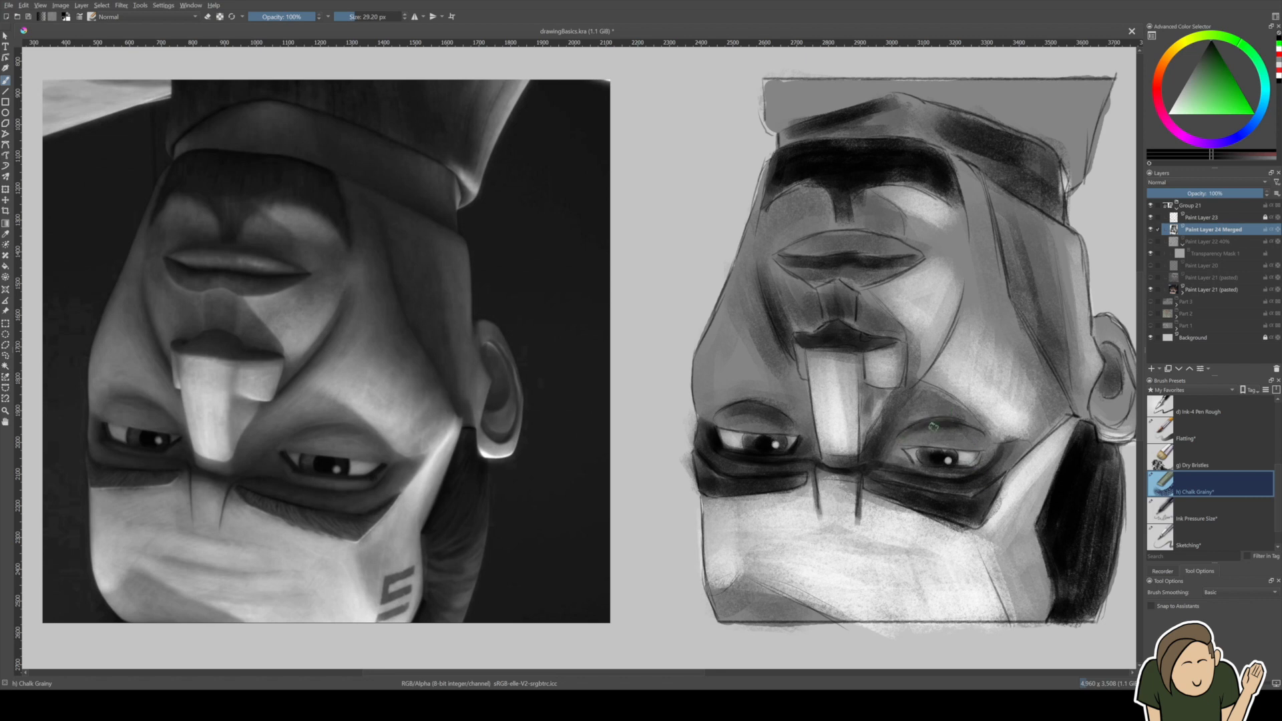
Strengthen the near smile line with black strokes, and deepen the shadow fold beside the far side of the mouth.
mouse_move(907, 382)
left_mouse_down()
mouse_move(954, 271)
mouse_move(908, 382)
mouse_move(963, 304)
left_mouse_up()
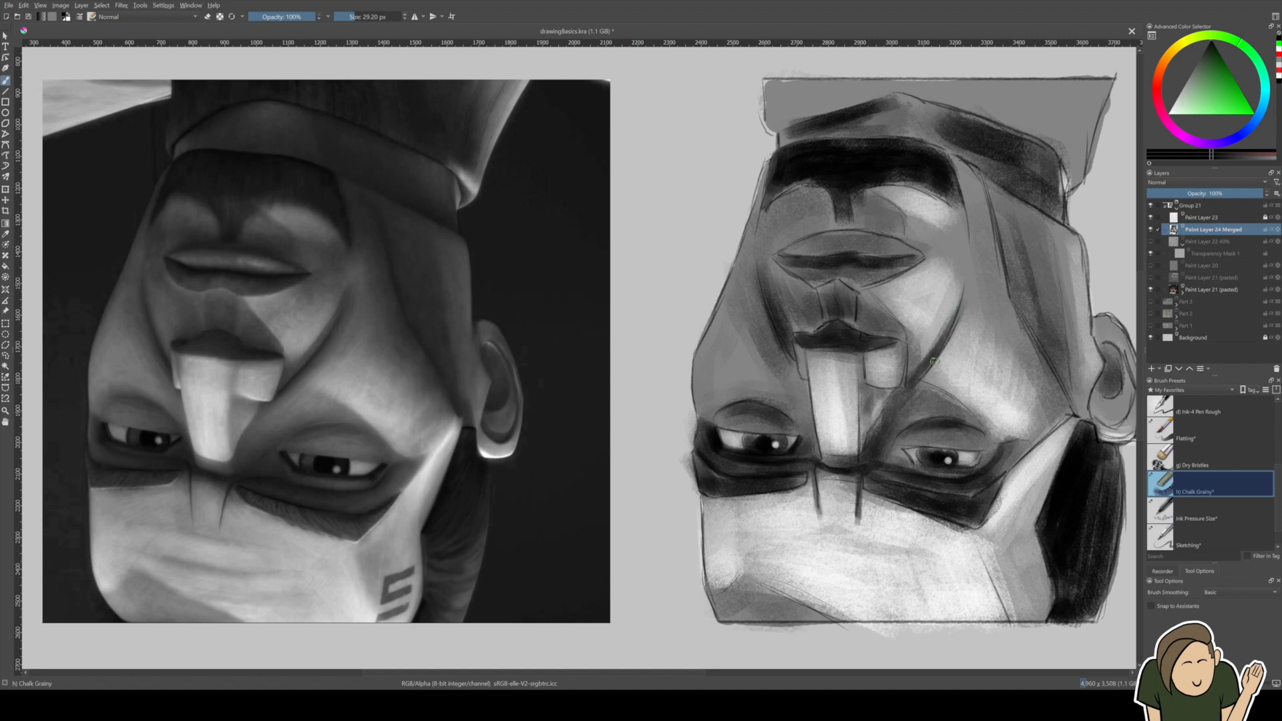
left_click_drag(938, 349, 960, 298)
left_click_drag(928, 358, 957, 295)
left_click_drag(789, 358, 797, 369)
mouse_move(762, 275)
left_mouse_down()
mouse_move(766, 180)
mouse_move(754, 239)
left_mouse_up()
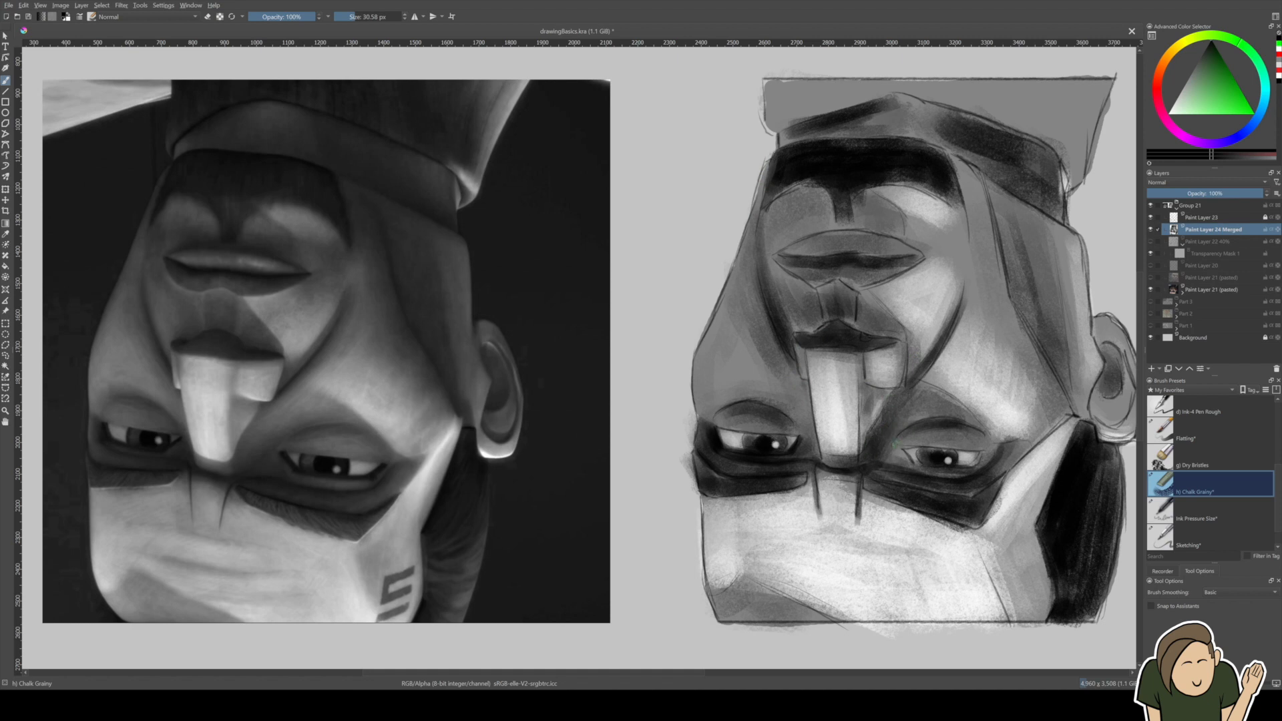
Darken the lid edges and corners of the near eye with black chalk strokes.
key("[")
mouse_move(909, 462)
left_mouse_down()
mouse_move(902, 452)
mouse_move(965, 470)
mouse_move(978, 451)
mouse_move(1020, 454)
left_mouse_up()
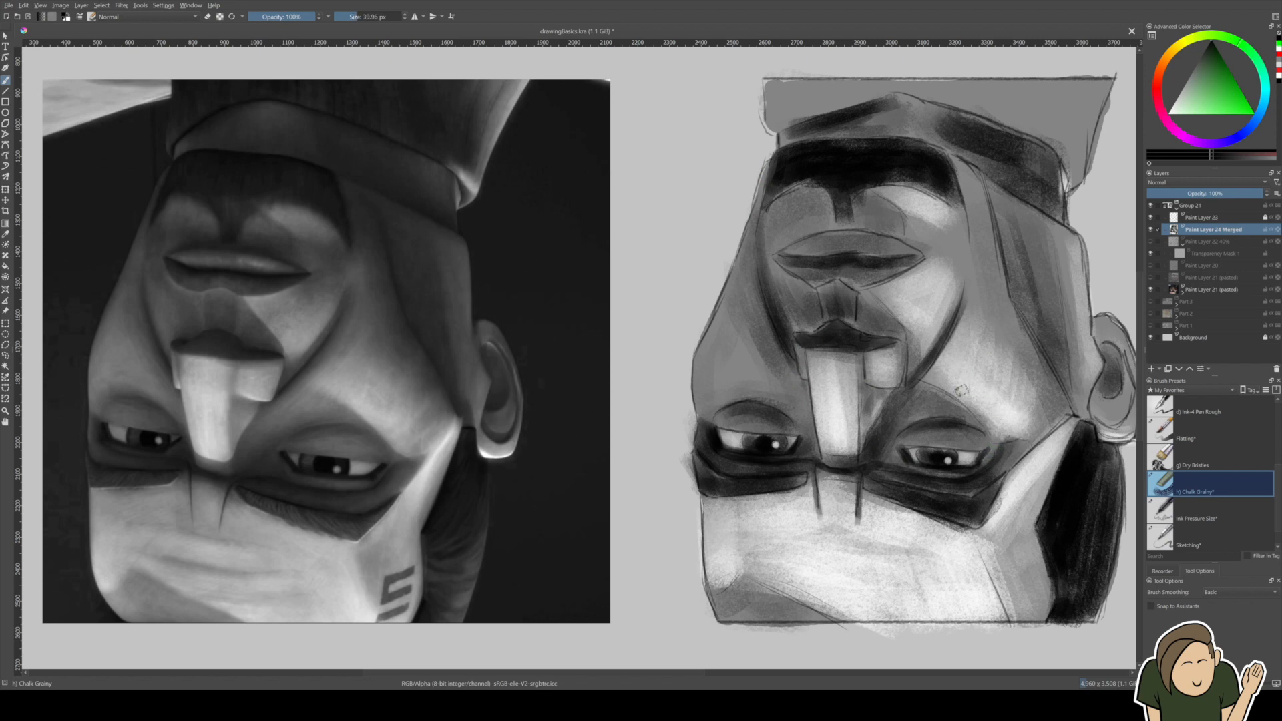
left_click_drag(992, 415, 978, 396, "ctrl")
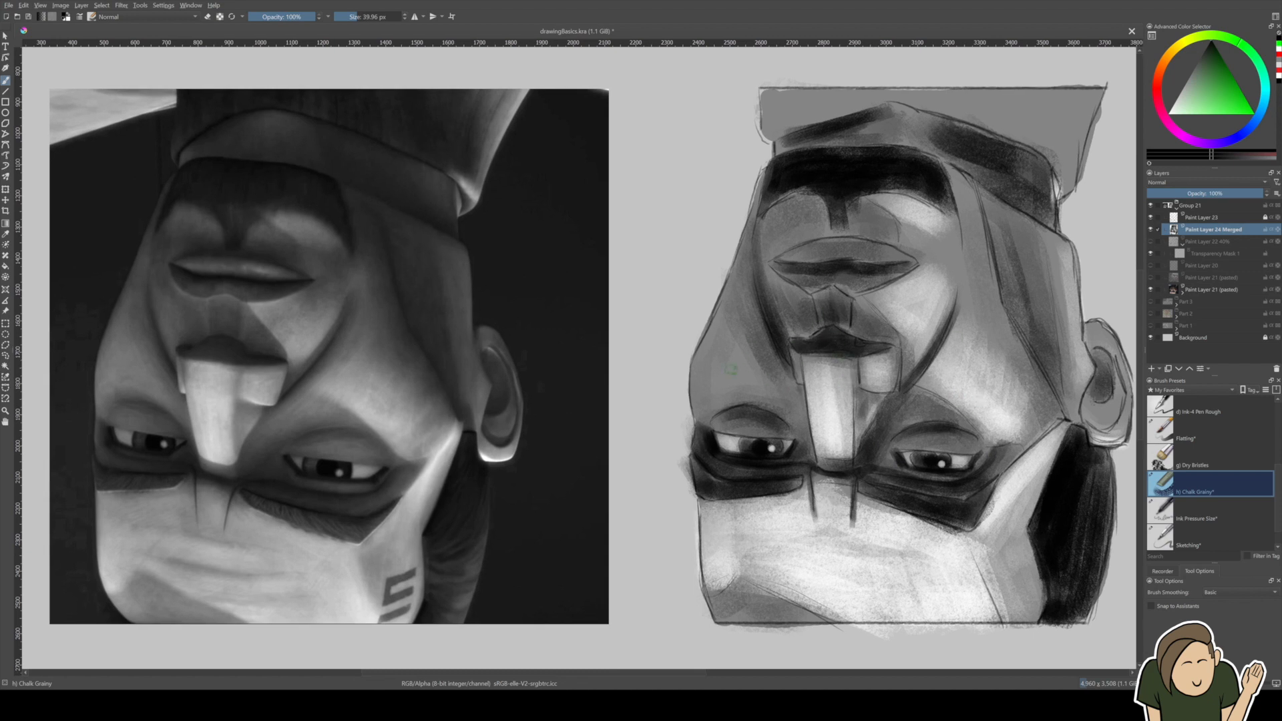
Blend greys sampled from the drawing over the far cheek and the shadow between nose and mouth.
left_click(758, 349, "ctrl")
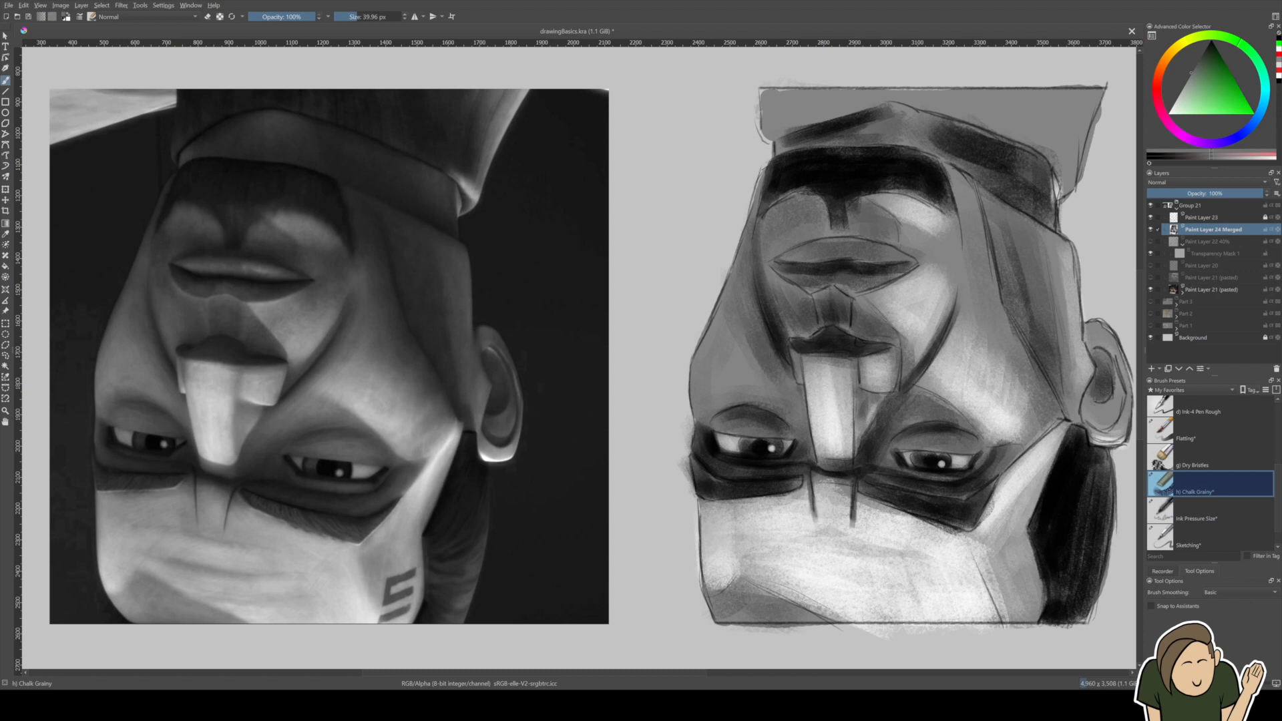
mouse_move(750, 294)
left_mouse_down("shift")
mouse_move(772, 305)
mouse_move(762, 261)
mouse_move(778, 315)
mouse_move(793, 308)
left_mouse_up("shift")
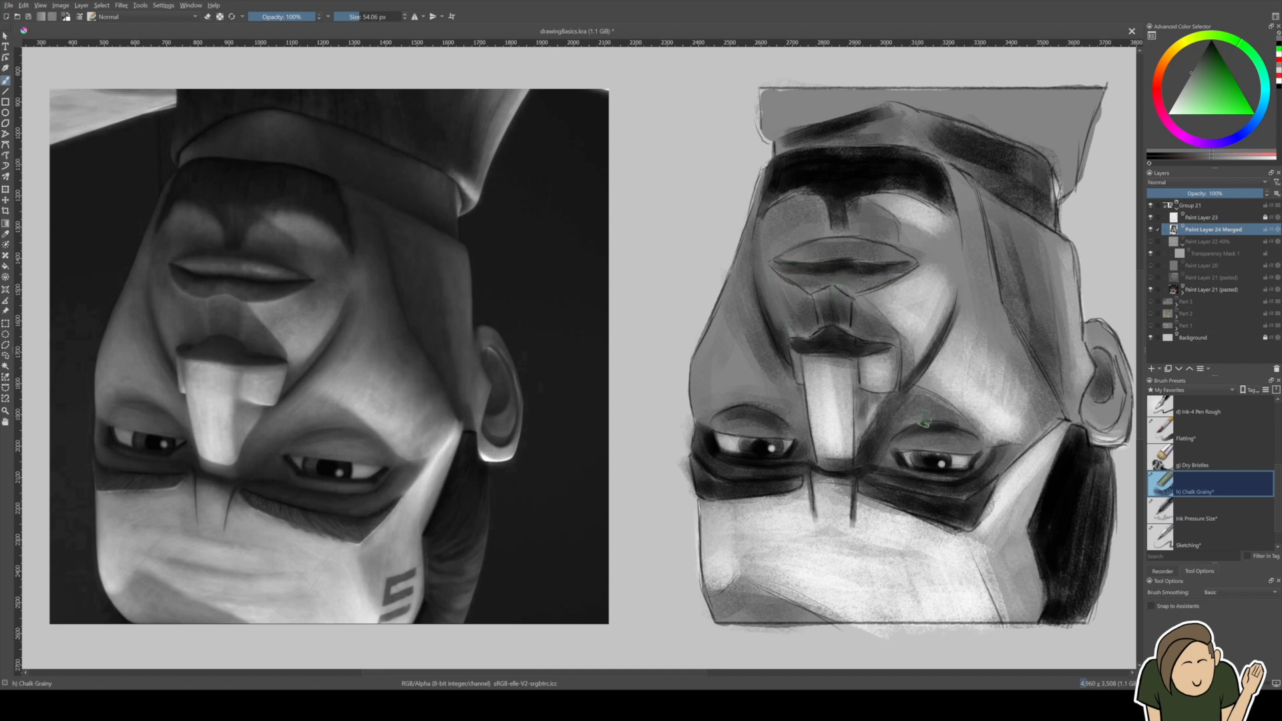
left_click(867, 319, "ctrl")
left_click_drag(868, 319, 851, 320)
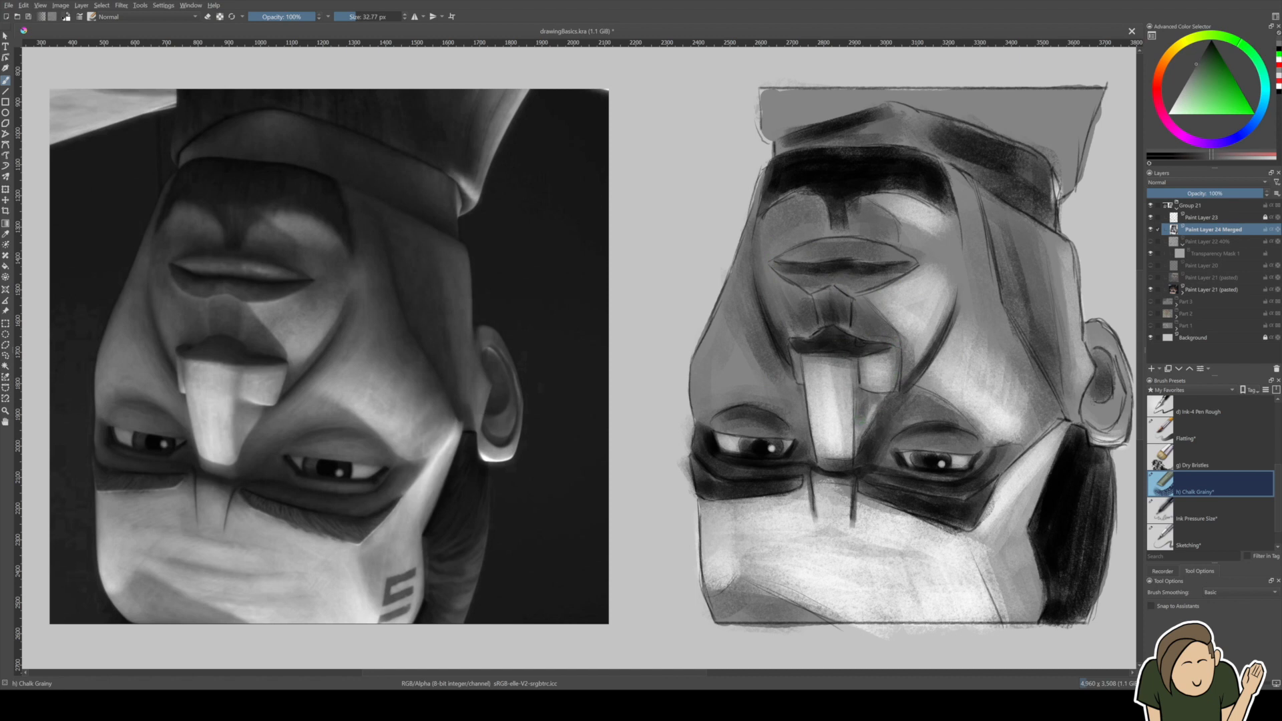
Sample neighbouring greys and soften the shadow transition between the nose and the near eye.
left_click(862, 422)
left_click(861, 422, "ctrl")
left_click(859, 425)
left_click(882, 430, "ctrl")
left_click(861, 440)
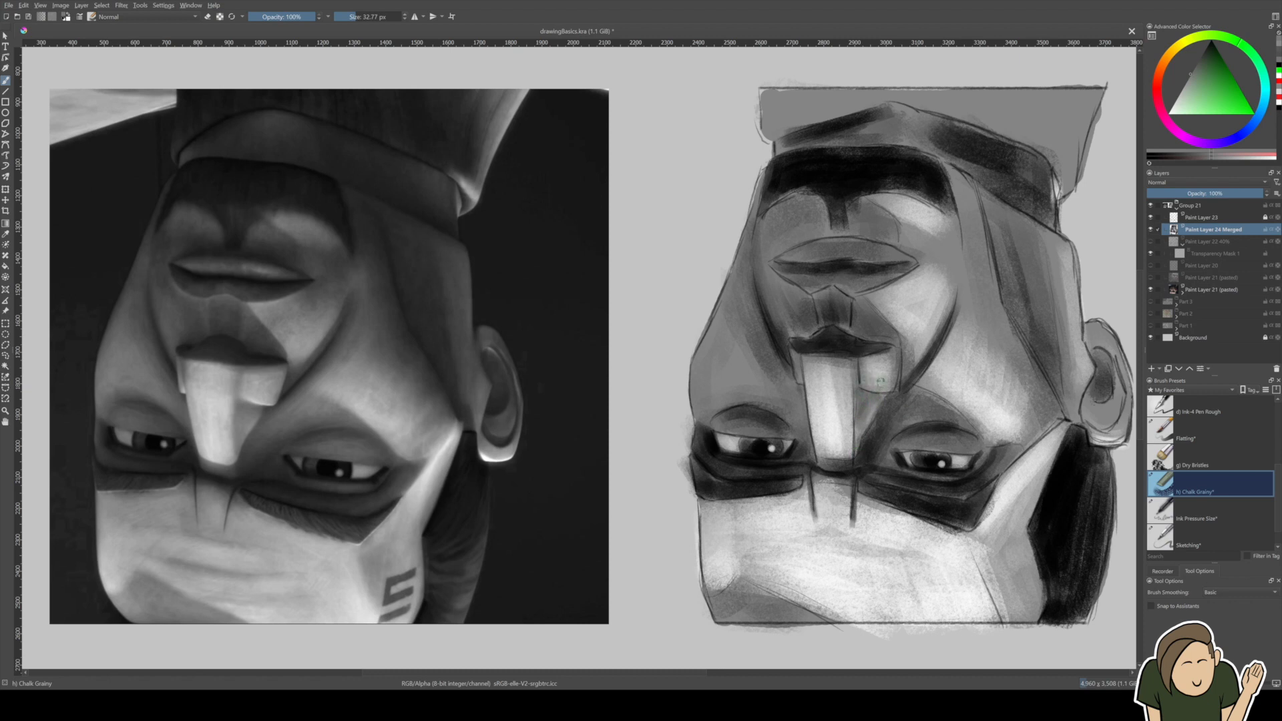
Smooth the far cheek up to the eyelid and the shadow beside the nose with sampled greys at varied brush sizes.
left_click(780, 369, "ctrl")
mouse_move(747, 357)
left_mouse_down("shift")
mouse_move(758, 357)
mouse_move(753, 387)
mouse_move(740, 373)
left_mouse_up("shift")
left_click(720, 381, "ctrl")
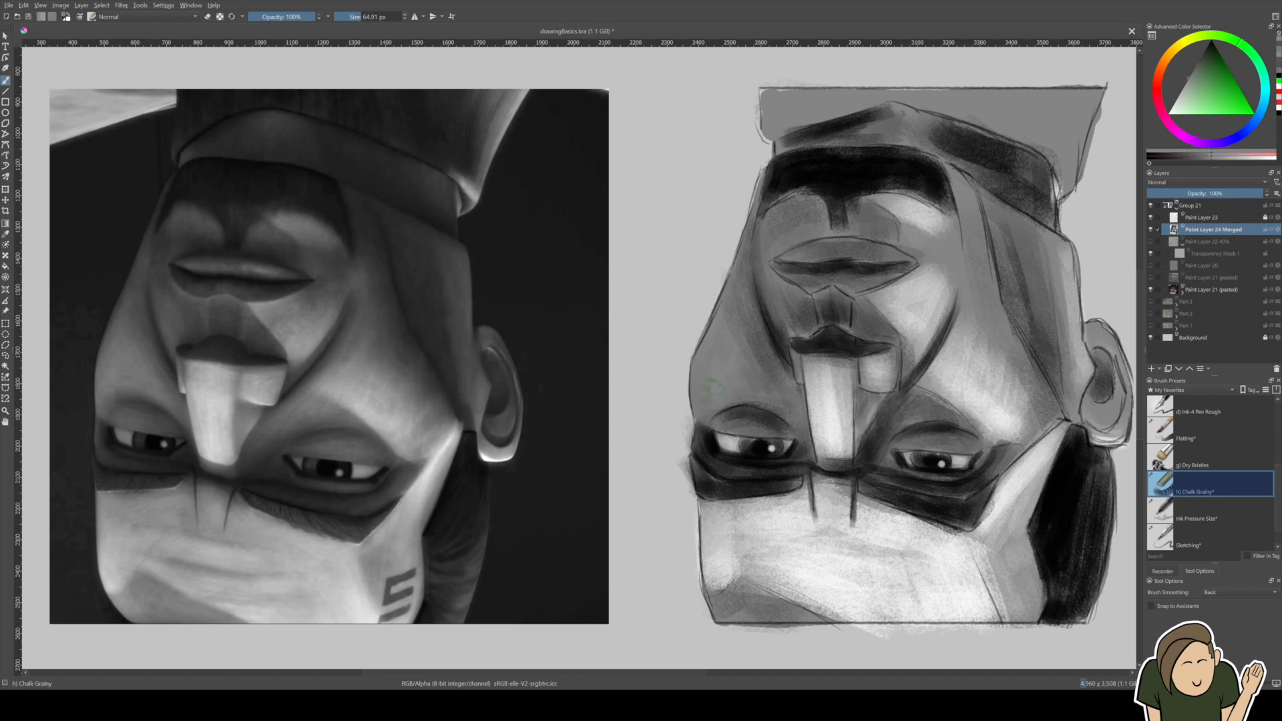
left_click(756, 371, "ctrl")
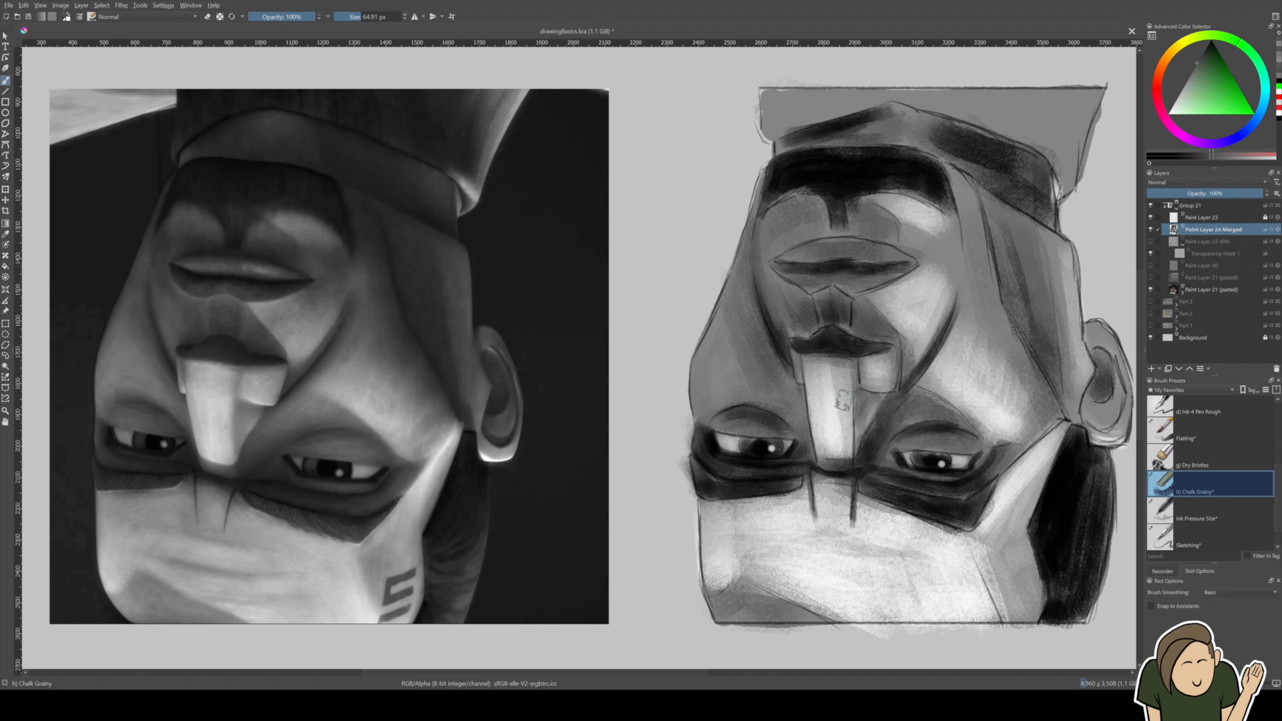
left_click(817, 317, "ctrl")
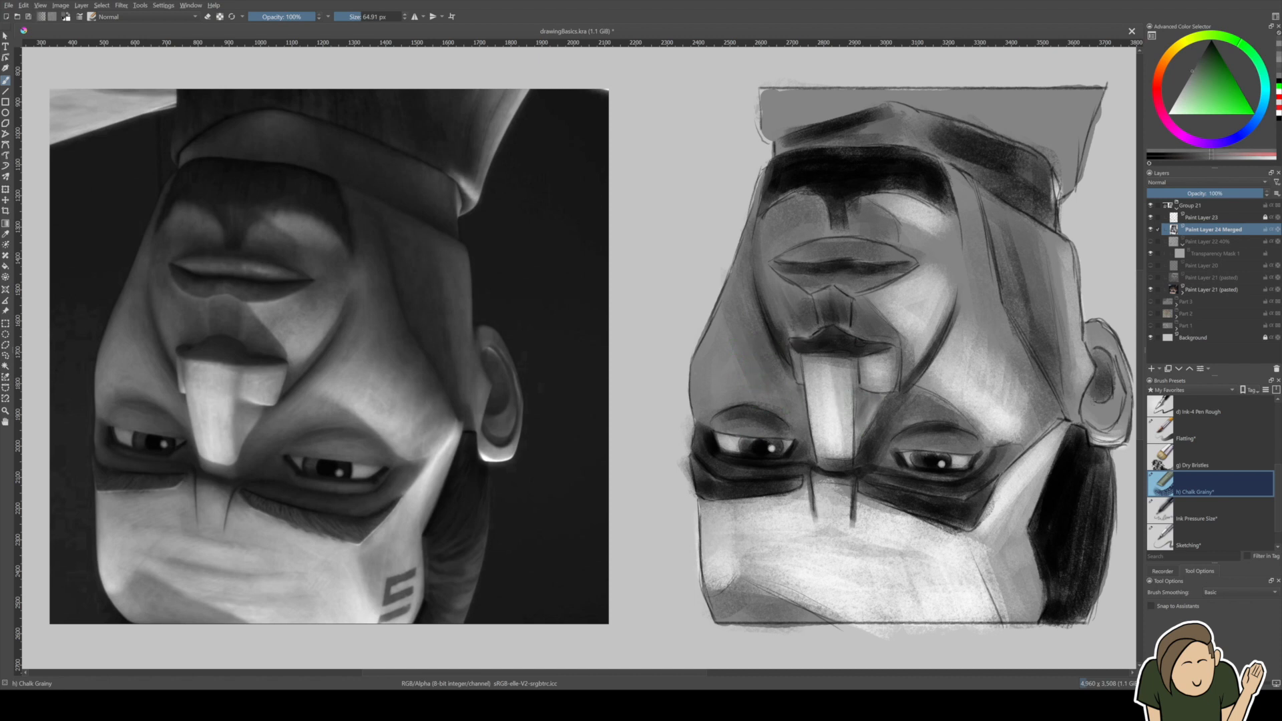
left_click_drag(761, 330, 741, 329)
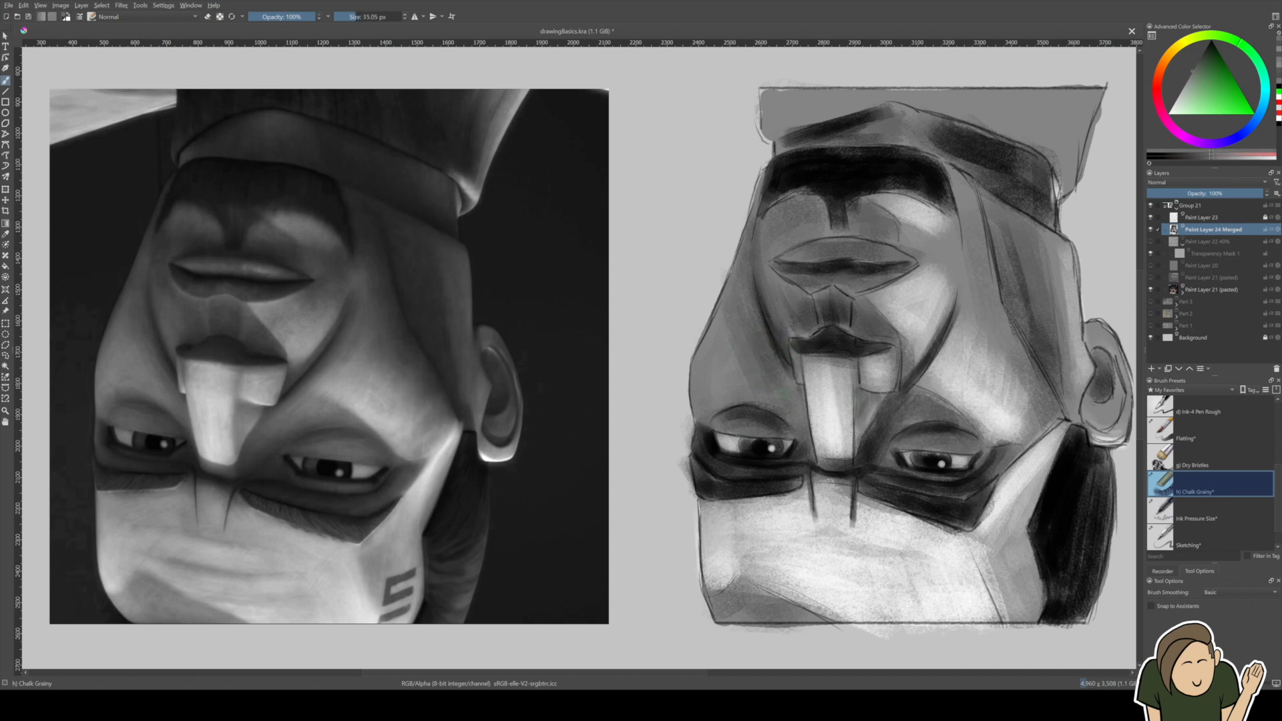
left_click_drag(759, 390, 746, 394)
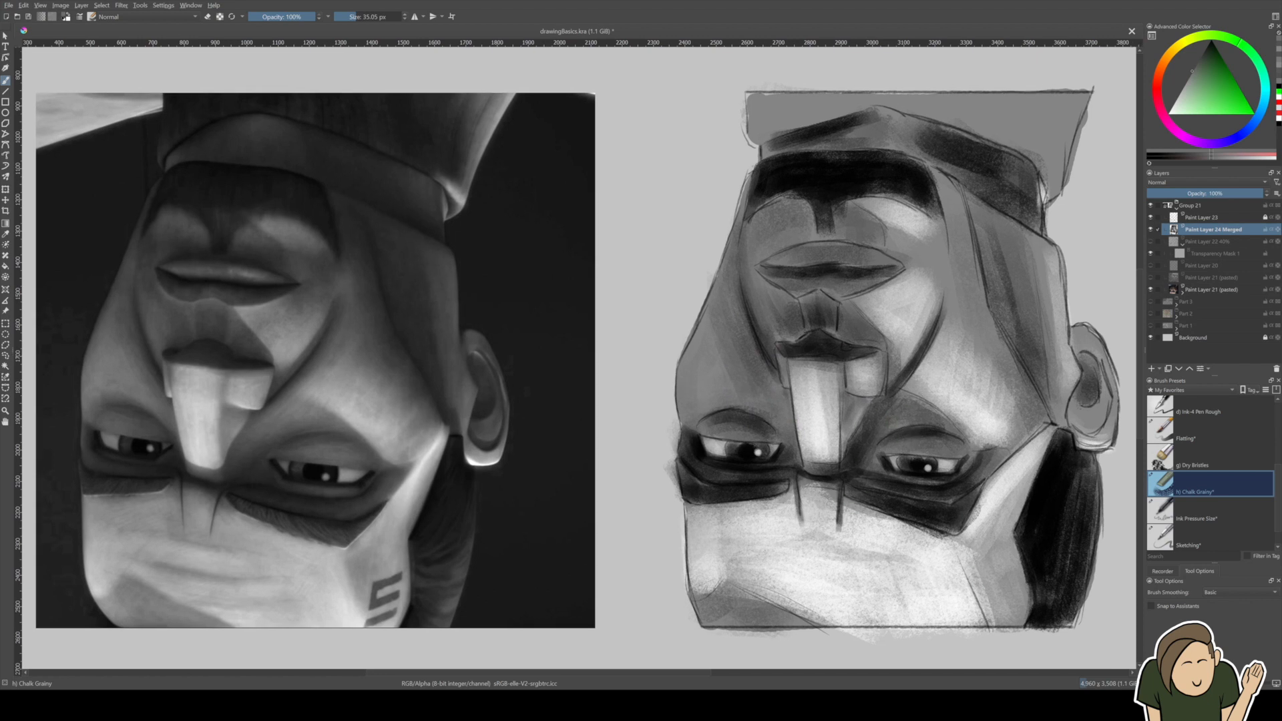
left_click_drag(855, 449, 869, 449)
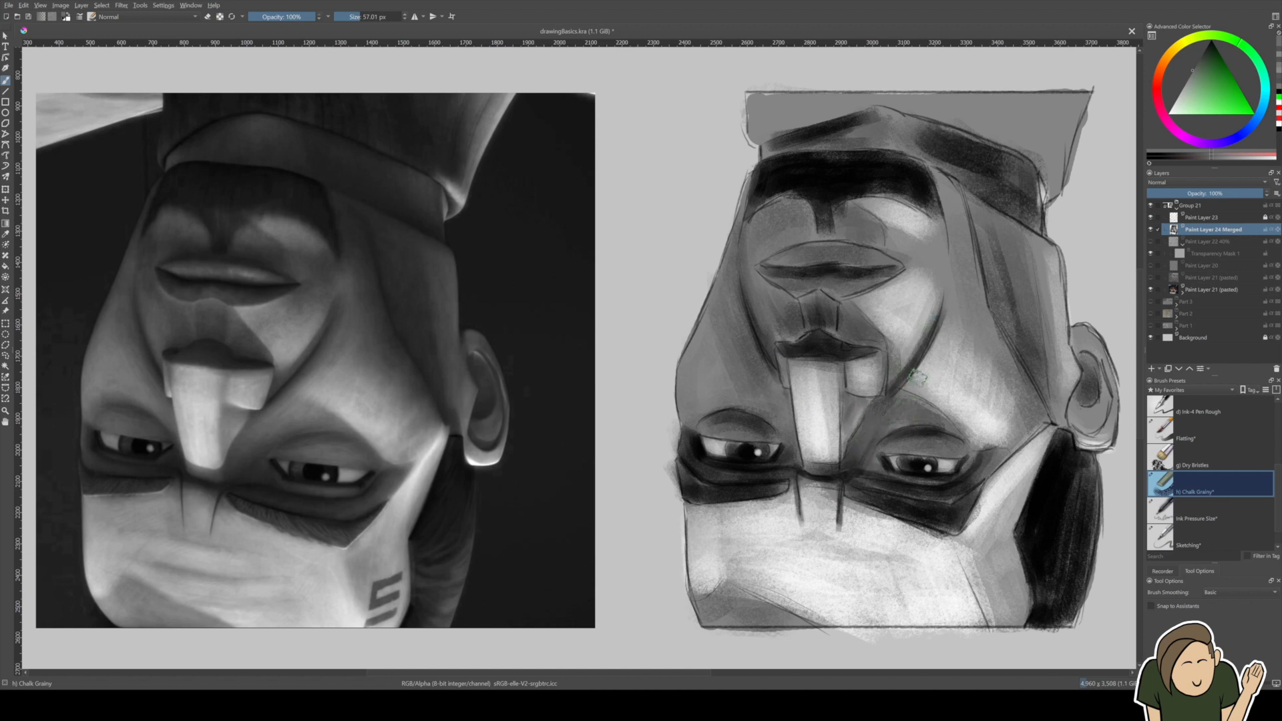
Soften the crease between the mouth and the near cheek with grey chalk and sample the neighbouring shadow tone.
left_click_drag(903, 386, 910, 386, "shift")
left_click_drag(939, 339, 915, 374)
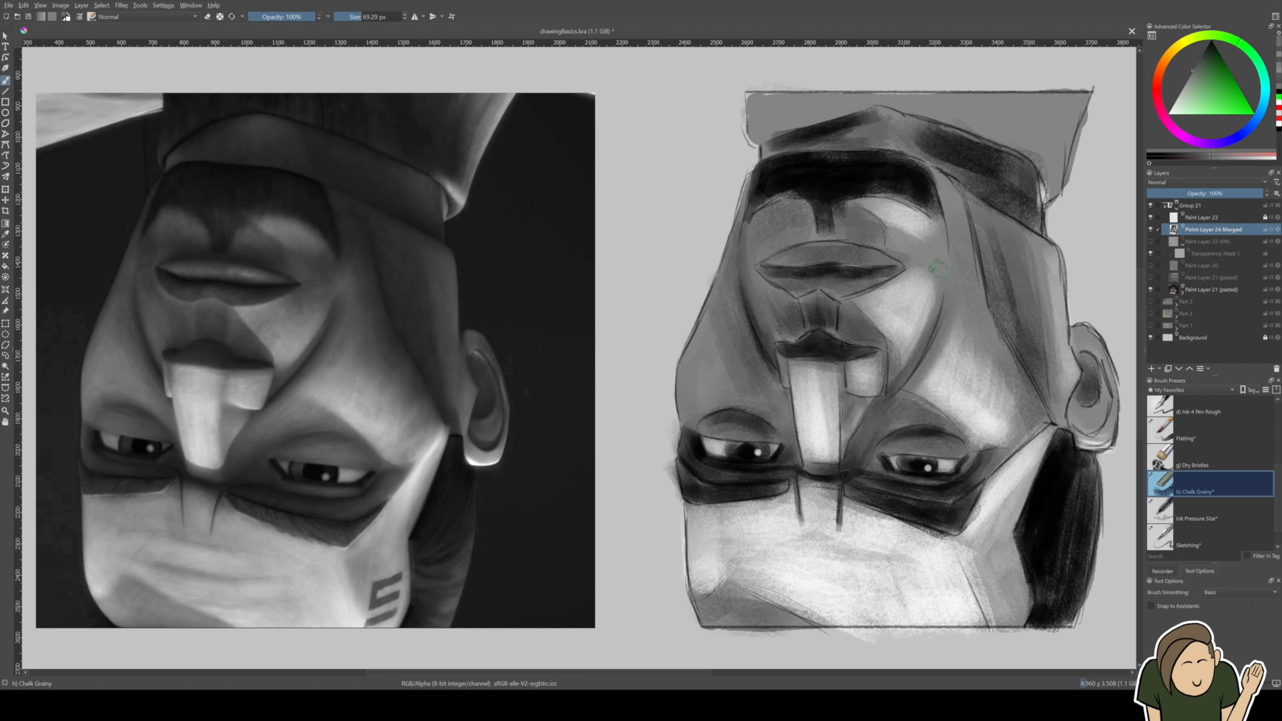
left_click(907, 431, "ctrl")
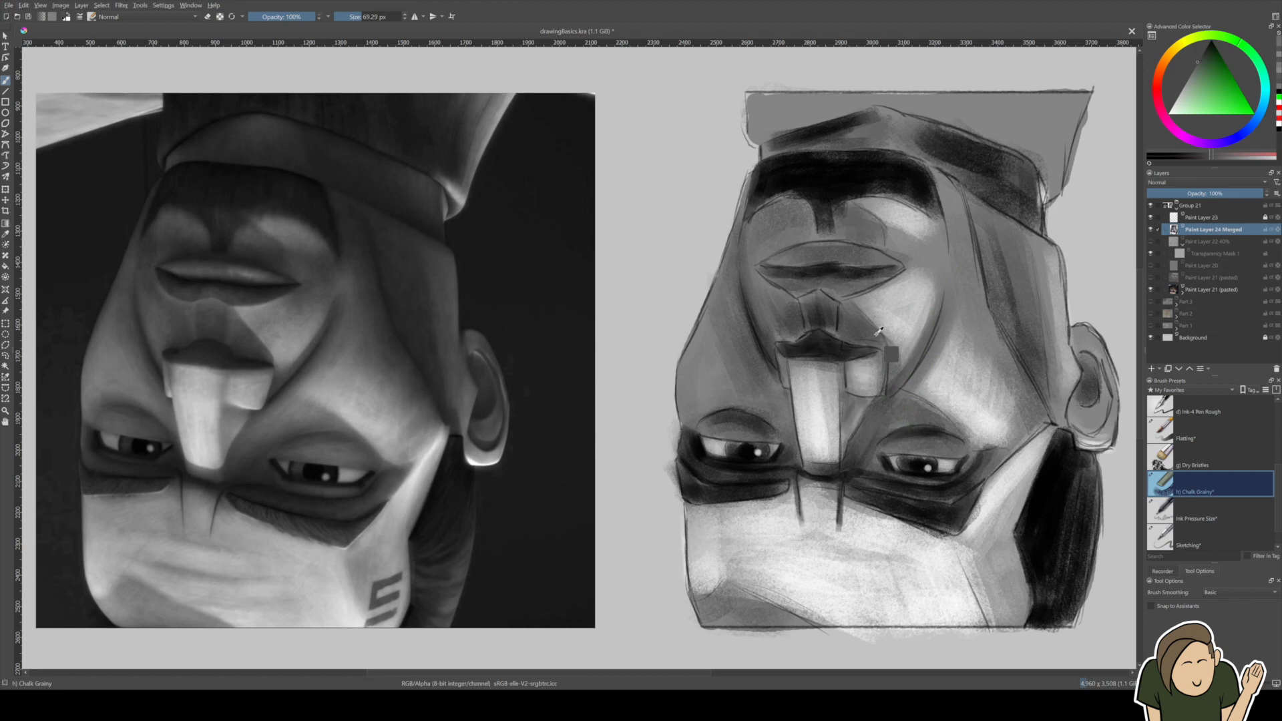
Darken the shadow down the side of the near cheek from the beard to the ear with near-black chalk strokes.
left_click_drag(1203, 116, 1228, 8)
left_click_drag(899, 349, 892, 349, "shift")
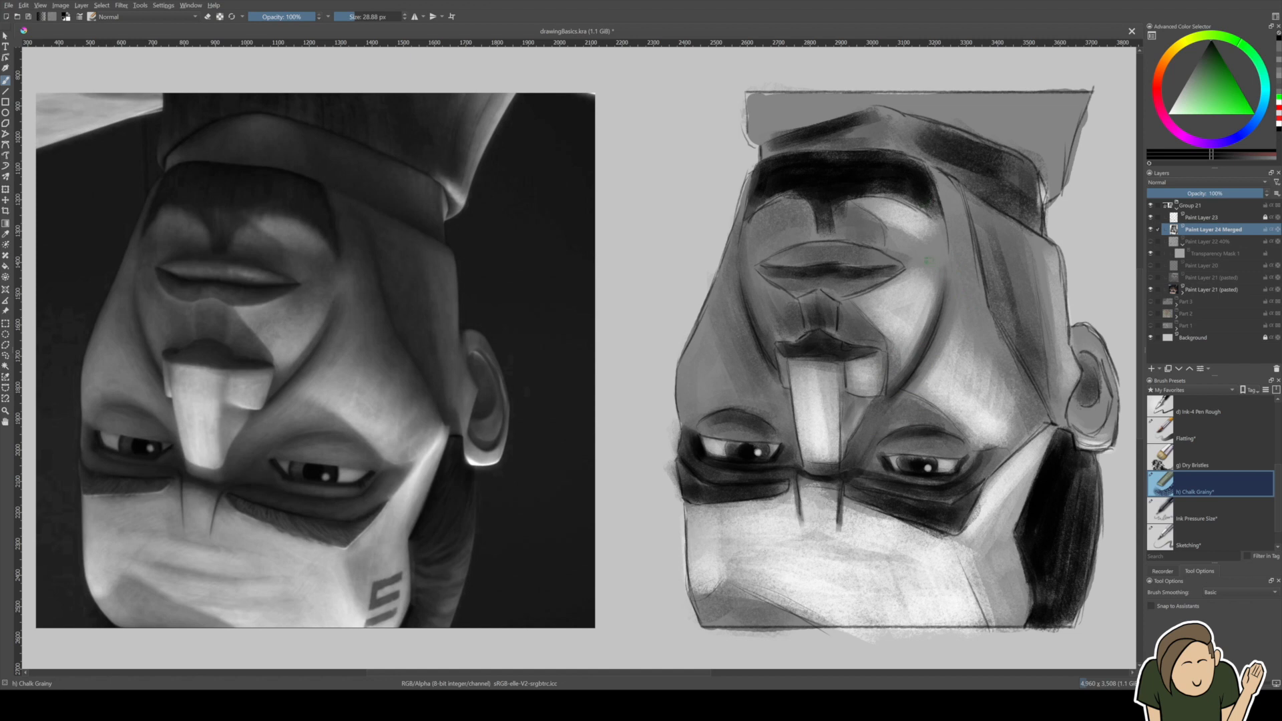
mouse_move(931, 180)
left_mouse_down()
mouse_move(945, 255)
mouse_move(940, 215)
mouse_move(950, 248)
mouse_move(975, 262)
mouse_move(977, 227)
left_mouse_up()
mouse_move(937, 188)
left_mouse_down()
mouse_move(964, 224)
mouse_move(976, 282)
left_mouse_up()
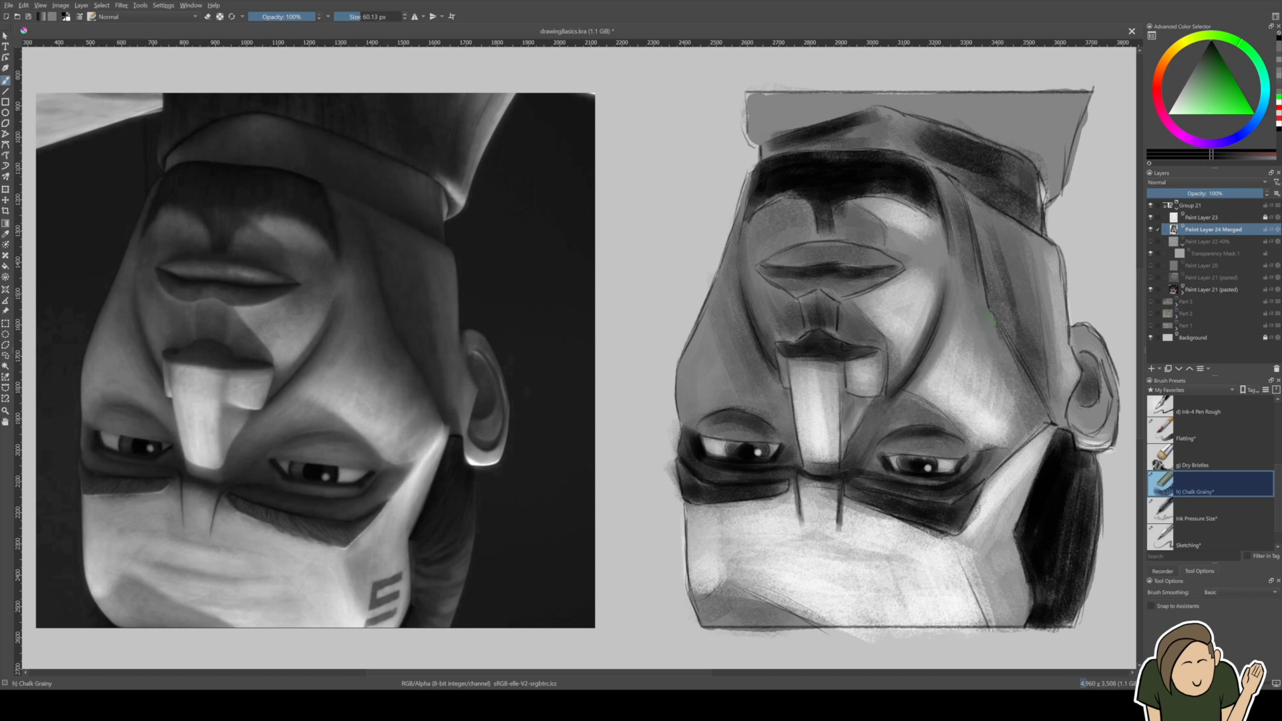
left_click_drag(993, 293, 974, 284, "shift")
left_click_drag(976, 218, 995, 299)
mouse_move(980, 226)
left_mouse_down()
mouse_move(1015, 345)
mouse_move(1000, 334)
mouse_move(1043, 389)
left_mouse_up()
left_click_drag(1014, 341, 1050, 413)
left_click_drag(1025, 354, 1050, 405)
Darken the contours and inner folds of the ear with thin near-black chalk strokes.
mouse_move(1056, 406)
left_mouse_down()
mouse_move(1062, 424)
mouse_move(1080, 400)
mouse_move(1095, 410)
mouse_move(1072, 414)
left_mouse_up()
mouse_move(1072, 417)
left_mouse_down()
mouse_move(1095, 434)
mouse_move(1075, 424)
left_mouse_up()
mouse_move(1075, 423)
left_mouse_down()
mouse_move(1087, 433)
mouse_move(1106, 420)
mouse_move(1110, 386)
mouse_move(1074, 331)
left_mouse_up()
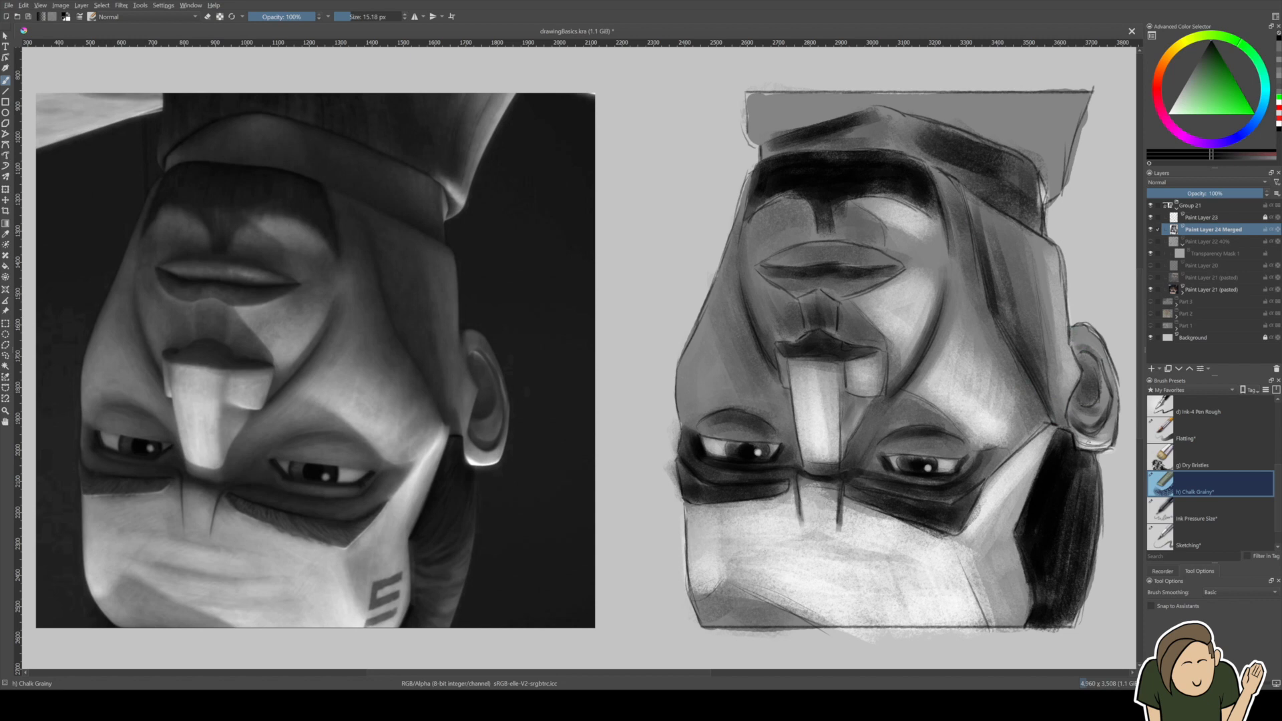
Draw light hair strands over the black hair beside the forehead with white chalk.
mouse_move(1048, 583)
left_mouse_down("shift")
mouse_move(1063, 584)
mouse_move(1058, 599)
left_mouse_up("shift")
left_click(1169, 113)
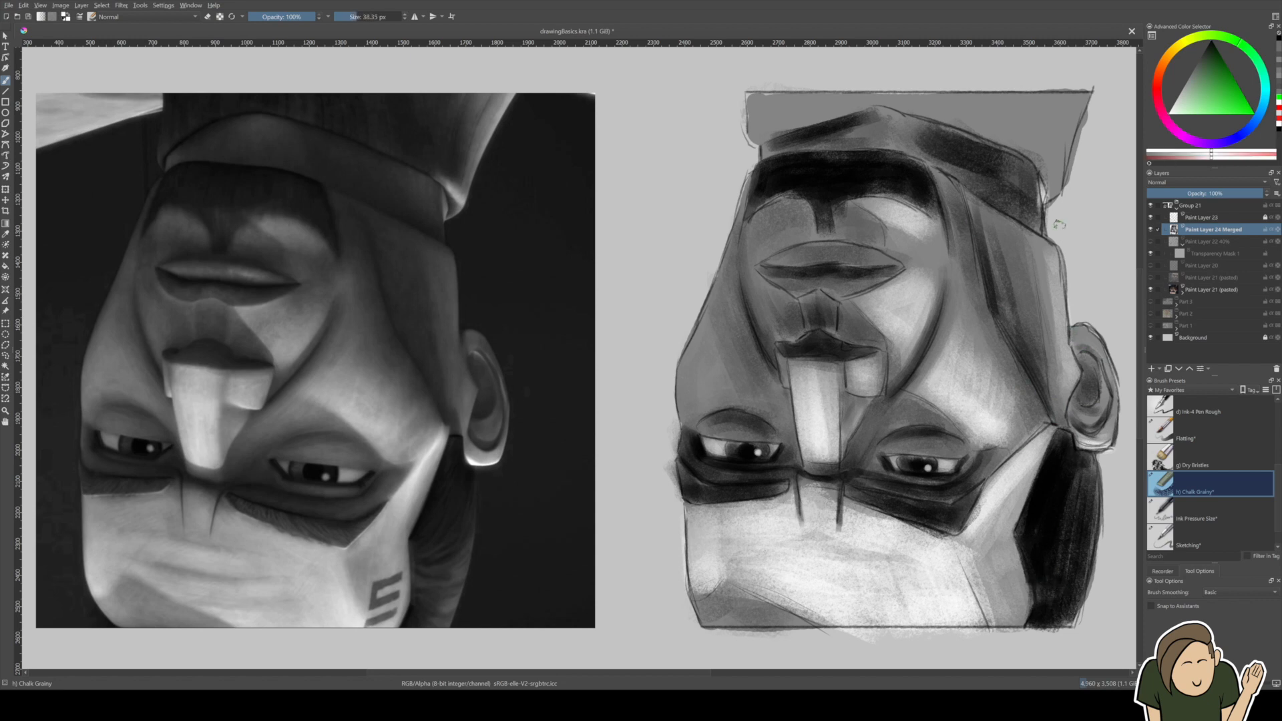
left_click_drag(937, 518, 923, 504, "shift")
mouse_move(1063, 600)
left_mouse_down()
mouse_move(1086, 576)
mouse_move(1050, 591)
mouse_move(1090, 569)
mouse_move(1092, 553)
mouse_move(1074, 569)
mouse_move(1092, 537)
mouse_move(1062, 554)
mouse_move(1069, 545)
mouse_move(1052, 538)
mouse_move(1096, 512)
mouse_move(1078, 530)
left_mouse_up()
left_click_drag(1093, 524, 1062, 582)
mouse_move(1081, 589)
left_mouse_down()
mouse_move(1057, 601)
mouse_move(1076, 601)
mouse_move(1044, 614)
mouse_move(1073, 604)
left_mouse_up()
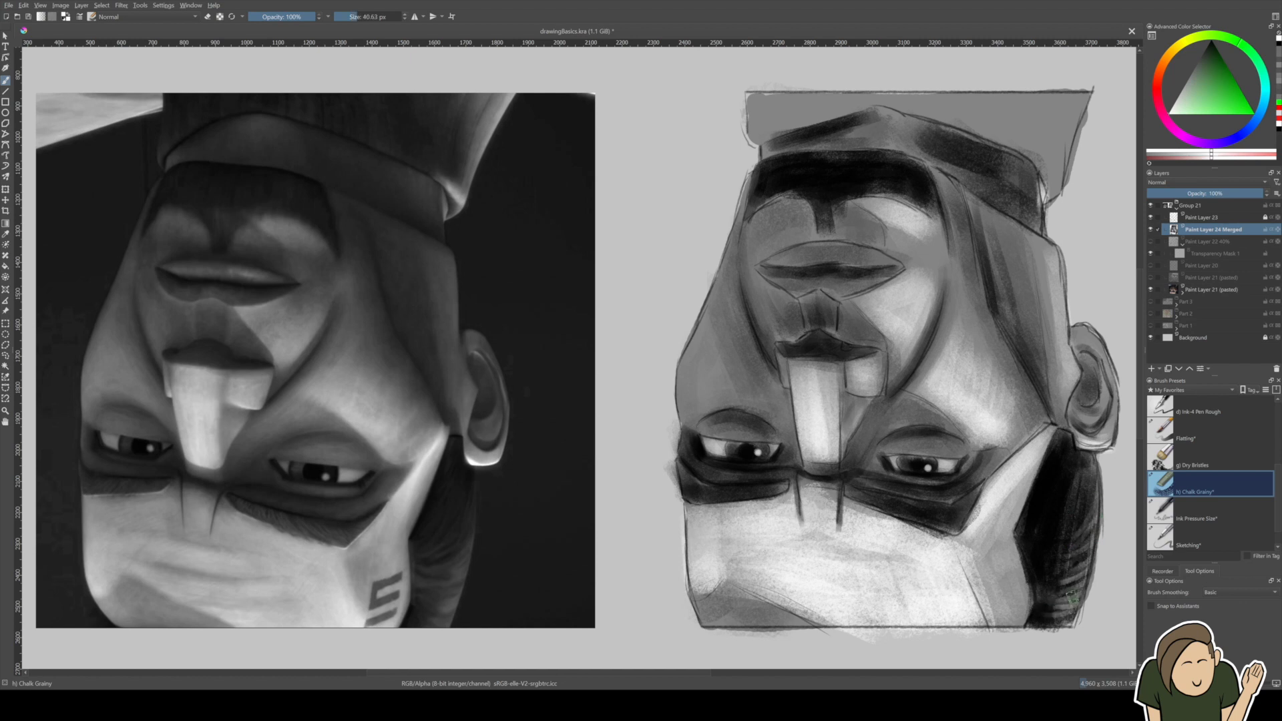
mouse_move(1087, 559)
left_mouse_down()
mouse_move(1071, 573)
mouse_move(1075, 558)
left_mouse_up()
left_click_drag(1071, 577, 1049, 617)
Add thin white highlights to the near nostril wing and clean up the edges of both eyebrows.
left_click_drag(759, 482, 749, 483, "shift")
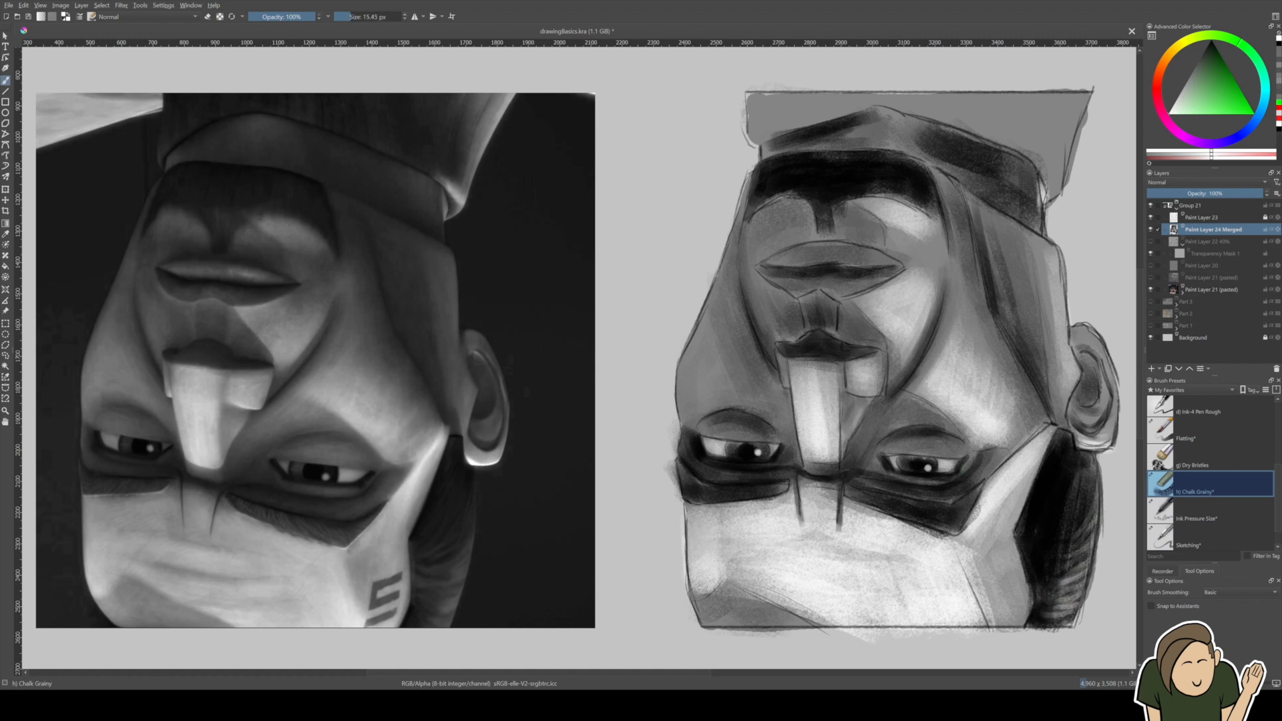
mouse_move(238, 512)
left_mouse_down()
mouse_move(347, 544)
mouse_move(386, 500)
left_mouse_up()
left_click_drag(856, 393, 870, 394)
mouse_move(966, 525)
left_mouse_down()
mouse_move(980, 485)
mouse_move(982, 531)
mouse_move(918, 490)
mouse_move(943, 517)
mouse_move(911, 520)
left_mouse_up()
left_click_drag(978, 494, 963, 520)
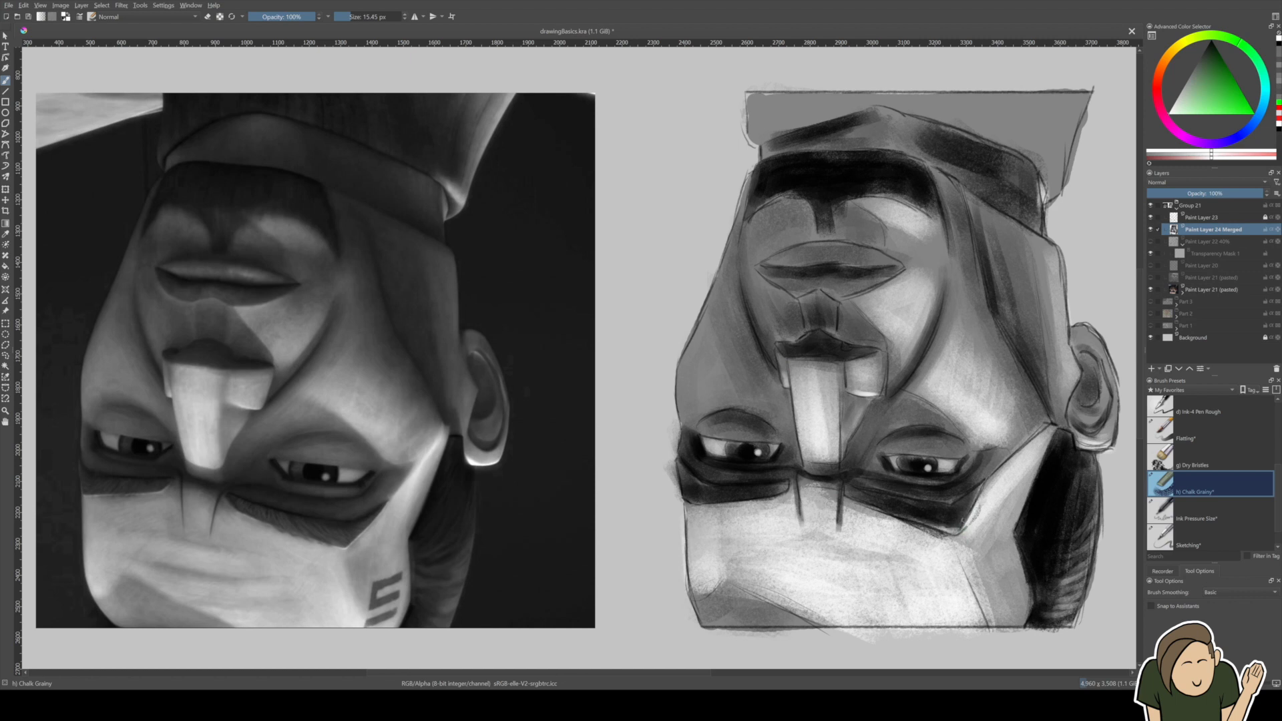
left_click_drag(717, 498, 789, 484)
Add white highlights along the temple edge between ear and near brow, and on the lips.
left_click_drag(1047, 429, 992, 474)
left_click_drag(1048, 429, 987, 483)
left_click_drag(1042, 429, 1034, 438)
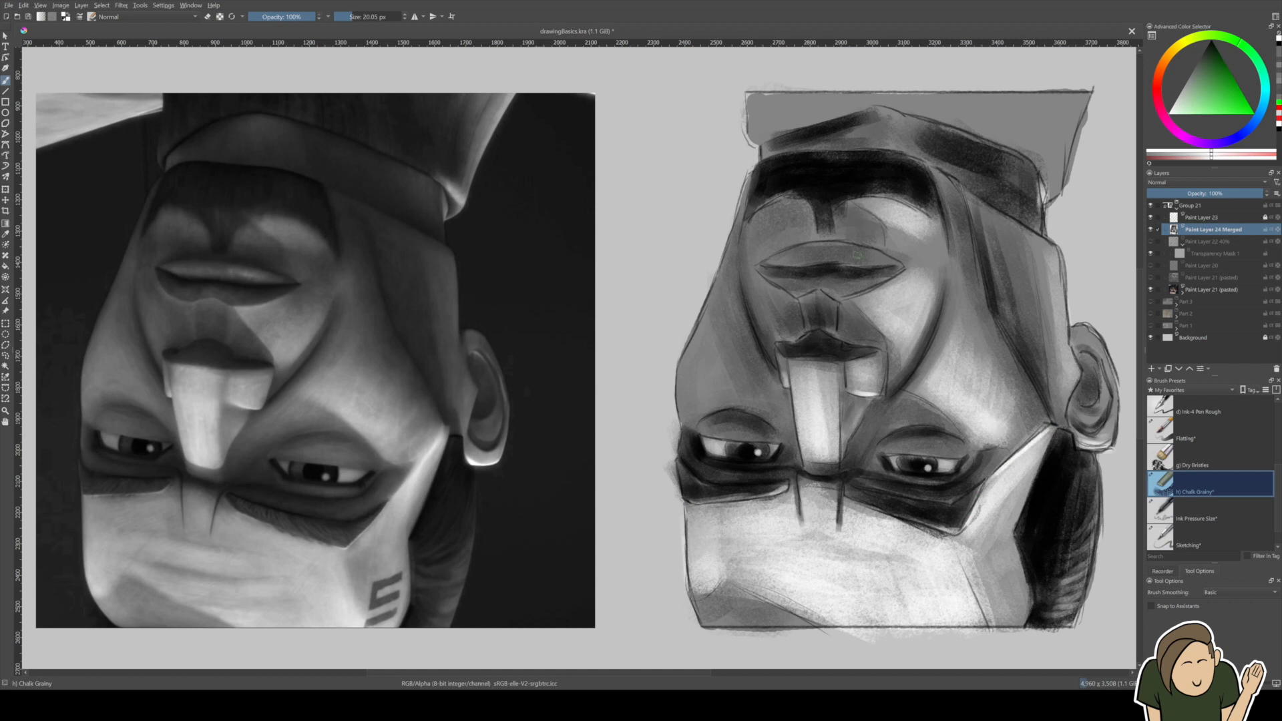
left_click_drag(806, 253, 885, 258)
left_click_drag(844, 303, 897, 275)
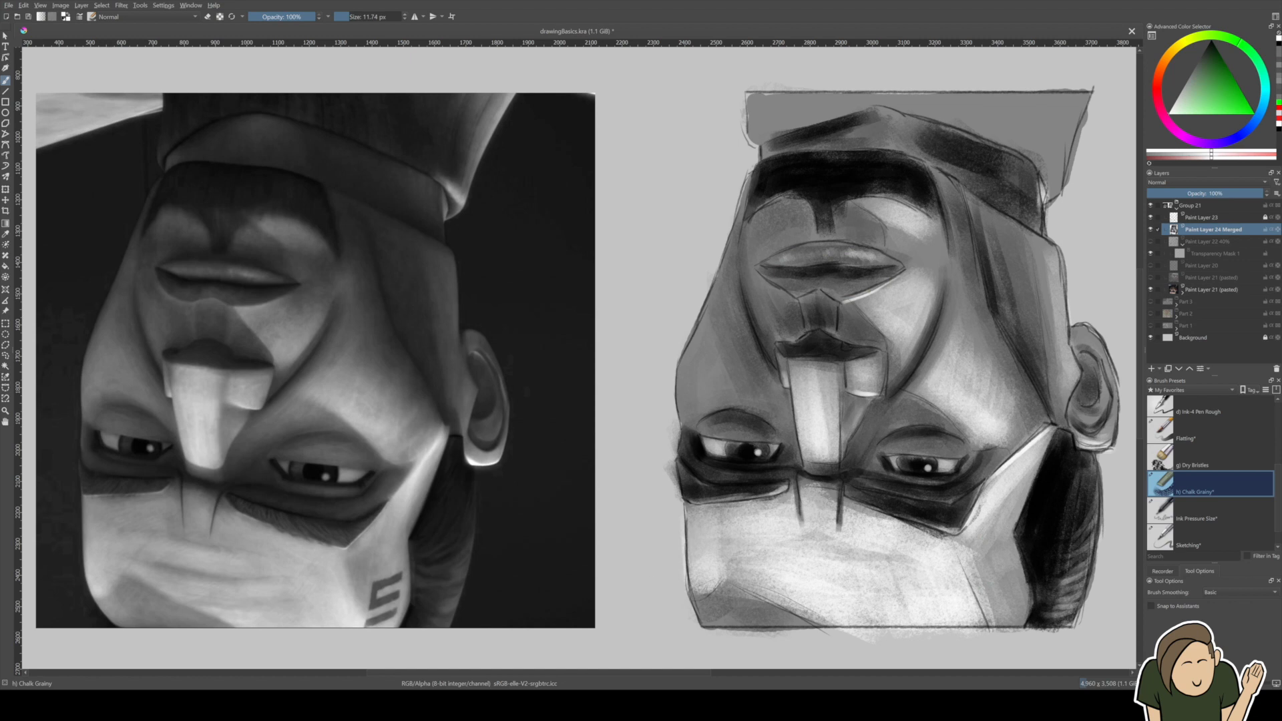
Draw the 5-shaped tattoo and the bar beside it on the temple with sampled dark grey.
left_click(995, 305, "ctrl")
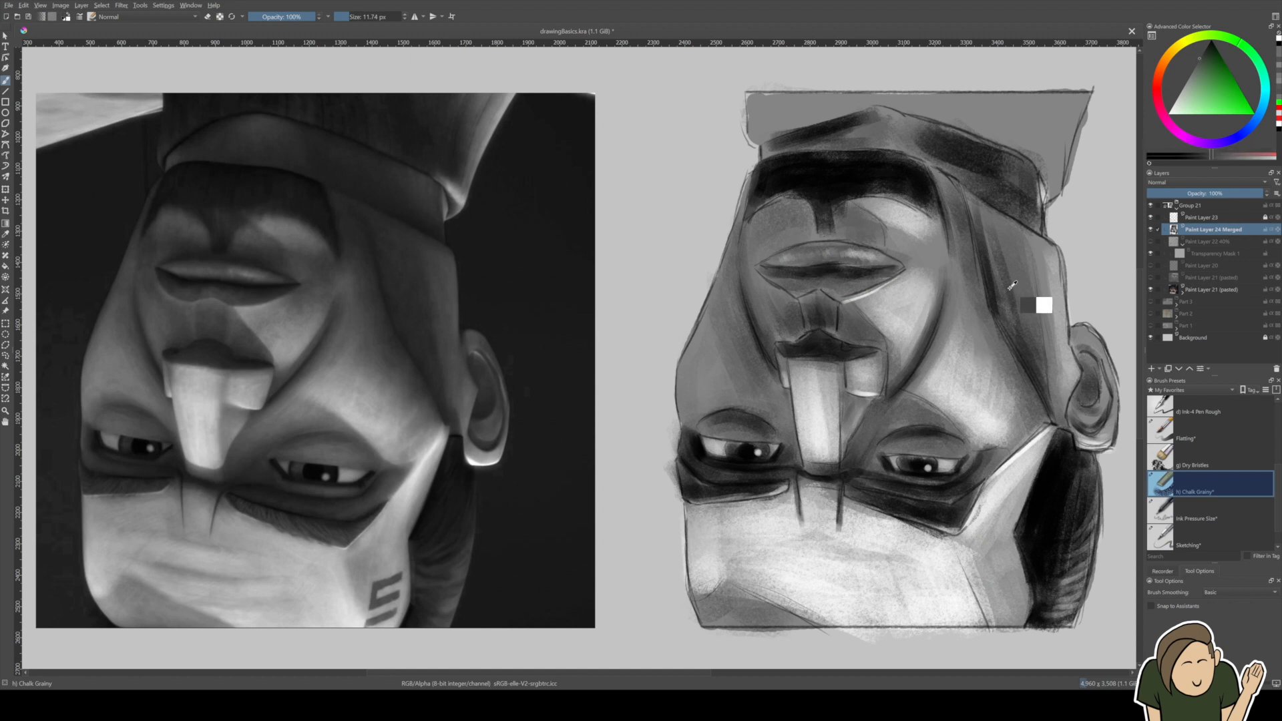
left_click_drag(1013, 299, 1020, 332)
left_click_drag(950, 551, 964, 564, "shift")
left_click_drag(1001, 586, 1018, 579)
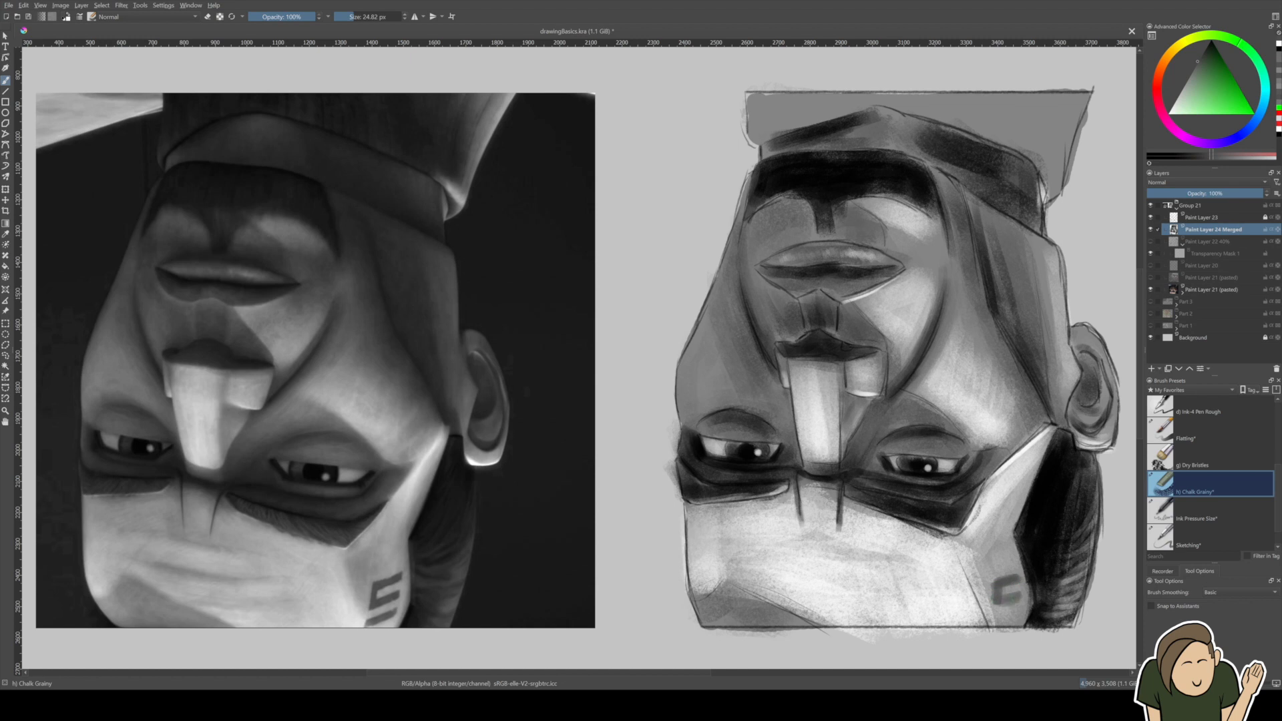
mouse_move(991, 616)
left_mouse_down()
mouse_move(1018, 613)
mouse_move(990, 581)
mouse_move(993, 596)
left_mouse_up()
Darken the strokes of the temple tattoo with black sampled from the hair.
left_click(1031, 566, "ctrl")
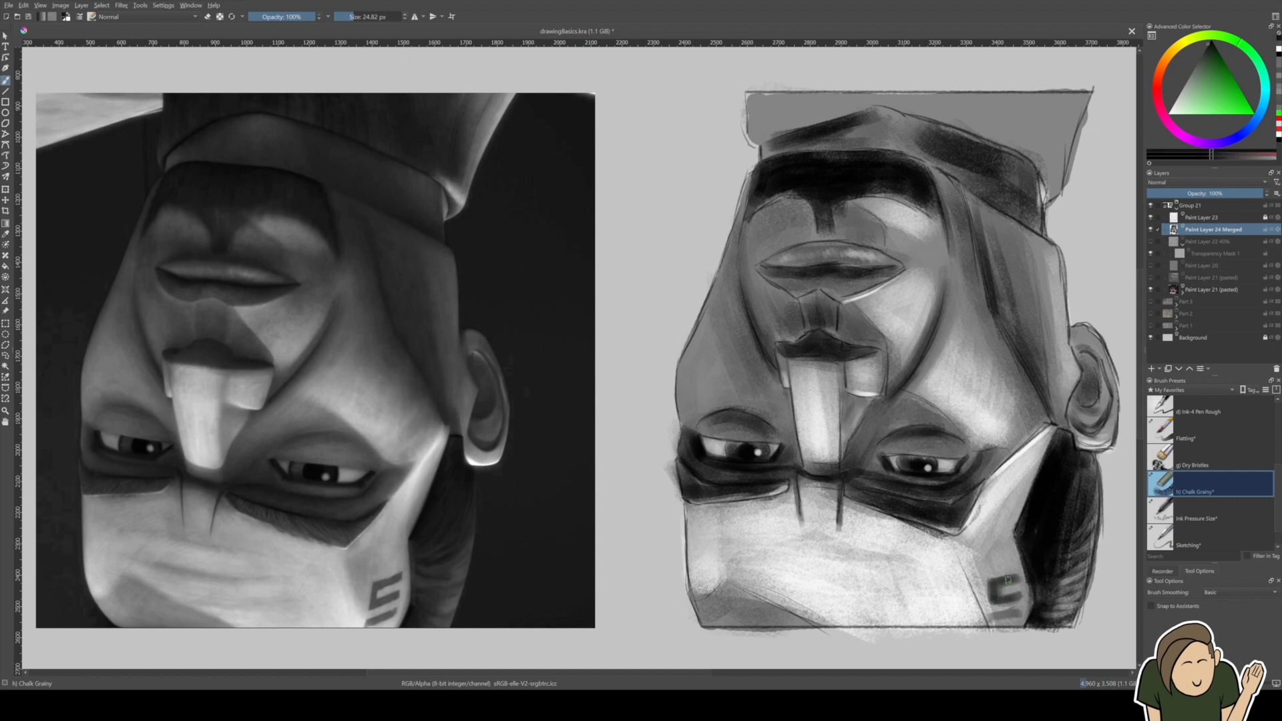
left_click_drag(1012, 575, 998, 579)
left_click_drag(1018, 612, 994, 614)
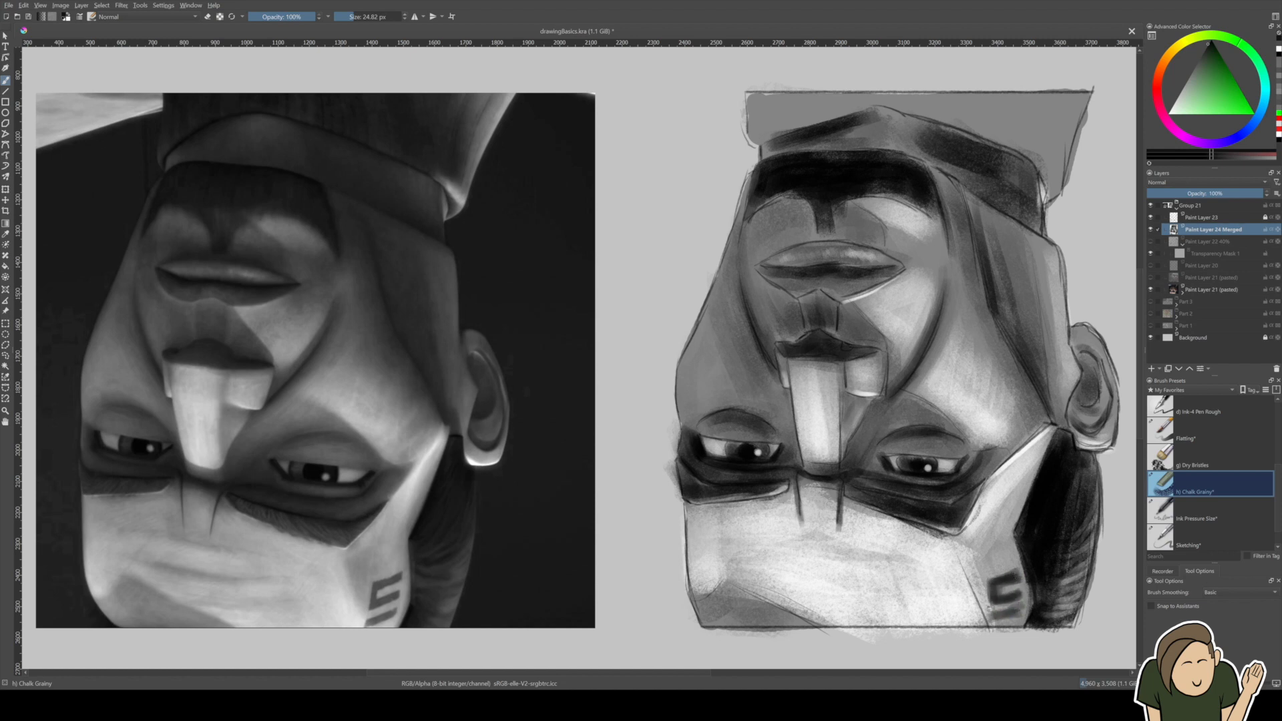
left_click_drag(997, 617, 984, 618)
Refine the edges and gaps of the temple tattoo with sampled skin and tattoo greys.
left_click(1031, 605, "ctrl")
left_click_drag(1021, 594, 1012, 578)
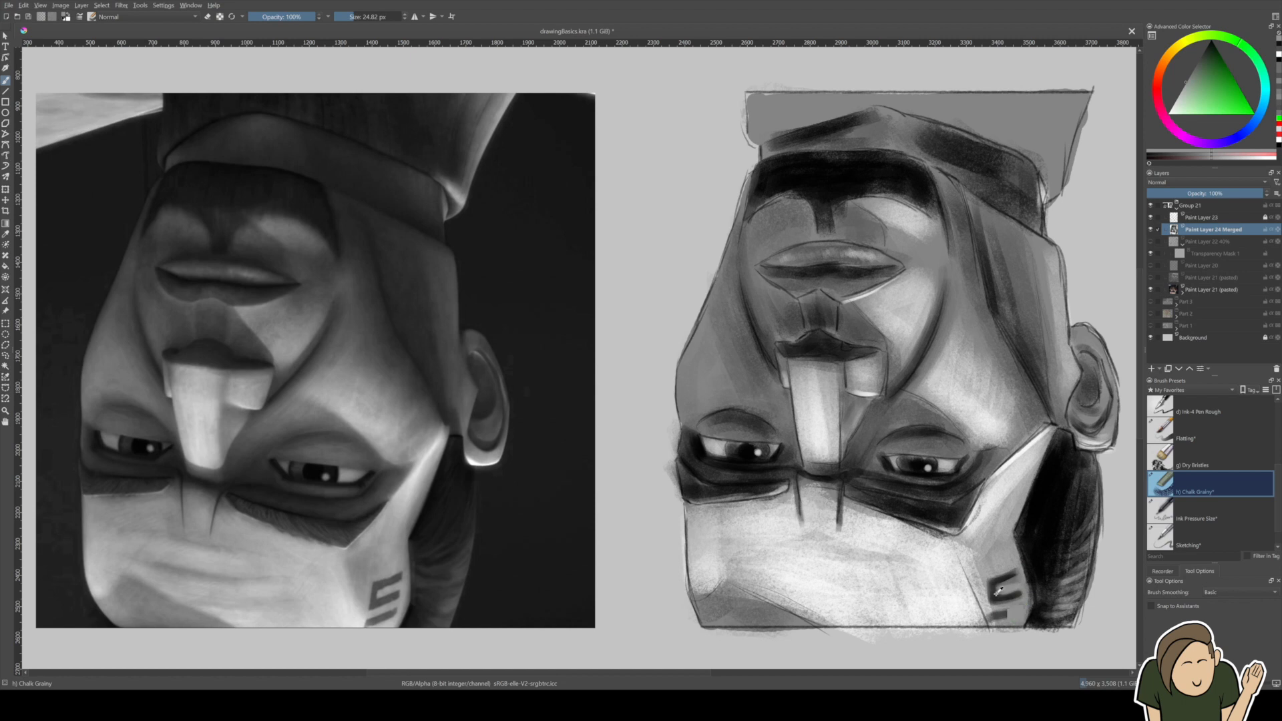
left_click(1008, 611, "ctrl")
mouse_move(1001, 614)
left_mouse_down()
mouse_move(1022, 608)
mouse_move(985, 617)
mouse_move(988, 590)
mouse_move(1013, 572)
left_mouse_up()
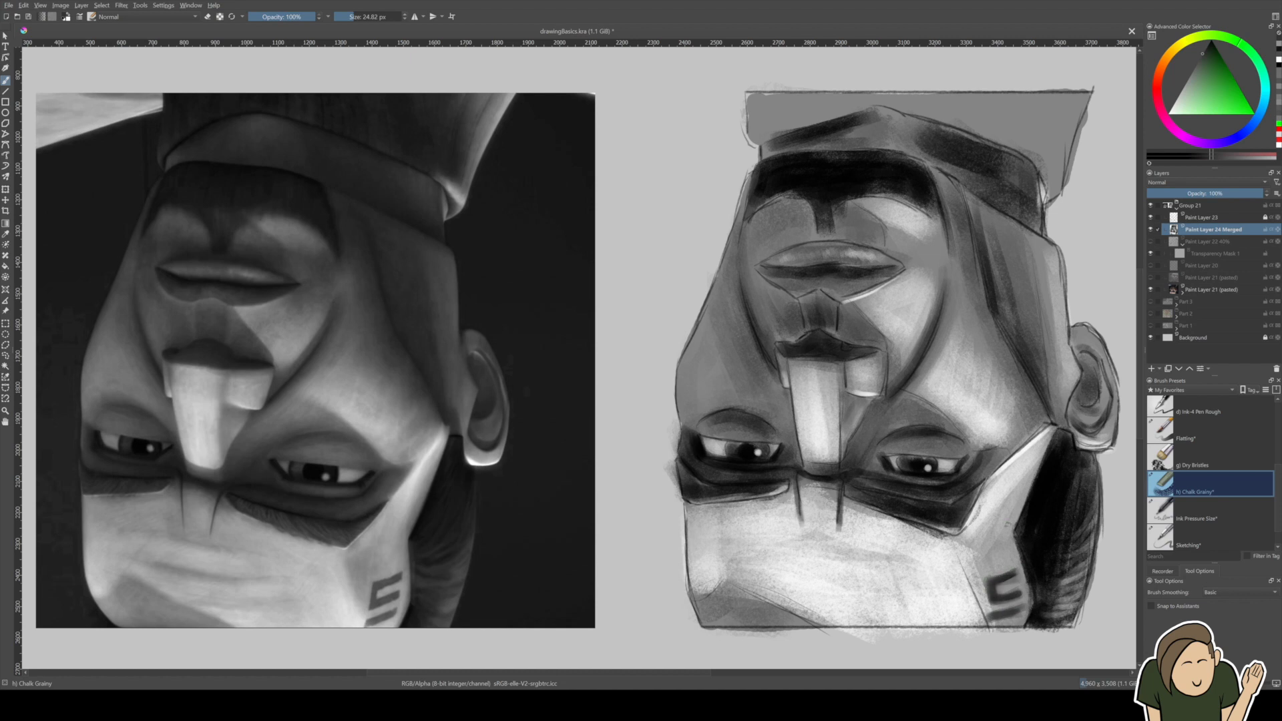
left_click(1012, 583, "ctrl")
left_click_drag(867, 473, 857, 486)
Save the document and turn the canvas view upright to compare the drawing with the reference.
key("ctrl+s")
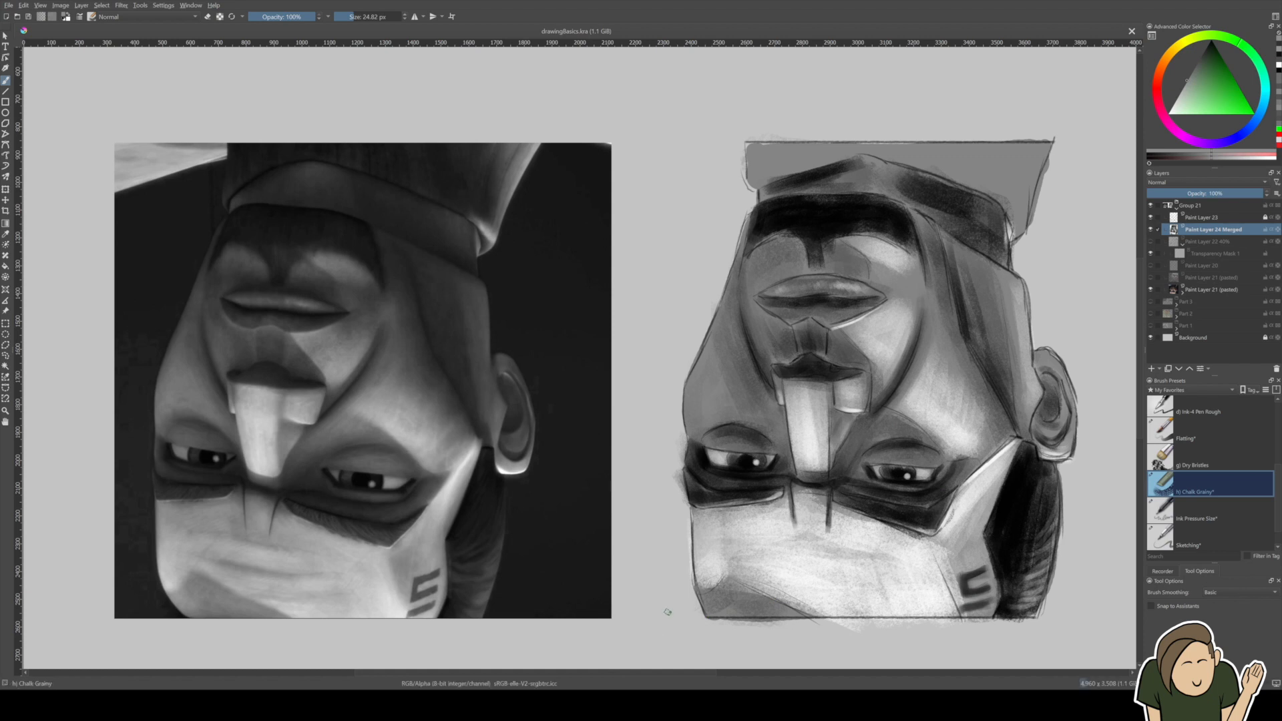
key("t")
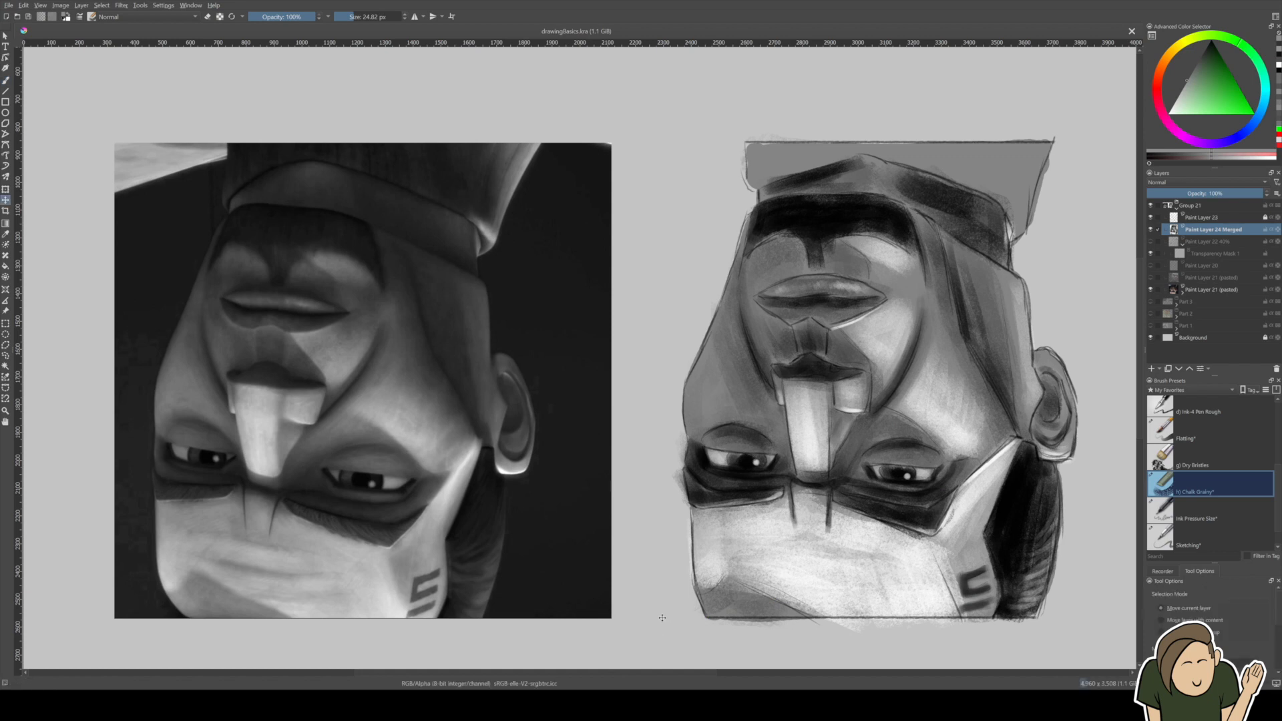
key("b")
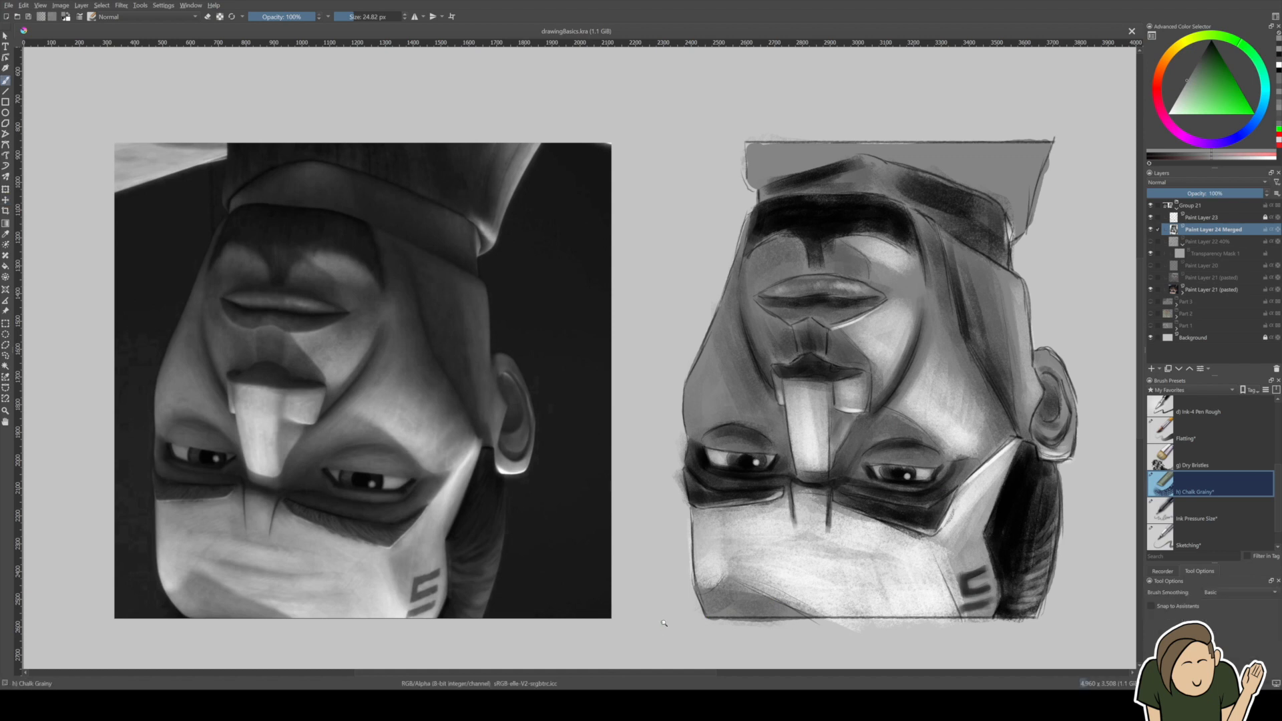
mouse_move(668, 629)
left_mouse_down()
mouse_move(733, 435)
mouse_move(688, 318)
mouse_move(560, 295)
left_mouse_up()
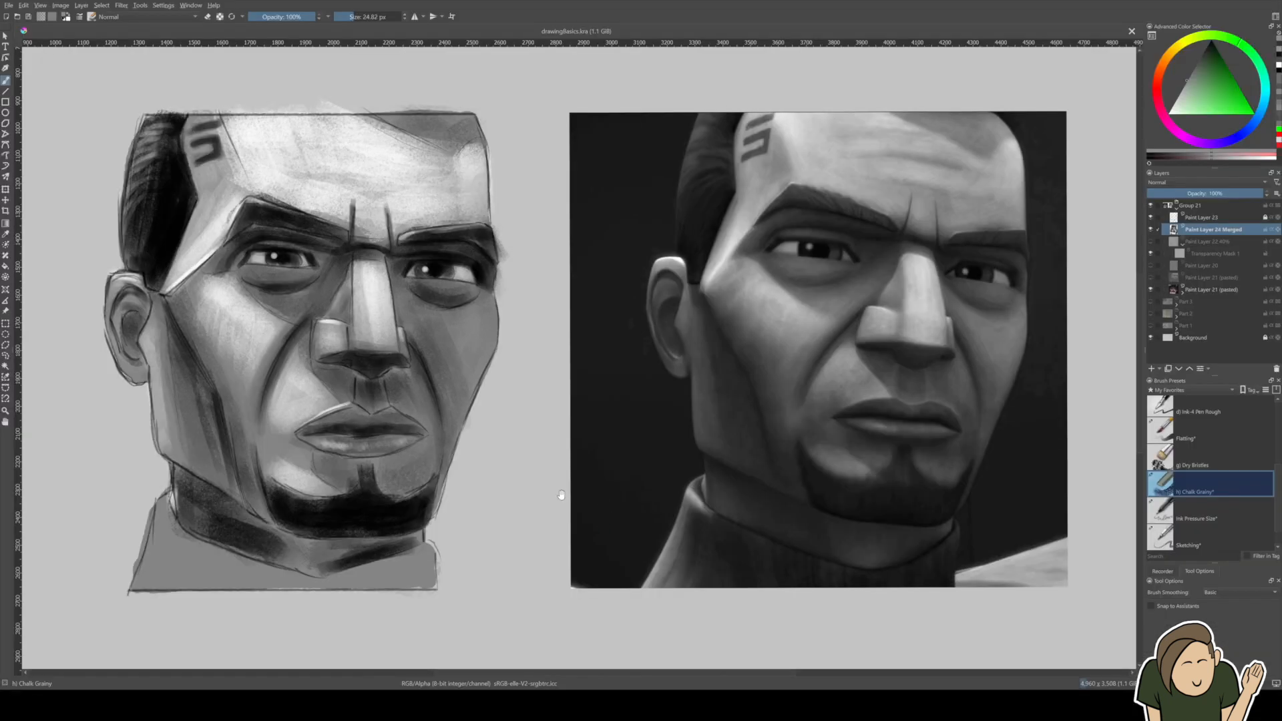
left_click_drag(633, 586, 586, 605)
left_click_drag(539, 532, 538, 534)
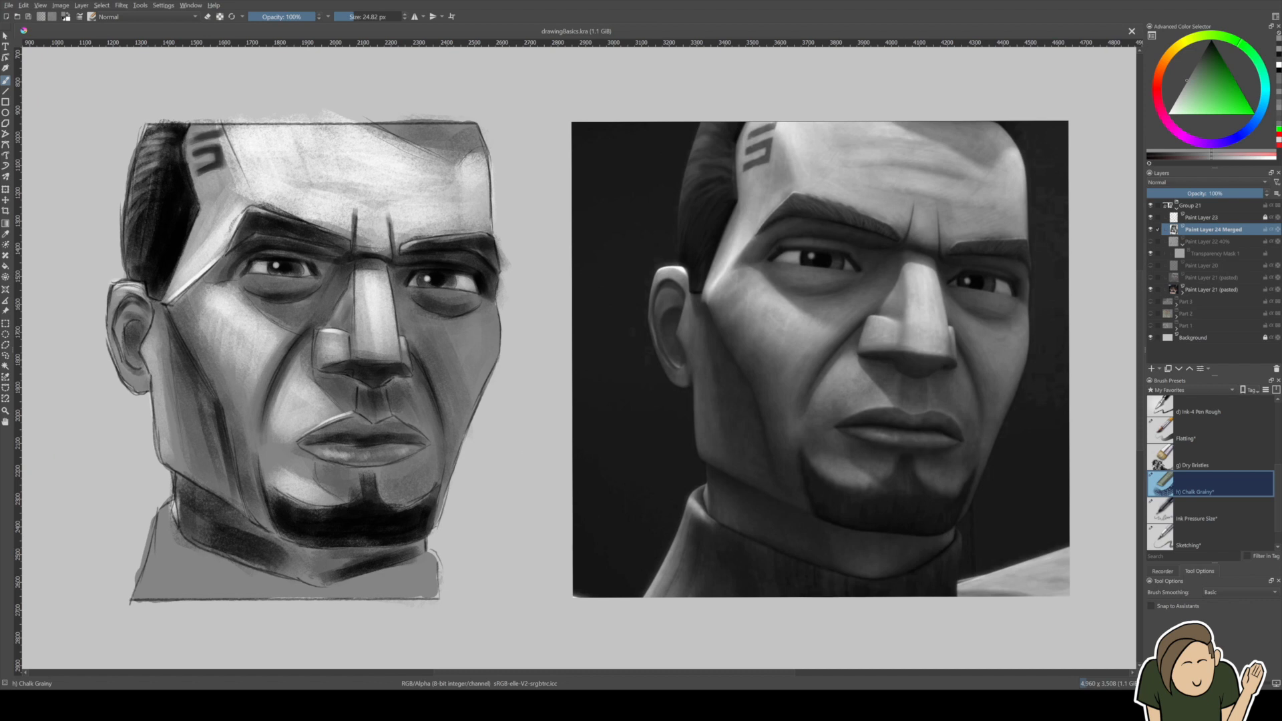
Try marking the far cheek contour on drawing and reference with the Ink Pressure Size brush in bright green, and undo the marks.
left_click(1253, 115)
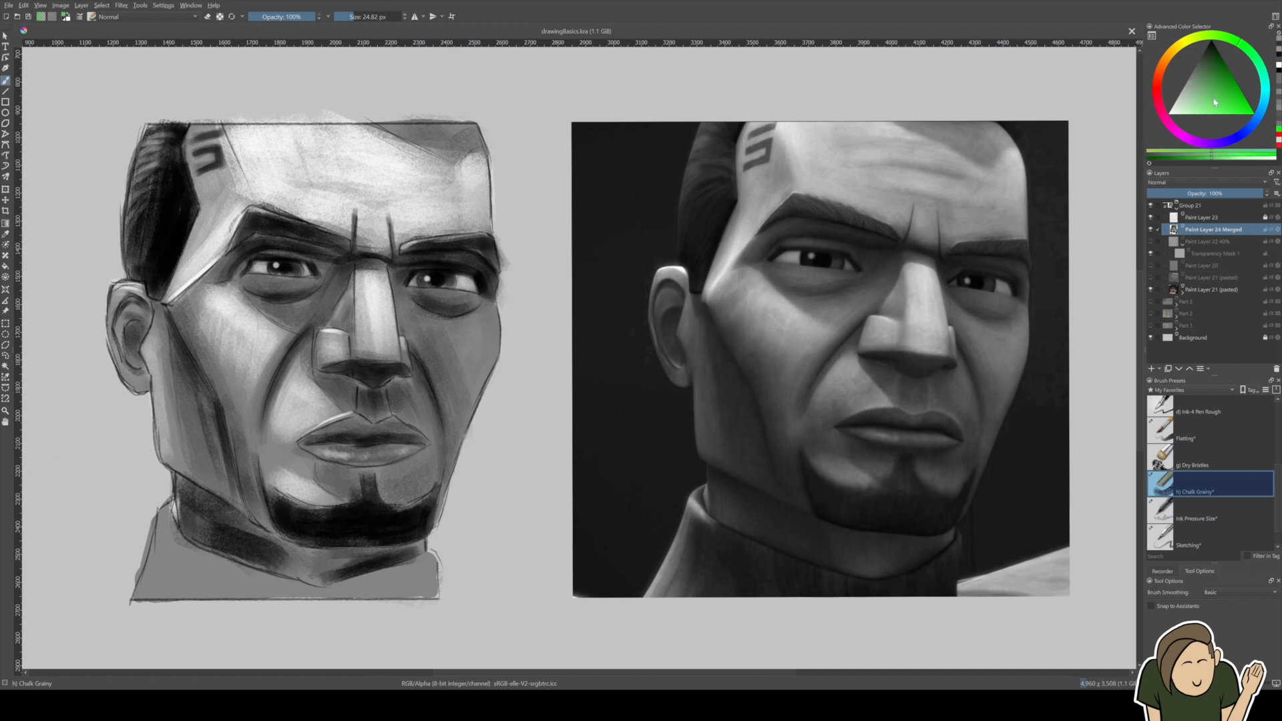
left_click(1163, 522)
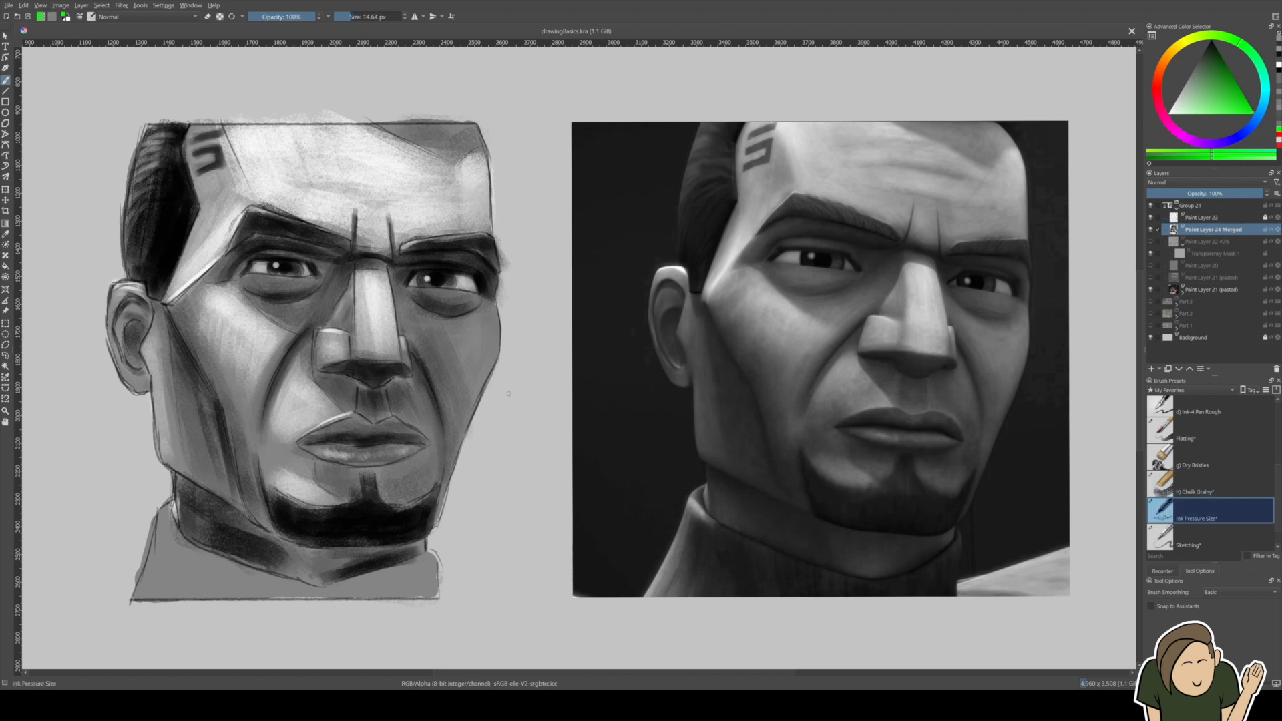
mouse_move(506, 305)
left_mouse_down()
mouse_move(512, 365)
mouse_move(494, 404)
left_mouse_up()
left_click_drag(1039, 326, 1011, 400)
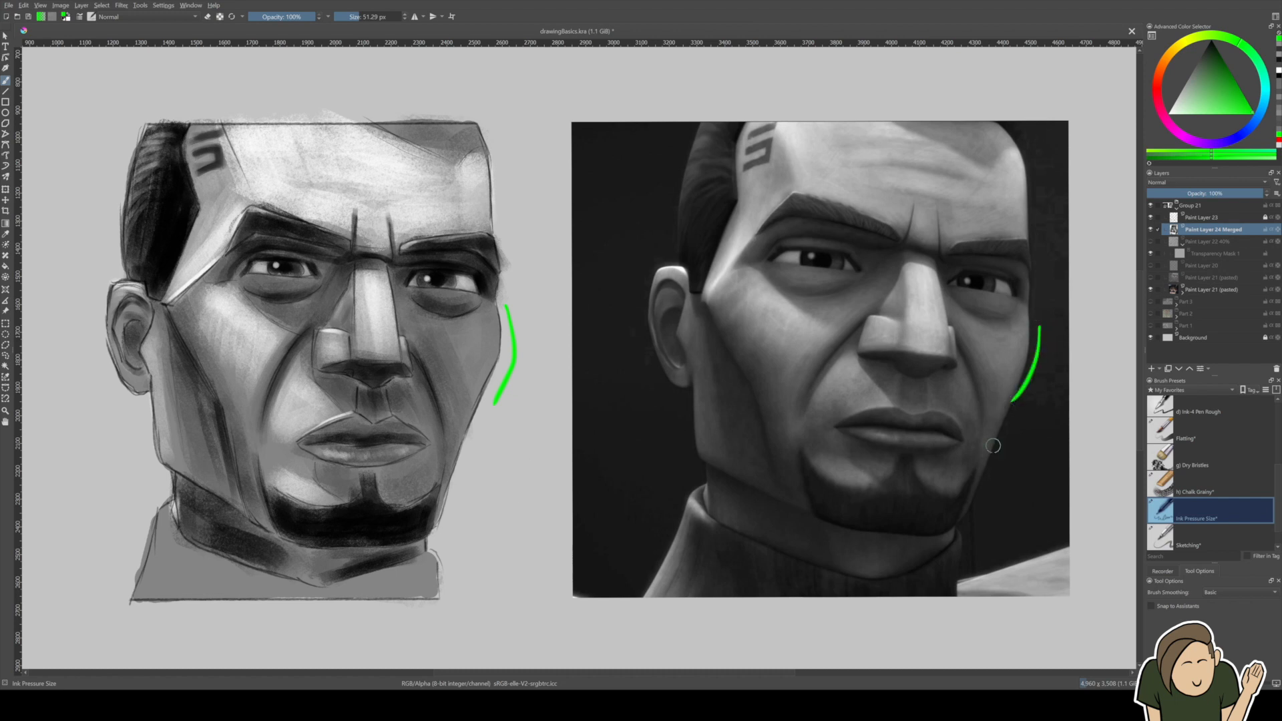
key("ctrl+z")
key("ctrl+z")
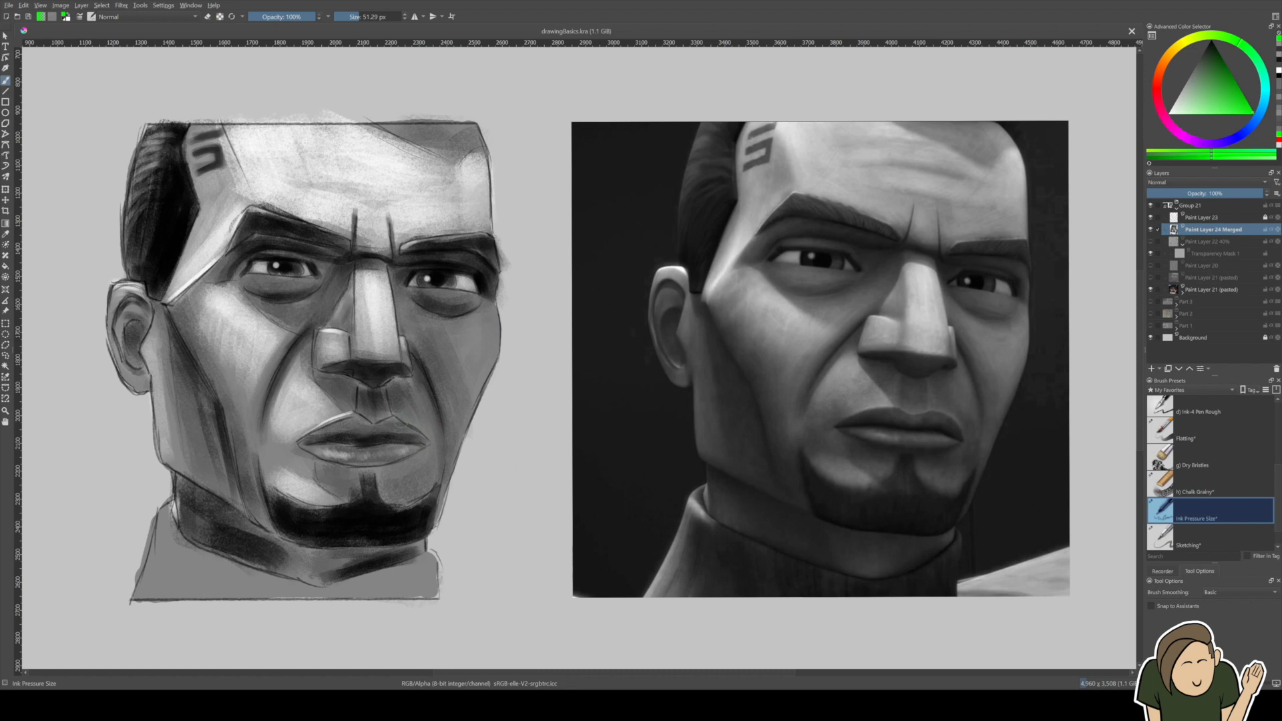
Try marking the slant of the far half of the upper lip on both faces in green, and undo the marks.
left_click_drag(393, 419, 420, 430)
mouse_move(911, 411)
left_mouse_down()
mouse_move(940, 410)
mouse_move(967, 448)
left_mouse_up()
key("ctrl+z")
key("ctrl+z")
Try marking the angle of the chin line on both faces in green, and undo the marks.
left_click_drag(818, 523, 958, 540)
left_click_drag(272, 553, 467, 554)
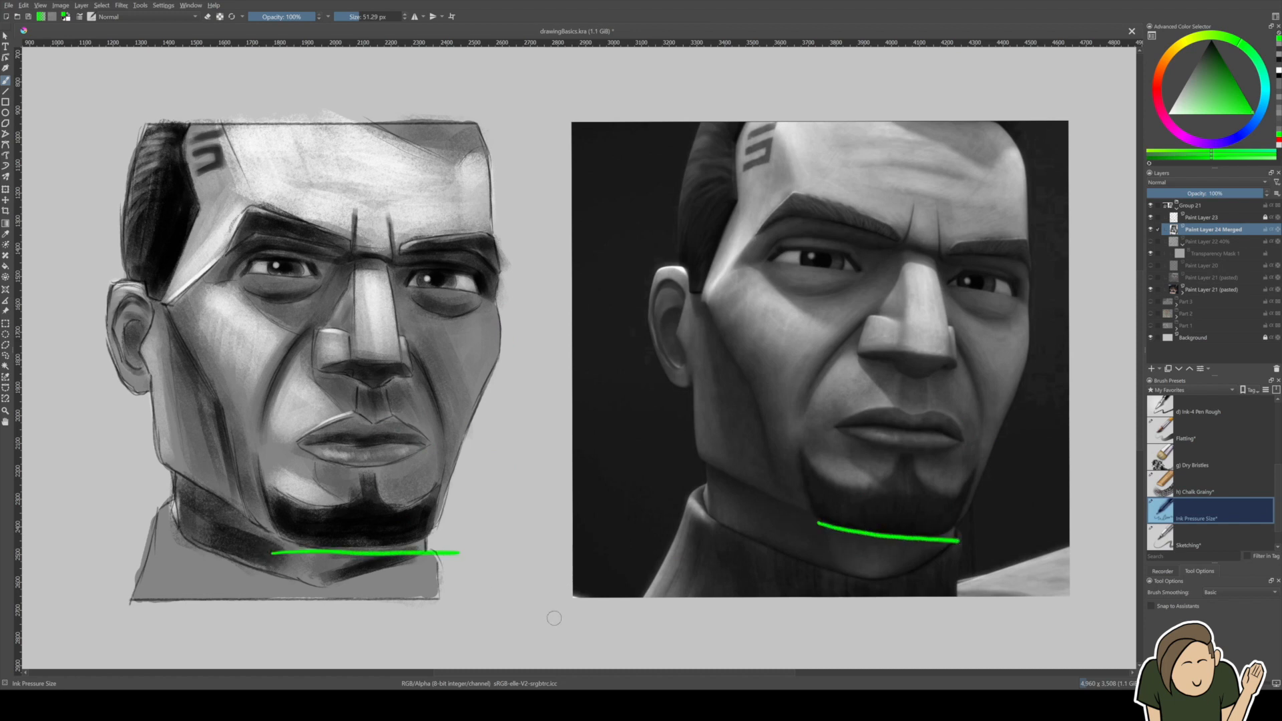
key("ctrl+z")
key("ctrl+z")
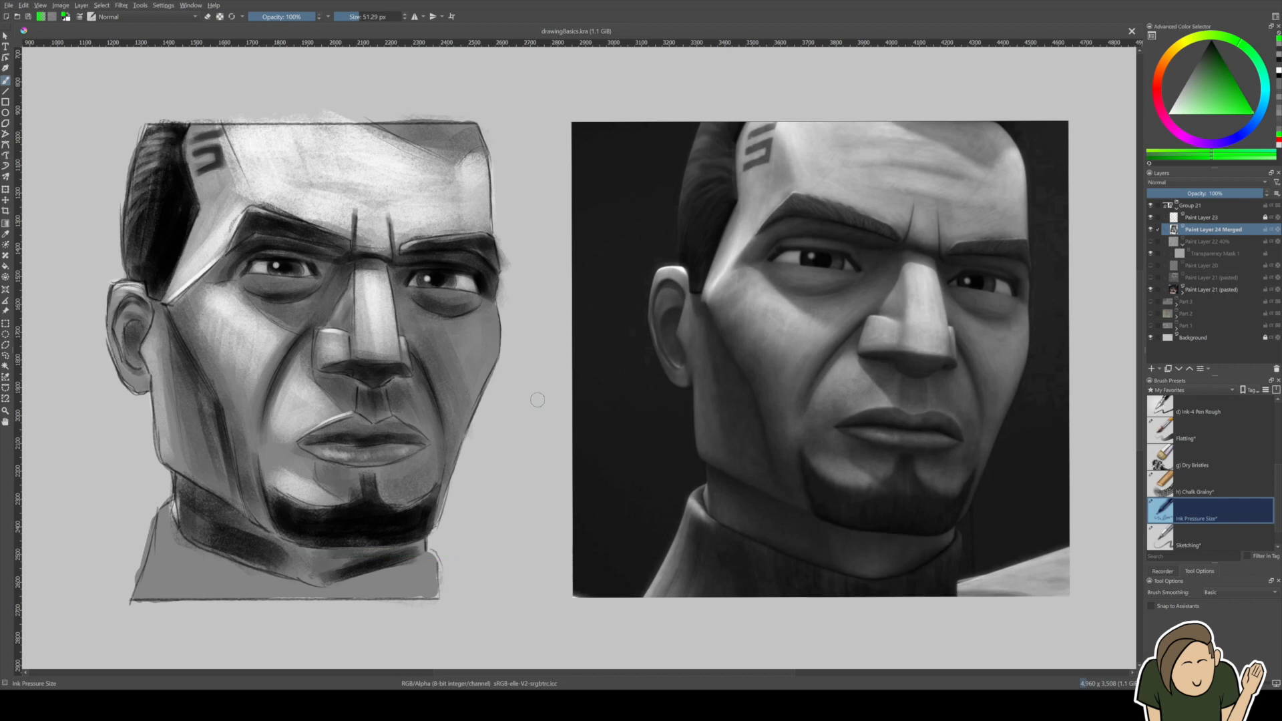